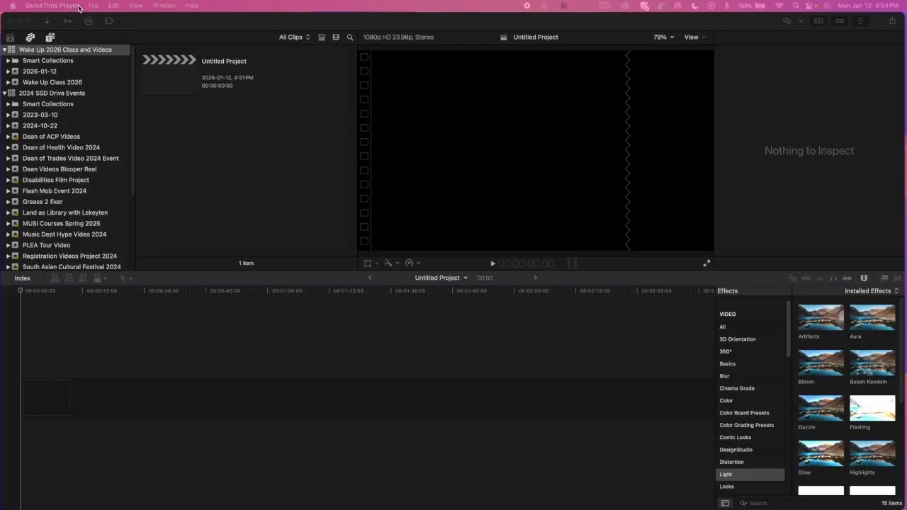
# Step: Switch to Final Cut Pro and collapse the 2024 SSD Drive Events library
pyautogui.click(148, 26)
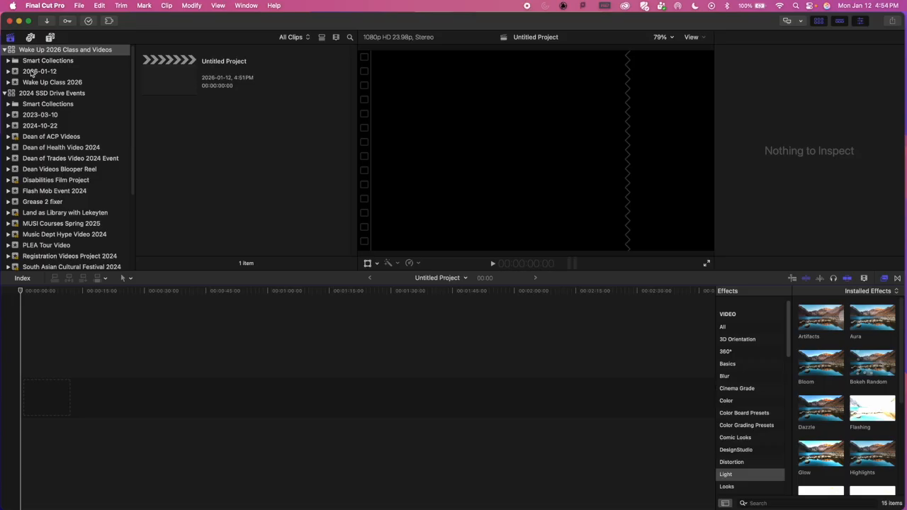
pyautogui.click(5, 93)
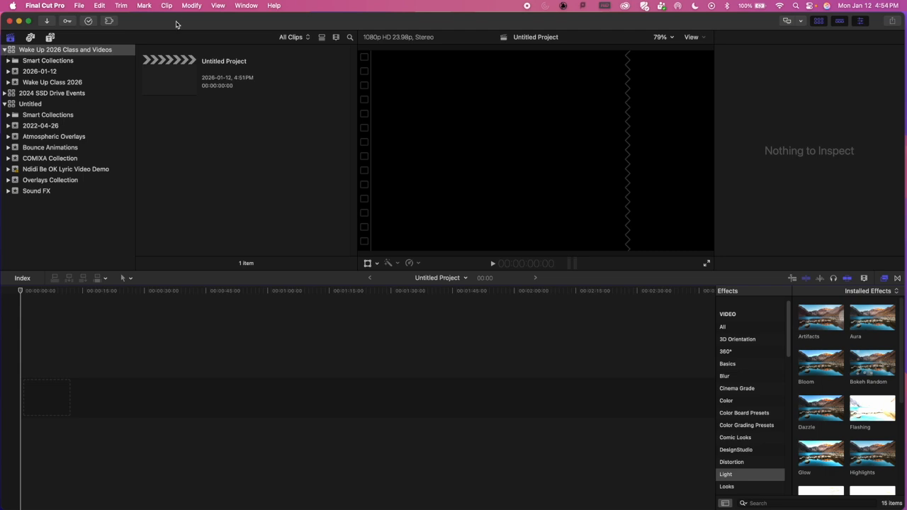
pyautogui.click(78, 5)
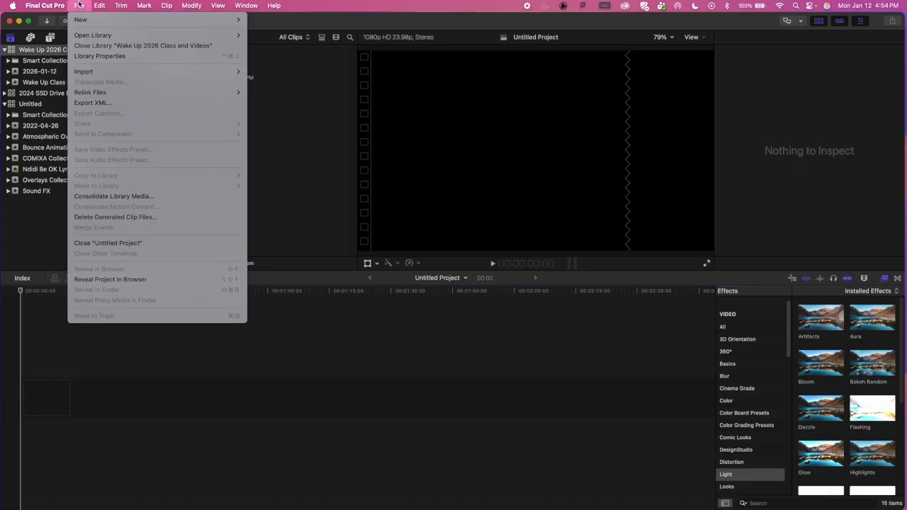
pyautogui.moveTo(89, 20)
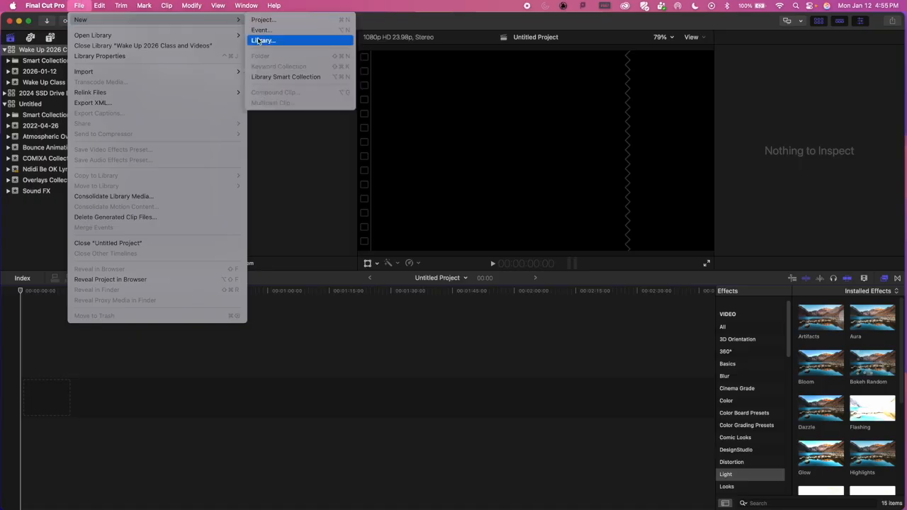
pyautogui.click(294, 43)
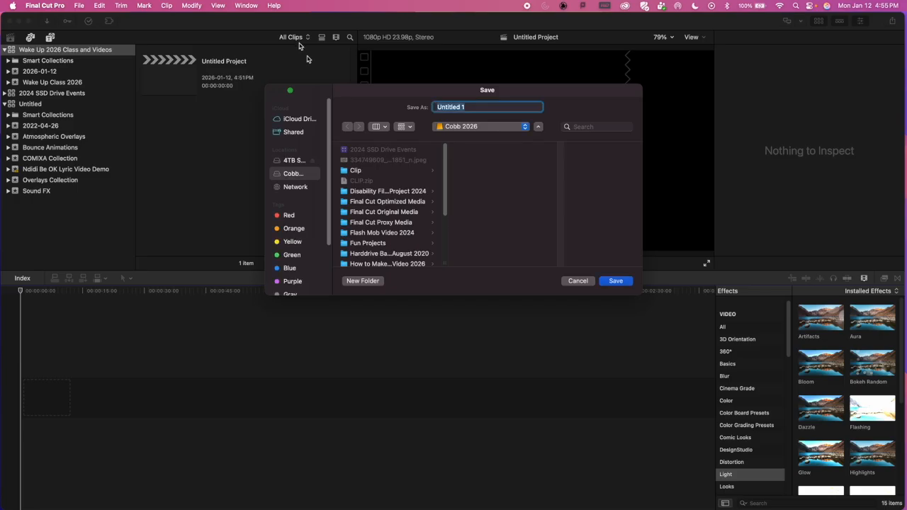
pyautogui.moveTo(388, 97); pyautogui.dragTo(272, 92)
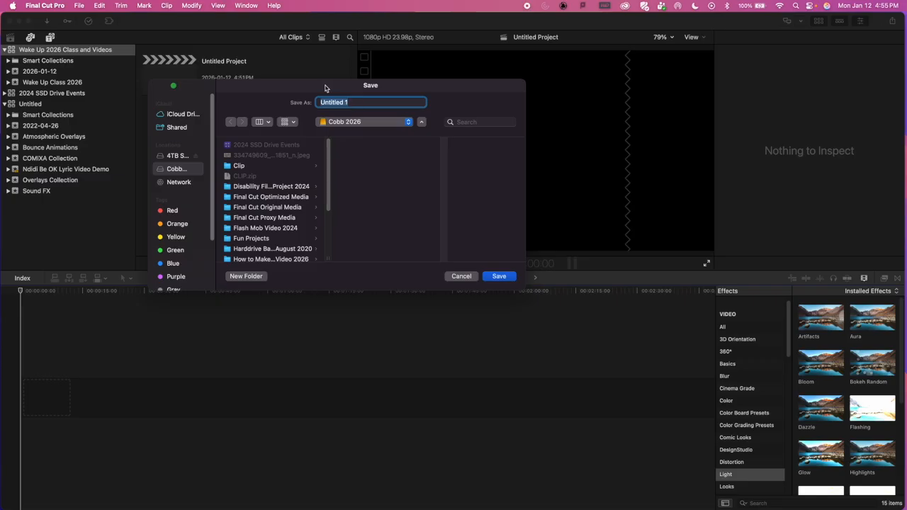
pyautogui.click(464, 276)
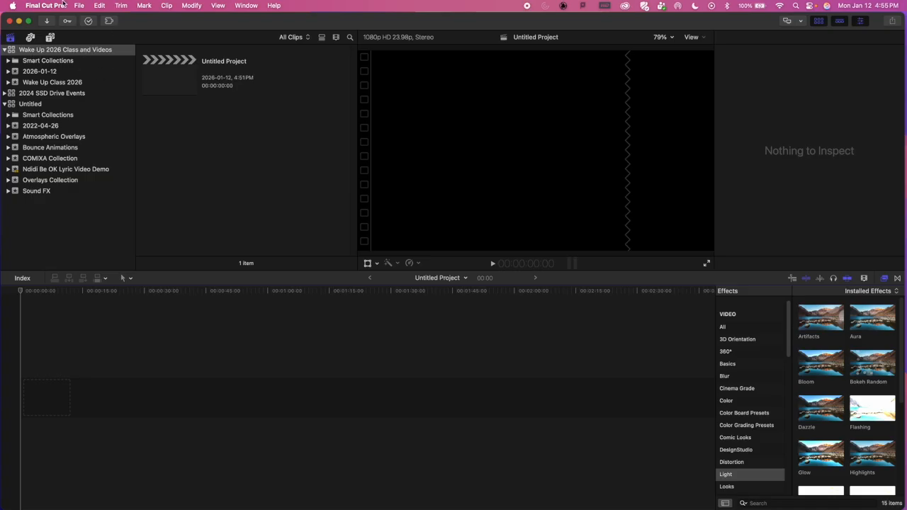
pyautogui.click(12, 52)
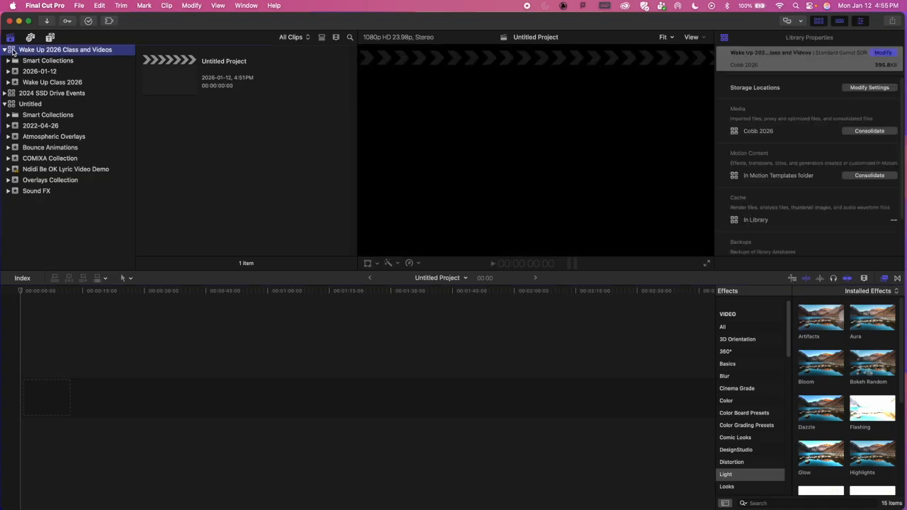
pyautogui.click(79, 5)
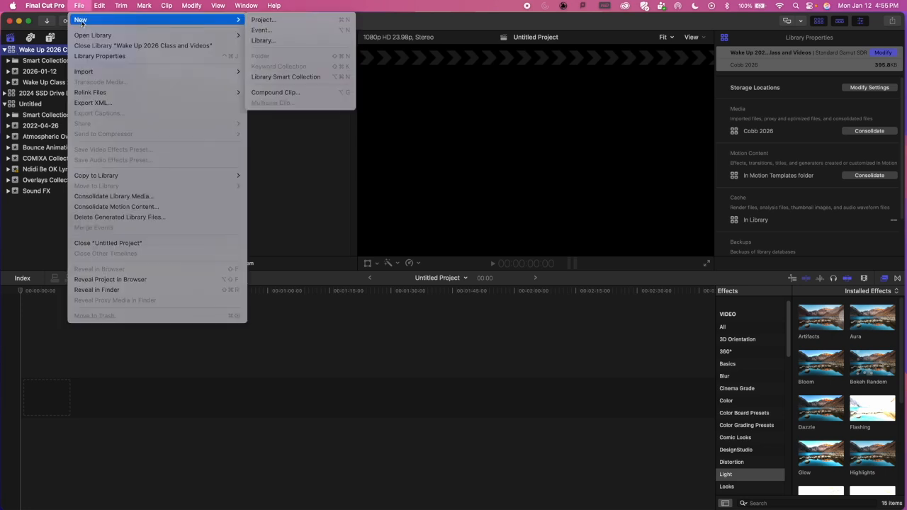
pyautogui.moveTo(218, 5)
pyautogui.moveTo(79, 5)
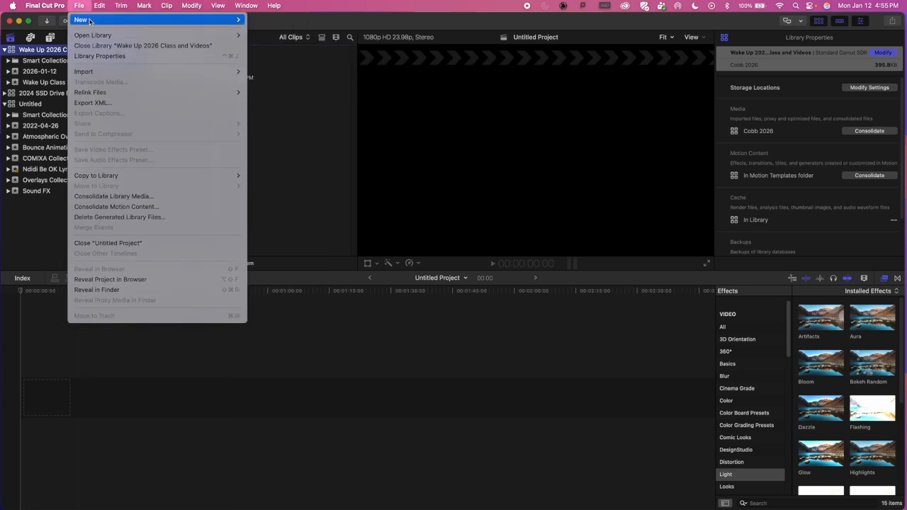
pyautogui.moveTo(88, 19)
pyautogui.click(269, 31)
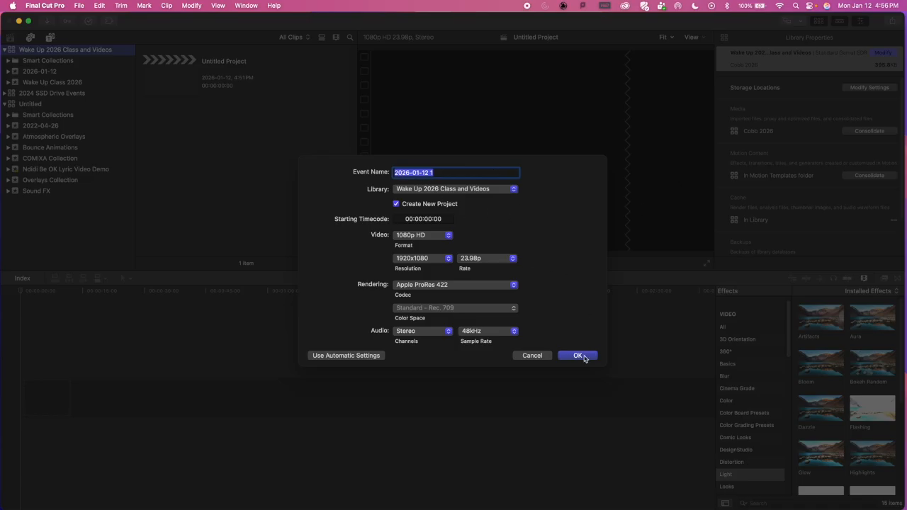
pyautogui.click(532, 356)
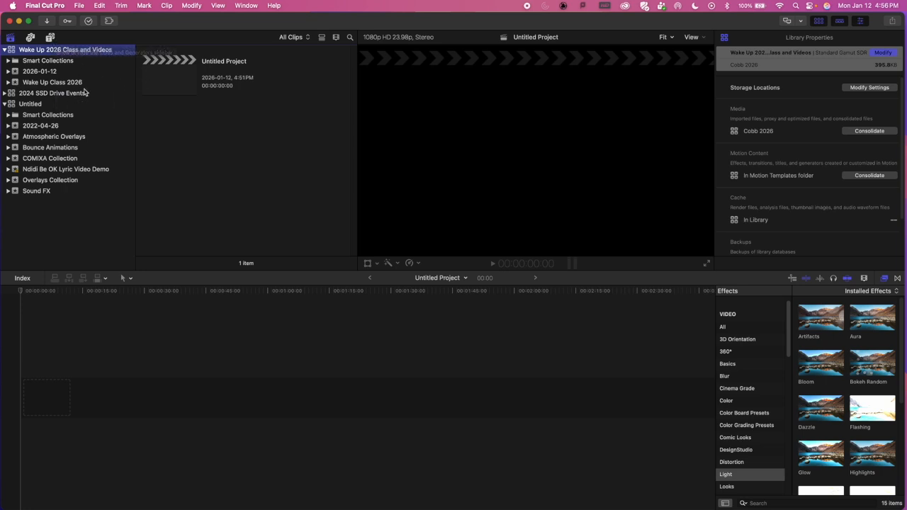
# Step: Create a project named Hype Video Demo 2026 in the Wake Up Class 2026 event, keeping the default video and audio settings
pyautogui.click(18, 83)
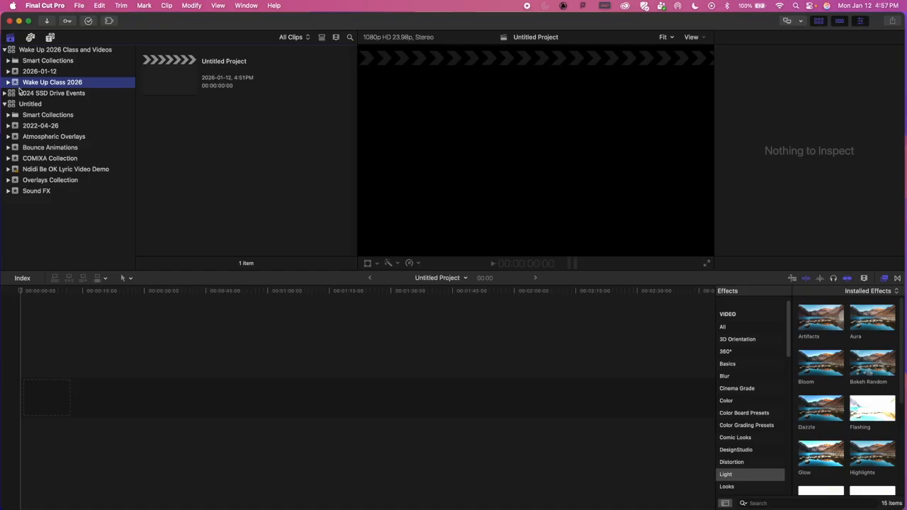
pyautogui.click(78, 5)
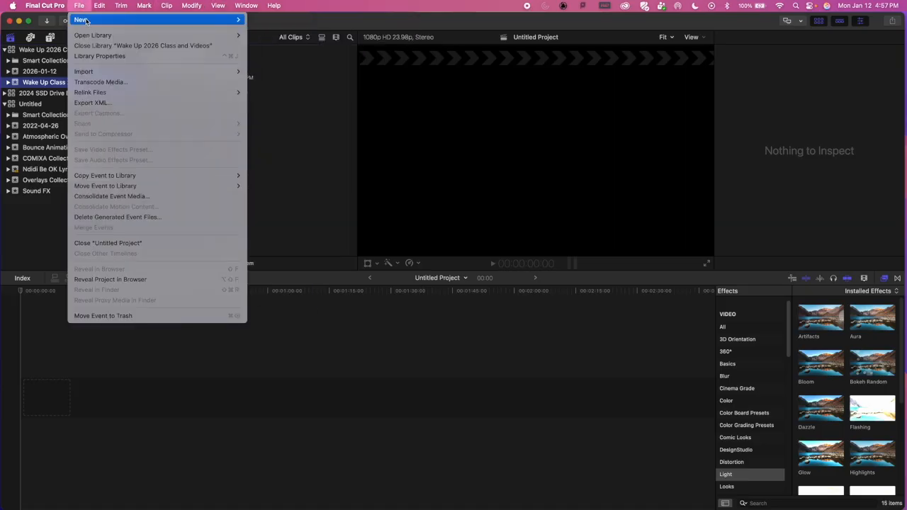
pyautogui.moveTo(85, 19)
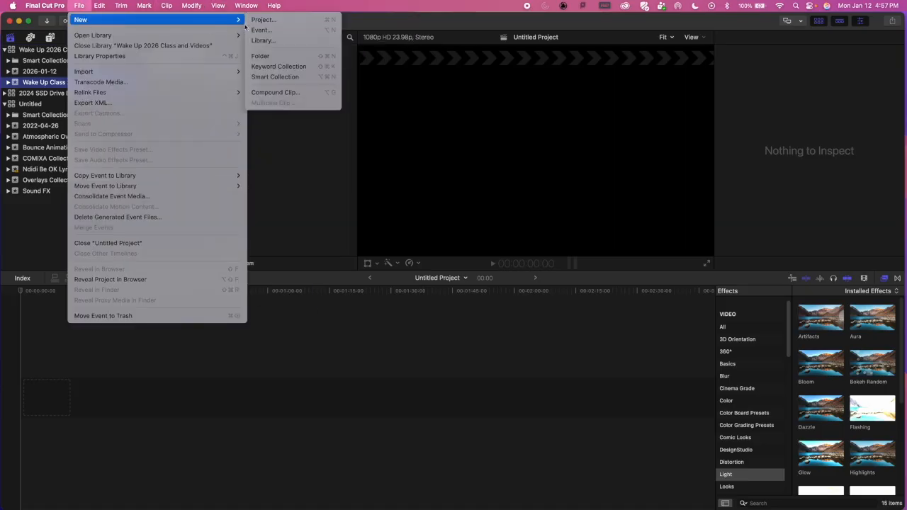
pyautogui.click(296, 20)
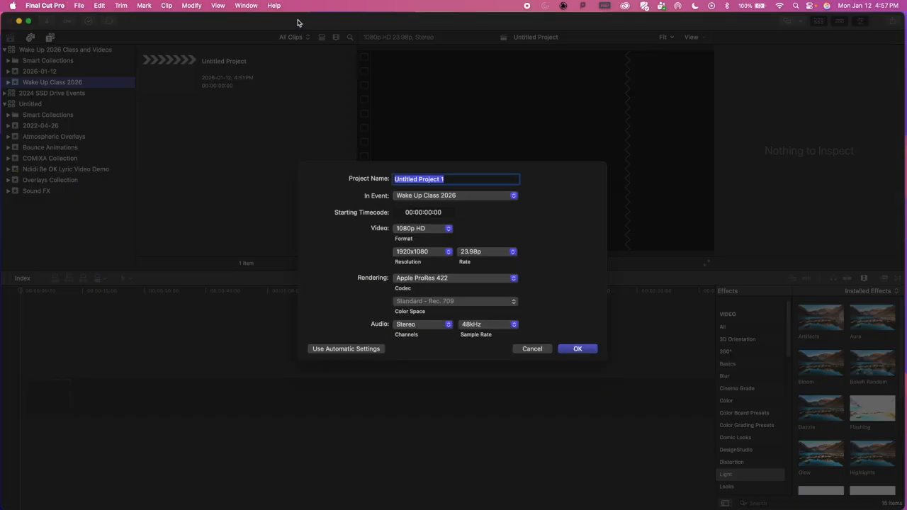
pyautogui.write('Hype')
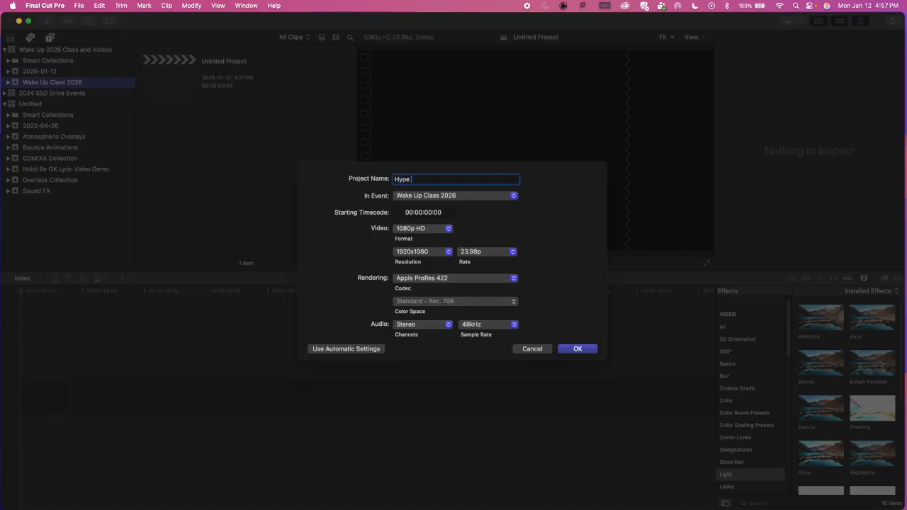
pyautogui.write(' Video Demo 2026')
pyautogui.click(582, 350)
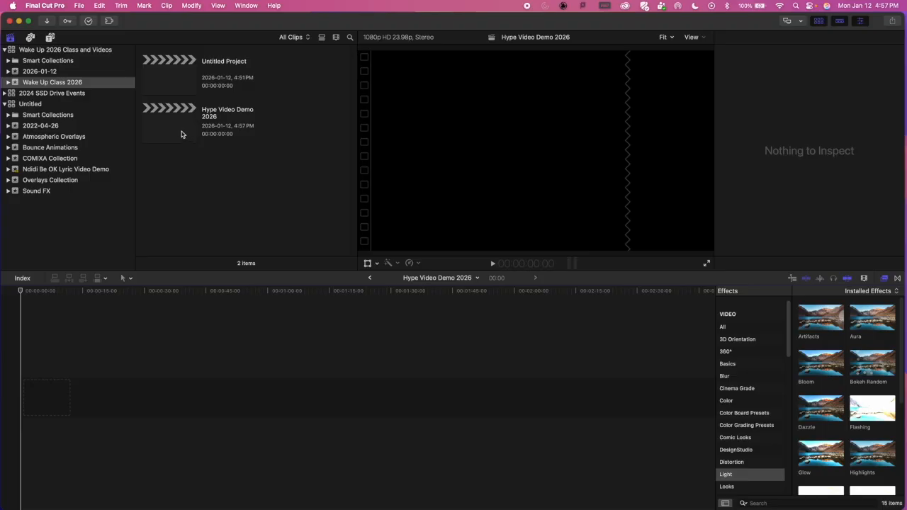
# Step: Select the Hype Video Demo 2026 project and show the titles and generators browser
pyautogui.click(176, 127)
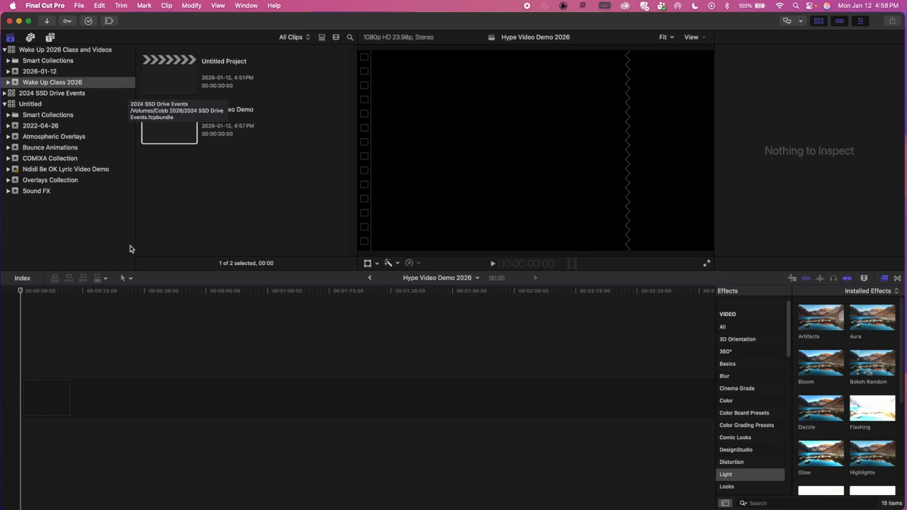
pyautogui.click(50, 38)
pyautogui.click(10, 39)
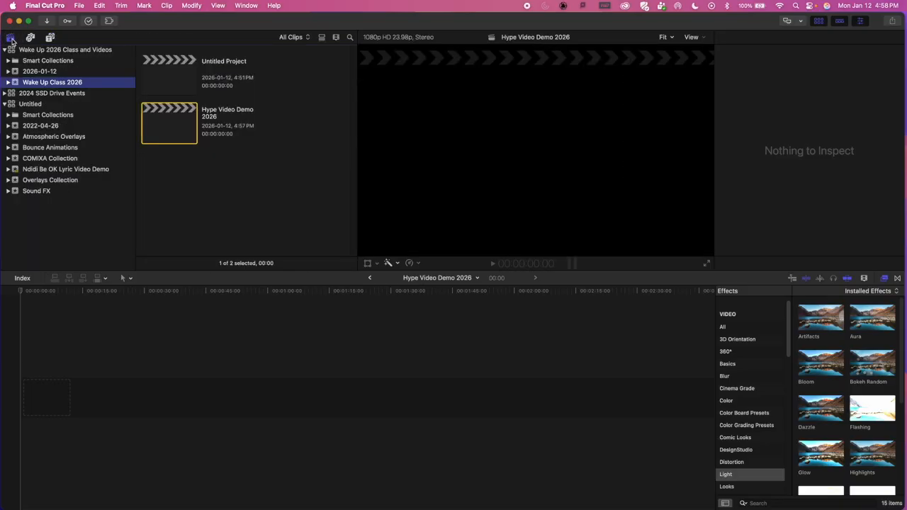
pyautogui.click(51, 38)
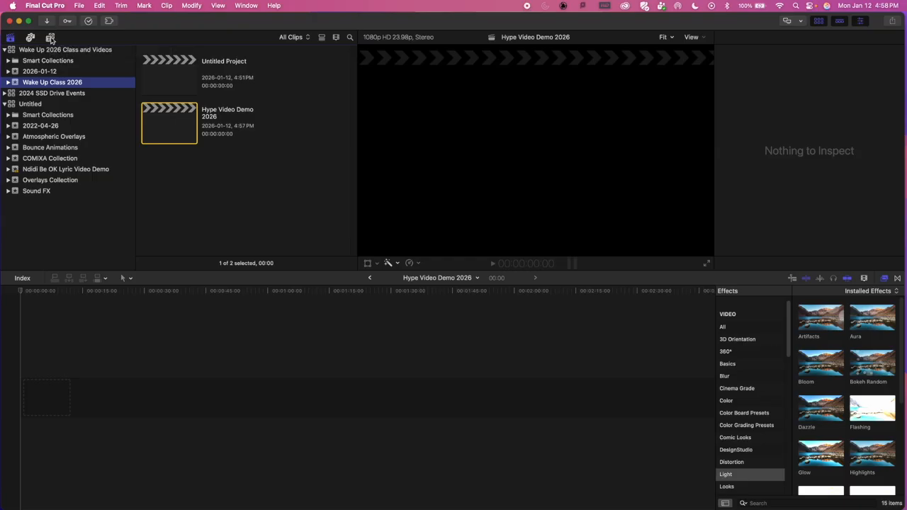
pyautogui.scroll(5, 67, 145)
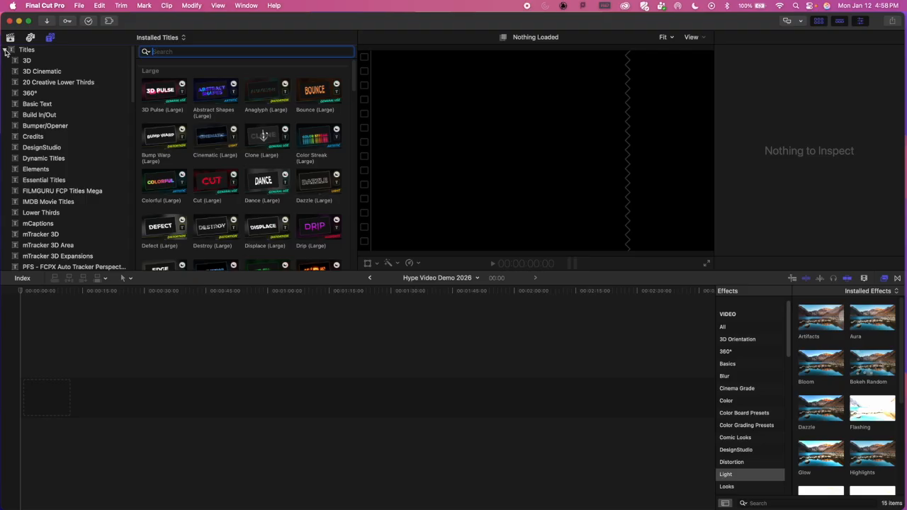
# Step: Collapse the Titles category and display the Solids category under Generators
pyautogui.click(6, 51)
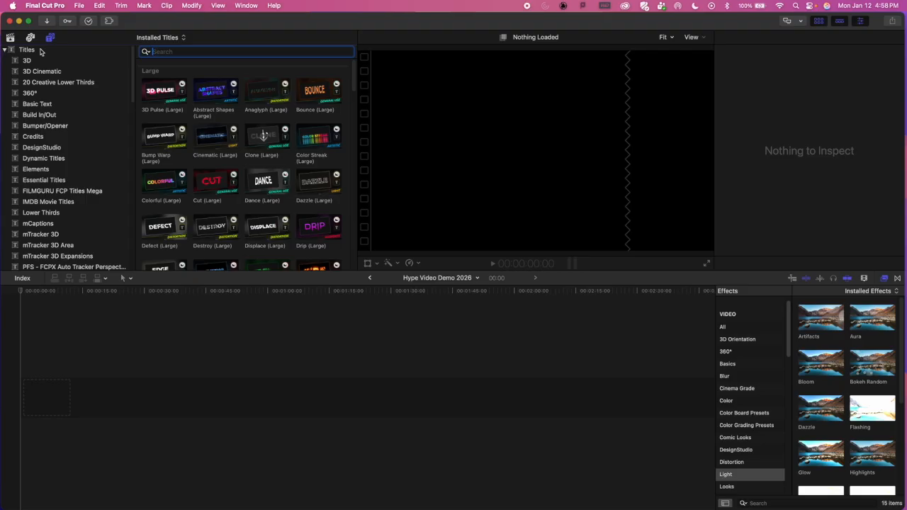
pyautogui.click(5, 49)
pyautogui.click(5, 61)
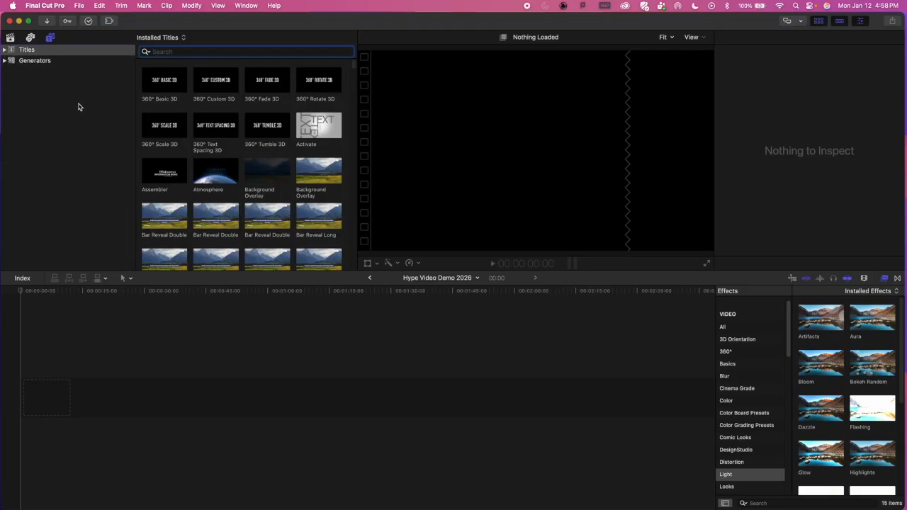
pyautogui.click(4, 61)
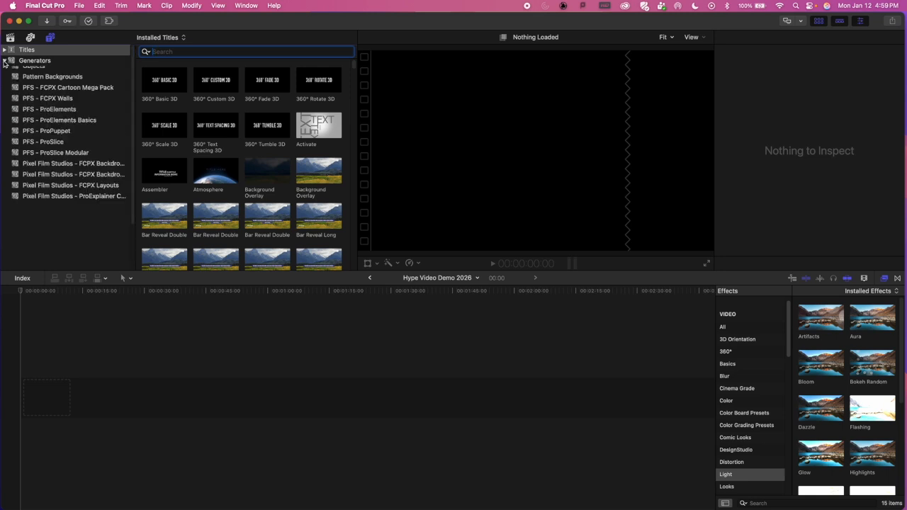
pyautogui.scroll(-3, 71, 121)
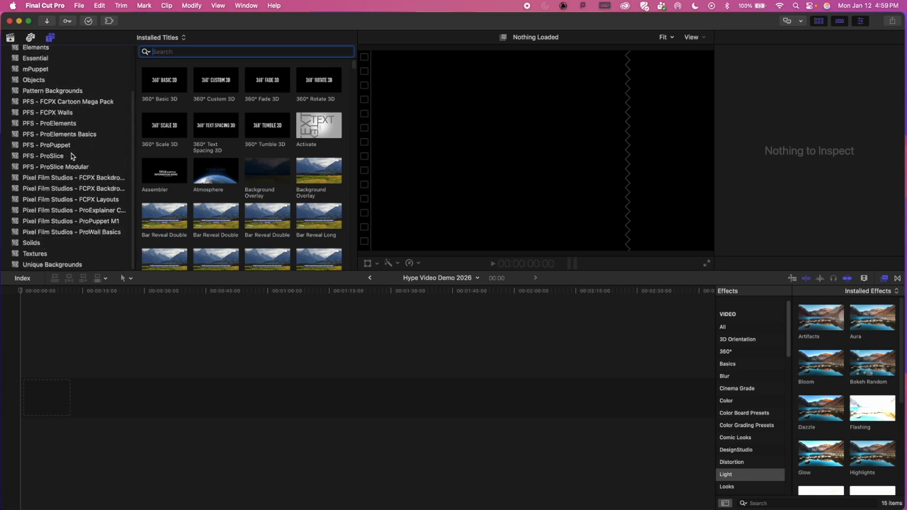
pyautogui.click(32, 243)
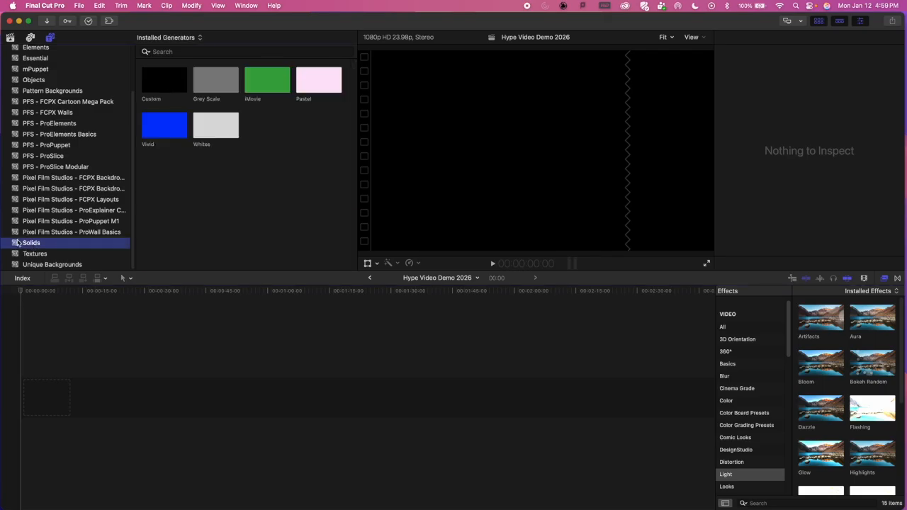
# Step: Place the Custom solid generator at the start of the timeline and extend its end to about 1 minute 2 seconds
pyautogui.click(170, 79)
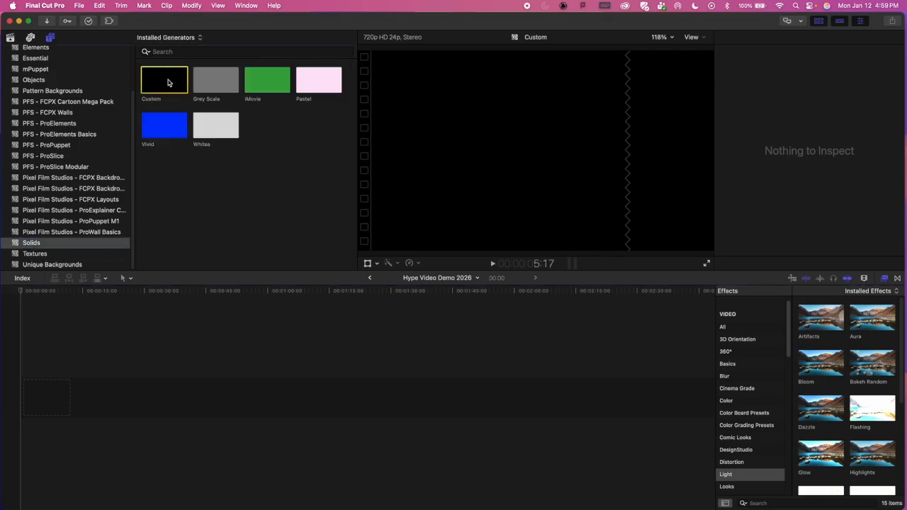
pyautogui.click(69, 442)
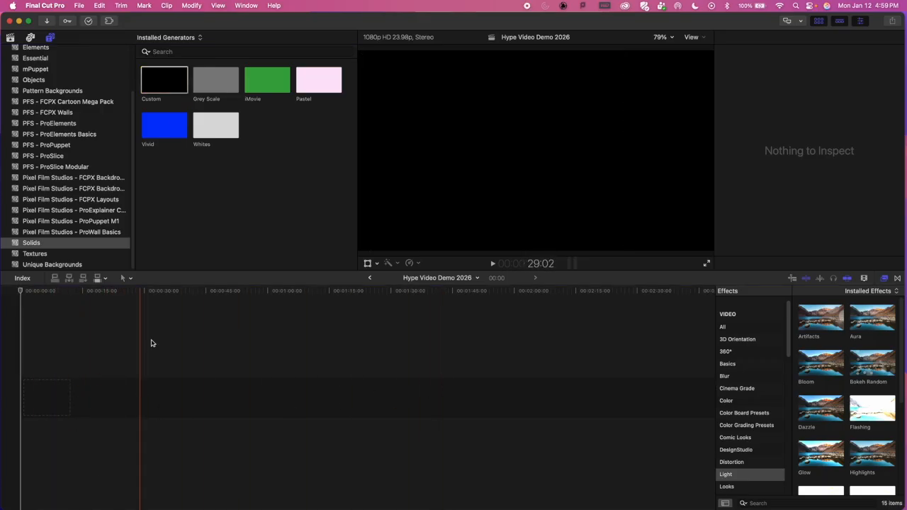
pyautogui.click(162, 84)
pyautogui.moveTo(162, 84); pyautogui.dragTo(71, 384)
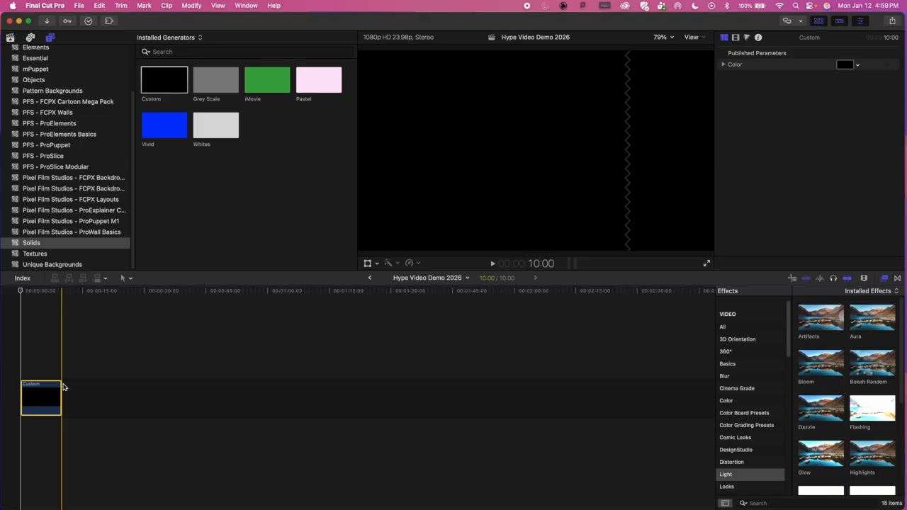
pyautogui.moveTo(59, 387); pyautogui.dragTo(276, 374)
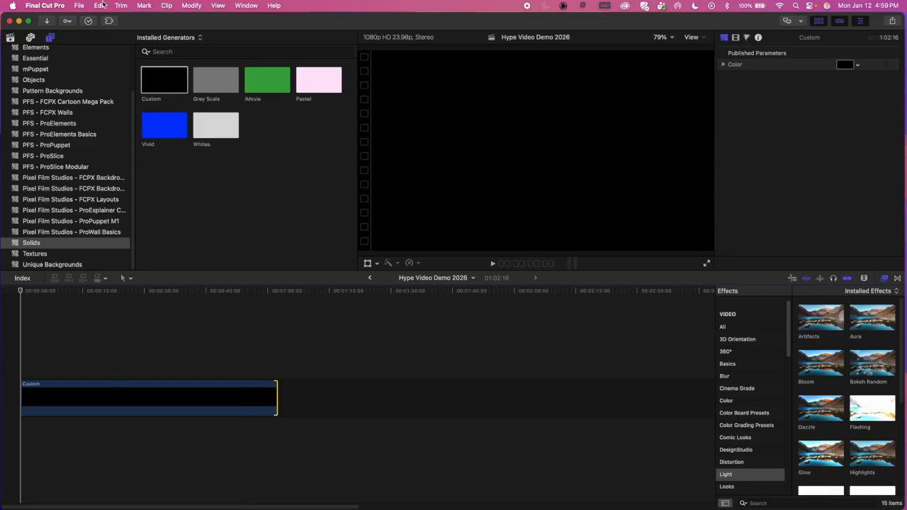
pyautogui.click(166, 5)
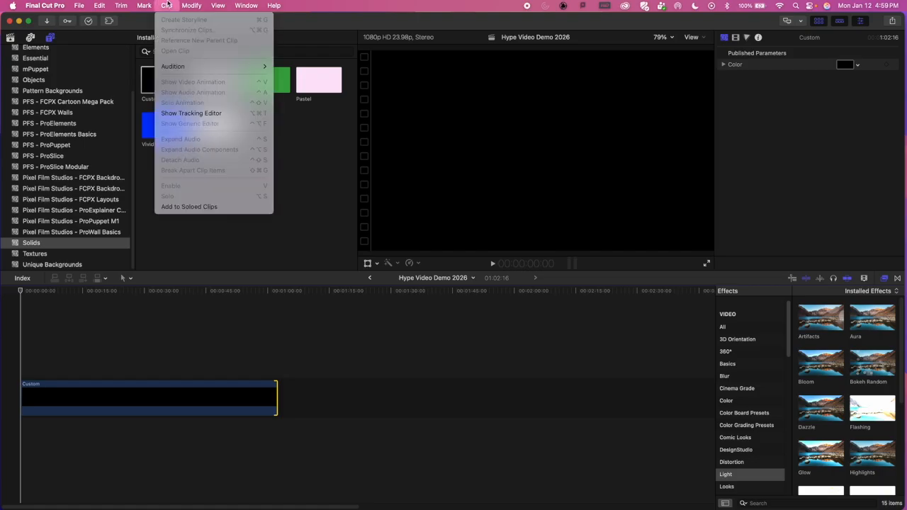
pyautogui.moveTo(150, 3)
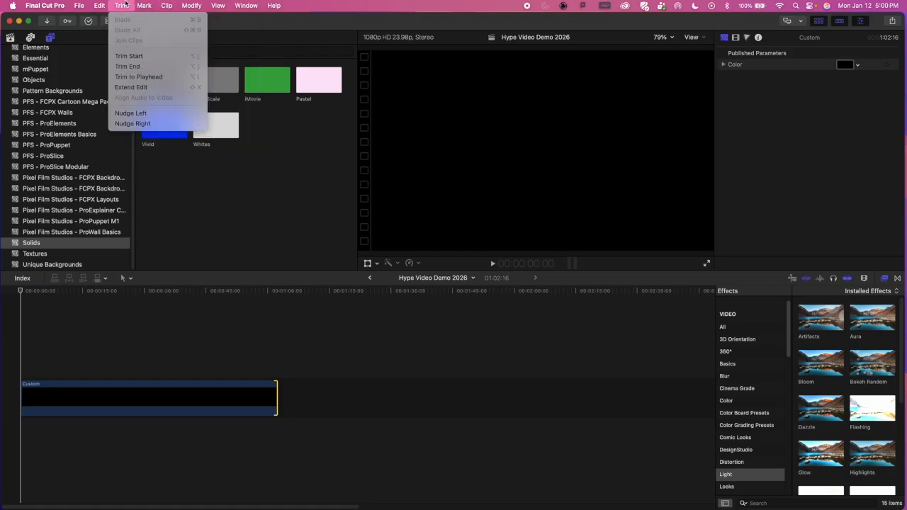
pyautogui.moveTo(99, 5)
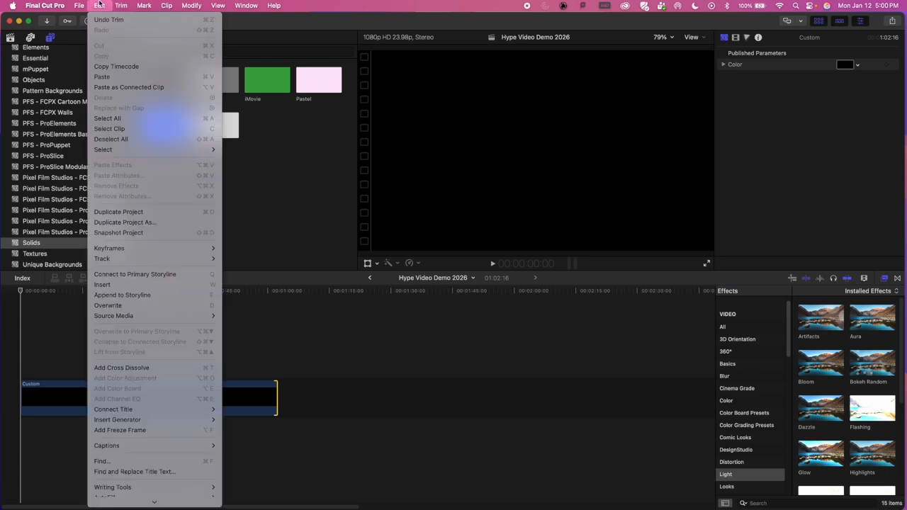
pyautogui.click(327, 7)
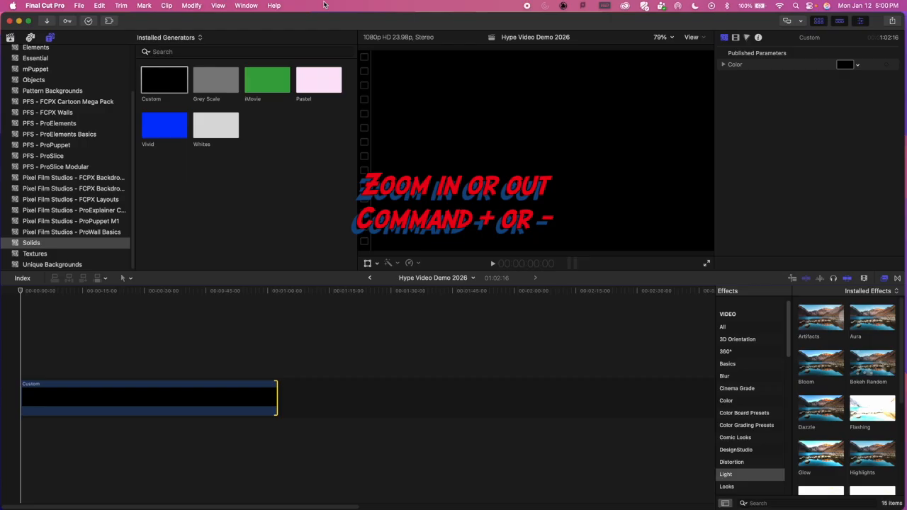
# Step: Adjust the timeline zoom so the whole Custom solid fits in view and fills most of the timeline's width
pyautogui.press('cmd+equal')
pyautogui.press('super+equal')
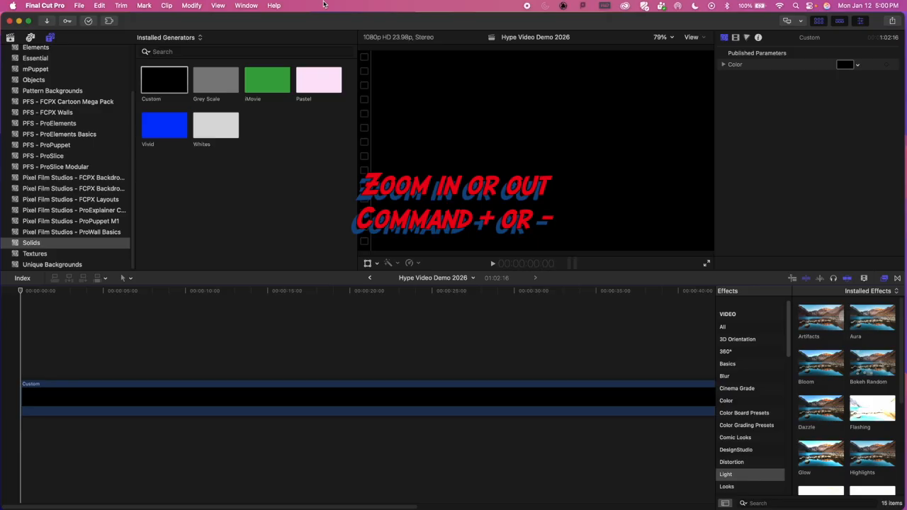
pyautogui.press('super+minus')
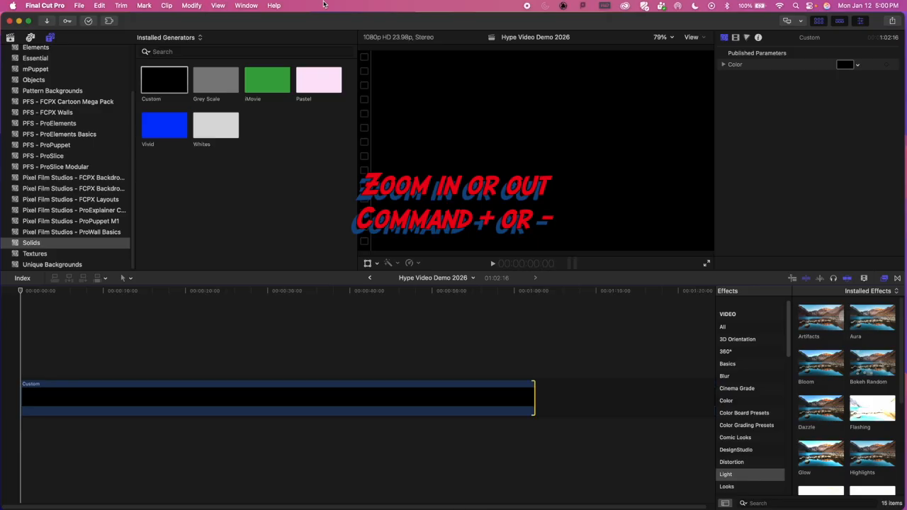
pyautogui.press('super+minus')
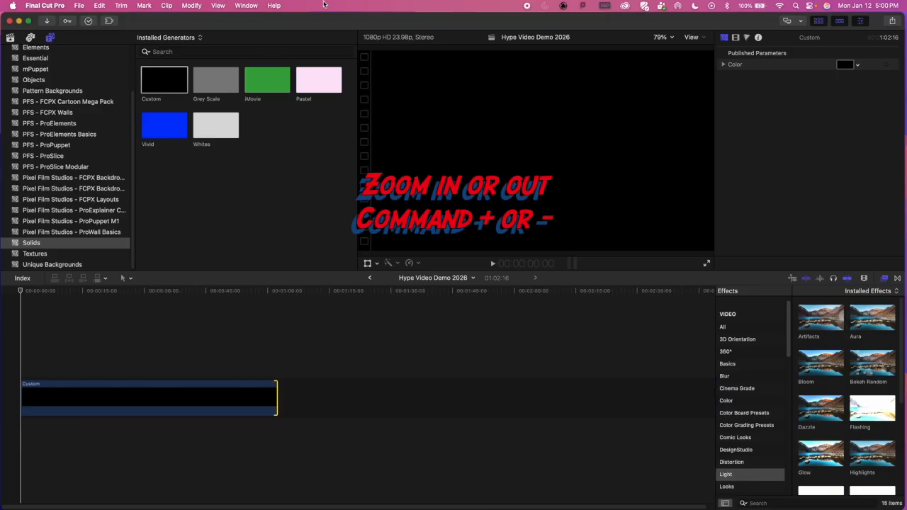
pyautogui.press('super+equal')
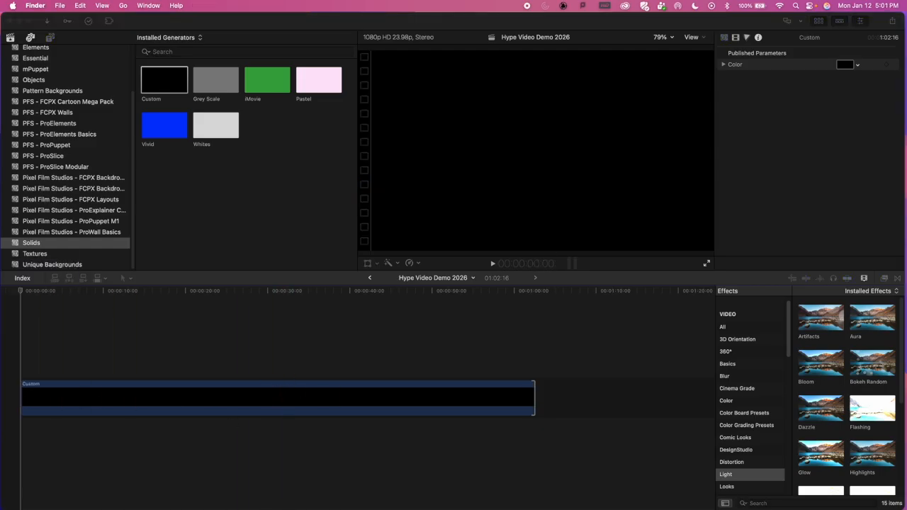
# Step: Bring up the Hype Video Assignment folder in Finder, shorten its window, and preview the hype video script document
pyautogui.moveTo(0, 37); pyautogui.dragTo(467, 79)
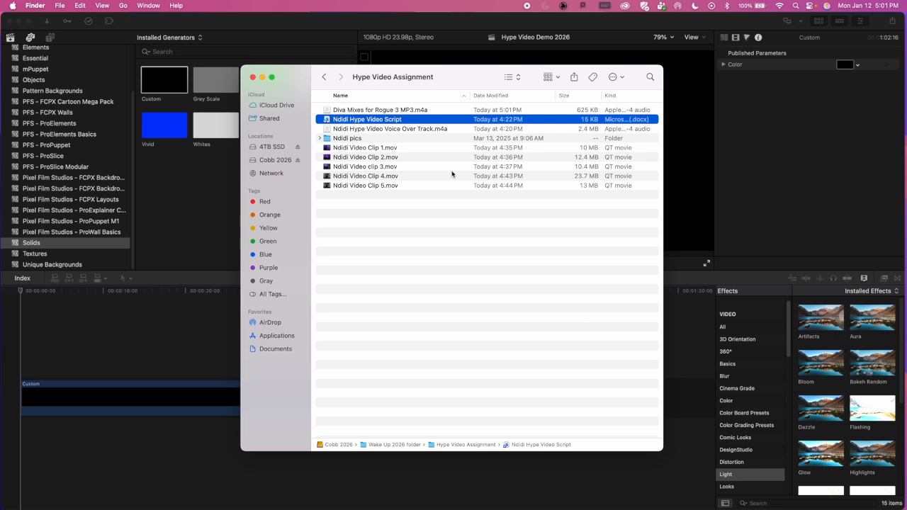
pyautogui.moveTo(659, 448); pyautogui.dragTo(659, 223)
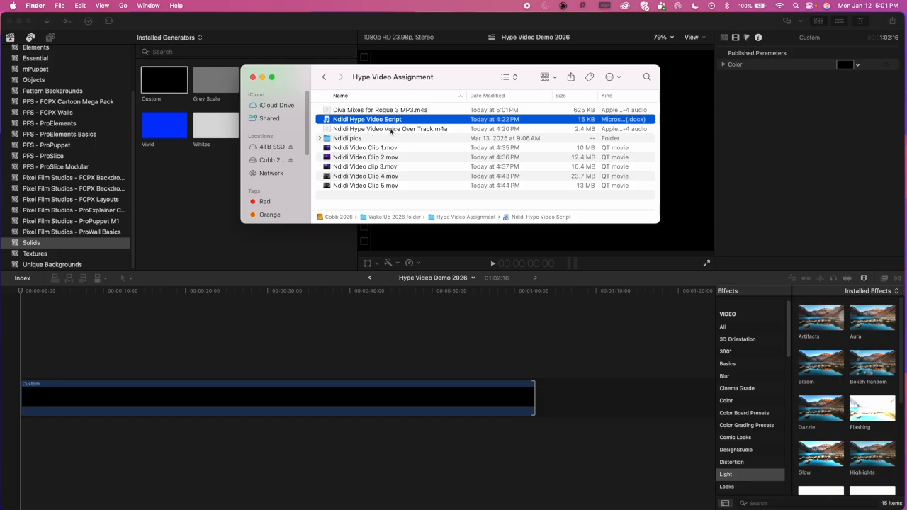
pyautogui.click(328, 129)
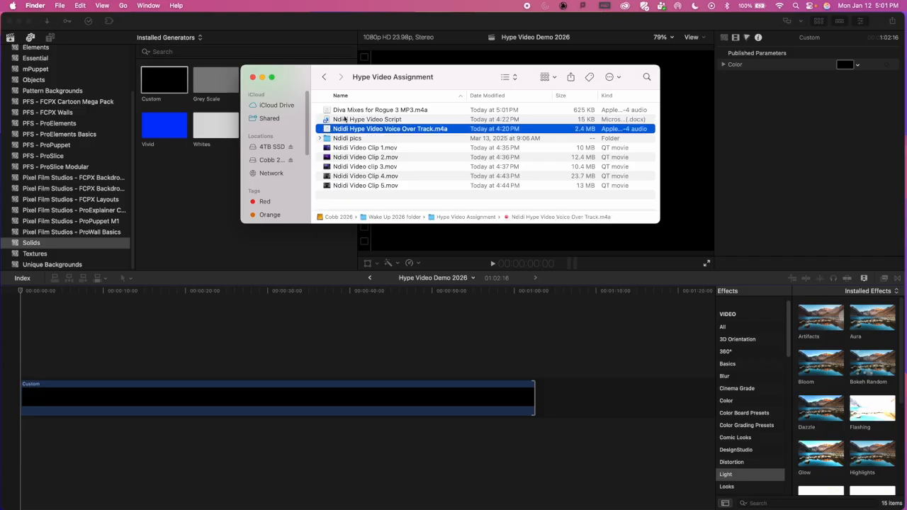
pyautogui.click(327, 119)
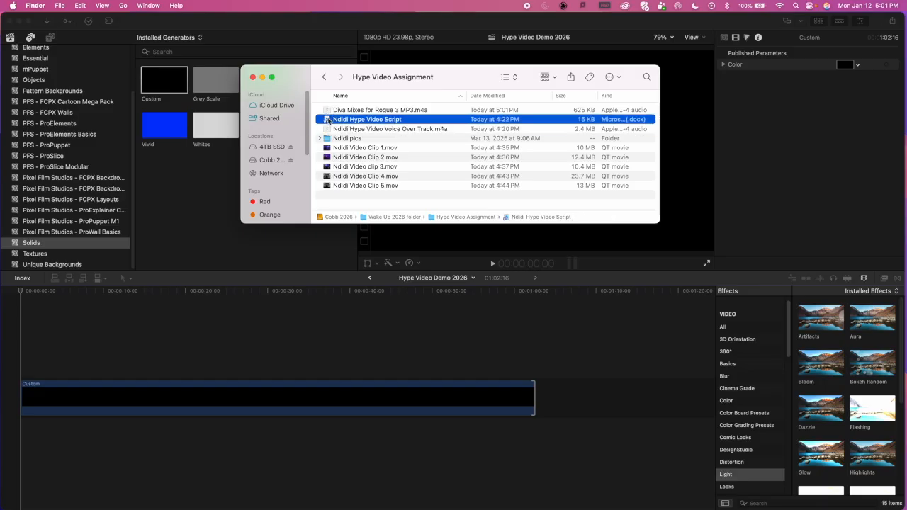
pyautogui.press('space')
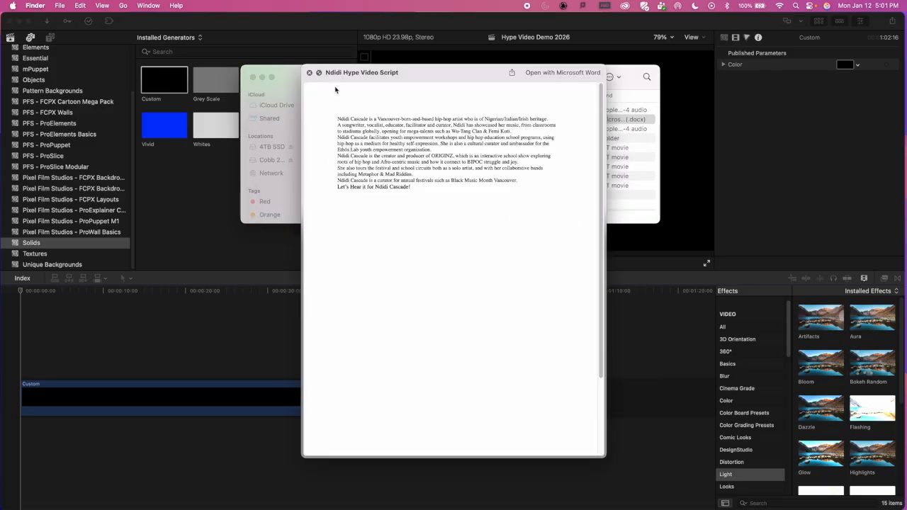
pyautogui.click(309, 72)
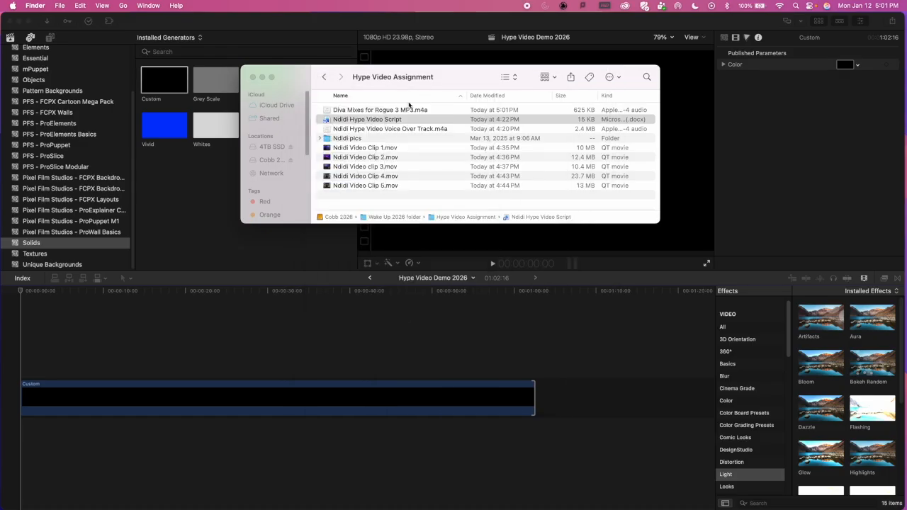
# Step: Add the hype video voice over track (.m4a) from the folder beneath the Custom solid at the timeline's start
pyautogui.click(329, 129)
pyautogui.moveTo(329, 129); pyautogui.dragTo(21, 433)
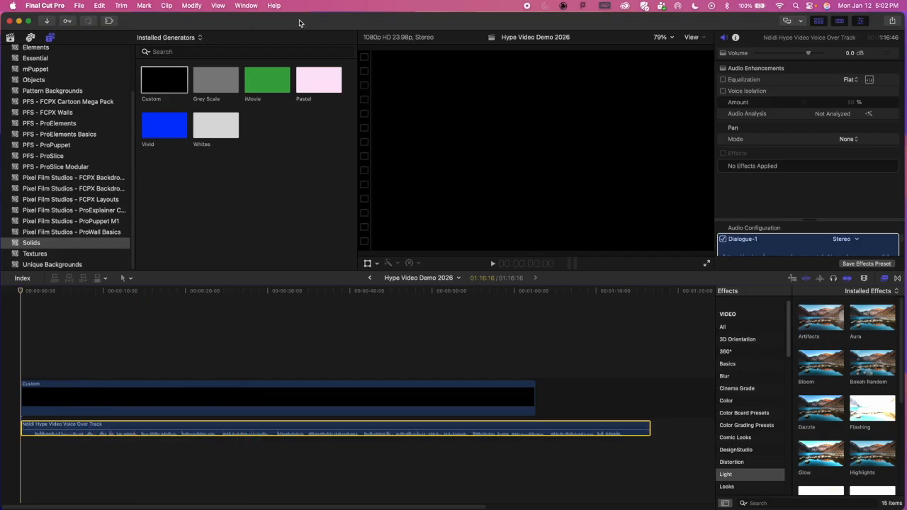
# Step: Rearrange the Final Cut Pro and Finder windows so the Hype Video Assignment folder and the timeline are both accessible
pyautogui.moveTo(300, 23); pyautogui.dragTo(304, 53)
pyautogui.moveTo(389, 49); pyautogui.dragTo(389, 220)
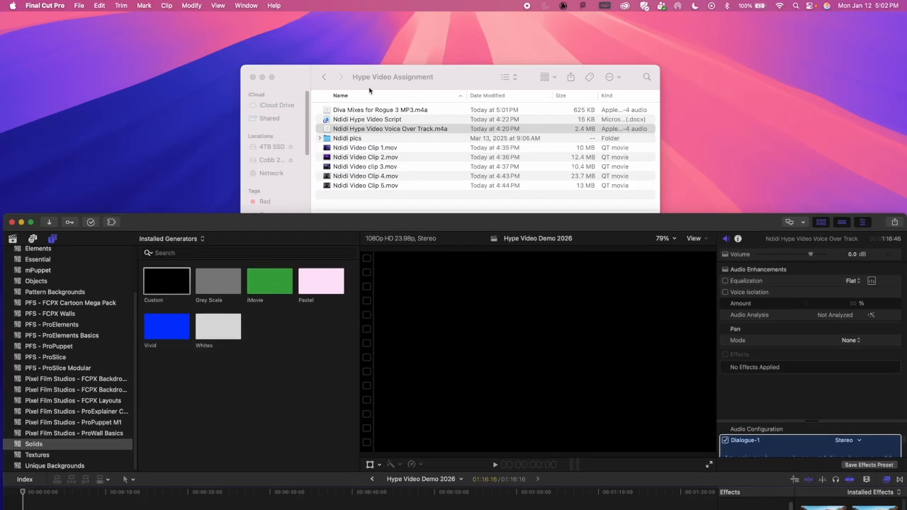
pyautogui.click(464, 77)
pyautogui.moveTo(471, 84); pyautogui.dragTo(1, 234)
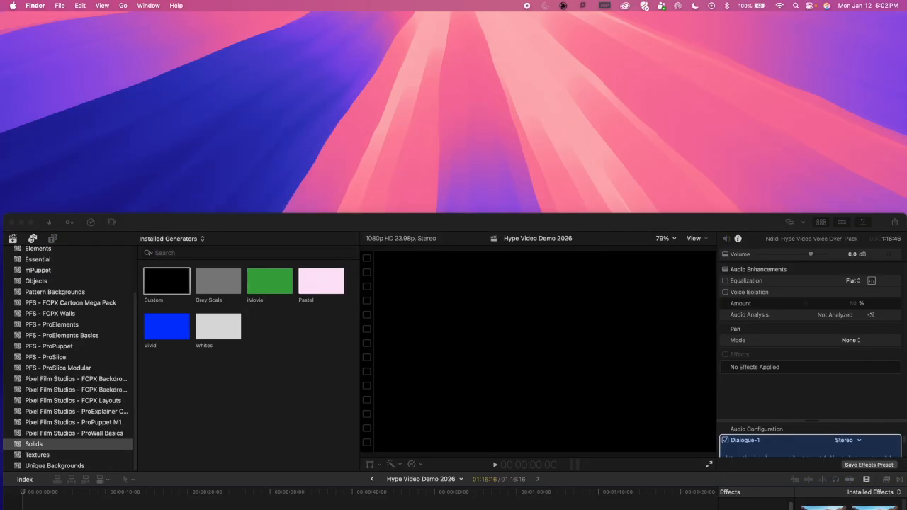
pyautogui.moveTo(287, 216); pyautogui.dragTo(278, 6)
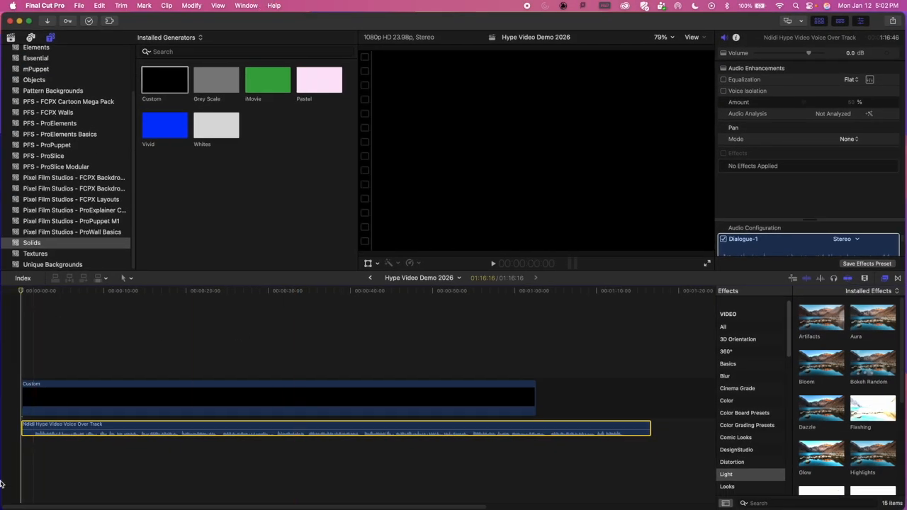
pyautogui.click(633, 427)
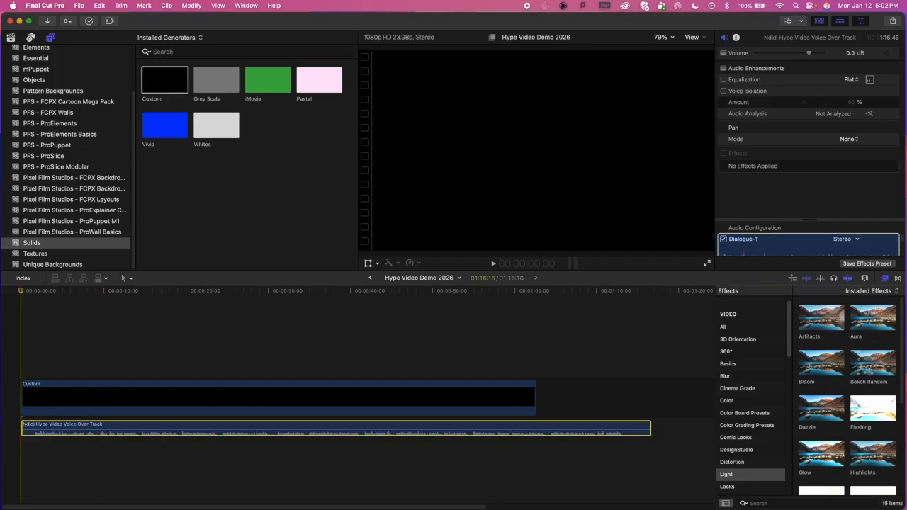
pyautogui.press('shift+super+r')
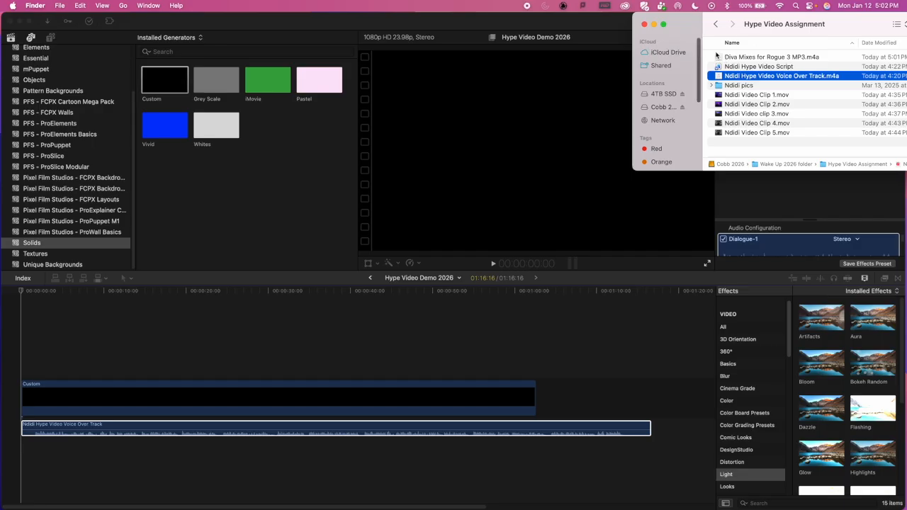
# Step: Add Diva Mixes for Rogue 3 MP3.m4a beneath the voice over at the timeline's start and put the Finder window away
pyautogui.click(718, 57)
pyautogui.moveTo(719, 57); pyautogui.dragTo(24, 469)
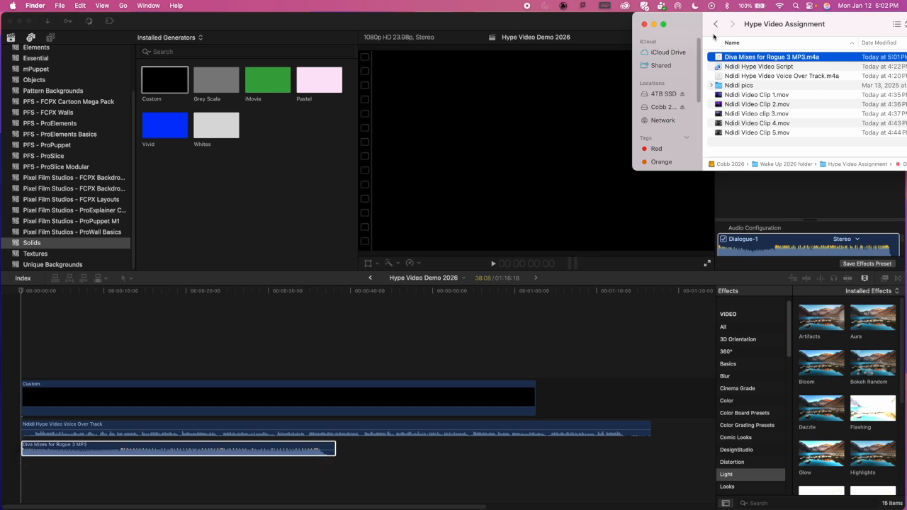
pyautogui.moveTo(679, 24); pyautogui.dragTo(558, 3)
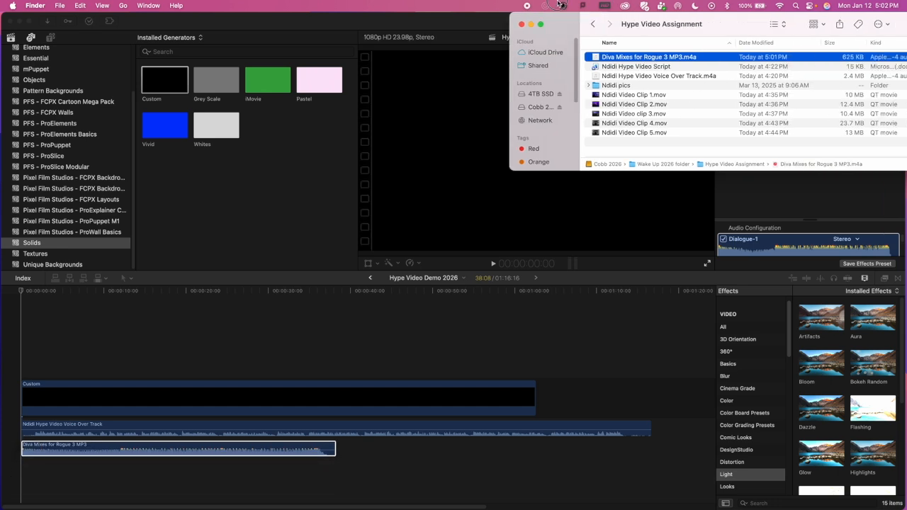
pyautogui.click(531, 25)
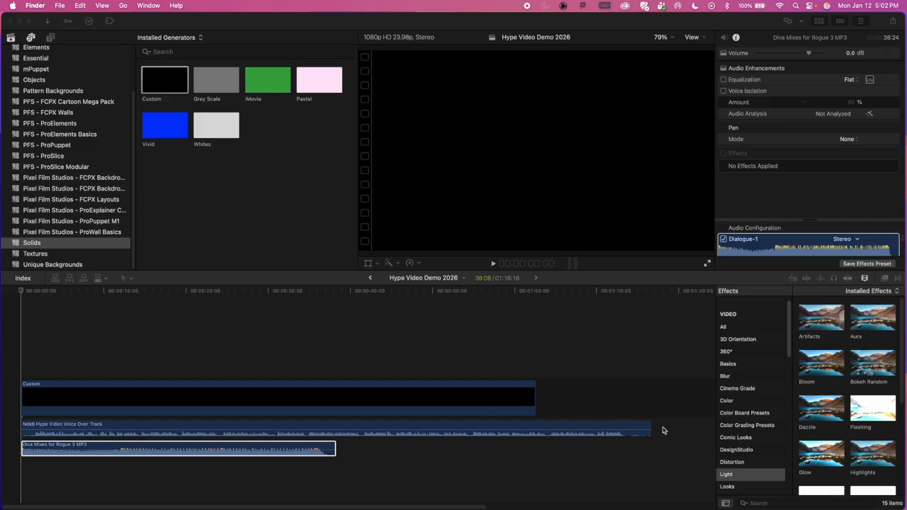
# Step: Move the Diva Mixes for Rogue 3 MP3 clip into the main storyline directly after the Custom solid
pyautogui.click(90, 446)
pyautogui.moveTo(280, 448); pyautogui.dragTo(598, 406)
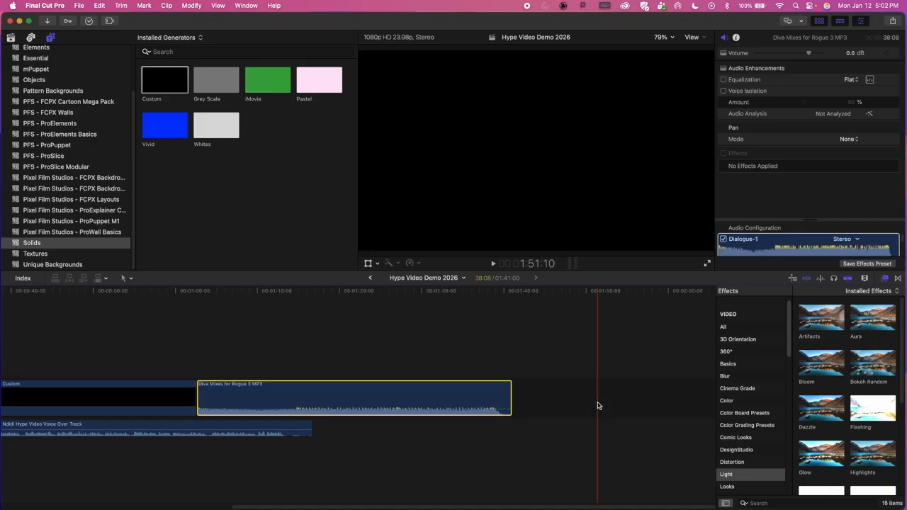
# Step: Play the timeline from about 1 second 20 frames to listen to the opening of the voice over
pyautogui.hscroll(-10, 205, 425)
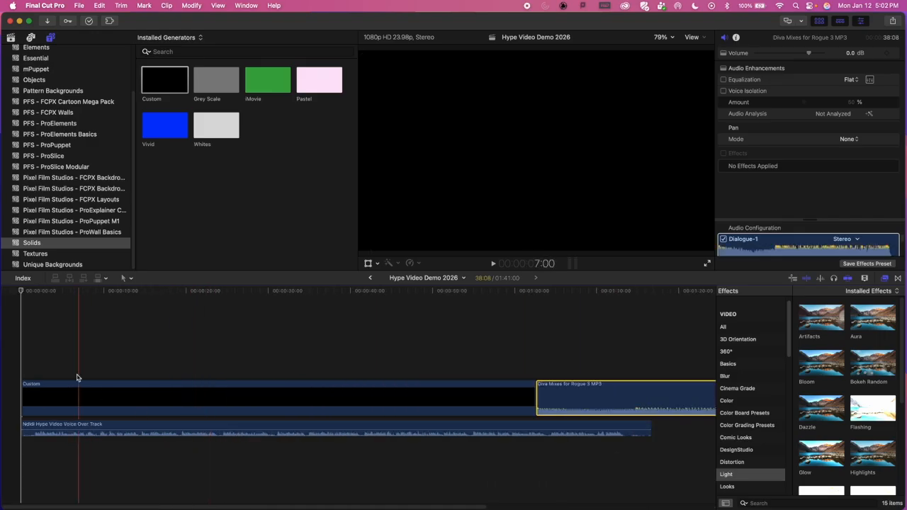
pyautogui.click(37, 296)
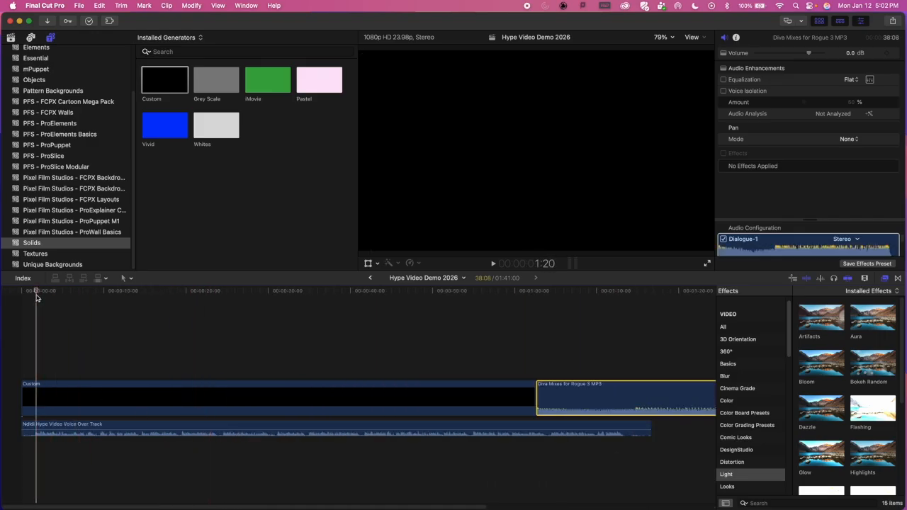
pyautogui.press('space')
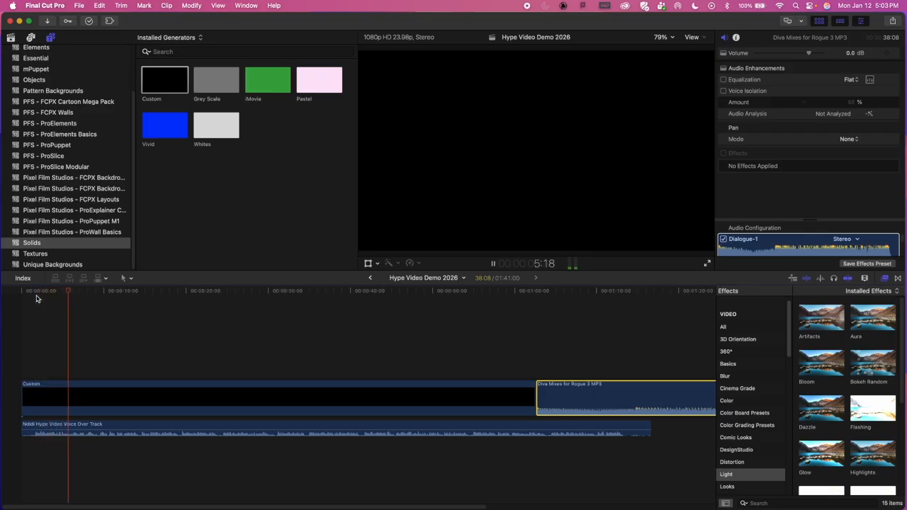
pyautogui.press('space')
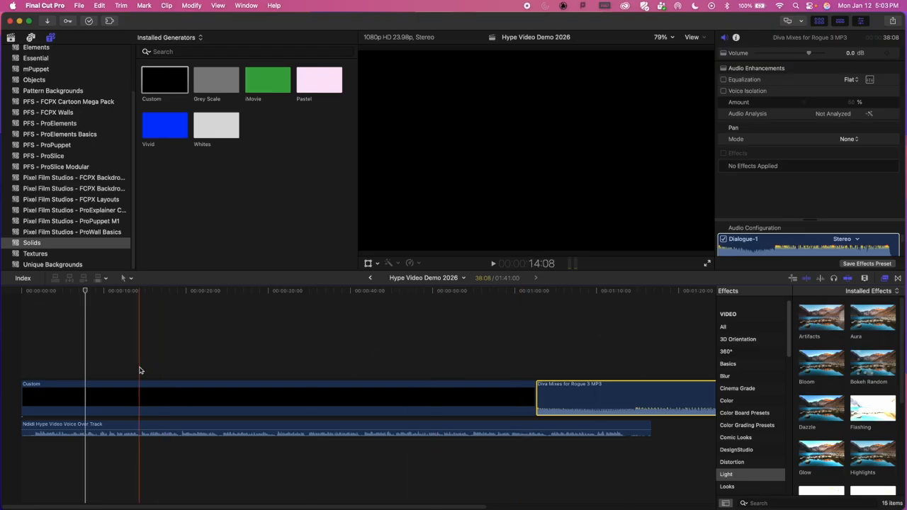
# Step: Select the voice over clip and examine its waveform up close, returning to an overview of all the clips
pyautogui.click(125, 429)
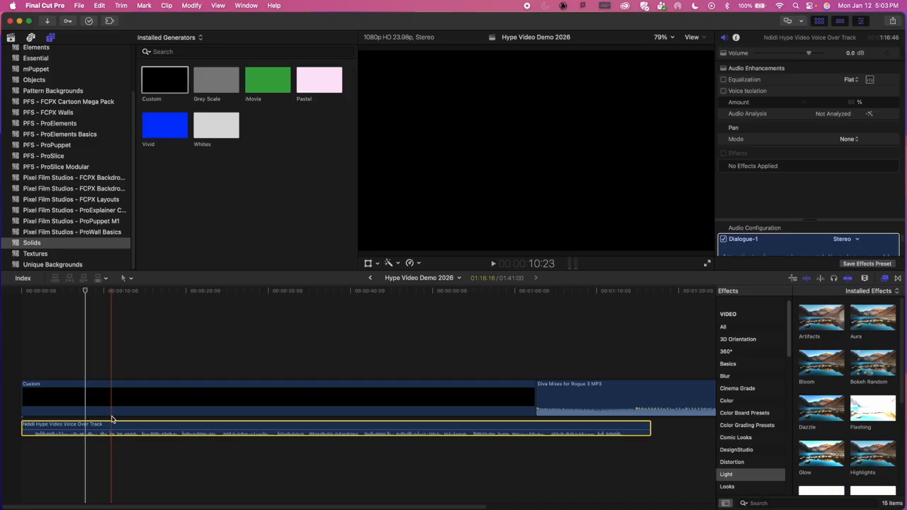
pyautogui.press('super+equal')
pyautogui.press('super+equal')
pyautogui.press('super+equal')
pyautogui.press('super+equal')
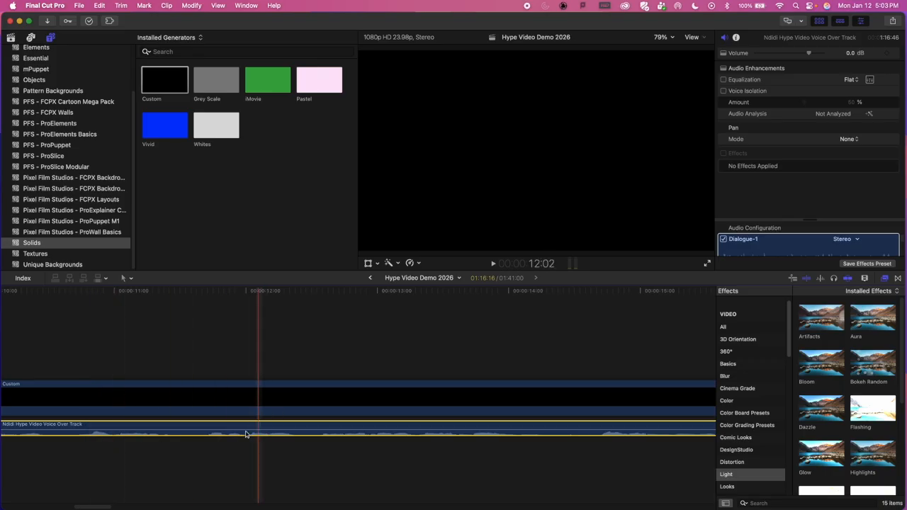
pyautogui.press('super+minus')
pyautogui.press('super+minus')
pyautogui.press('super+minus')
pyautogui.press('super+minus')
pyautogui.press('super+minus')
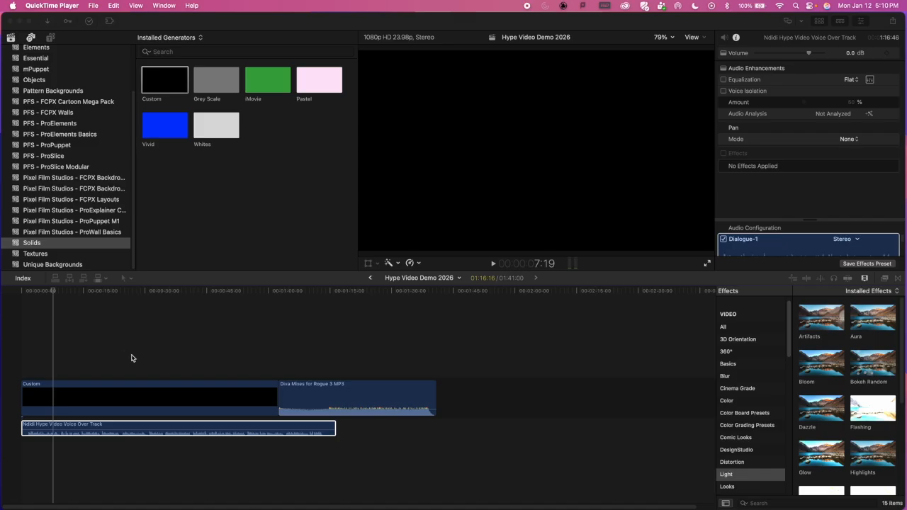
# Step: Extend the Custom solid's end to match the end of the voice over, about 1 minute 16 seconds
pyautogui.click(173, 401)
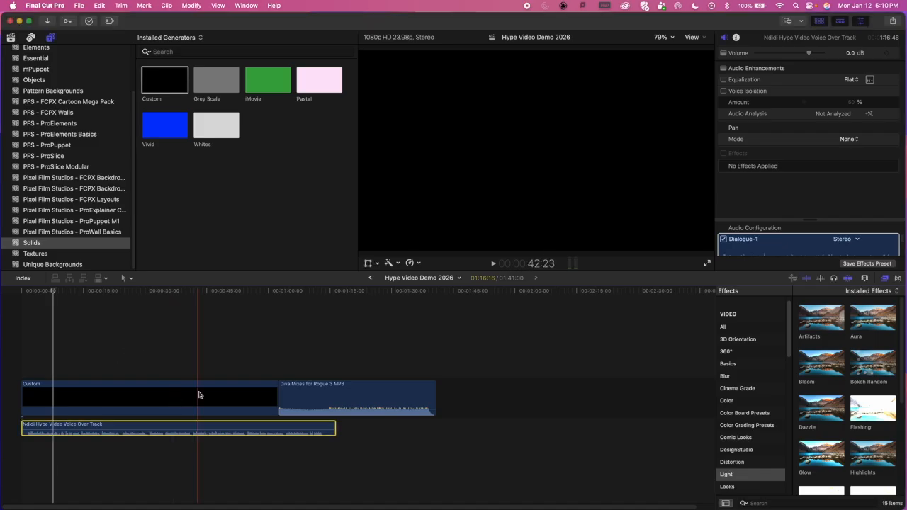
pyautogui.moveTo(273, 394); pyautogui.dragTo(335, 398)
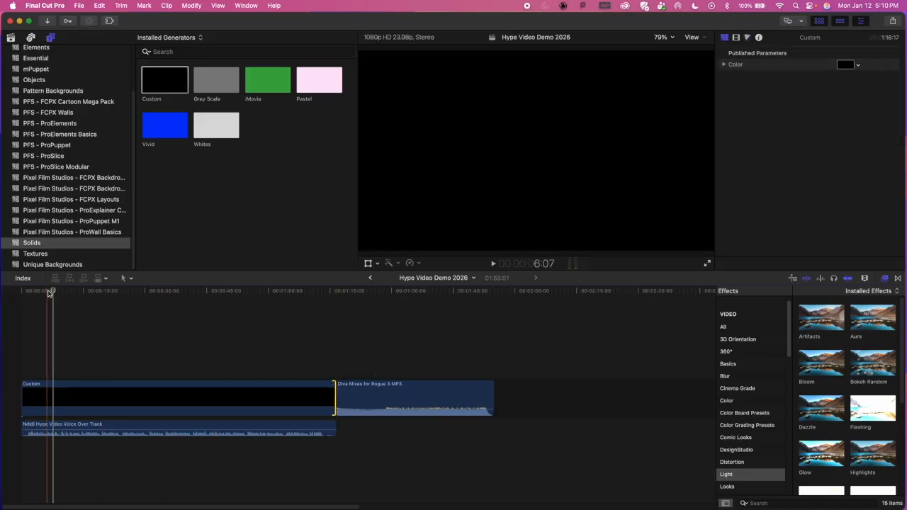
# Step: Play from the timeline's start to find where speech begins, and trim about 1.3 seconds of silence off the voice over's start
pyautogui.click(21, 291)
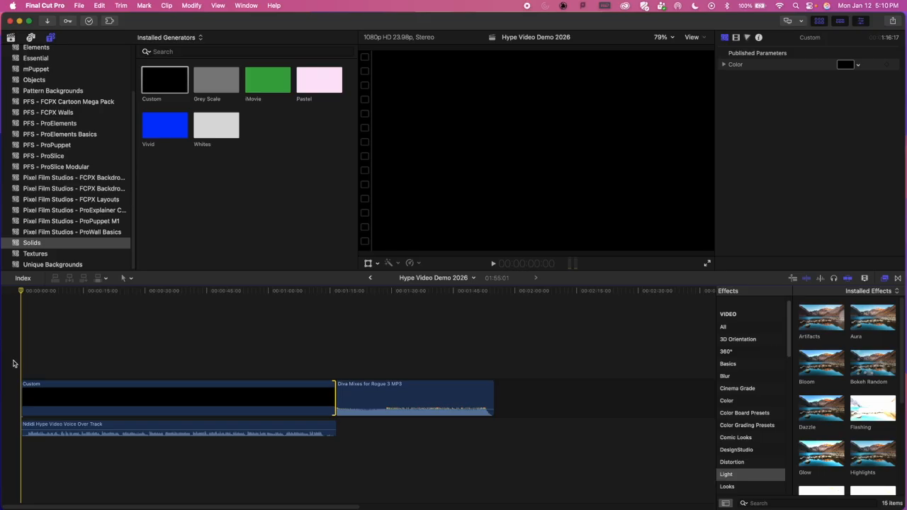
pyautogui.press('super+equal')
pyautogui.press('super+equal')
pyautogui.press('super+equal')
pyautogui.press('super+equal')
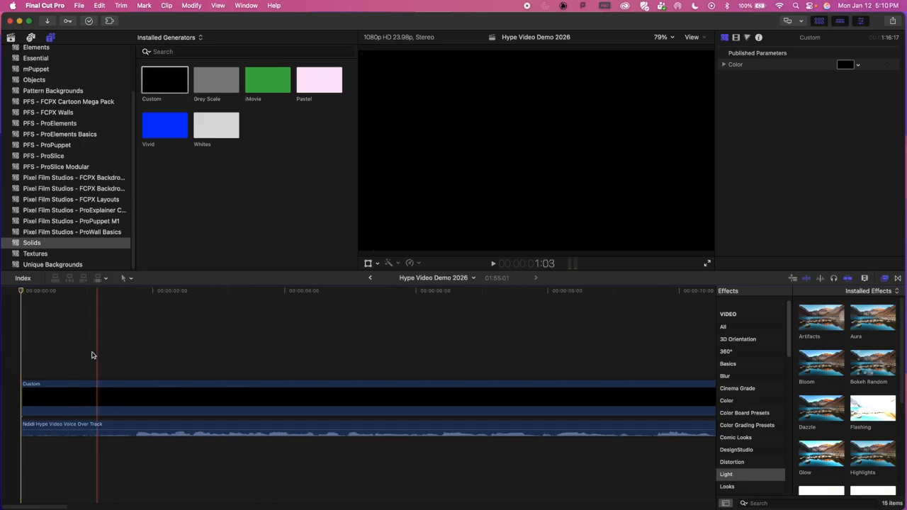
pyautogui.press('space')
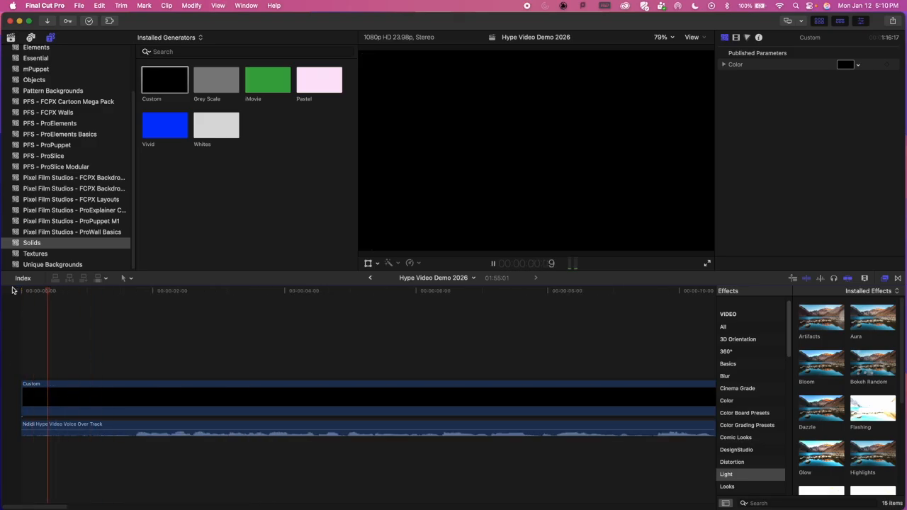
pyautogui.press('space')
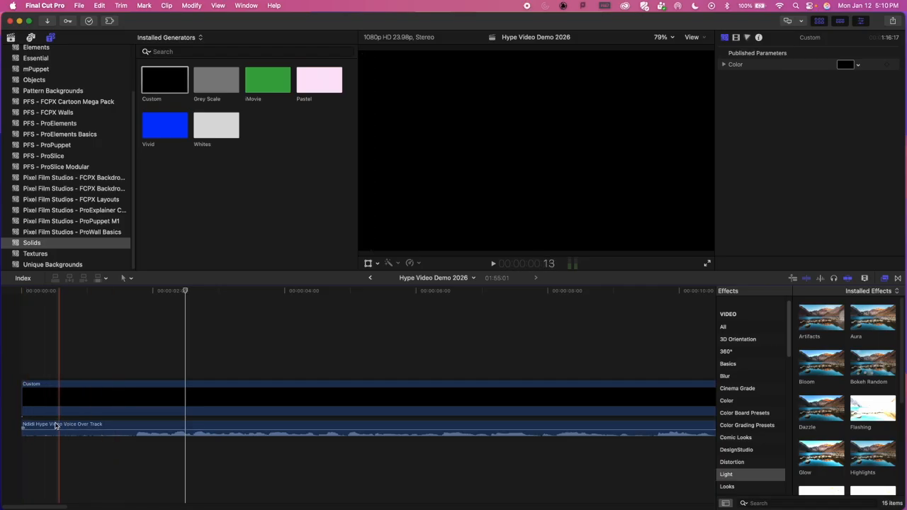
pyautogui.moveTo(22, 423); pyautogui.dragTo(110, 425)
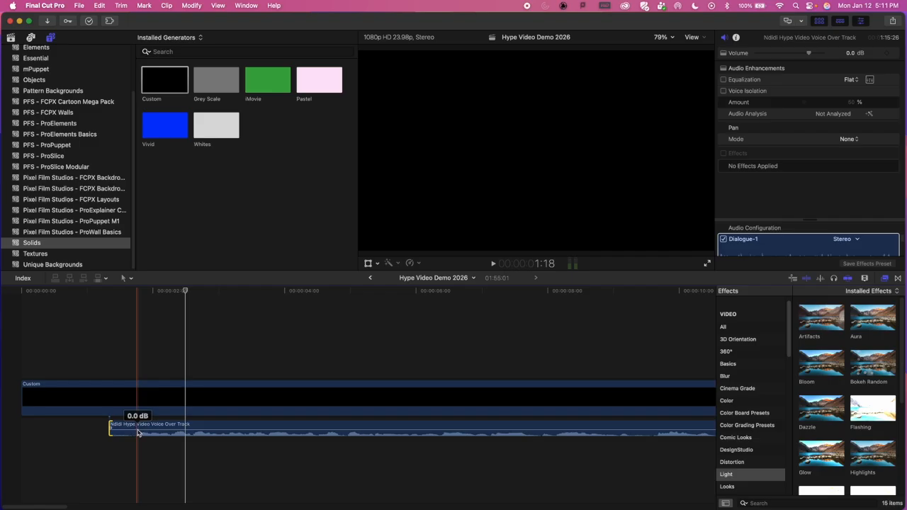
# Step: Try the voice over's volume at 3 dB and -2 dB, then return it to 0 dB
pyautogui.moveTo(136, 432)
pyautogui.mouseDown()
pyautogui.moveTo(145, 429)
pyautogui.moveTo(146, 443)
pyautogui.moveTo(145, 417)
pyautogui.moveTo(149, 431)
pyautogui.mouseUp()
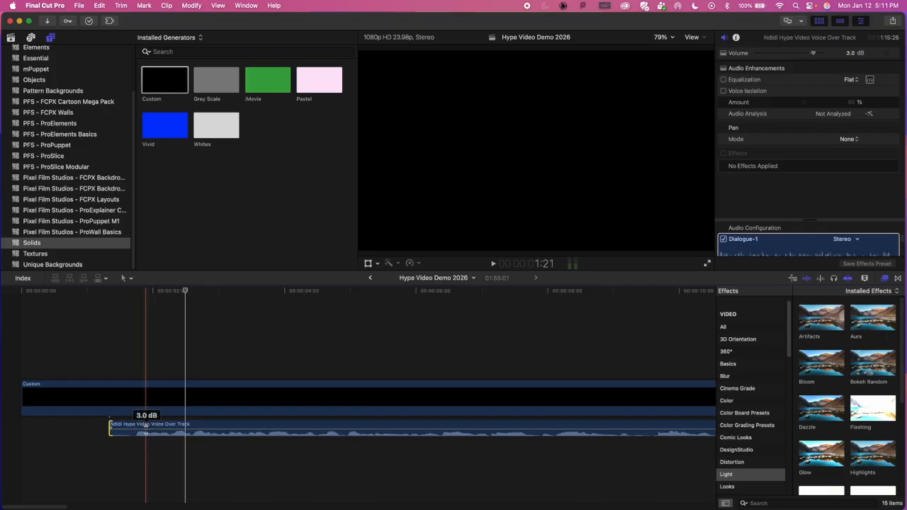
pyautogui.moveTo(147, 432); pyautogui.dragTo(147, 434)
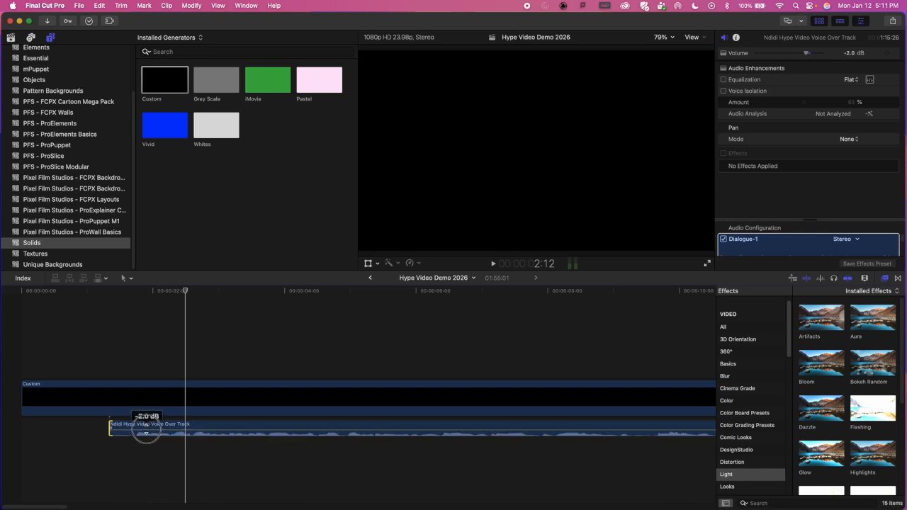
pyautogui.moveTo(147, 430); pyautogui.dragTo(146, 430)
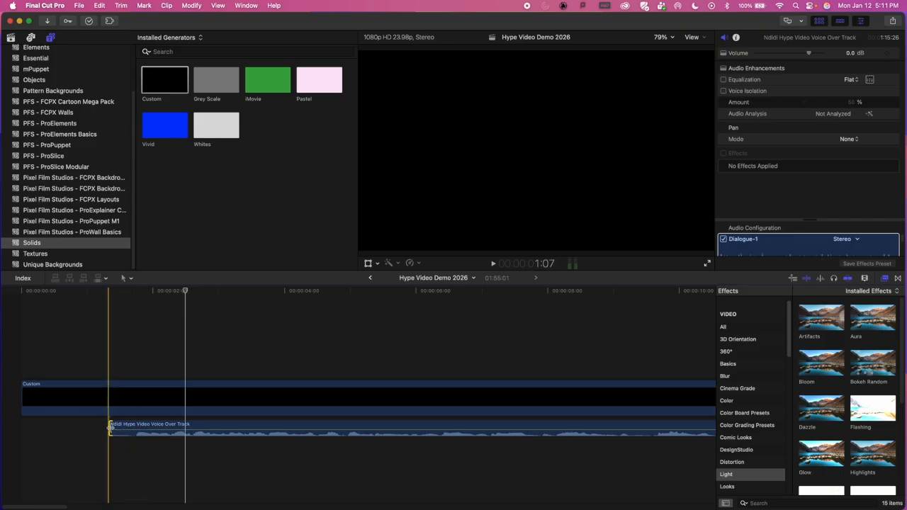
# Step: Add a fade-in of about 0.4 seconds to the voice over and play from the clip's start to hear it
pyautogui.moveTo(110, 430)
pyautogui.mouseDown()
pyautogui.moveTo(143, 429)
pyautogui.moveTo(111, 430)
pyautogui.mouseUp()
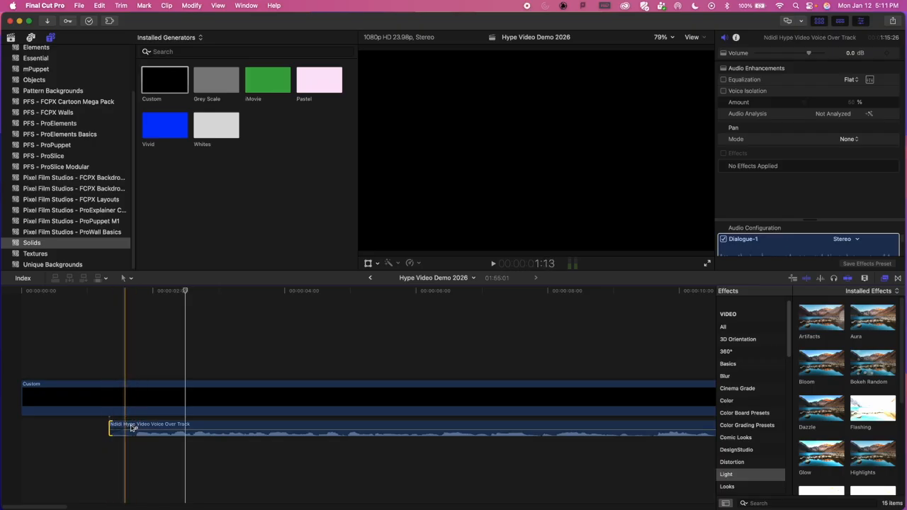
pyautogui.click(107, 295)
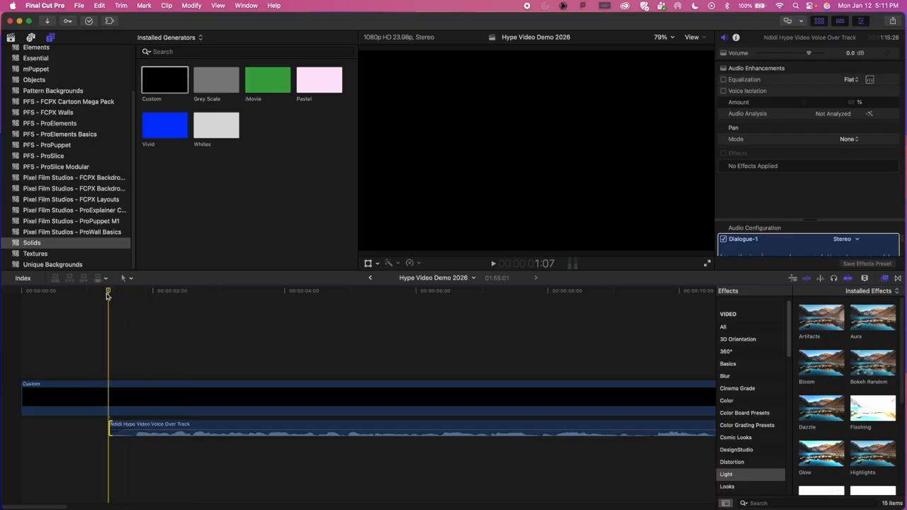
pyautogui.press('space')
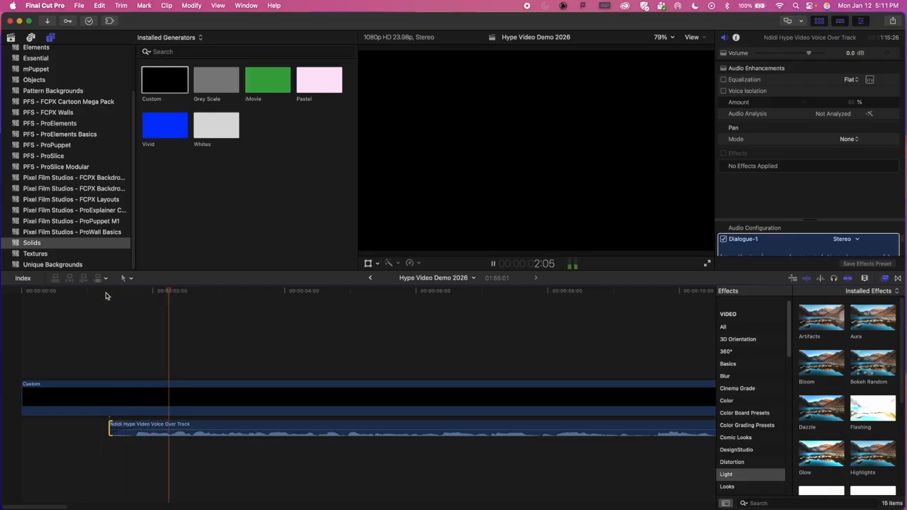
pyautogui.press('space')
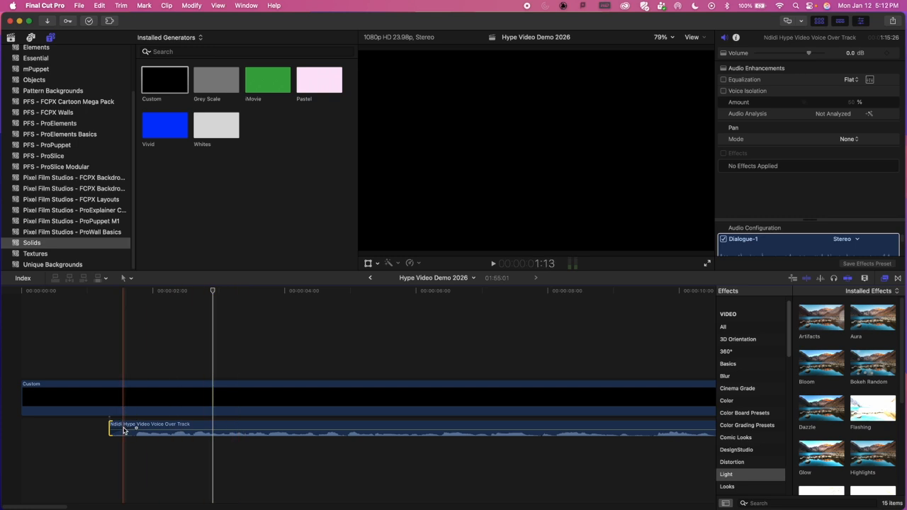
# Step: Move the Diva Mixes for Rogue 3 MP3 music clip beneath the voice over, starting at the timeline's beginning
pyautogui.press('super+minus')
pyautogui.press('super+minus')
pyautogui.press('super+minus')
pyautogui.press('super+minus')
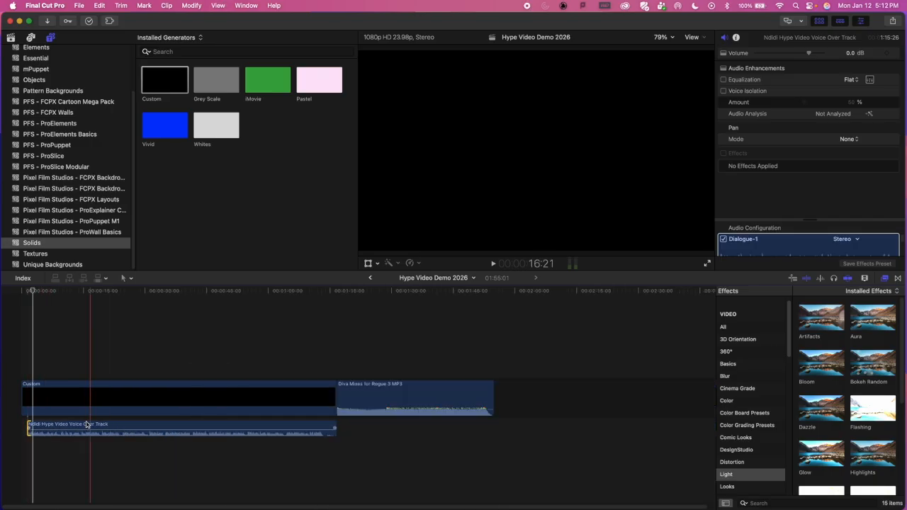
pyautogui.click(403, 397)
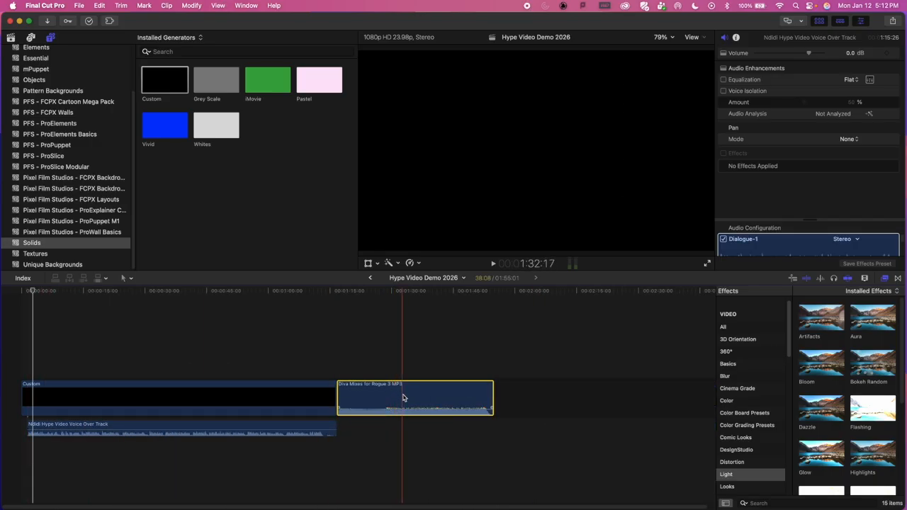
pyautogui.moveTo(403, 397); pyautogui.dragTo(82, 447)
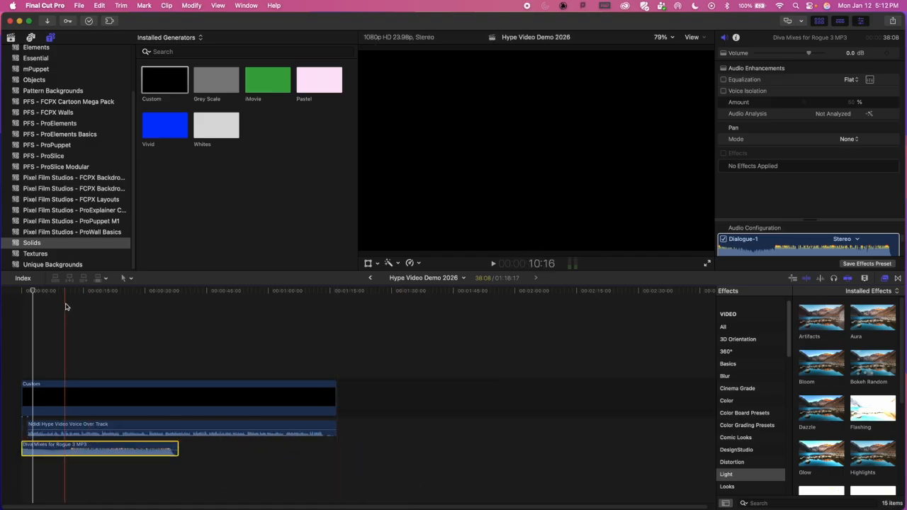
# Step: Examine the opening of the music clip's waveform up close and play it from the timeline's start
pyautogui.moveTo(34, 289); pyautogui.dragTo(17, 293)
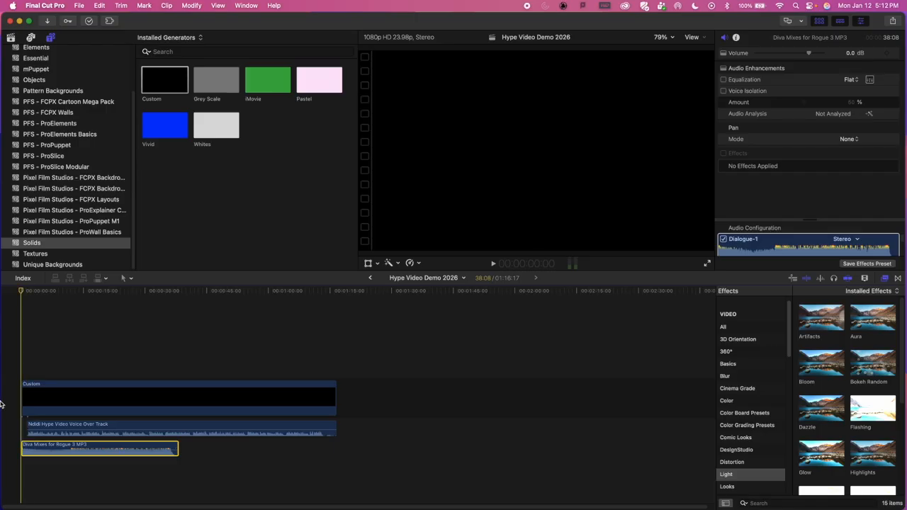
pyautogui.press('super+equal')
pyautogui.press('super+equal')
pyautogui.press('super+equal')
pyautogui.press('super+equal')
pyautogui.press('super+equal')
pyautogui.press('super+equal')
pyautogui.press('super+equal')
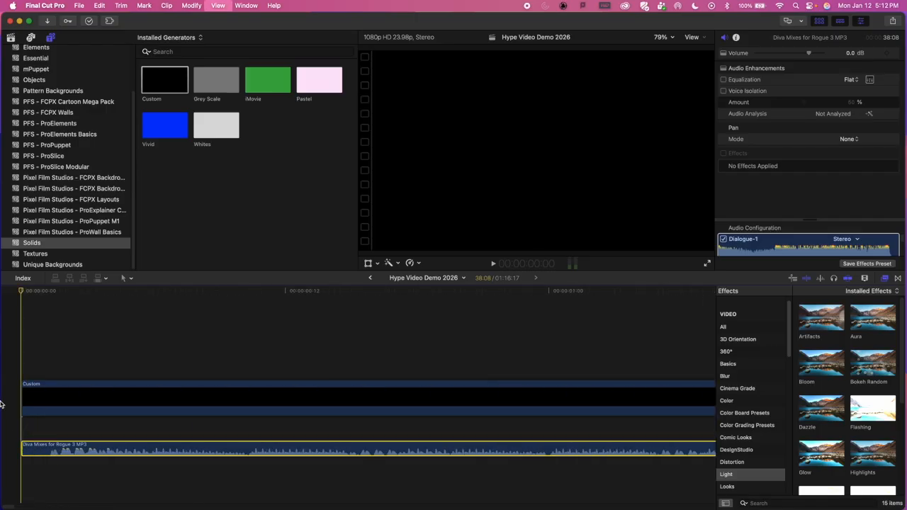
pyautogui.press('super+equal')
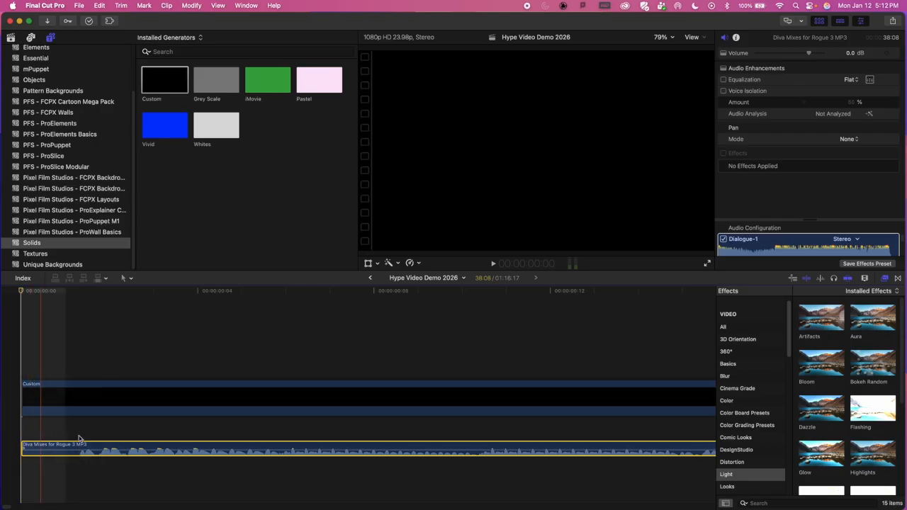
pyautogui.press('space')
pyautogui.press('space')
# Step: Play the timeline from about 2 seconds to about 10 seconds to hear the voice over against the music
pyautogui.press('super+minus')
pyautogui.press('super+minus')
pyautogui.press('super+minus')
pyautogui.press('super+minus')
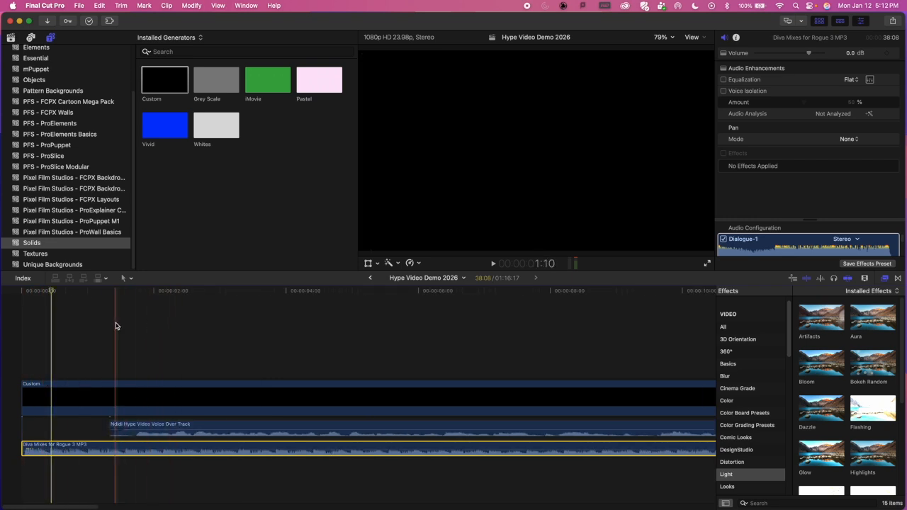
pyautogui.press('super+minus')
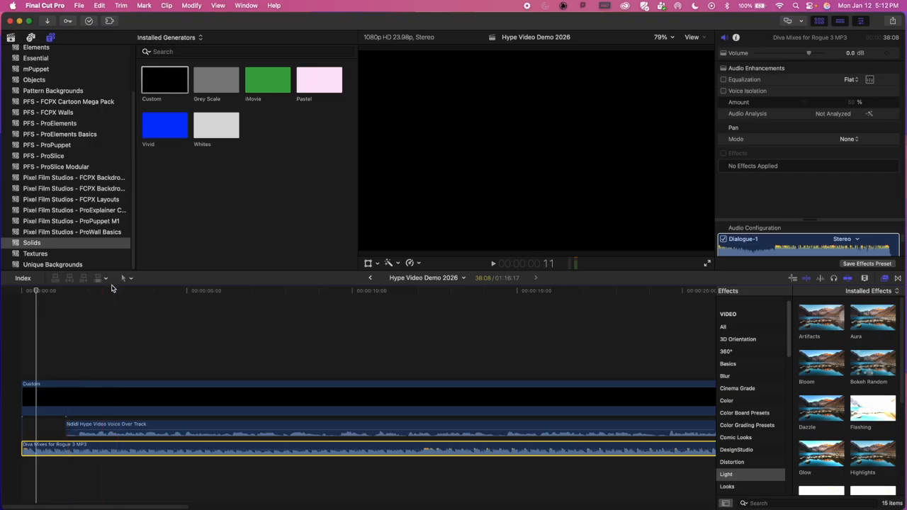
pyautogui.click(98, 292)
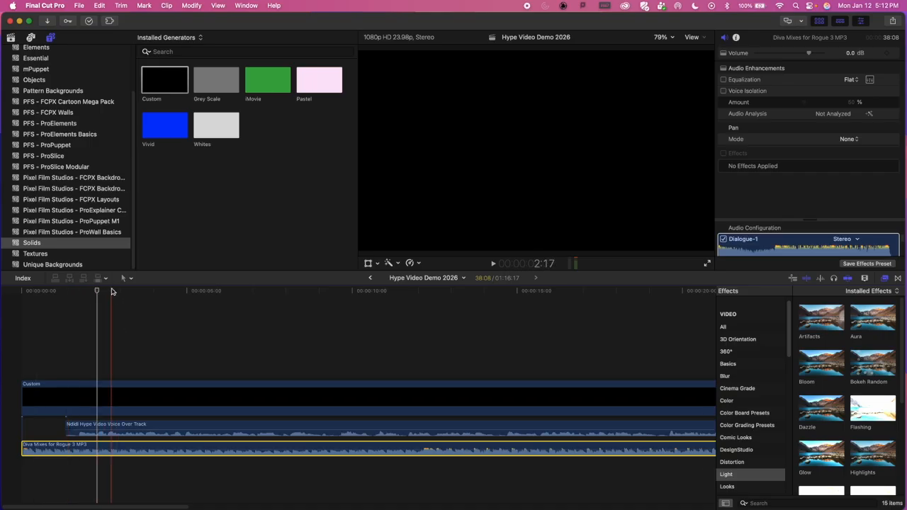
pyautogui.press('space')
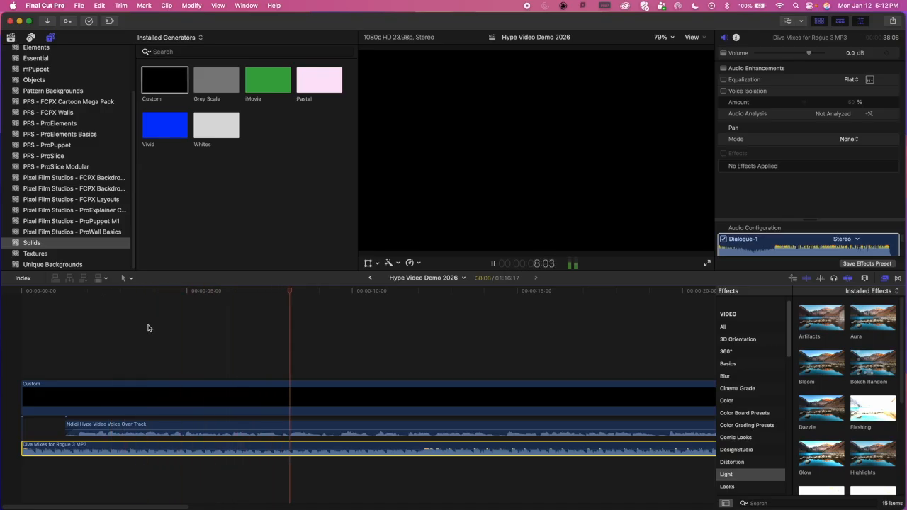
pyautogui.press('space')
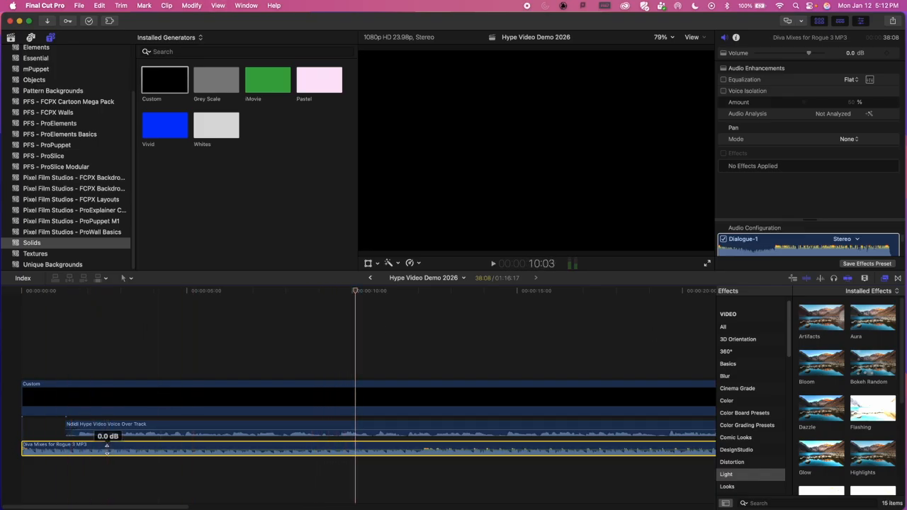
# Step: Lower the music clip's volume to -8 dB and play from about 3 seconds to check the balance with the voice over
pyautogui.click(106, 446)
pyautogui.moveTo(107, 447); pyautogui.dragTo(108, 450)
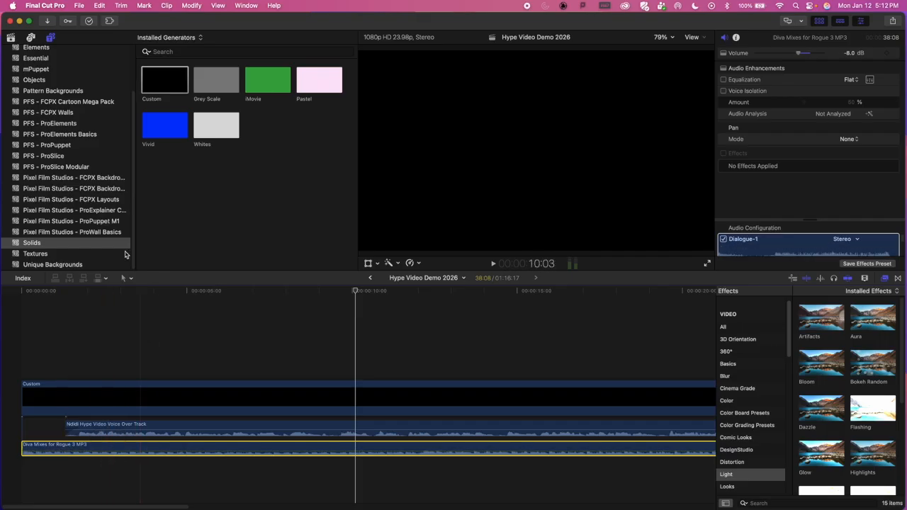
pyautogui.click(116, 290)
pyautogui.press('space')
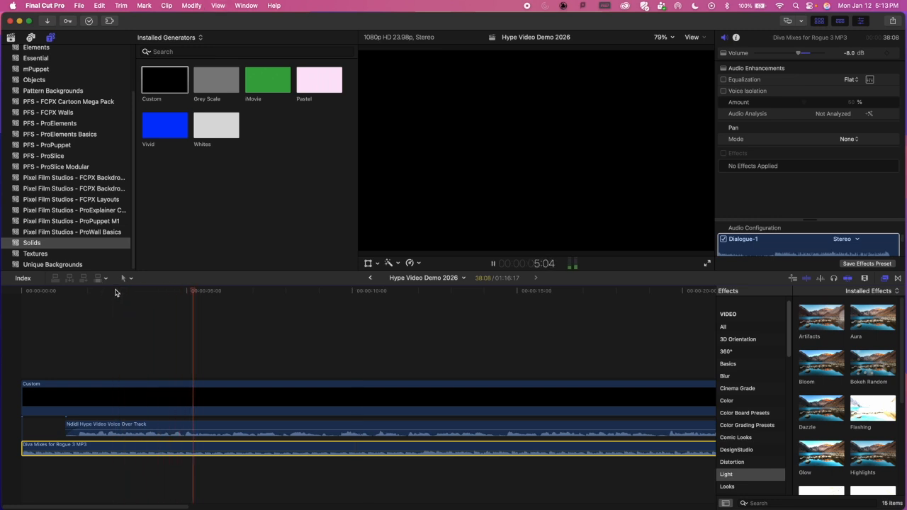
pyautogui.press('space')
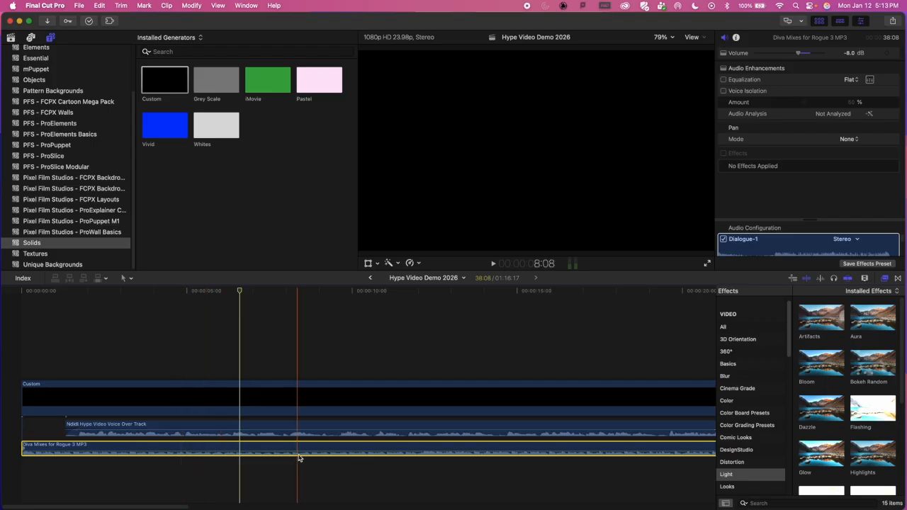
# Step: Enable Voice Isolation at 50% on the voice over clip and play a short section to hear it
pyautogui.click(222, 427)
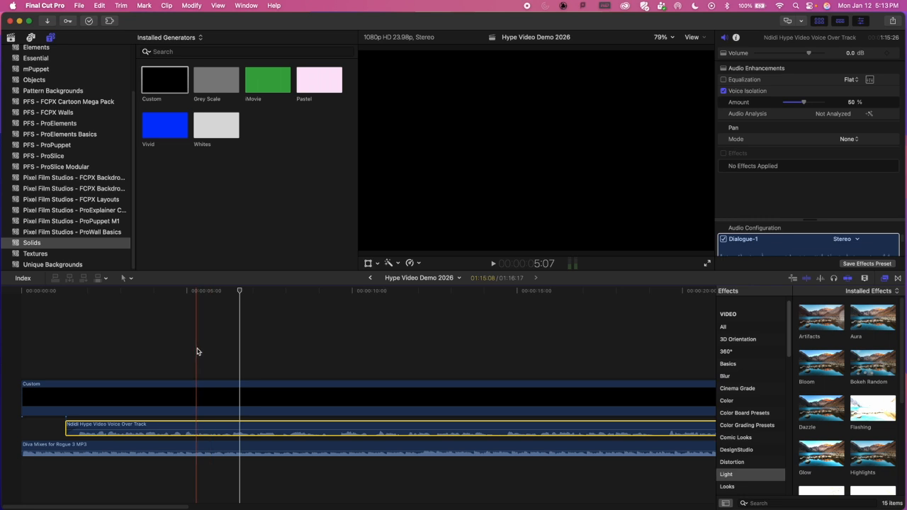
pyautogui.press('space')
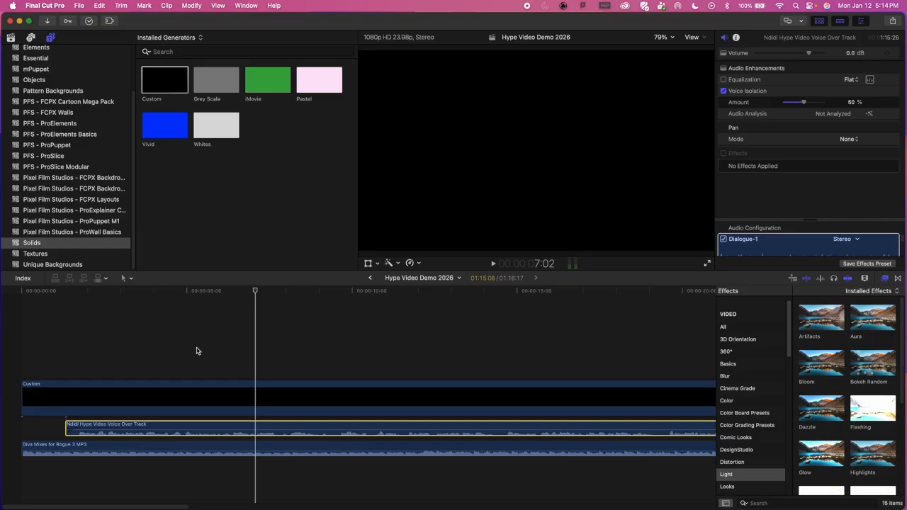
pyautogui.click(882, 195)
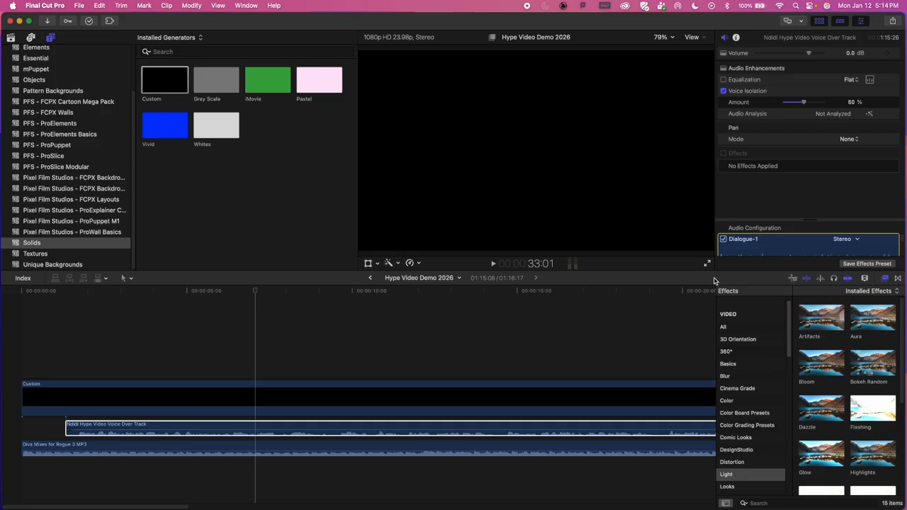
# Step: Apply the Logic Compressor from the audio Levels effects to the voice over clip
pyautogui.click(898, 278)
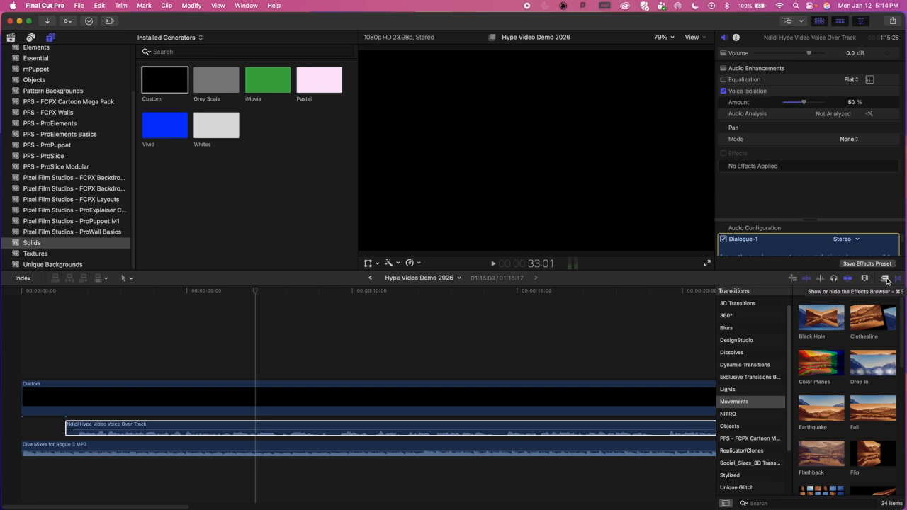
pyautogui.click(886, 278)
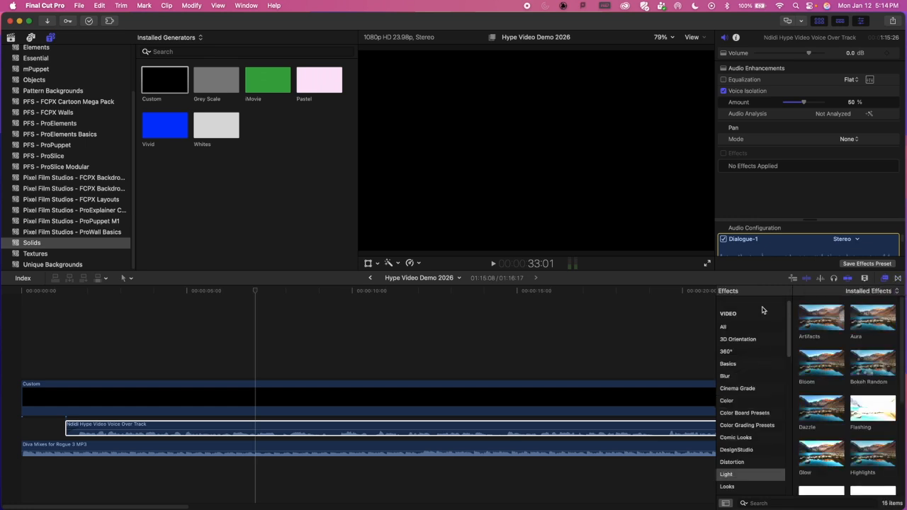
pyautogui.scroll(-10, 742, 453)
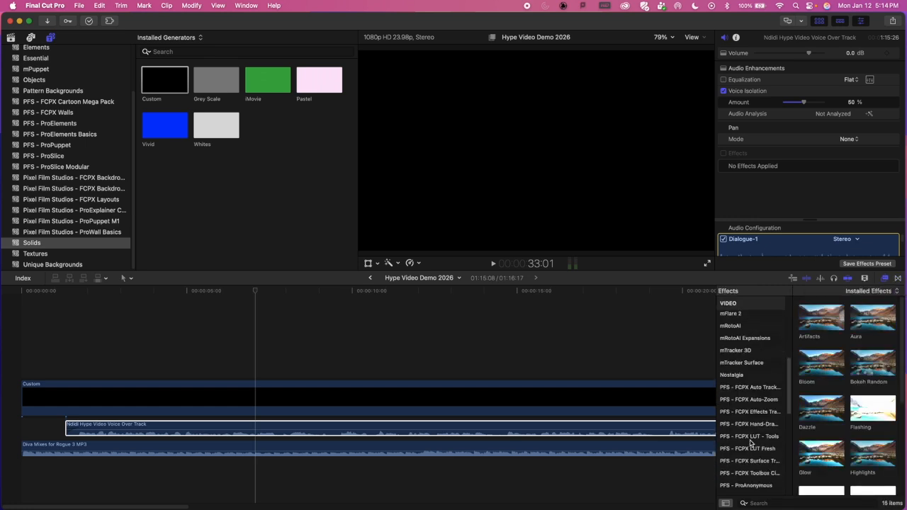
pyautogui.scroll(-2, 752, 439)
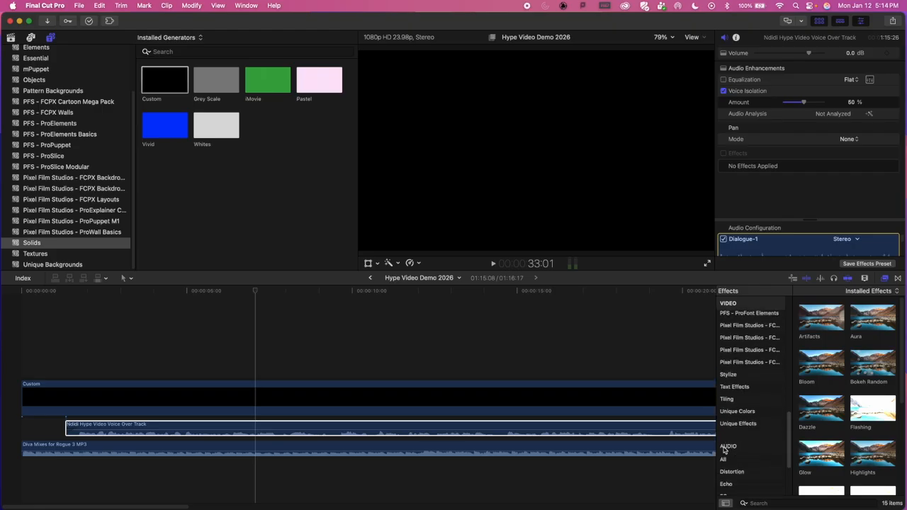
pyautogui.scroll(-4, 755, 450)
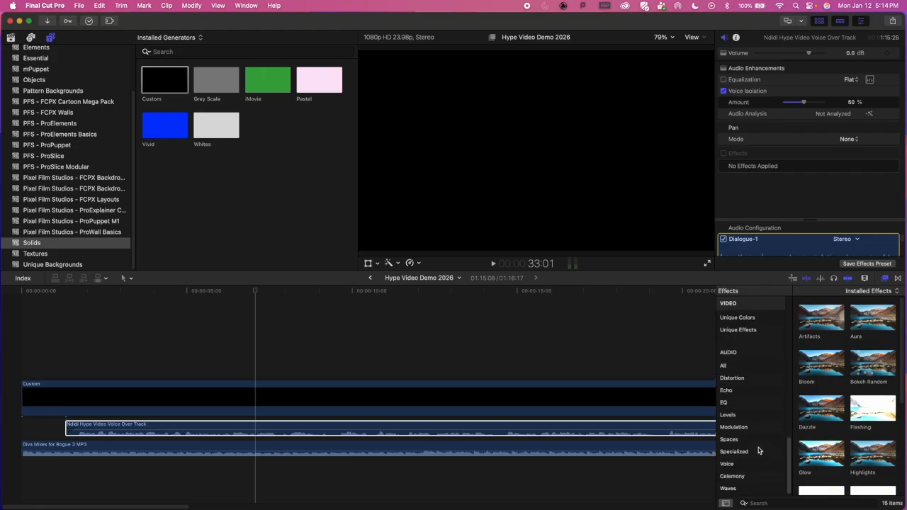
pyautogui.click(730, 416)
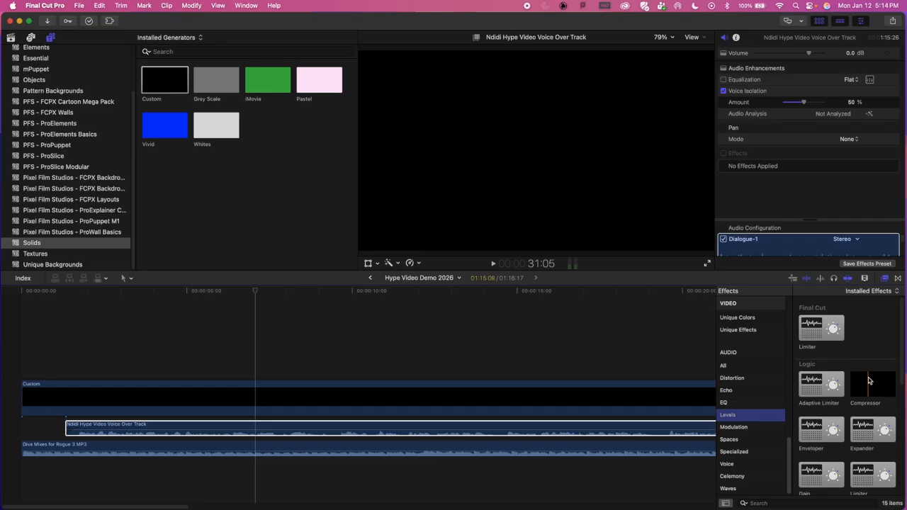
pyautogui.click(154, 433)
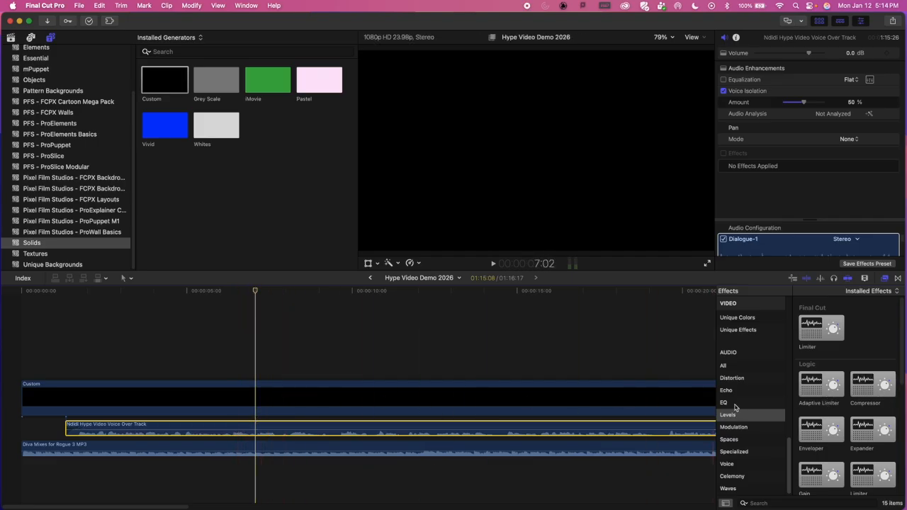
pyautogui.click(867, 386)
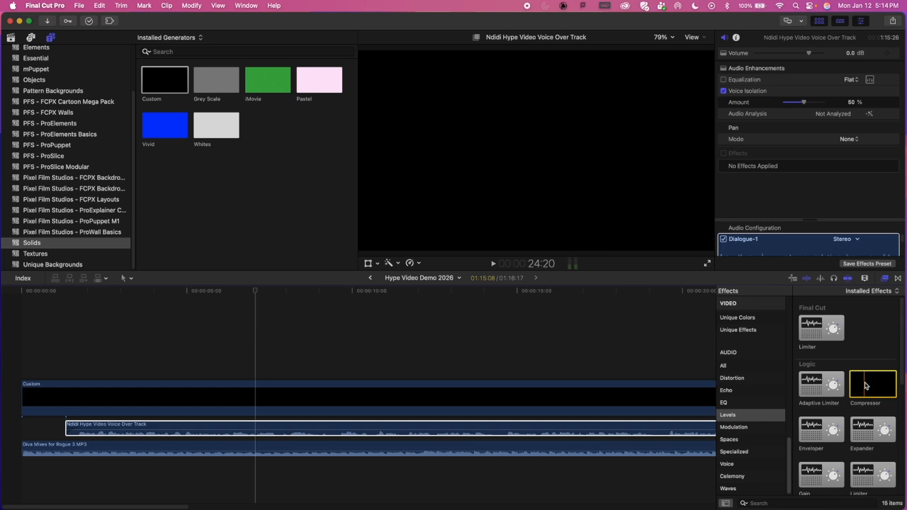
pyautogui.moveTo(876, 383); pyautogui.dragTo(295, 431)
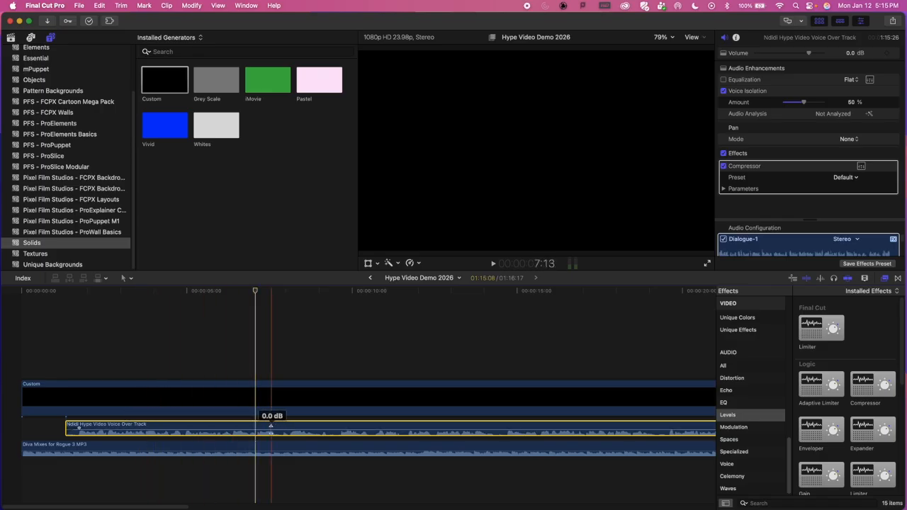
# Step: Play from just after the voice over's start to about 5 seconds to hear the compressed voice over
pyautogui.click(75, 293)
pyautogui.press('space')
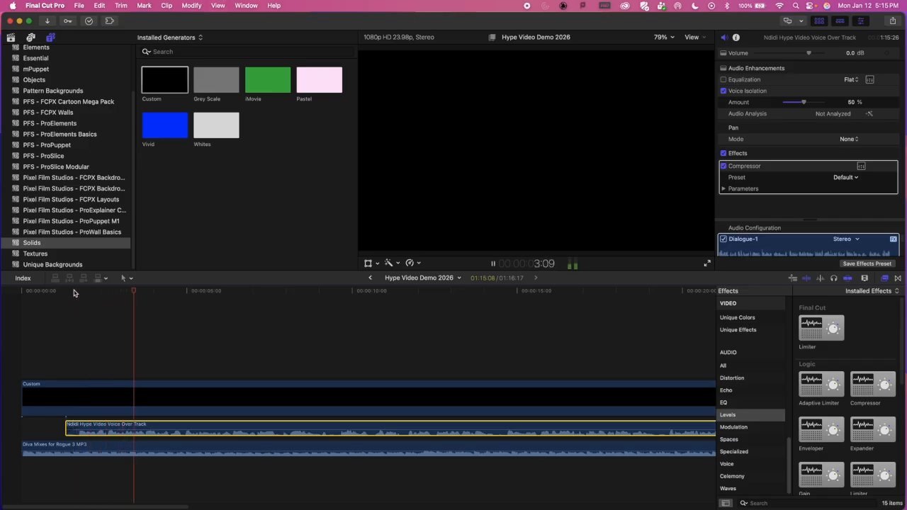
pyautogui.press('space')
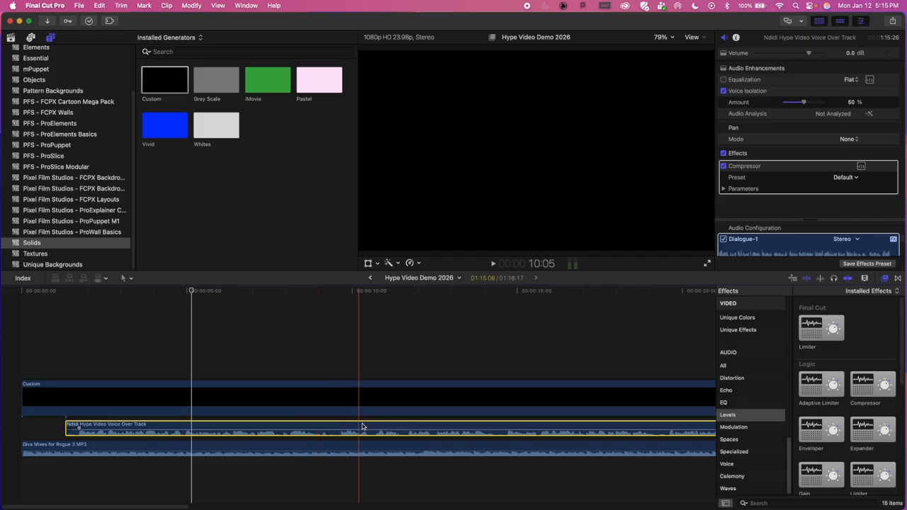
# Step: Set the playhead to 3 seconds, select the voice over clip and revisit the Levels category of the audio effects
pyautogui.click(120, 398)
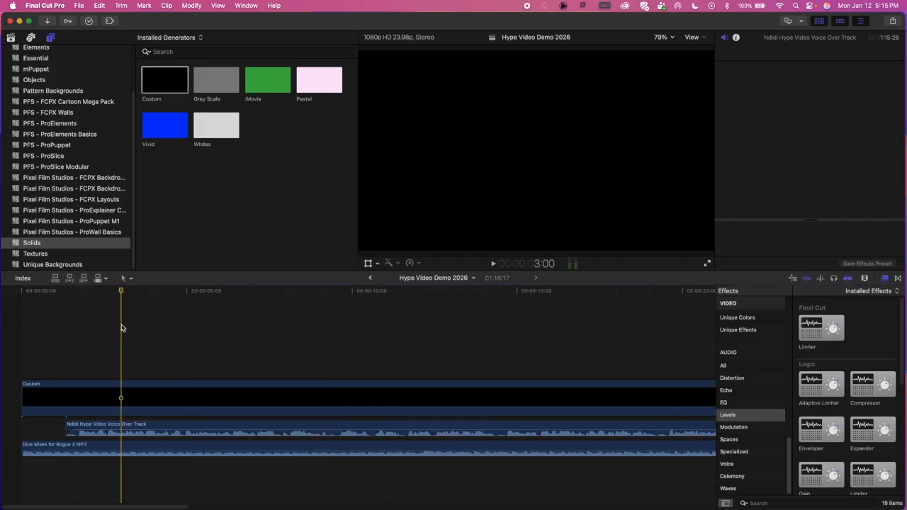
pyautogui.click(226, 427)
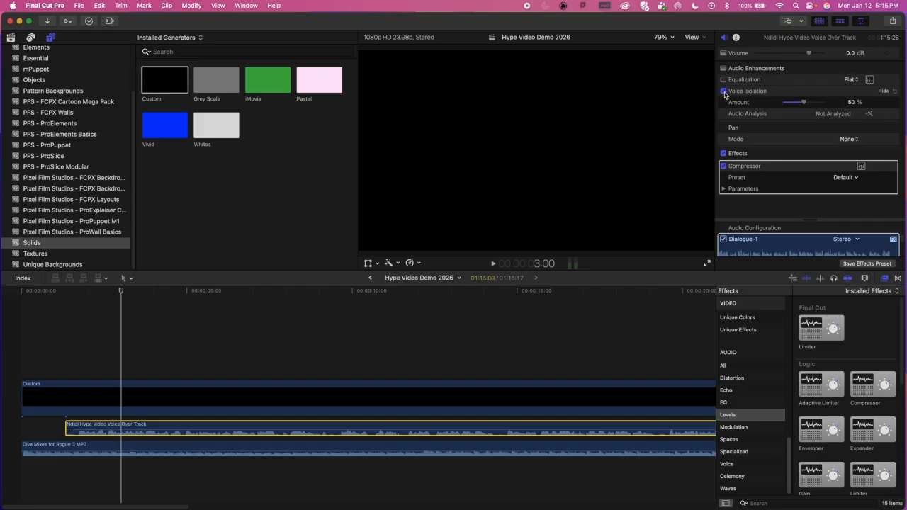
pyautogui.click(885, 280)
pyautogui.click(885, 278)
pyautogui.scroll(10, 744, 382)
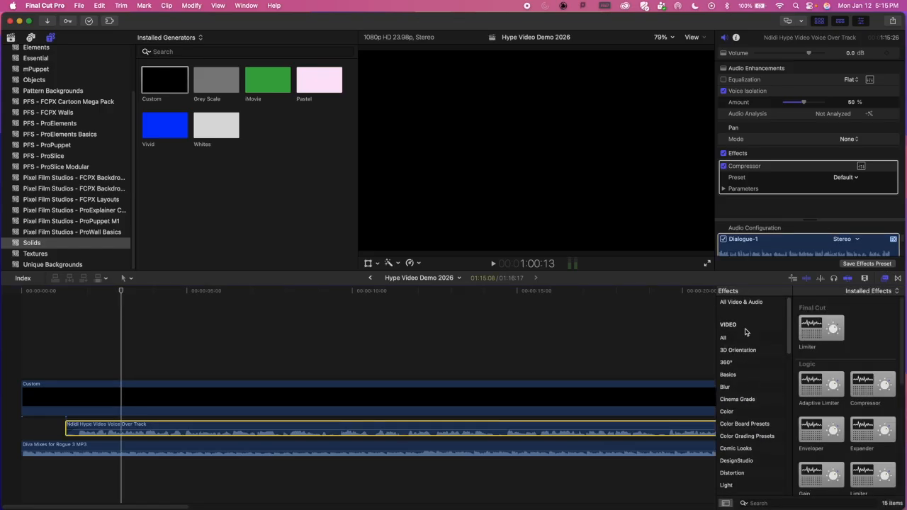
pyautogui.scroll(-10, 747, 417)
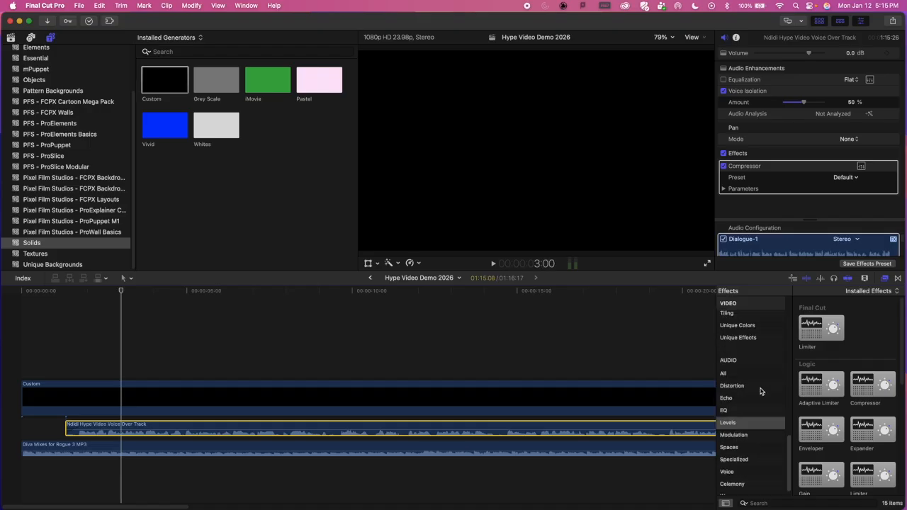
pyautogui.click(724, 417)
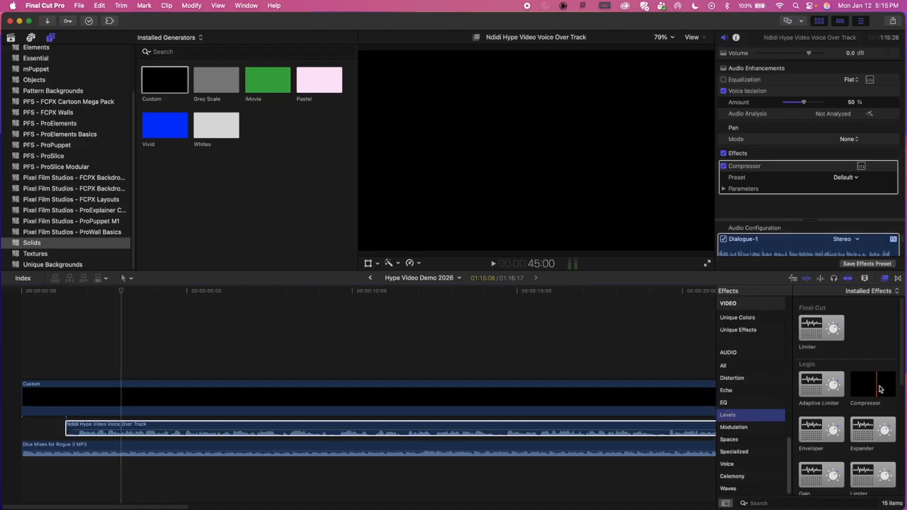
pyautogui.click(306, 429)
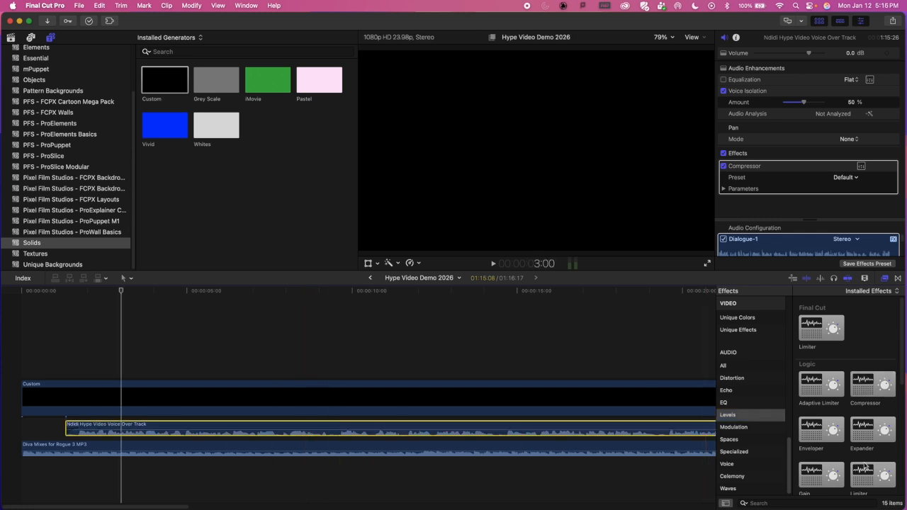
# Step: Apply the Logic Compressor to the music clip and play from 3 to about 7 seconds to hear the mix
pyautogui.click(383, 448)
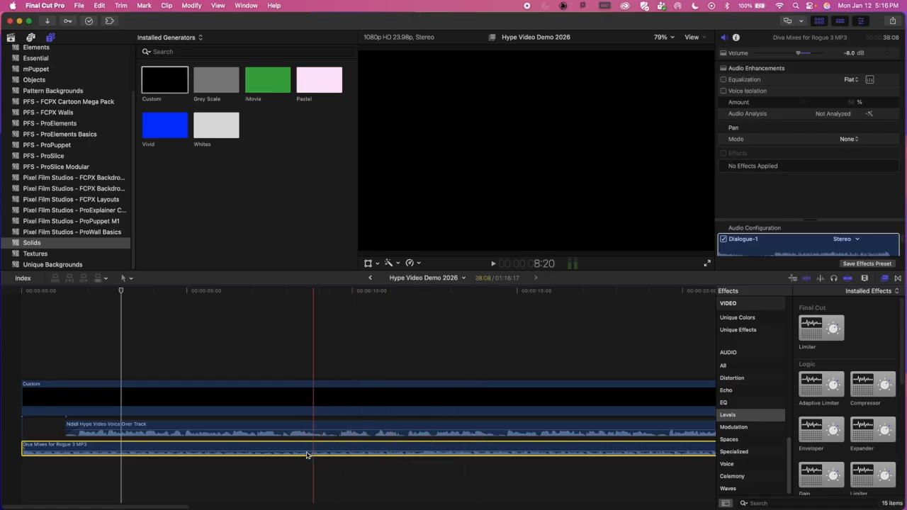
pyautogui.click(876, 385)
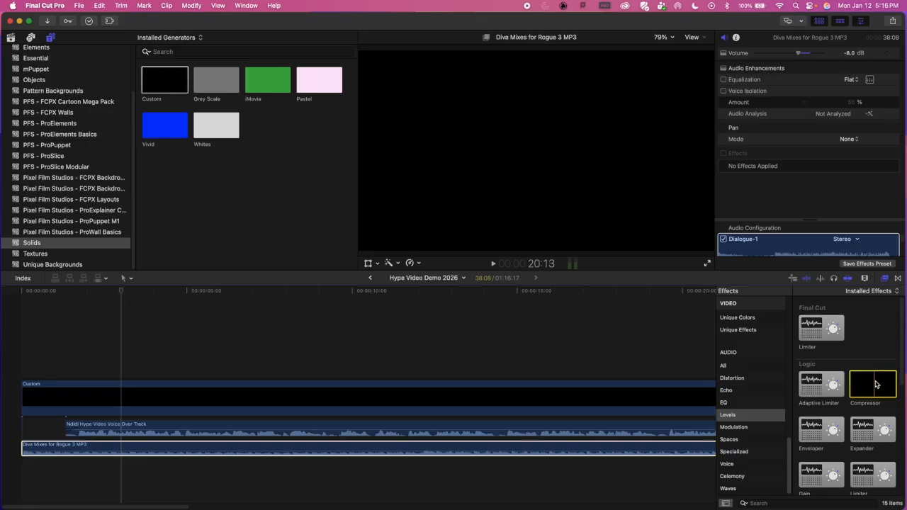
pyautogui.moveTo(880, 391); pyautogui.dragTo(397, 452)
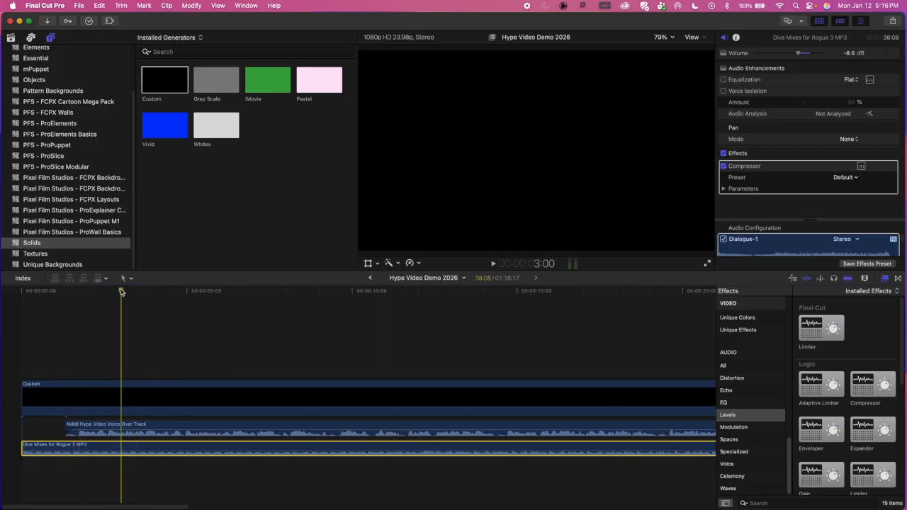
pyautogui.press('space')
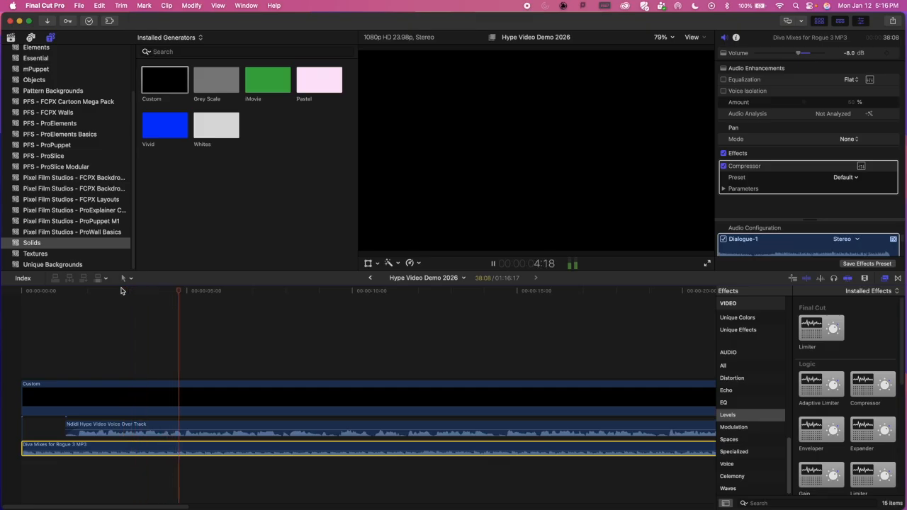
pyautogui.press('space')
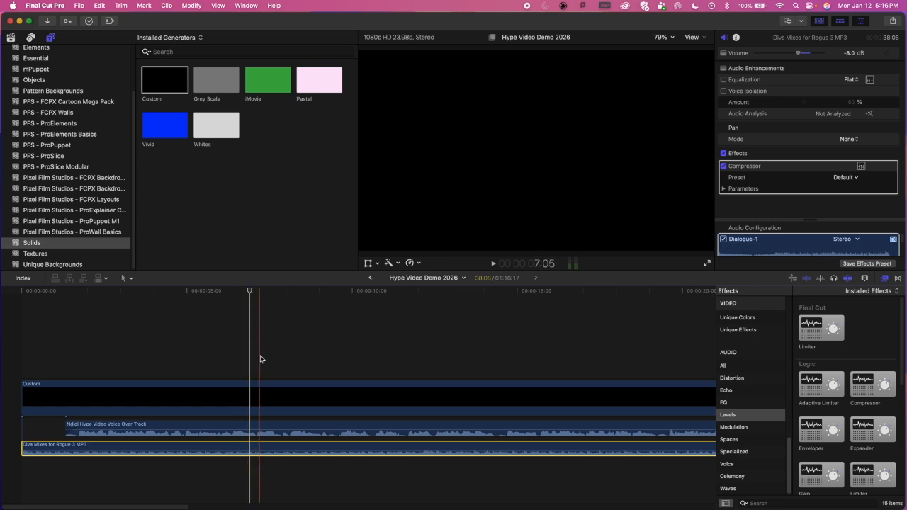
# Step: Play the mix from about 24 seconds, skipping ahead to about 33 seconds, to hear how the music clip ends
pyautogui.press('super+minus')
pyautogui.press('super+minus')
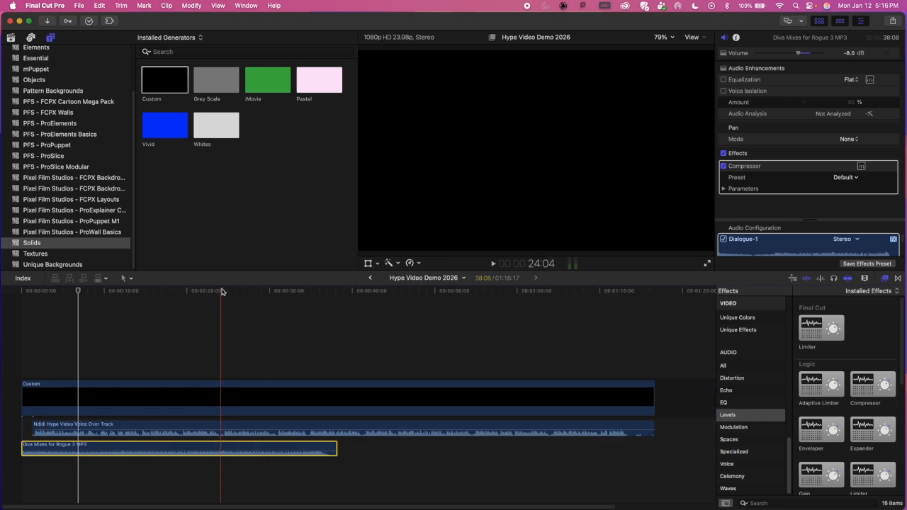
pyautogui.press('space')
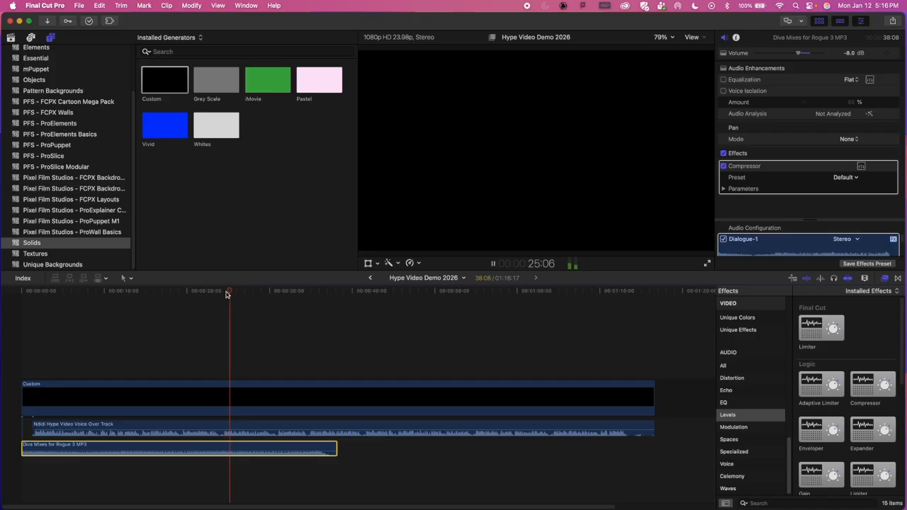
pyautogui.click(297, 293)
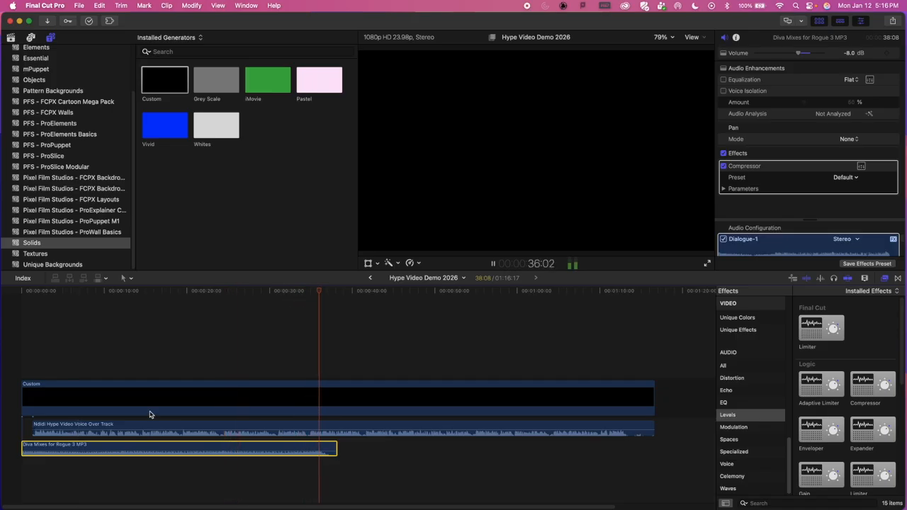
pyautogui.press('space')
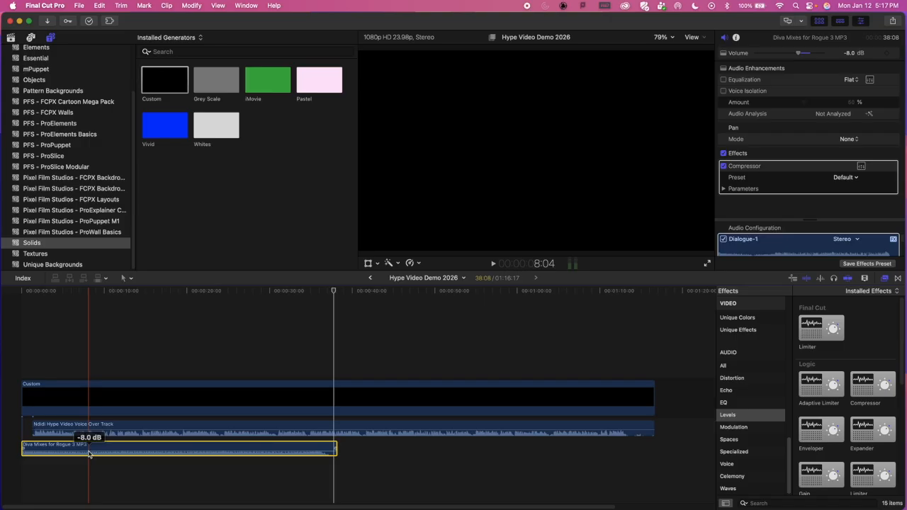
# Step: Try five volume keyframes on the music clip between about 8 and 21 seconds, raising the second and lowering the fourth
pyautogui.keyDown('alt'); pyautogui.click(88, 451); pyautogui.keyUp('alt')
pyautogui.keyDown('alt'); pyautogui.click(113, 450); pyautogui.keyUp('alt')
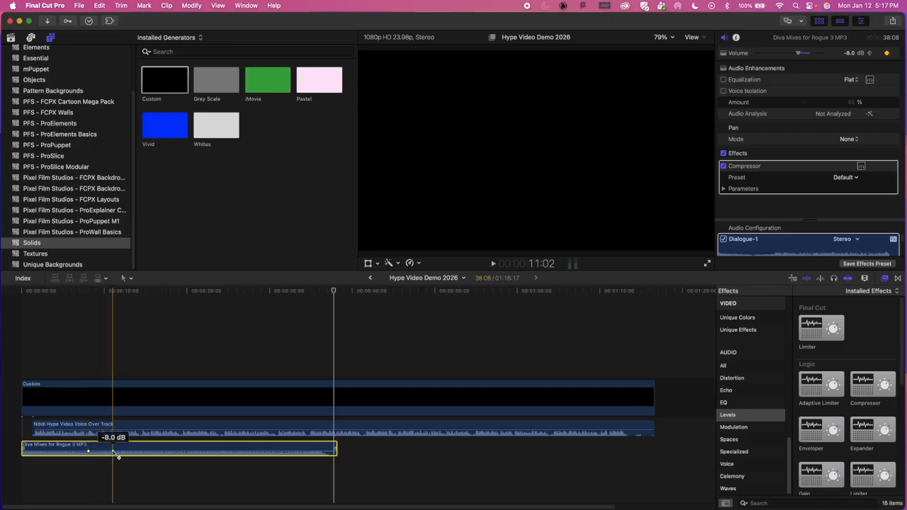
pyautogui.keyDown('alt'); pyautogui.click(137, 451); pyautogui.keyUp('alt')
pyautogui.keyDown('alt'); pyautogui.click(170, 450); pyautogui.keyUp('alt')
pyautogui.keyDown('alt'); pyautogui.click(195, 451); pyautogui.keyUp('alt')
pyautogui.moveTo(113, 451); pyautogui.dragTo(113, 448)
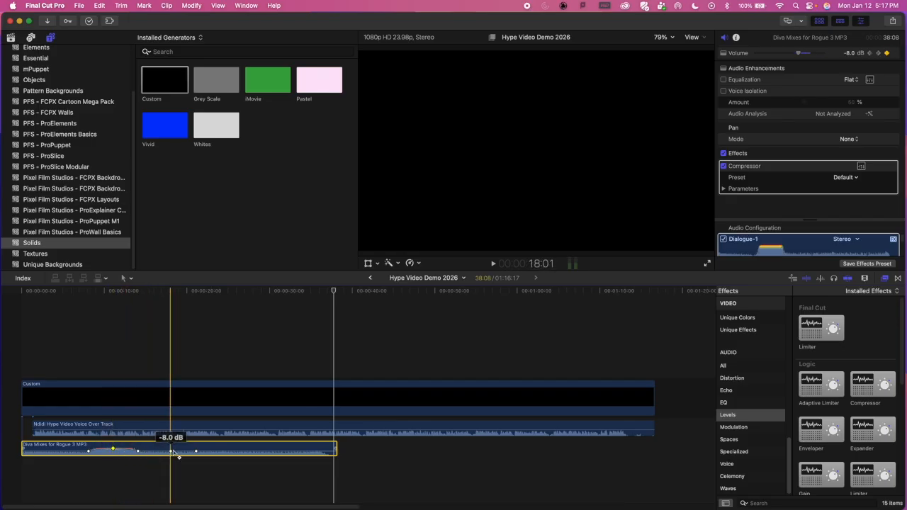
pyautogui.moveTo(176, 457); pyautogui.dragTo(175, 462)
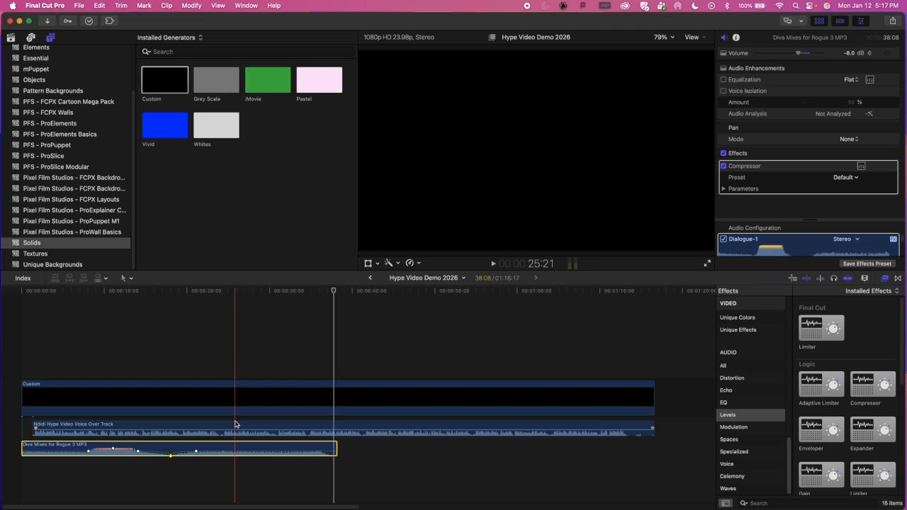
# Step: Undo all the volume keyframe changes on the music clip
pyautogui.press('super+z')
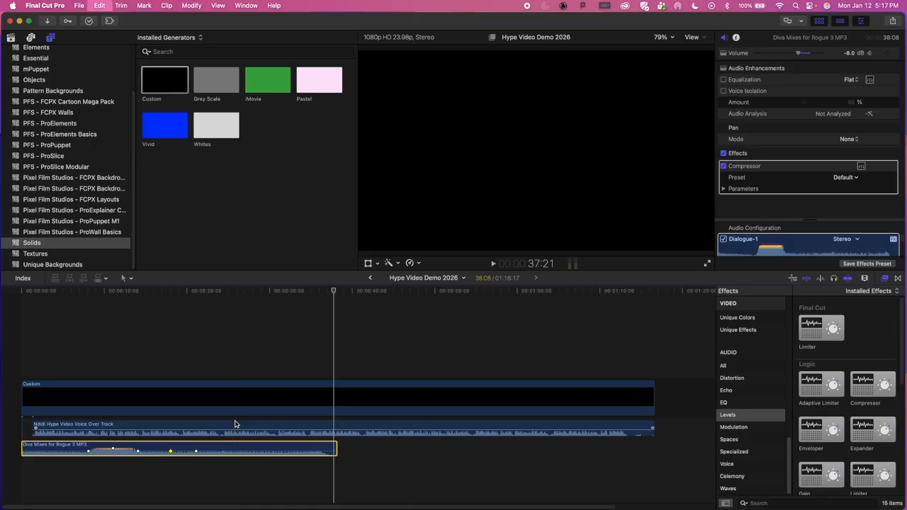
pyautogui.press('super+z')
pyautogui.press('super+z')
pyautogui.press('super+z')
pyautogui.press('super+z')
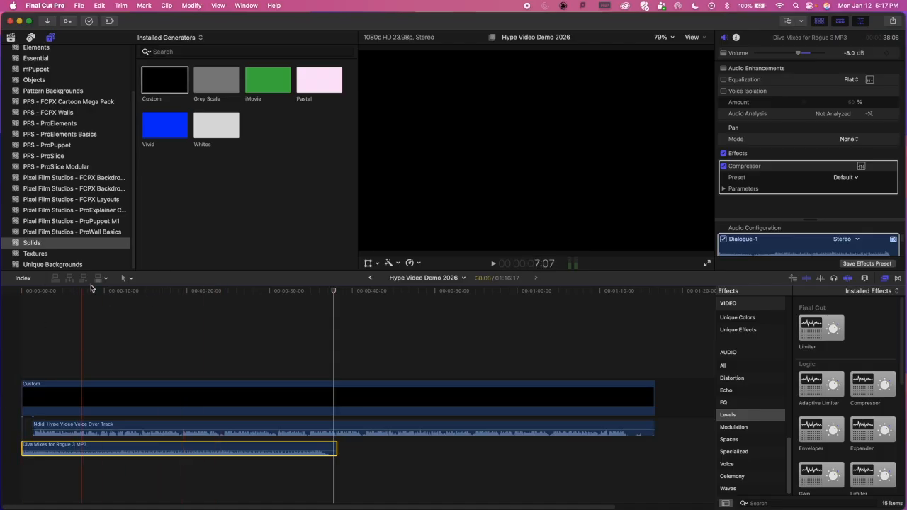
# Step: Play the timeline from the start to about 3 seconds to check when the voice over comes in
pyautogui.moveTo(110, 289); pyautogui.dragTo(3, 293)
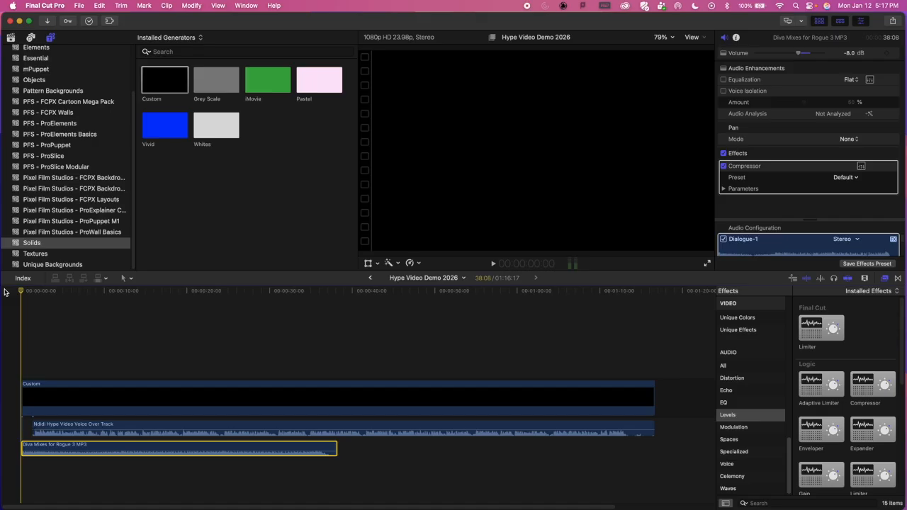
pyautogui.press('super+equal')
pyautogui.press('super+equal')
pyautogui.press('super+equal')
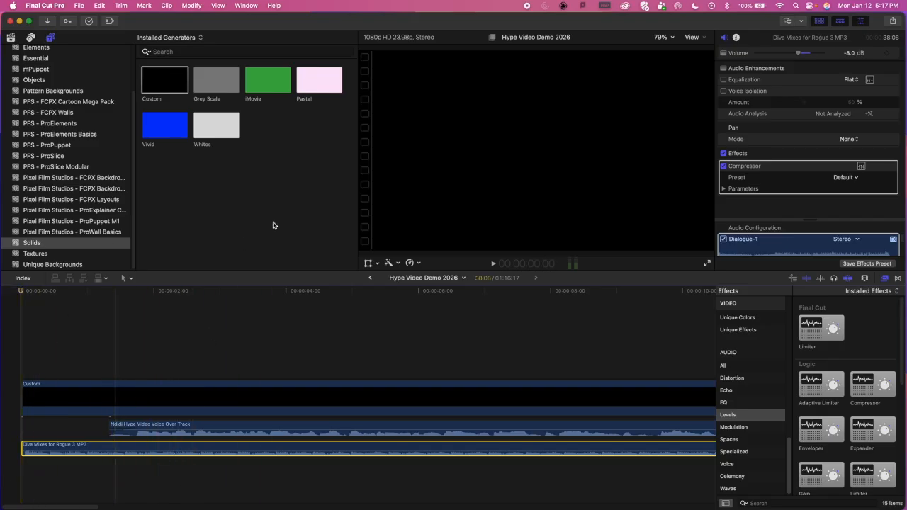
pyautogui.press('space')
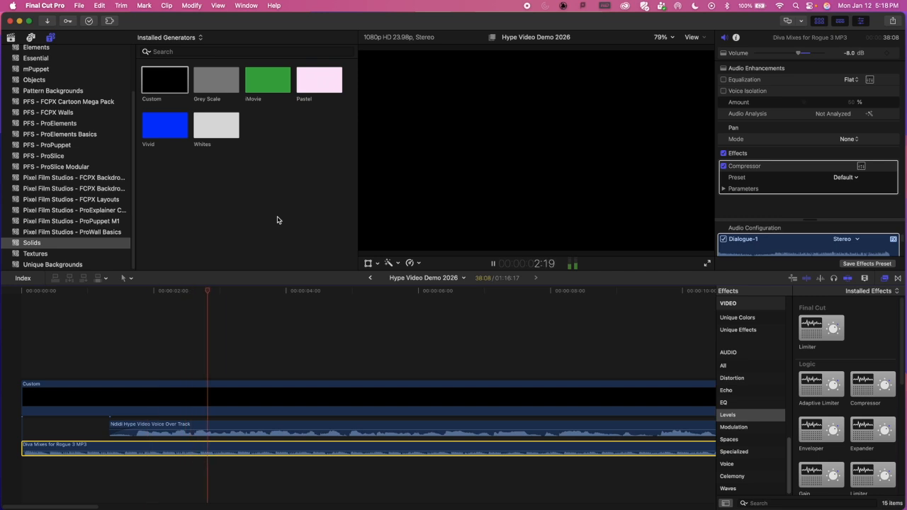
pyautogui.press('space')
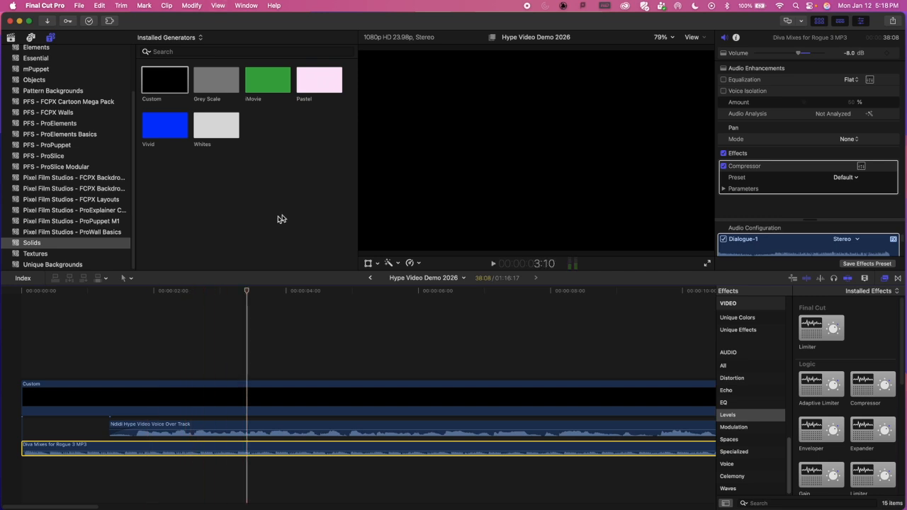
# Step: Try shifting the voice over clip slightly earlier and replay the opening from the start of the timeline
pyautogui.moveTo(179, 425); pyautogui.dragTo(142, 424)
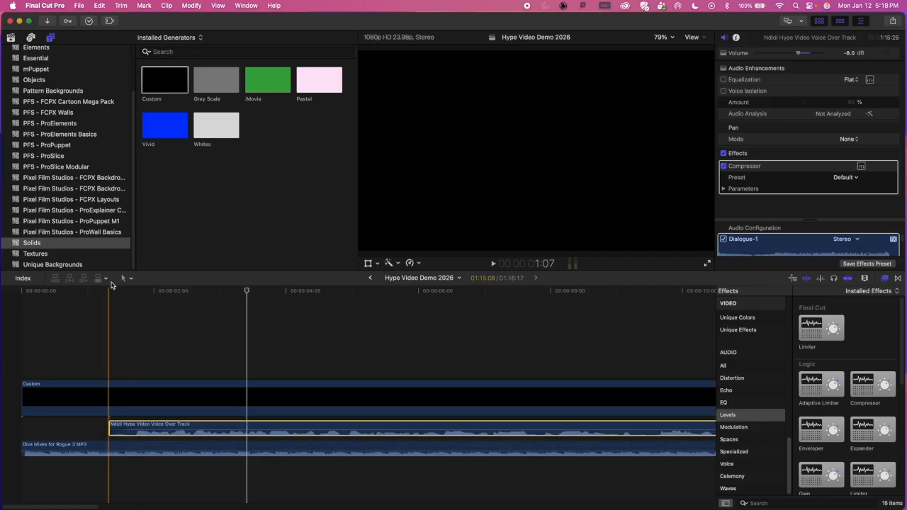
pyautogui.click(138, 292)
pyautogui.moveTo(138, 291); pyautogui.dragTo(156, 302)
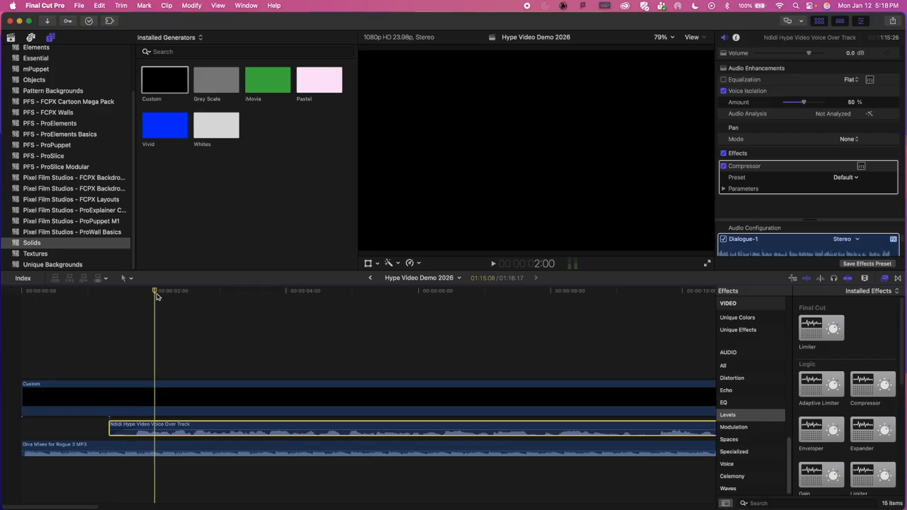
pyautogui.moveTo(133, 292); pyautogui.dragTo(4, 291)
pyautogui.press('space')
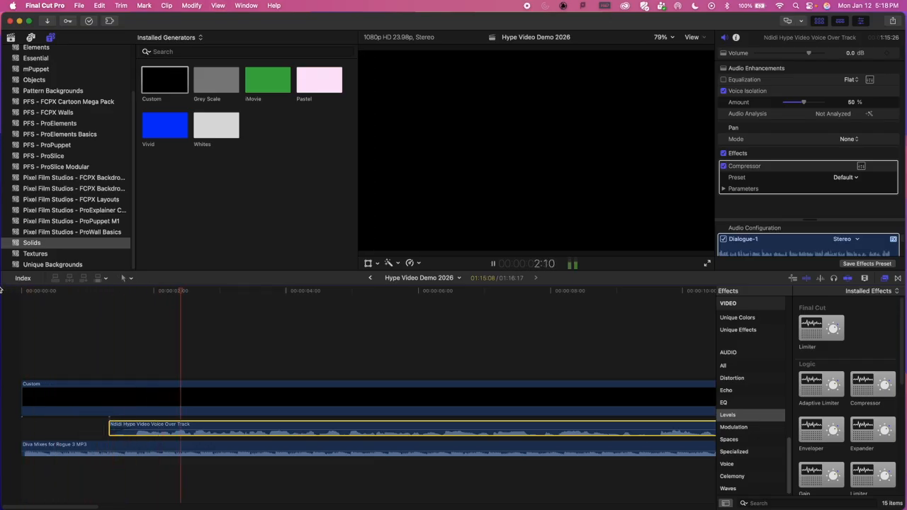
pyautogui.press('space')
# Step: Move the voice over clip earlier so it starts at about 1 second, and play the opening to check the timing
pyautogui.moveTo(213, 430); pyautogui.dragTo(190, 429)
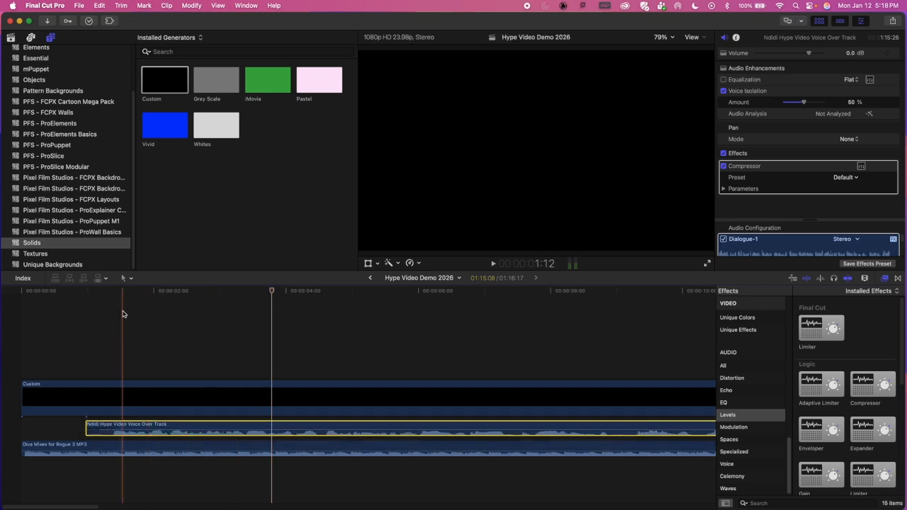
pyautogui.moveTo(111, 287); pyautogui.dragTo(2, 292)
pyautogui.press('space')
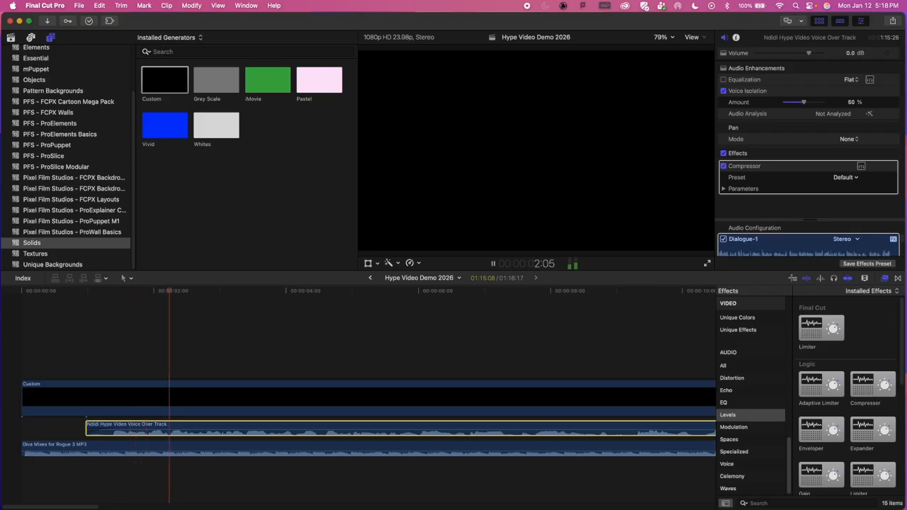
pyautogui.press('space')
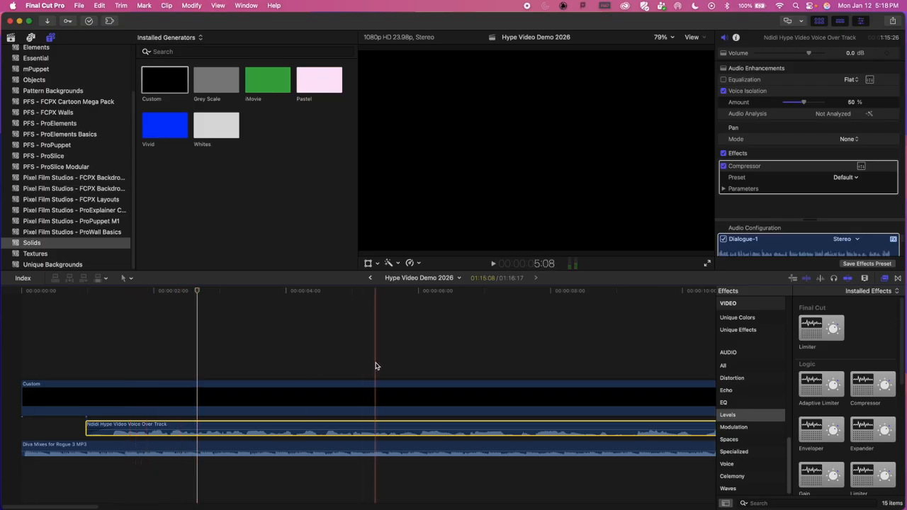
# Step: Duplicate the Diva Mixes for Rogue 3 music clip and place the copy one lane lower, overlapping the end of the original
pyautogui.moveTo(87, 482)
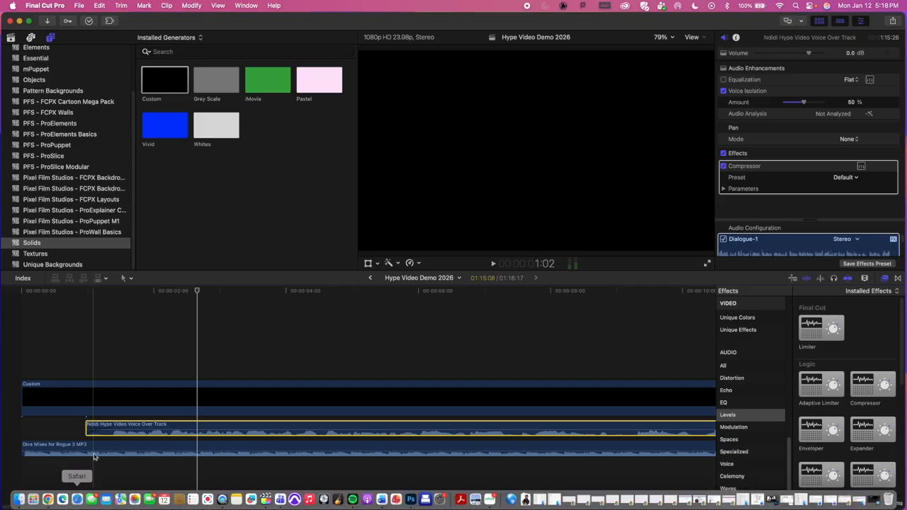
pyautogui.moveTo(71, 506); pyautogui.dragTo(364, 498)
pyautogui.click(348, 292)
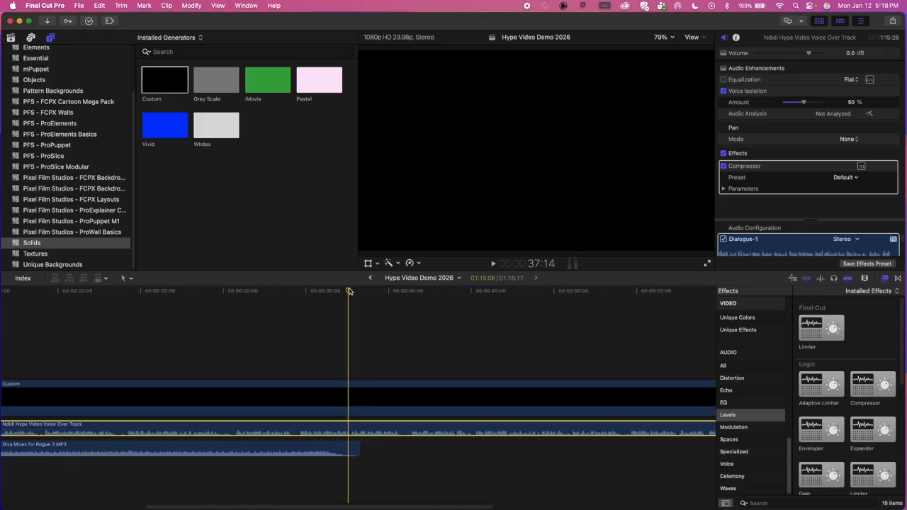
pyautogui.hotkey('shift', 'z')
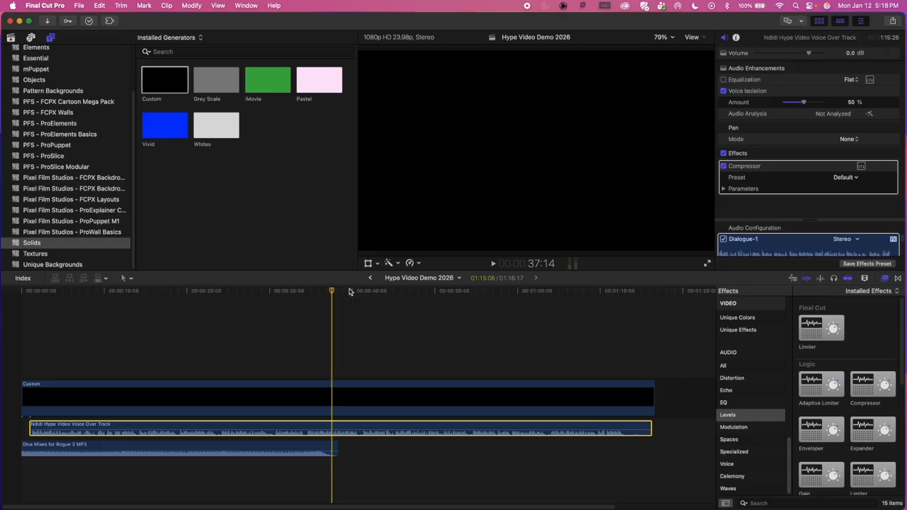
pyautogui.click(176, 448)
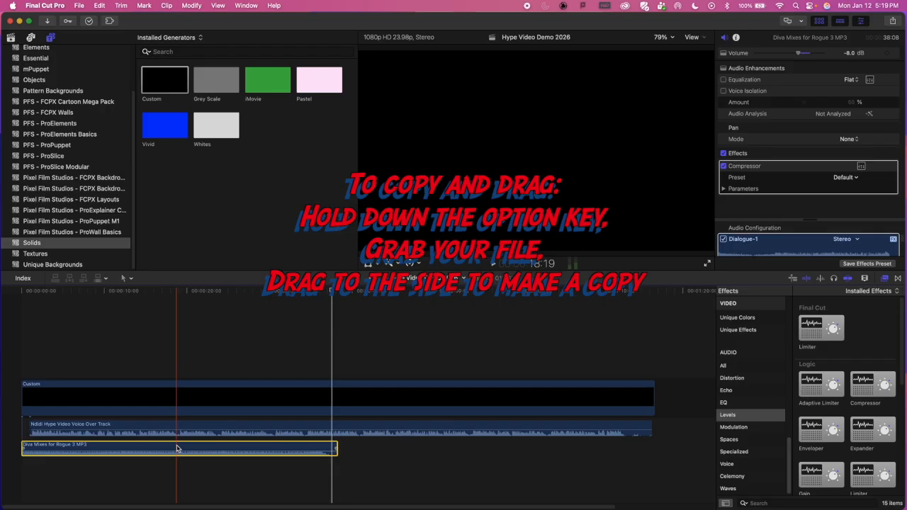
pyautogui.moveTo(135, 450); pyautogui.dragTo(466, 468)
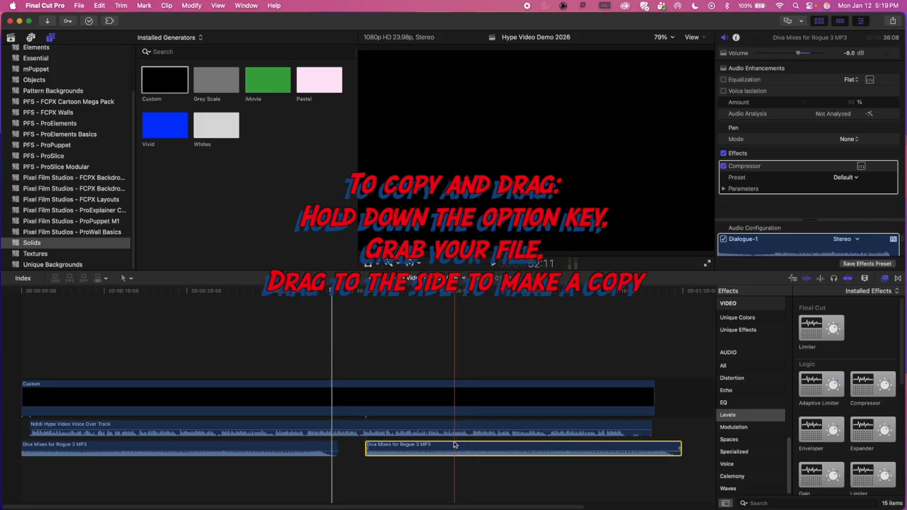
pyautogui.moveTo(438, 447); pyautogui.dragTo(410, 447)
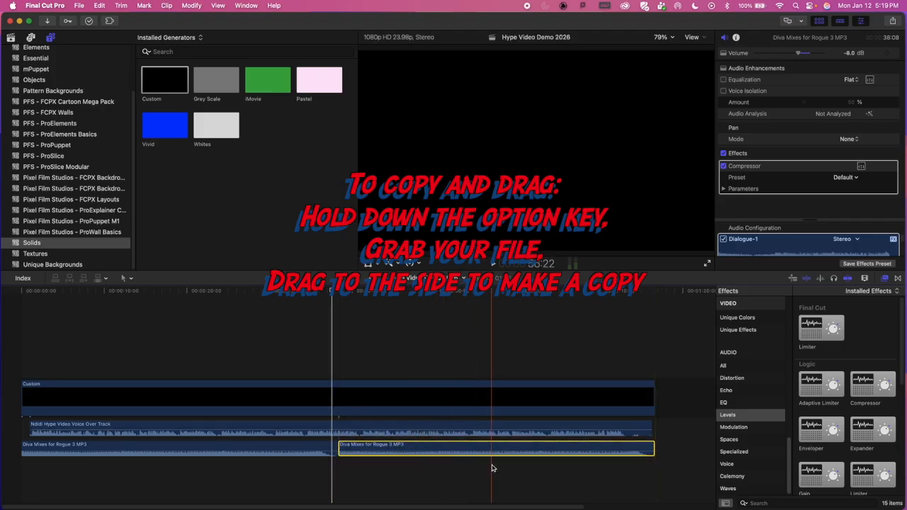
pyautogui.moveTo(373, 450); pyautogui.dragTo(358, 468)
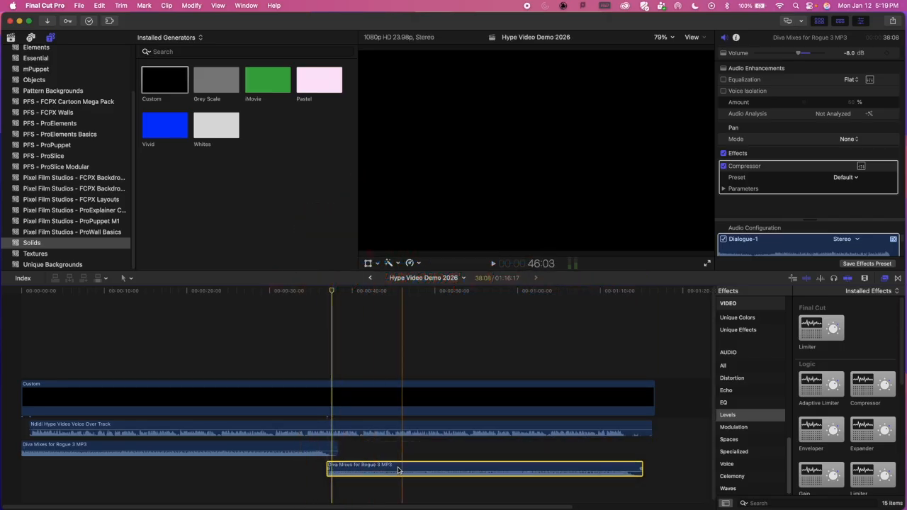
# Step: Disable the voice over clip and play the music alone just ahead of the overlap between the two music clips
pyautogui.click(310, 289)
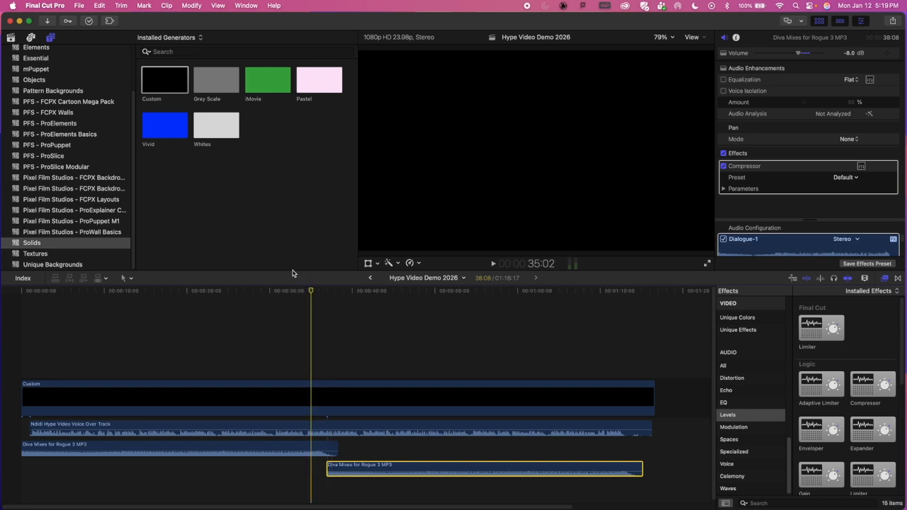
pyautogui.press('super+equal')
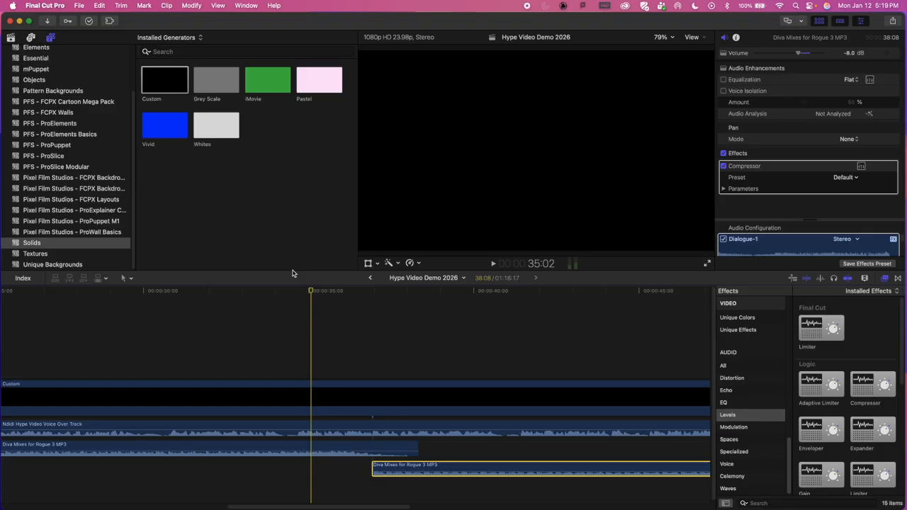
pyautogui.click(297, 427)
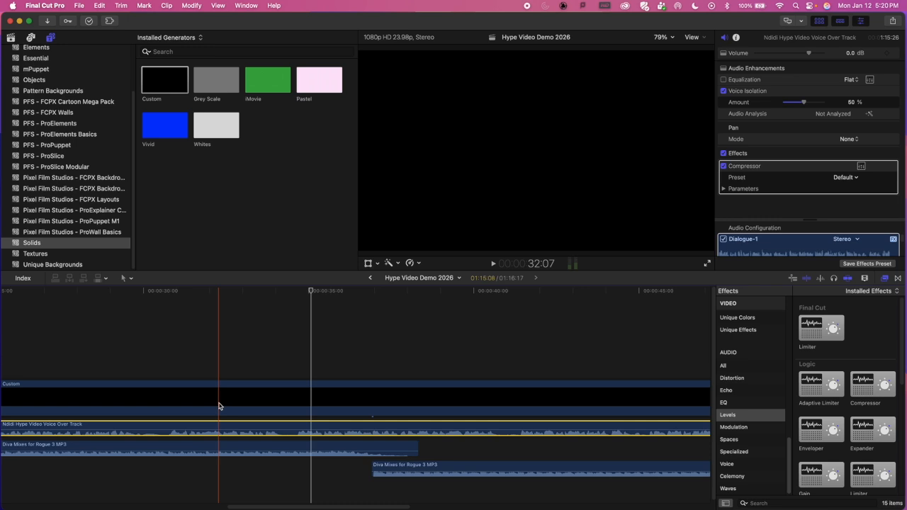
pyautogui.press('v')
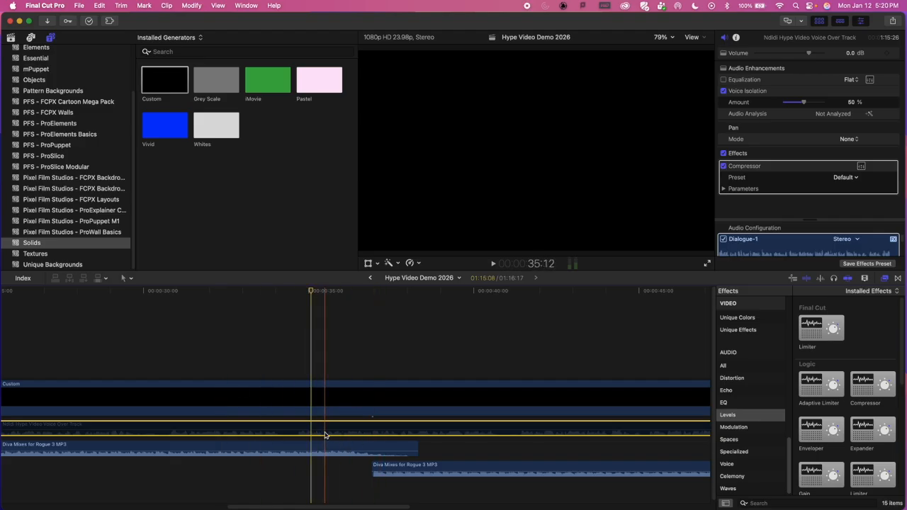
pyautogui.click(158, 326)
pyautogui.press('space')
pyautogui.press('space')
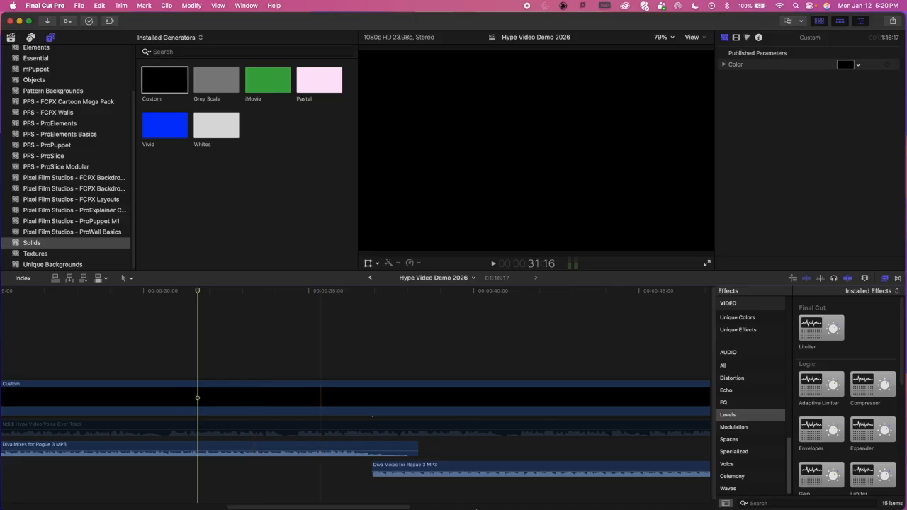
# Step: Move the copied music clip past the end of the original, leaving a short gap, and play the original's ending
pyautogui.moveTo(447, 463); pyautogui.dragTo(515, 466)
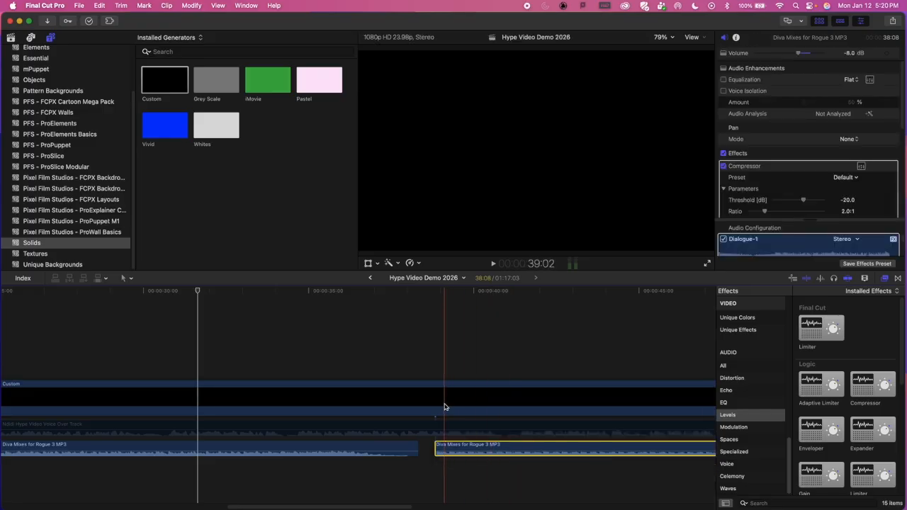
pyautogui.click(430, 379)
pyautogui.press('space')
pyautogui.press('space')
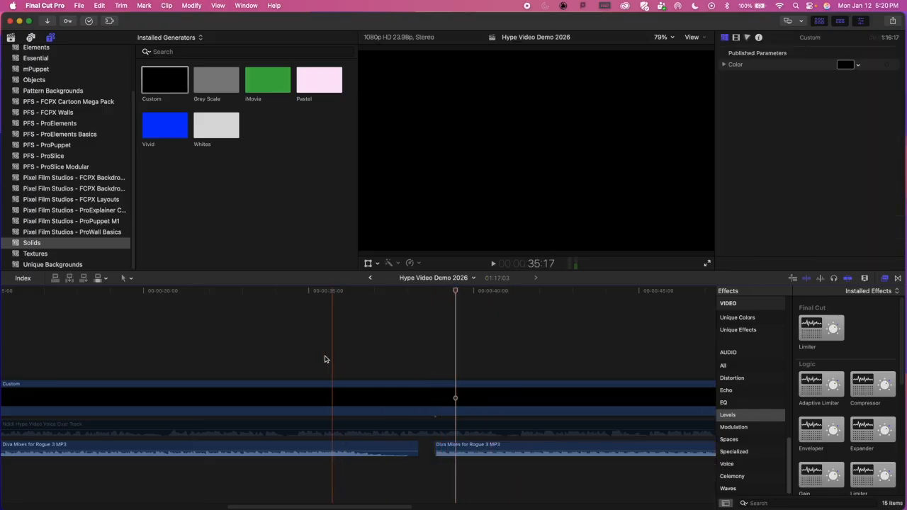
pyautogui.click(189, 306)
pyautogui.press('space')
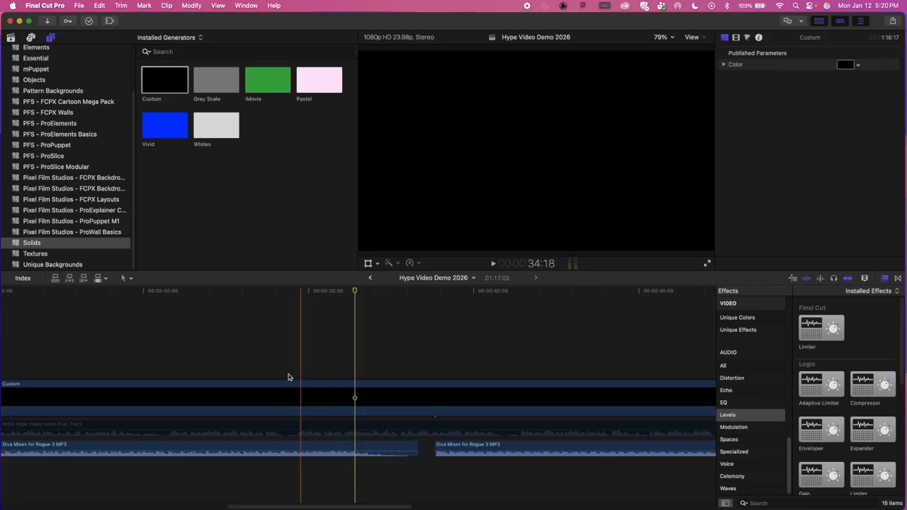
# Step: Replay the original music clip's ending from 32:12 and stop at the transition point at 36:11
pyautogui.click(227, 291)
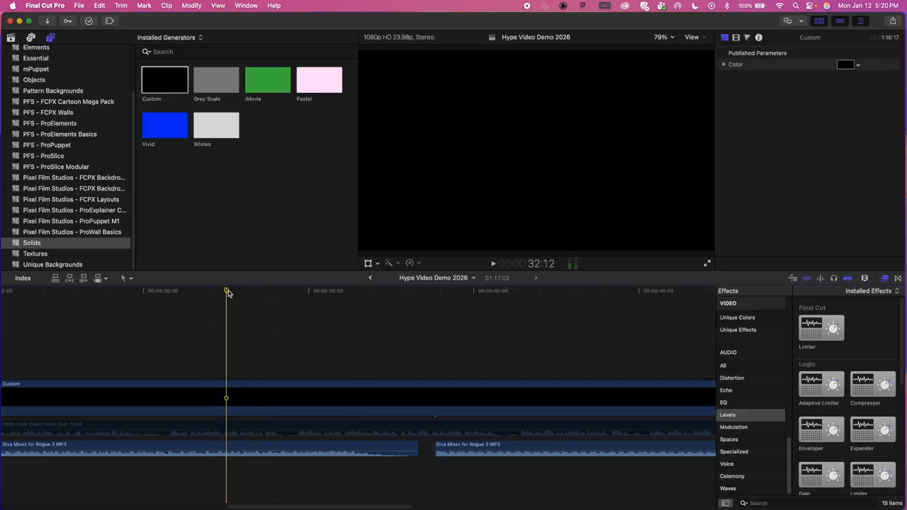
pyautogui.press('super+equal')
pyautogui.hscroll(2, 198, 321)
pyautogui.hscroll(3, 198, 321)
pyautogui.press('space')
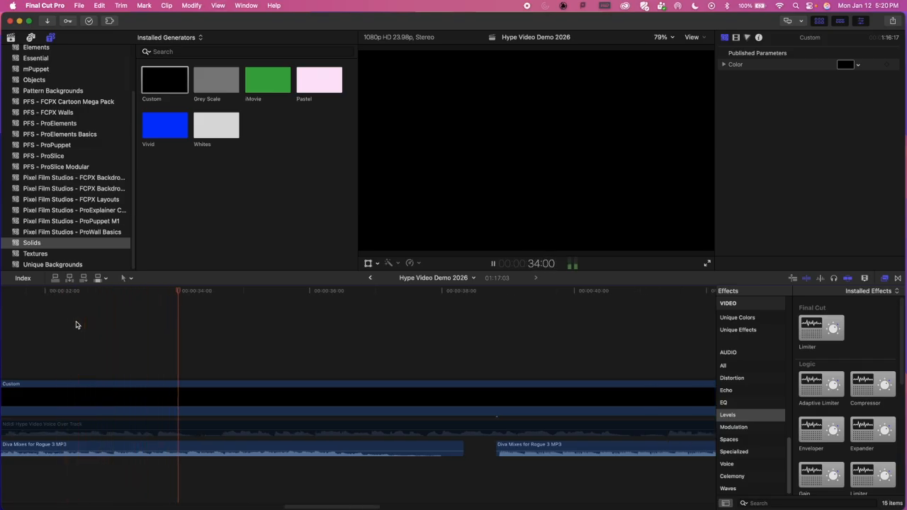
pyautogui.press('space')
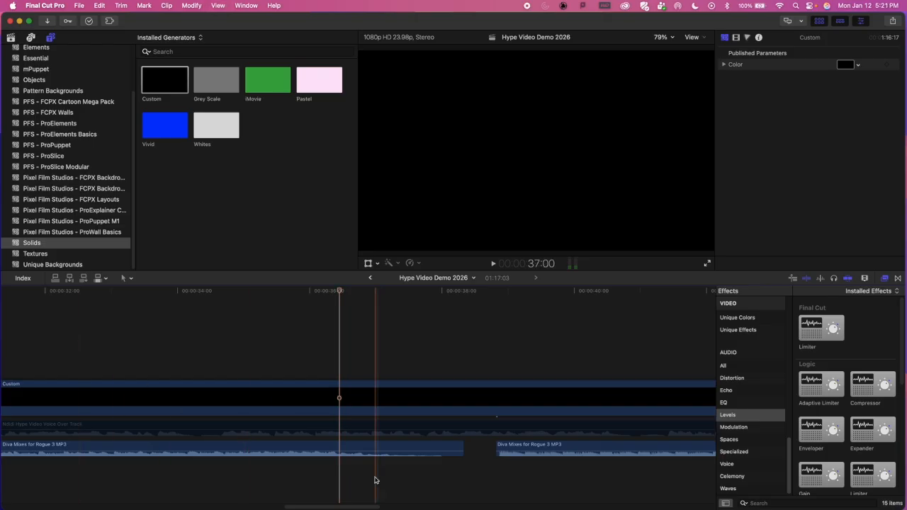
# Step: Move the copied music clip earlier, beneath the original's fade-out, so its first beat lands on the playhead at 36:11
pyautogui.moveTo(338, 452)
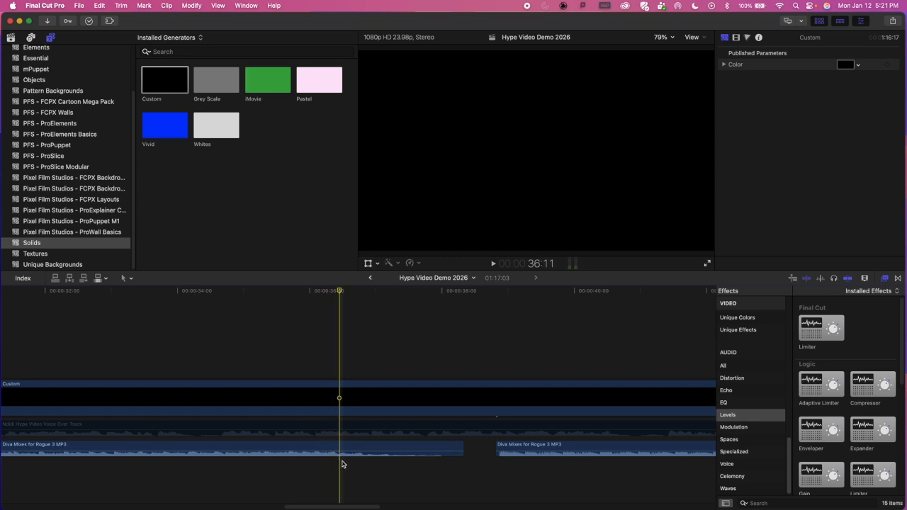
pyautogui.moveTo(595, 450)
pyautogui.moveTo(593, 448); pyautogui.dragTo(427, 462)
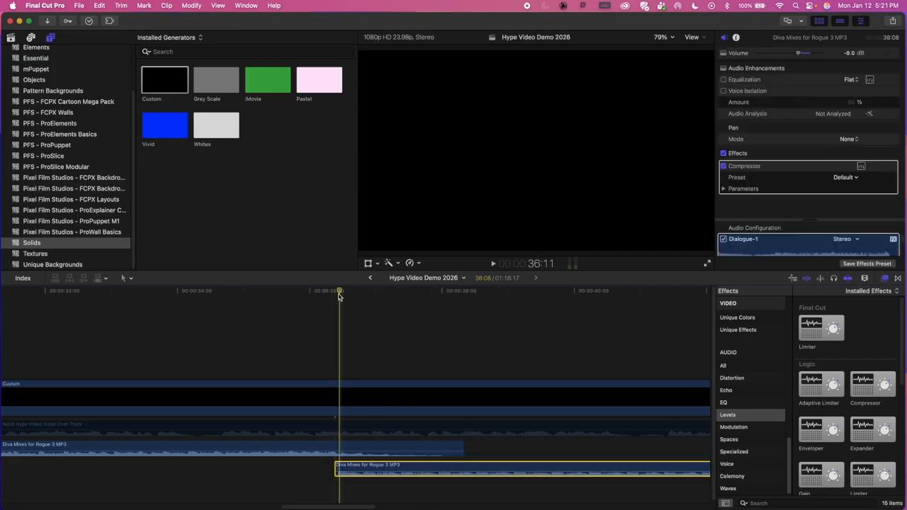
pyautogui.press('super+equal')
pyautogui.press('super+equal')
pyautogui.press('super+equal')
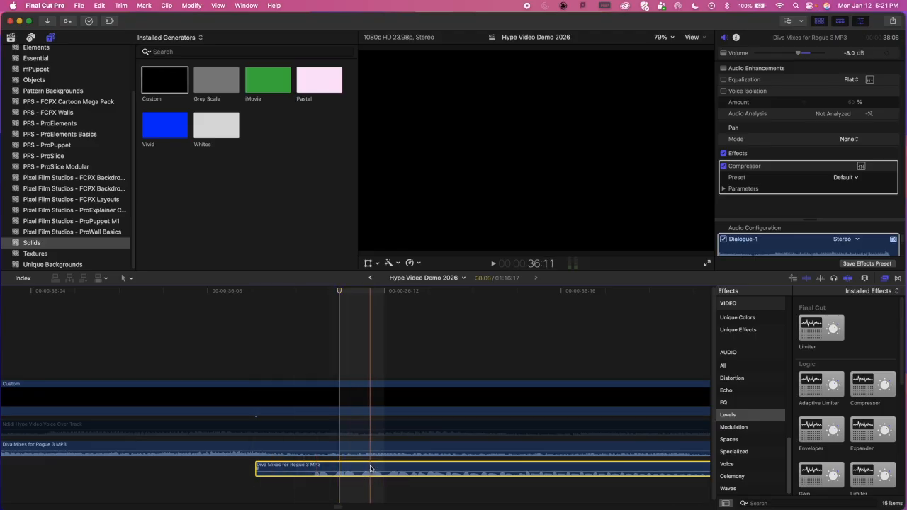
pyautogui.moveTo(367, 468); pyautogui.dragTo(393, 467)
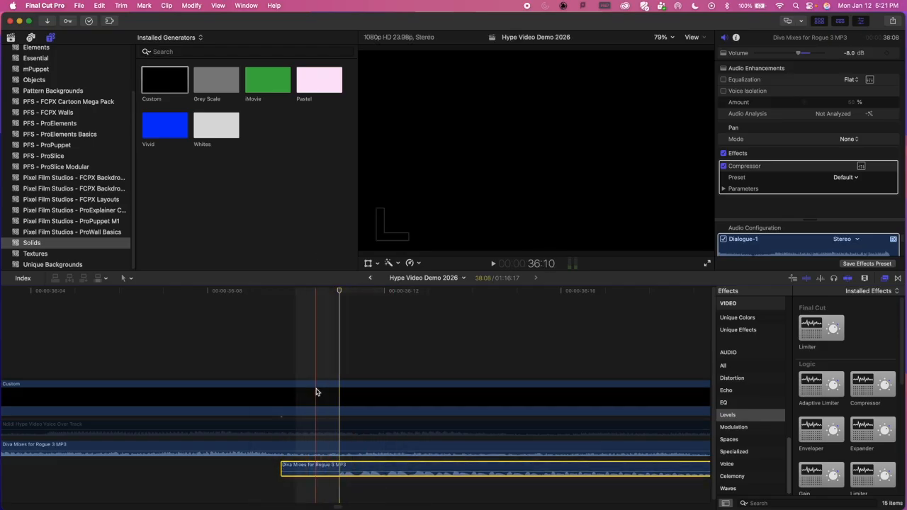
# Step: Play across the overlap from the original music clip into the copy to check the transition, stopping at about 44 seconds
pyautogui.press('super+minus')
pyautogui.press('super+minus')
pyautogui.press('super+minus')
pyautogui.press('super+minus')
pyautogui.press('super+minus')
pyautogui.press('super+minus')
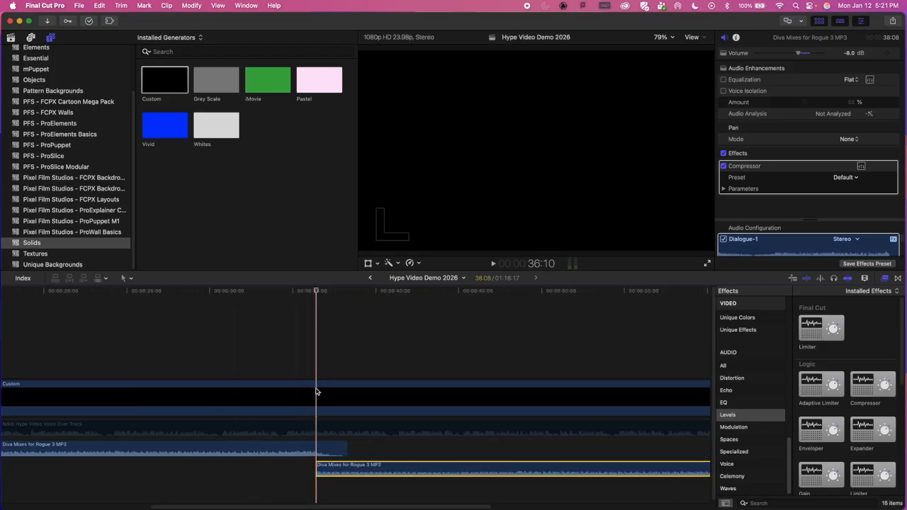
pyautogui.press('space')
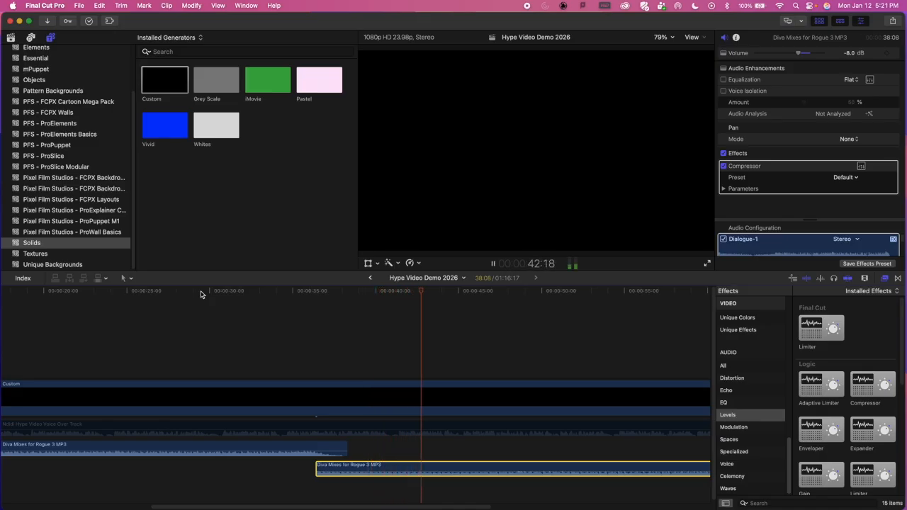
pyautogui.press('space')
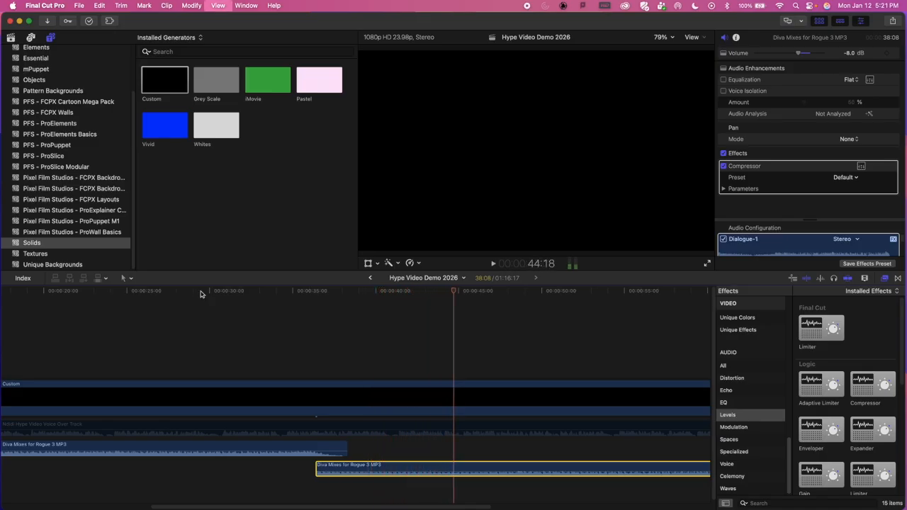
# Step: Inspect where the copied music ends near 1:12:08 and re-enable the voice over clip
pyautogui.hotkey('shift', 'z')
pyautogui.press('super+minus')
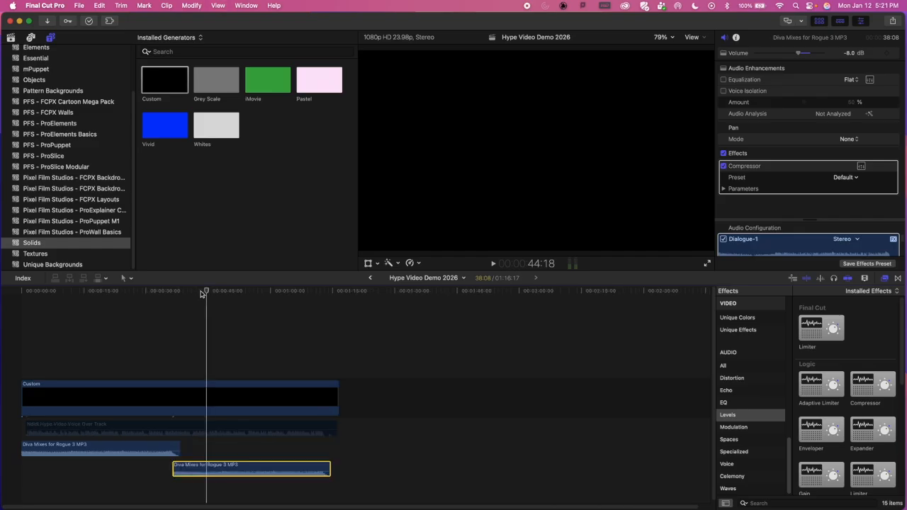
pyautogui.click(321, 292)
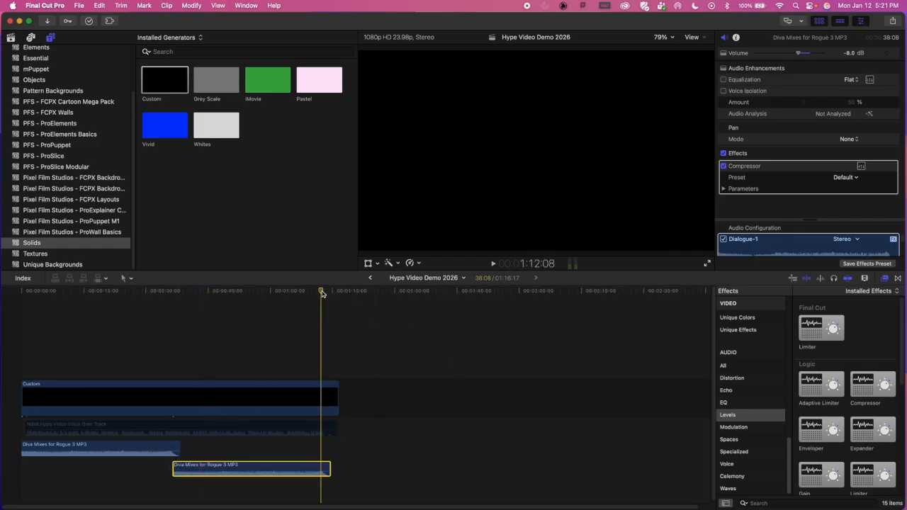
pyautogui.press('super+equal')
pyautogui.press('super+equal')
pyautogui.press('super+equal')
pyautogui.press('super+equal')
pyautogui.press('super+equal')
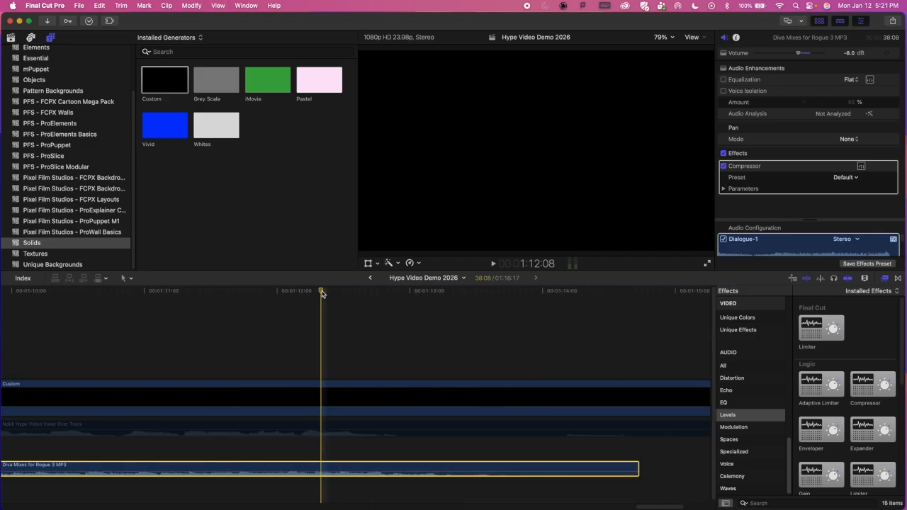
pyautogui.hscroll(3, 465, 359)
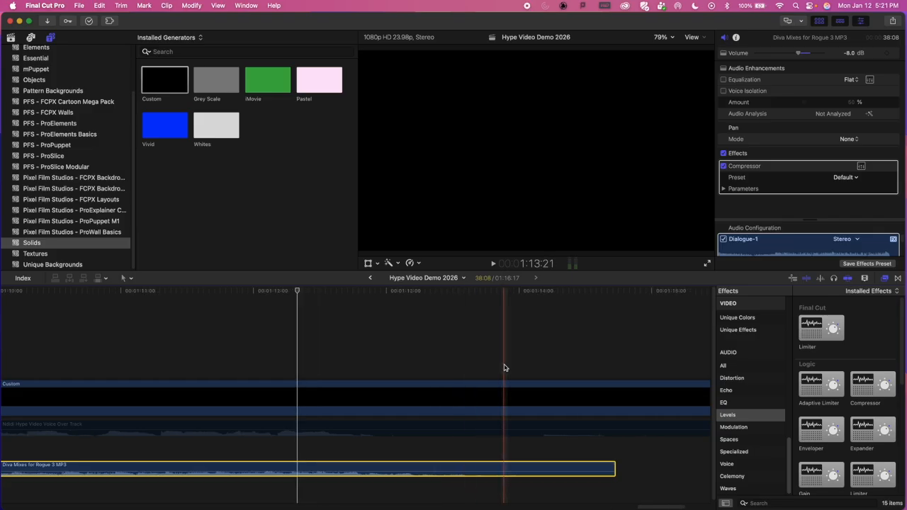
pyautogui.click(304, 427)
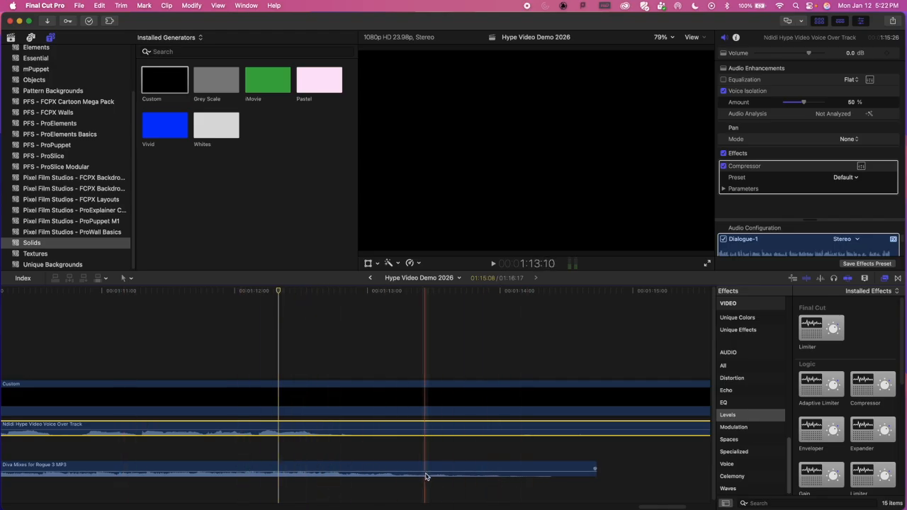
# Step: Play the ending from 1:10:13 with voice over and music, and trim the silent end of the voice over clip back to about 1:13:10
pyautogui.click(42, 291)
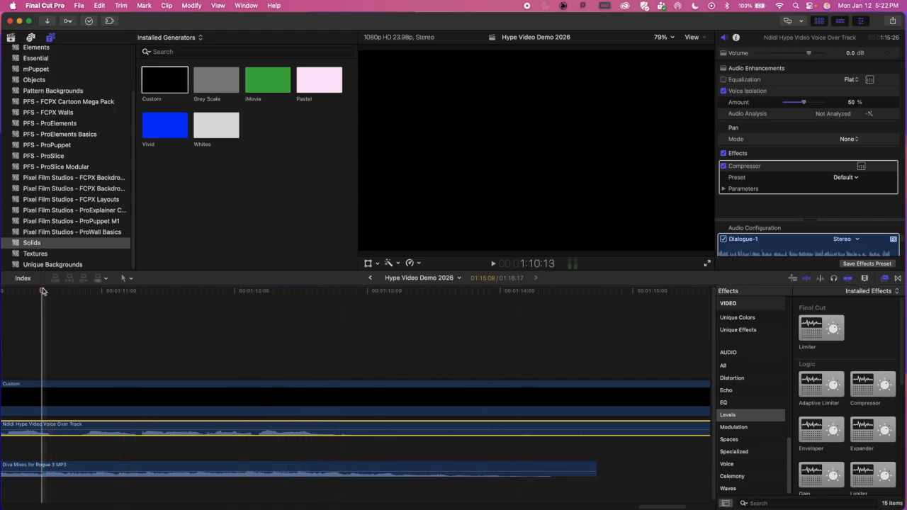
pyautogui.press('space')
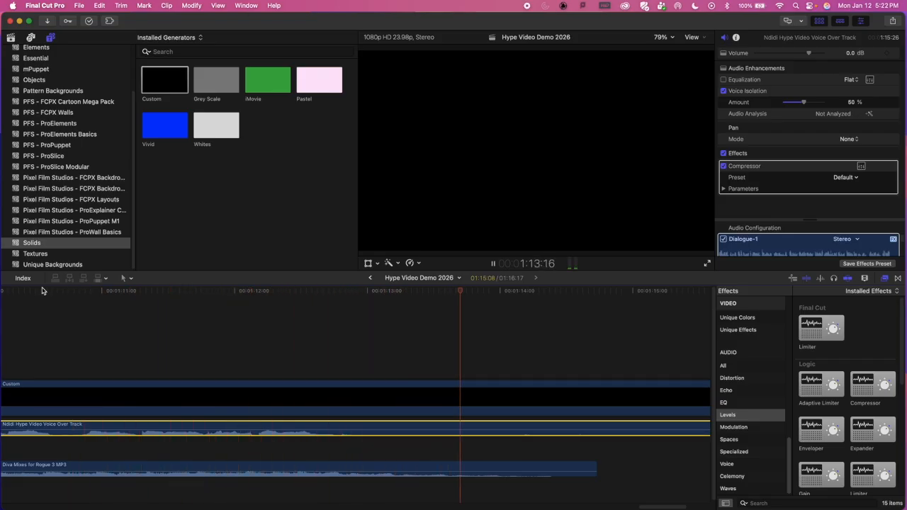
pyautogui.press('space')
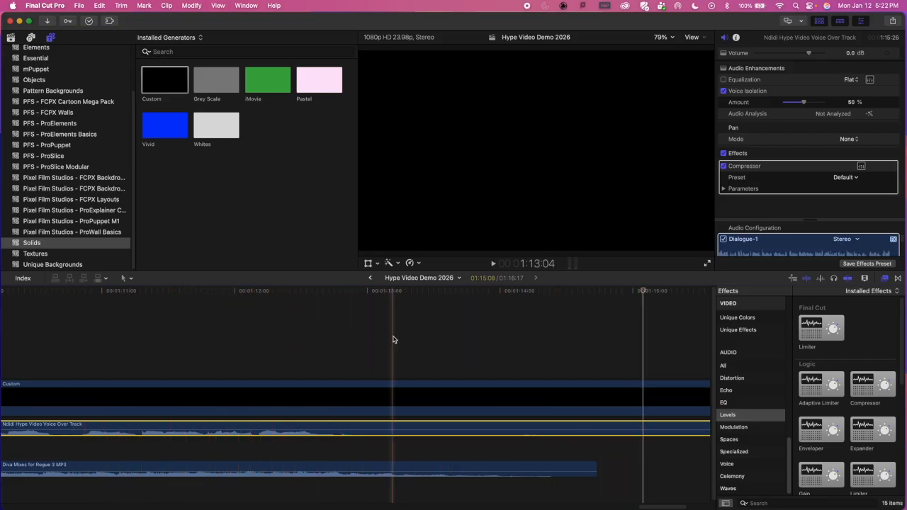
pyautogui.press('super+minus')
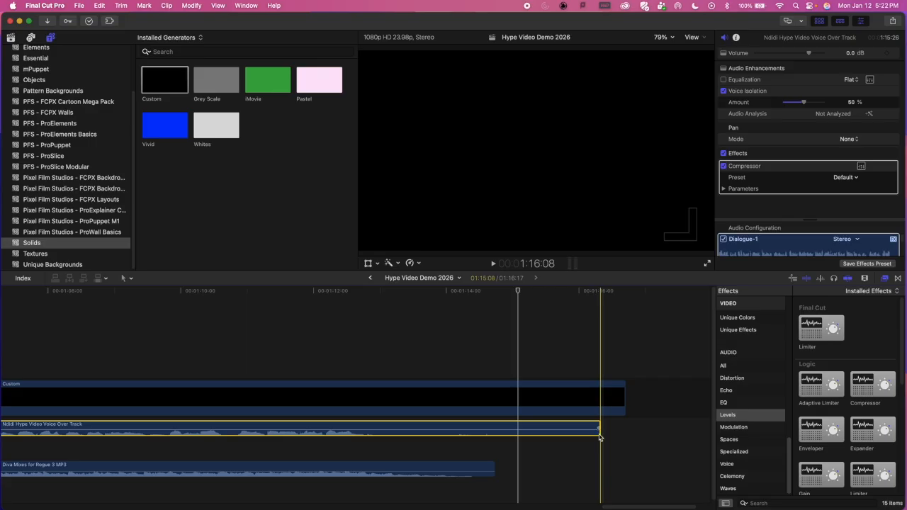
pyautogui.moveTo(599, 432); pyautogui.dragTo(405, 423)
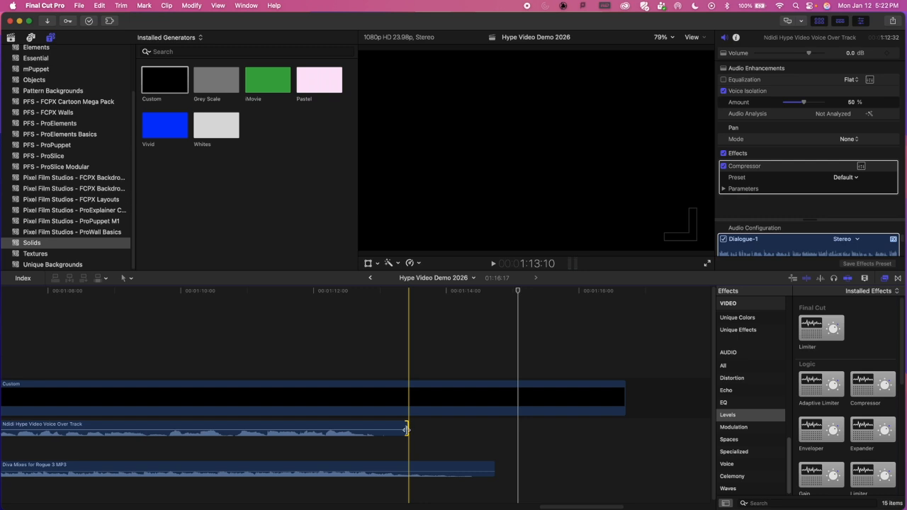
# Step: Play the ending from just before 1:12:00 to check how the trimmed voice over finishes against the music
pyautogui.moveTo(408, 428); pyautogui.dragTo(373, 428)
pyautogui.click(303, 299)
pyautogui.press('space')
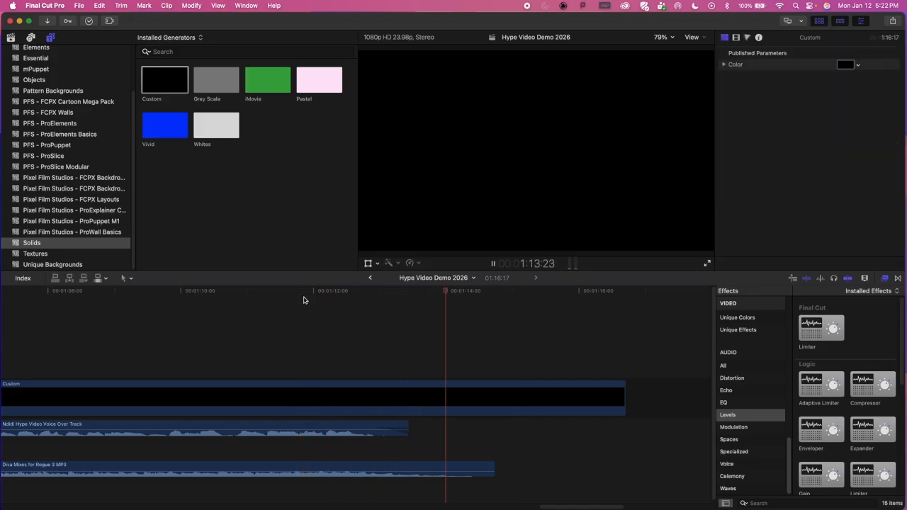
pyautogui.press('space')
pyautogui.press('super+minus')
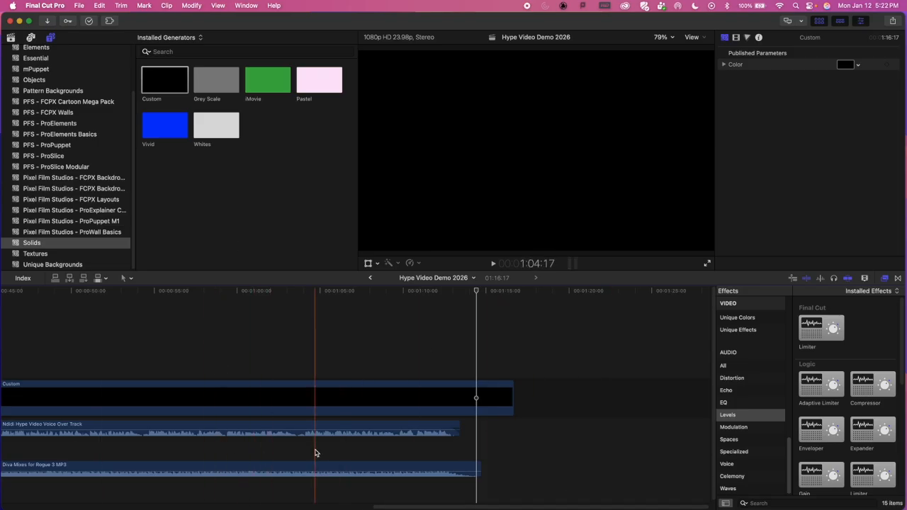
# Step: Play from about 56 seconds and from about 1:06 through the music's end, and place the playhead at the black solid's end at 1:16:17
pyautogui.click(180, 292)
pyautogui.press('space')
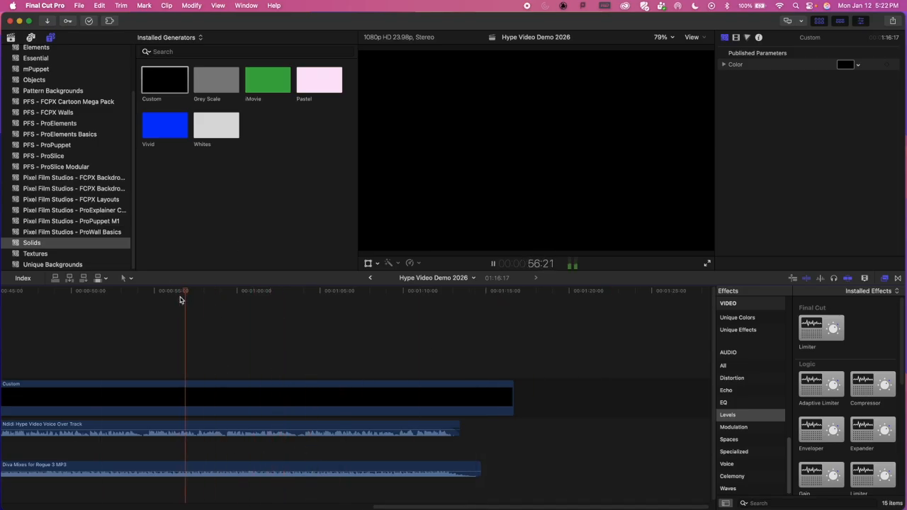
pyautogui.click(336, 290)
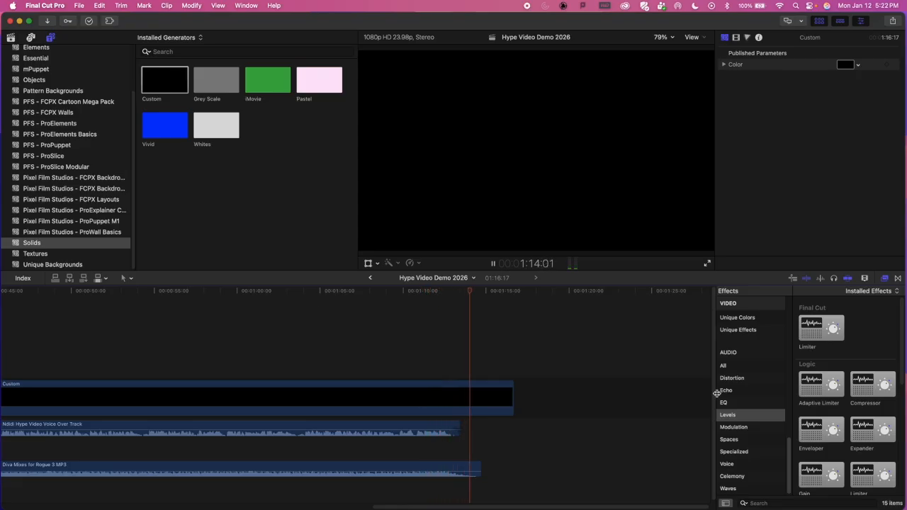
pyautogui.press('space')
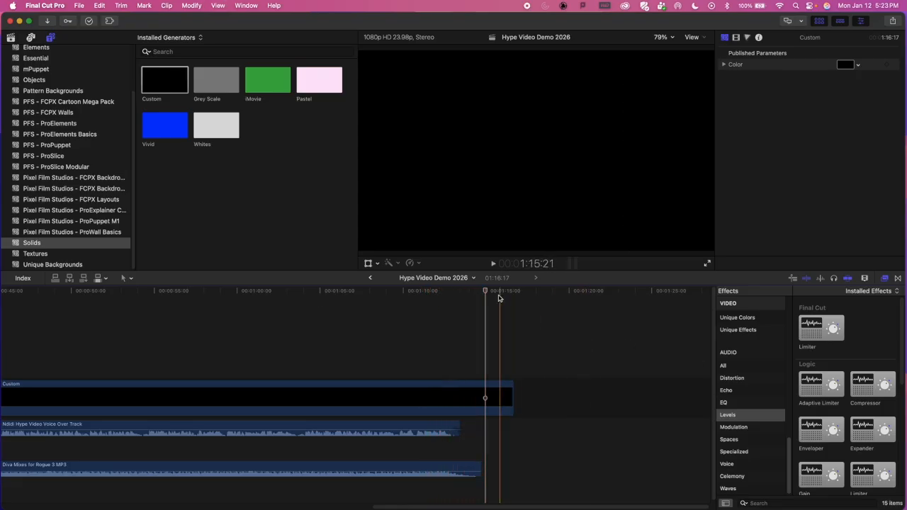
pyautogui.moveTo(487, 293); pyautogui.dragTo(545, 340)
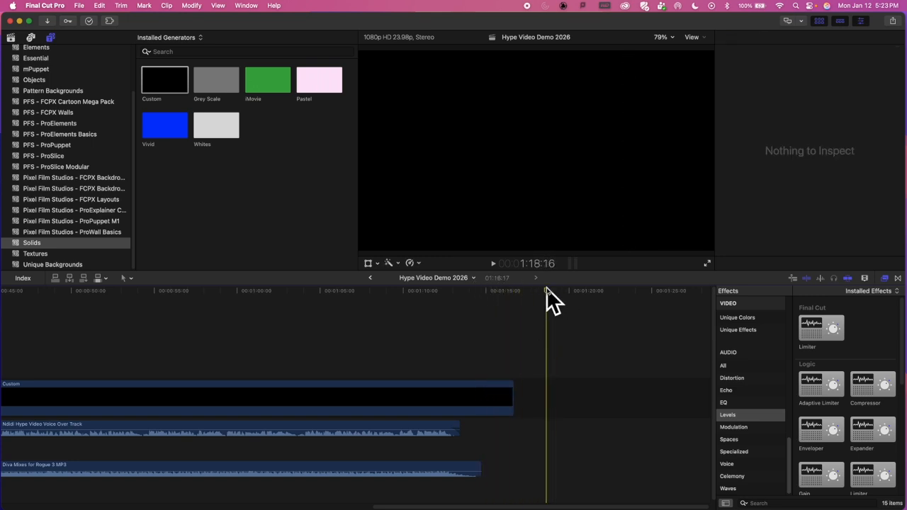
pyautogui.moveTo(546, 292); pyautogui.dragTo(520, 296)
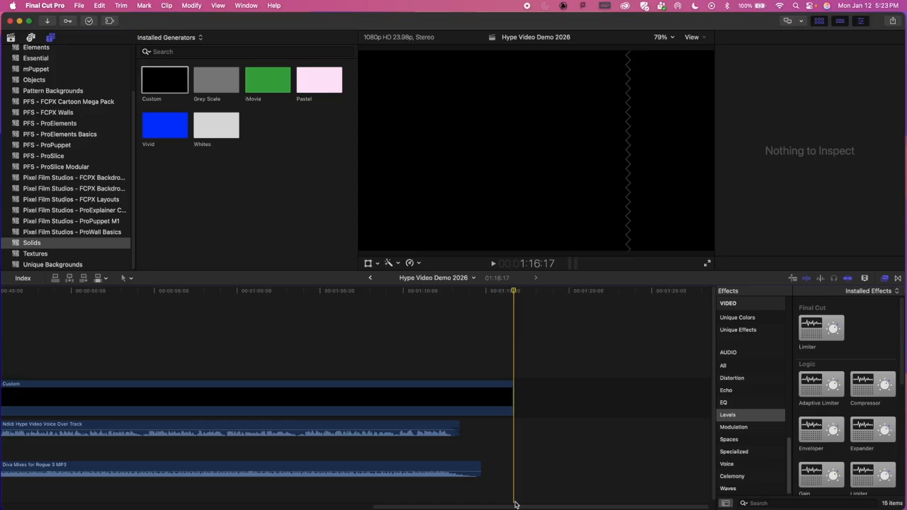
# Step: Play from about 27 seconds into the overlap of the two music clips, and replay the voice over around 30 seconds
pyautogui.moveTo(524, 508); pyautogui.dragTo(297, 506)
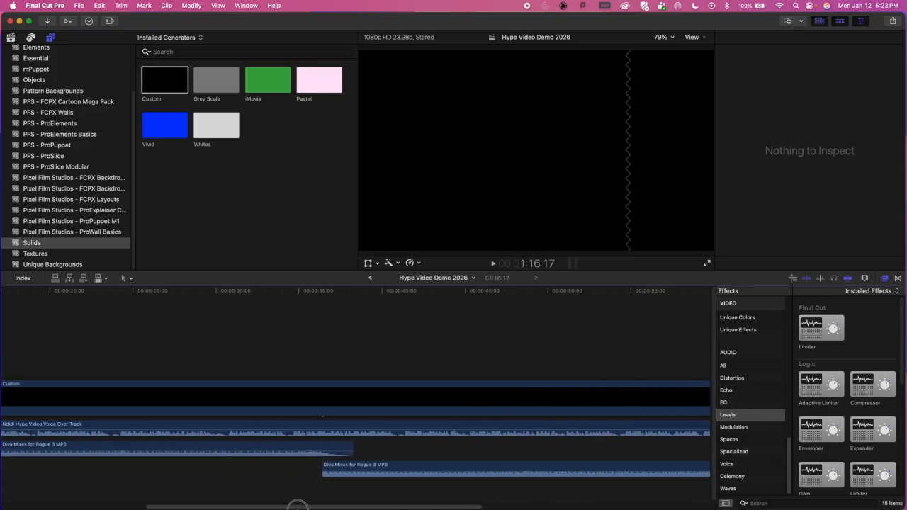
pyautogui.moveTo(280, 500)
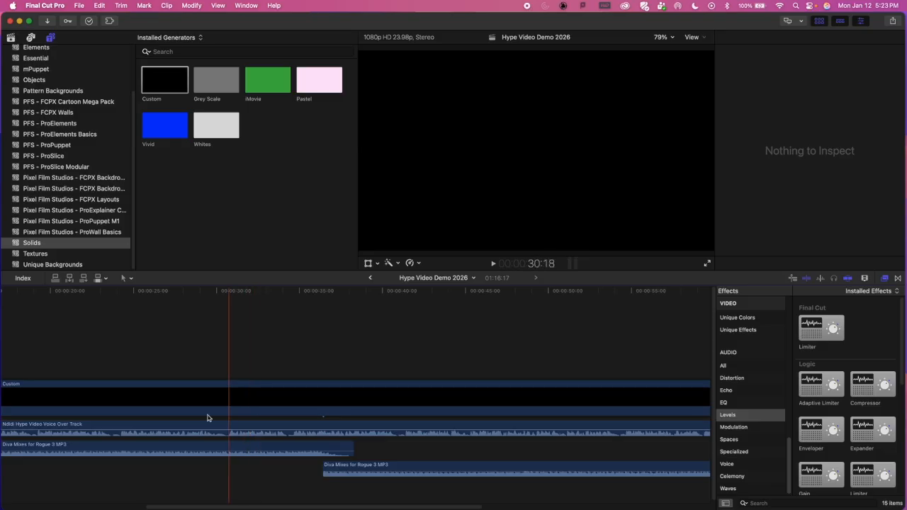
pyautogui.click(179, 290)
pyautogui.press('space')
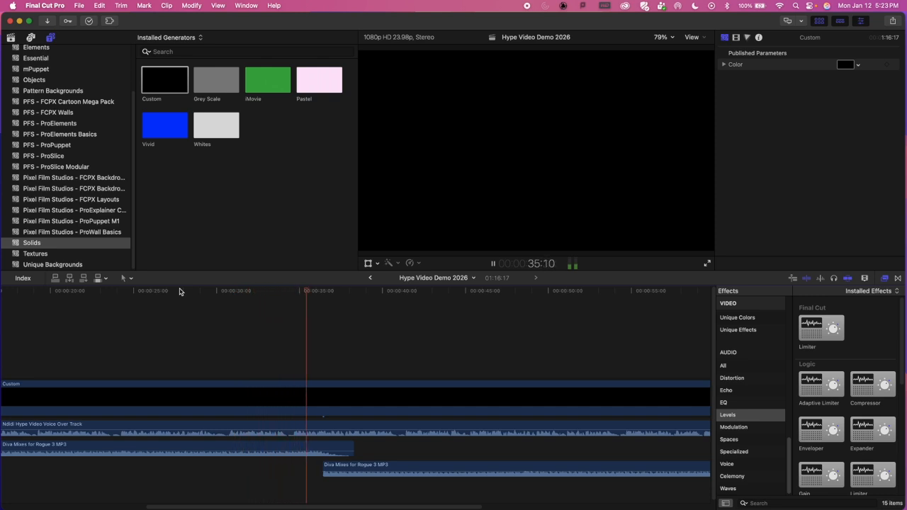
pyautogui.press('space')
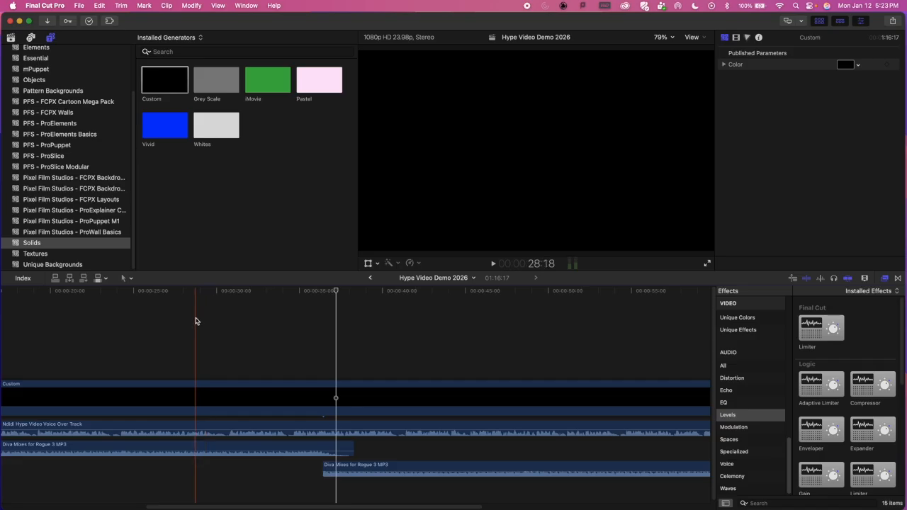
pyautogui.press('space')
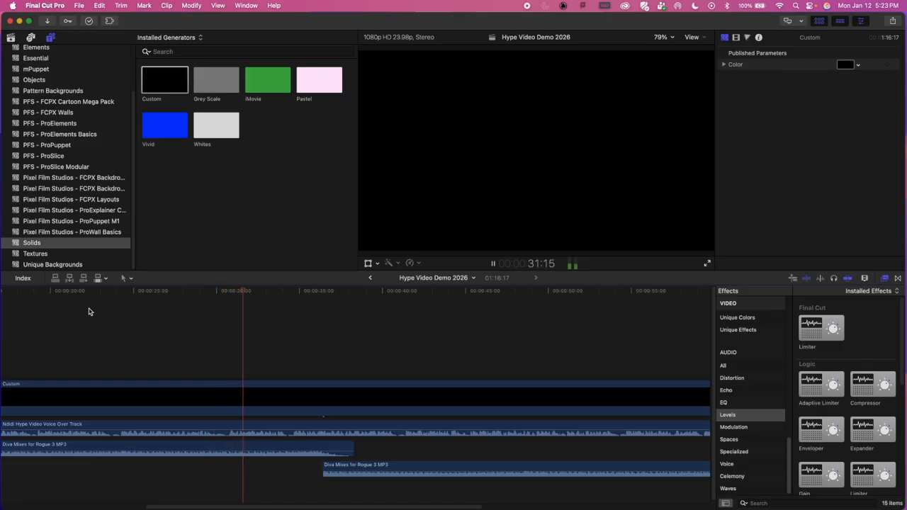
pyautogui.press('space')
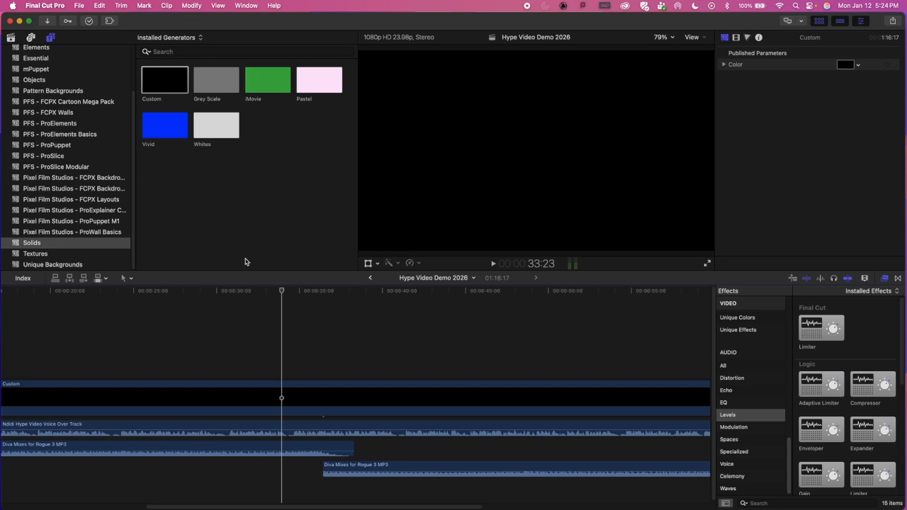
# Step: Examine the voice over pause around 30 seconds up close, playing through it and stopping at 31:01
pyautogui.click(224, 293)
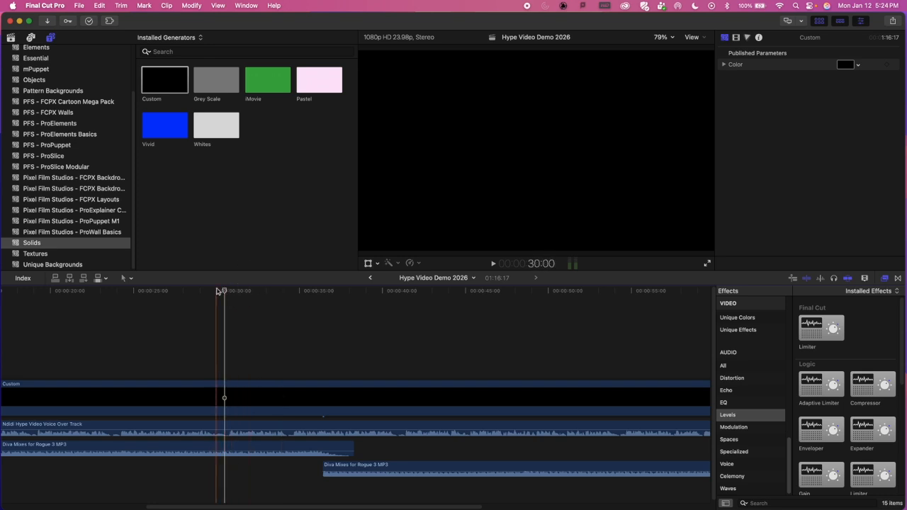
pyautogui.press('super+equal')
pyautogui.press('super+equal')
pyautogui.press('super+equal')
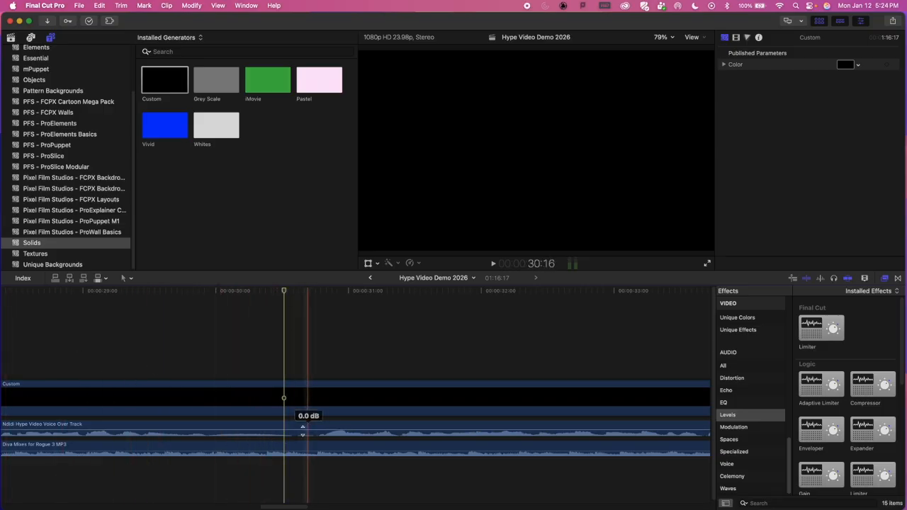
pyautogui.press('space')
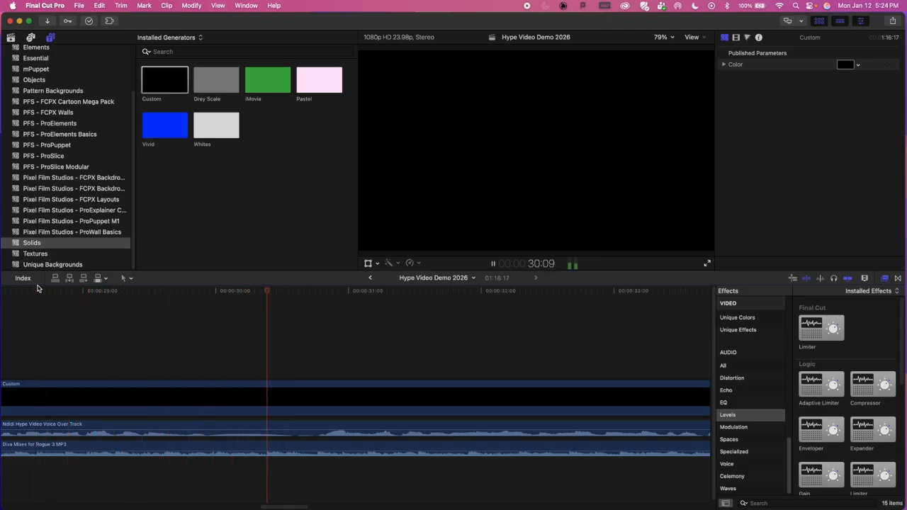
pyautogui.press('space')
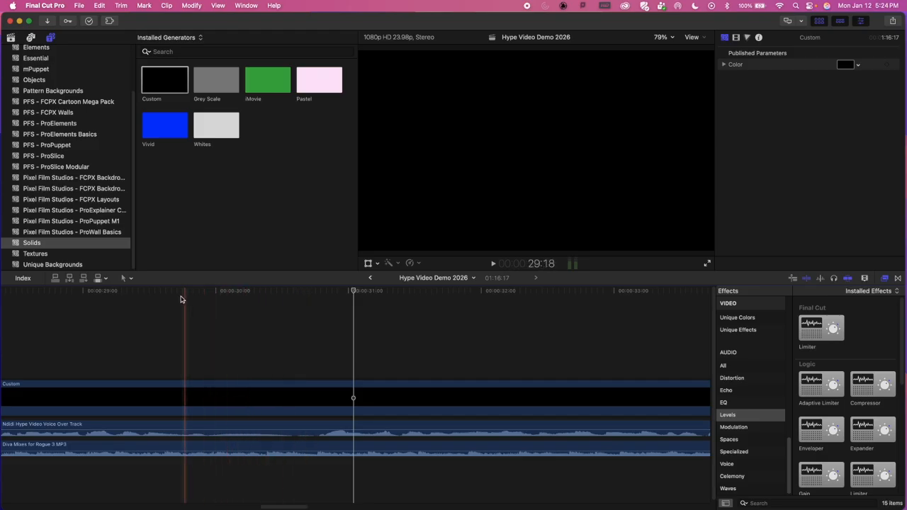
# Step: Look over the timeline editing tools, switch to the Blade tool, and return to the Select tool
pyautogui.click(131, 280)
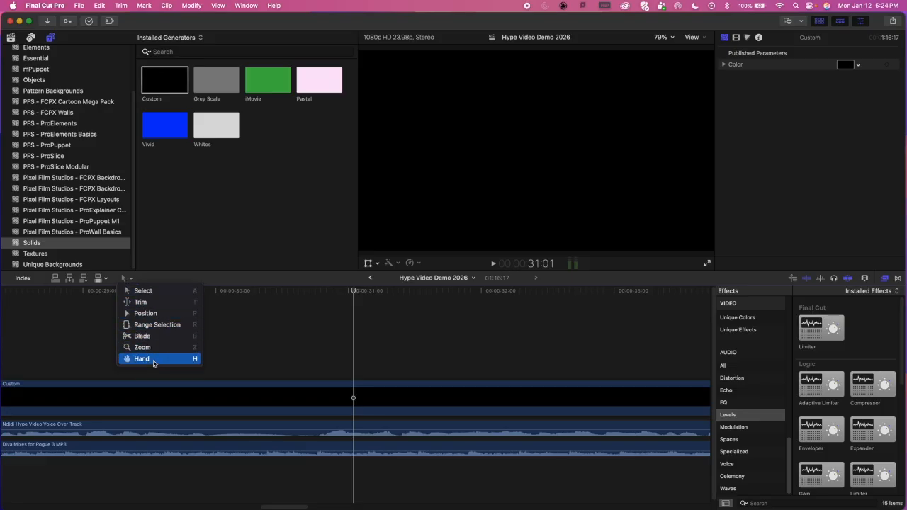
pyautogui.click(156, 281)
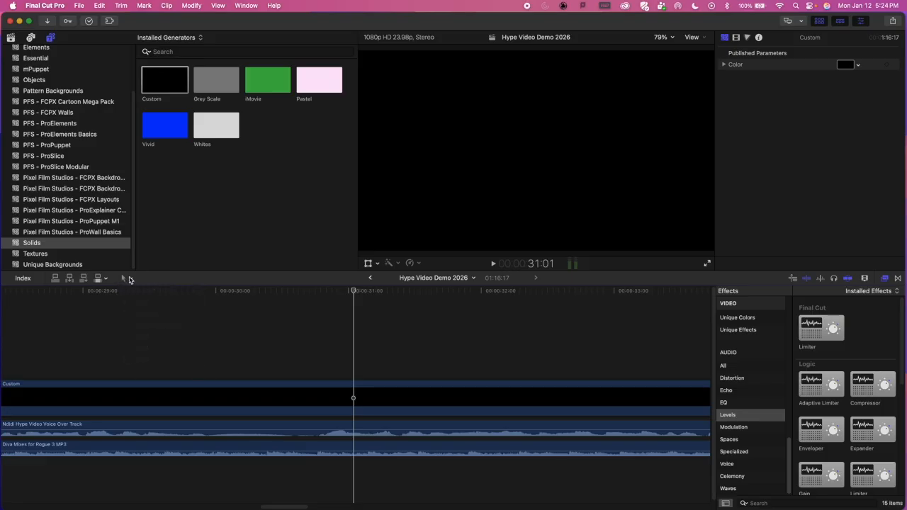
pyautogui.click(130, 280)
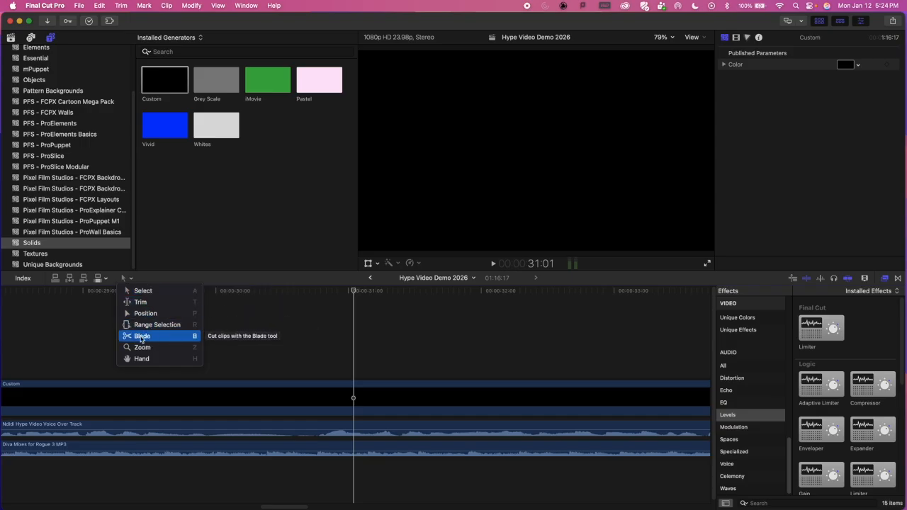
pyautogui.click(160, 280)
pyautogui.click(132, 278)
pyautogui.click(139, 340)
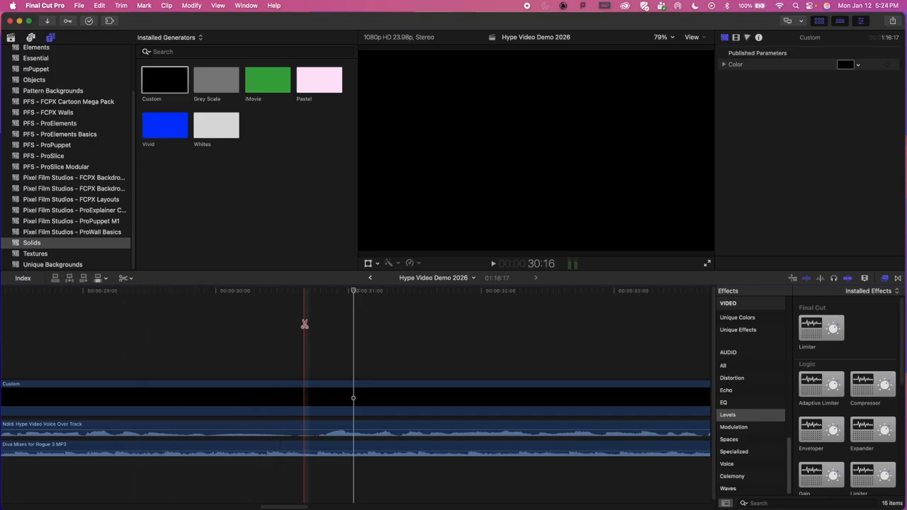
pyautogui.click(124, 277)
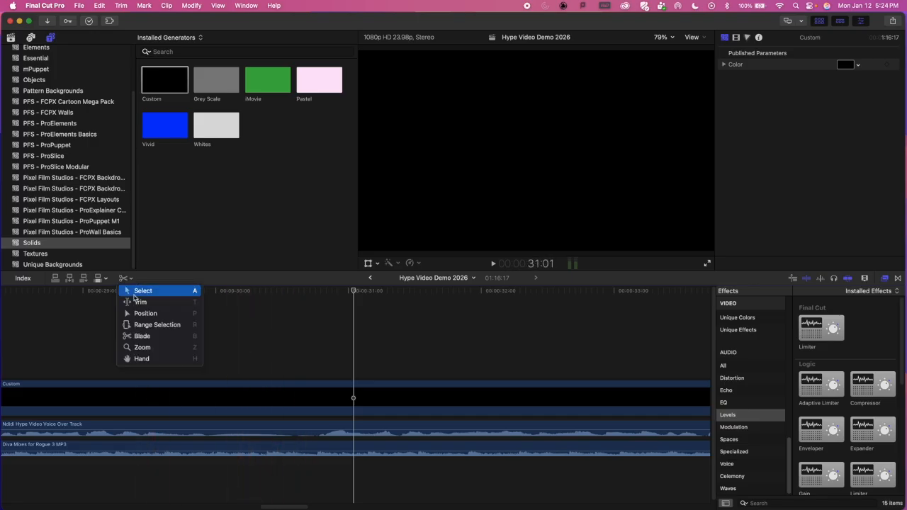
pyautogui.click(134, 292)
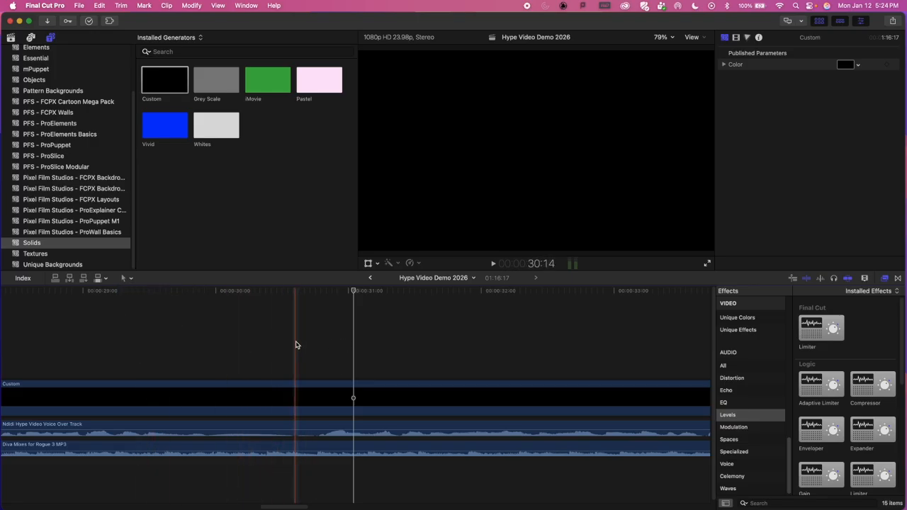
# Step: Replay the voice over from about 29 seconds and blade the clip at about 30:18, just before the speech resumes
pyautogui.press('b')
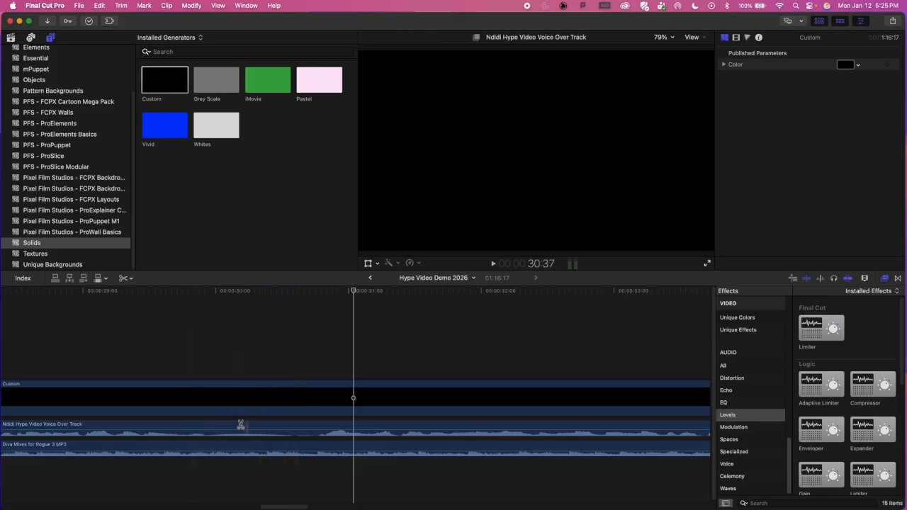
pyautogui.click(79, 291)
pyautogui.press('space')
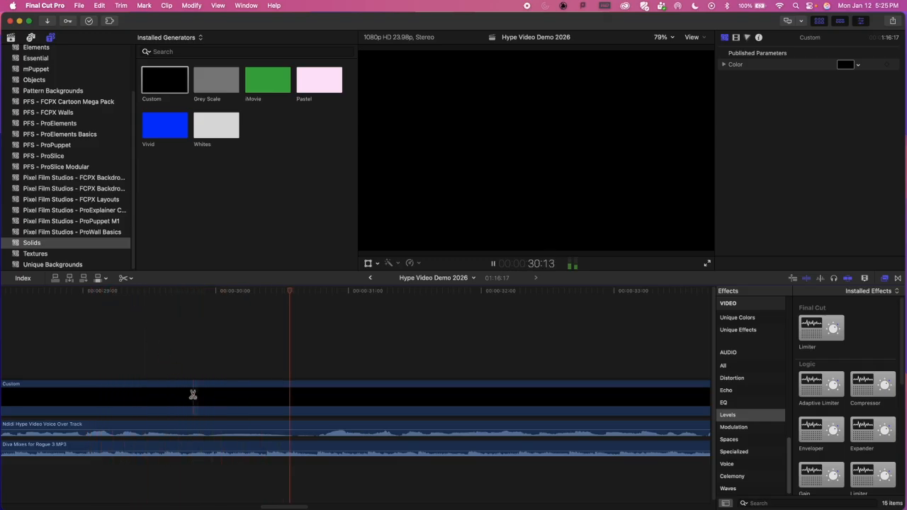
pyautogui.press('space')
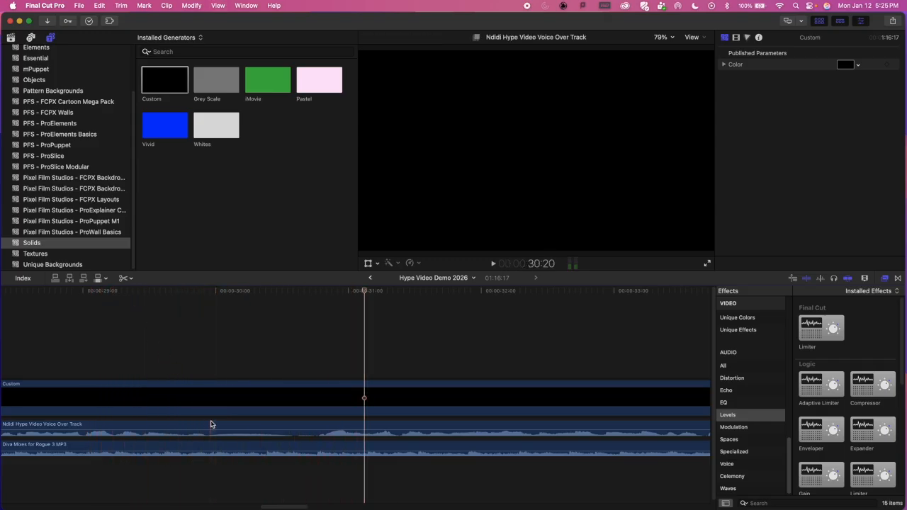
pyautogui.click(210, 422)
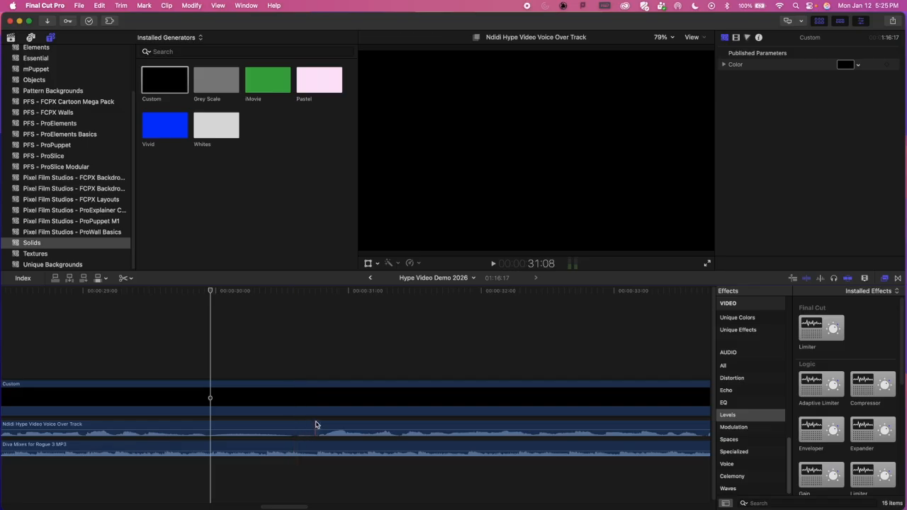
pyautogui.click(316, 424)
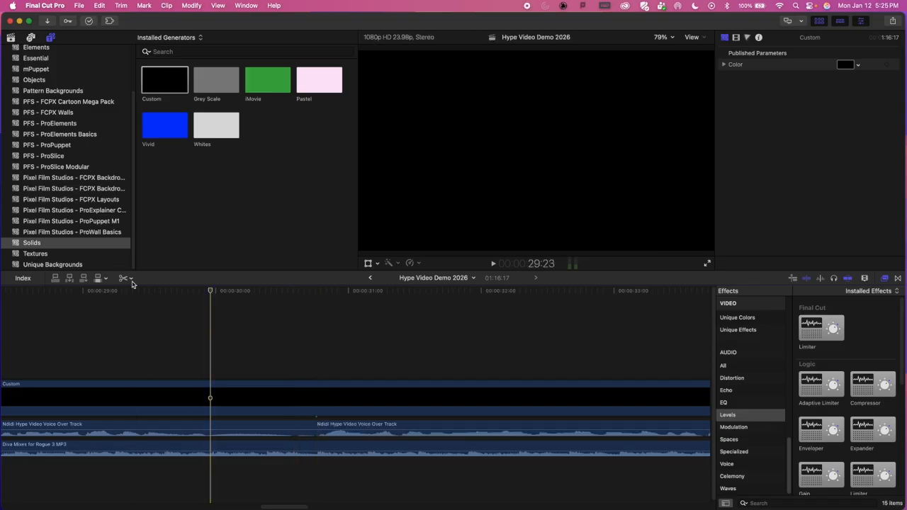
# Step: Return to the Select tool, select the voice over portion before the new cut, and deselect it with the playhead at 30:08
pyautogui.click(129, 279)
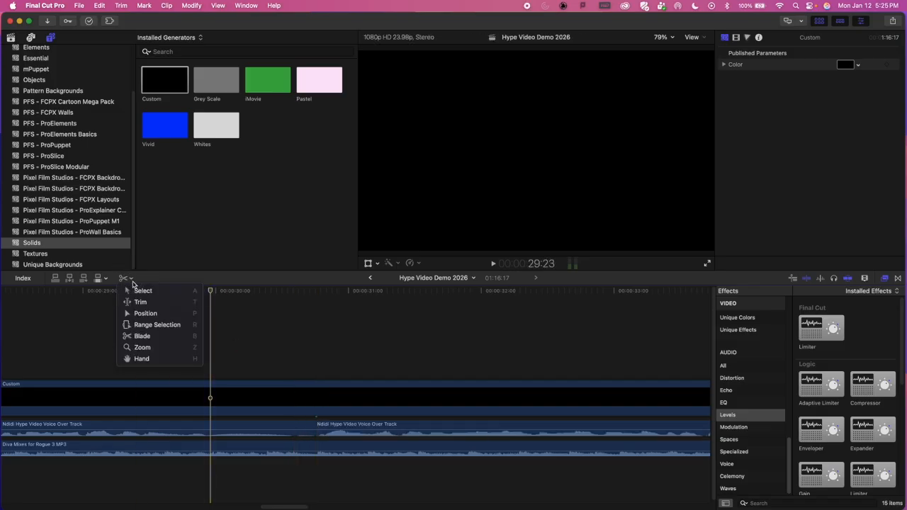
pyautogui.click(286, 335)
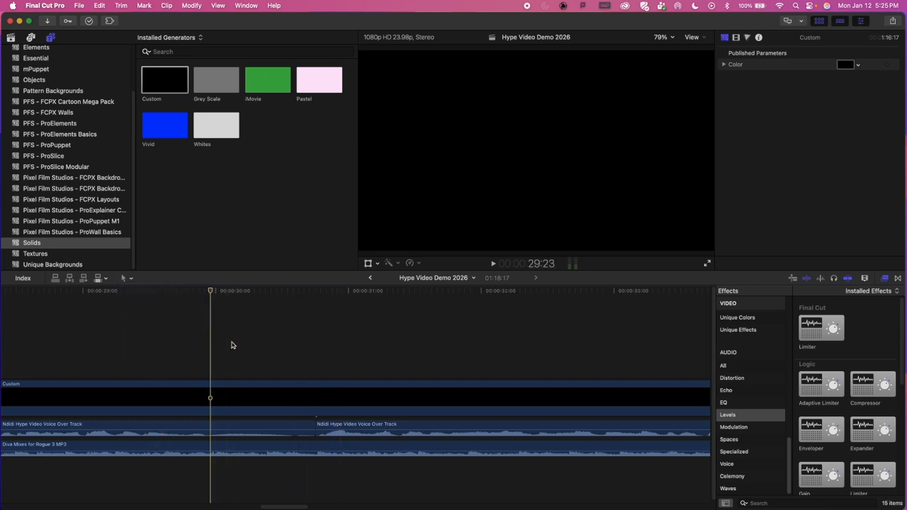
pyautogui.press('a')
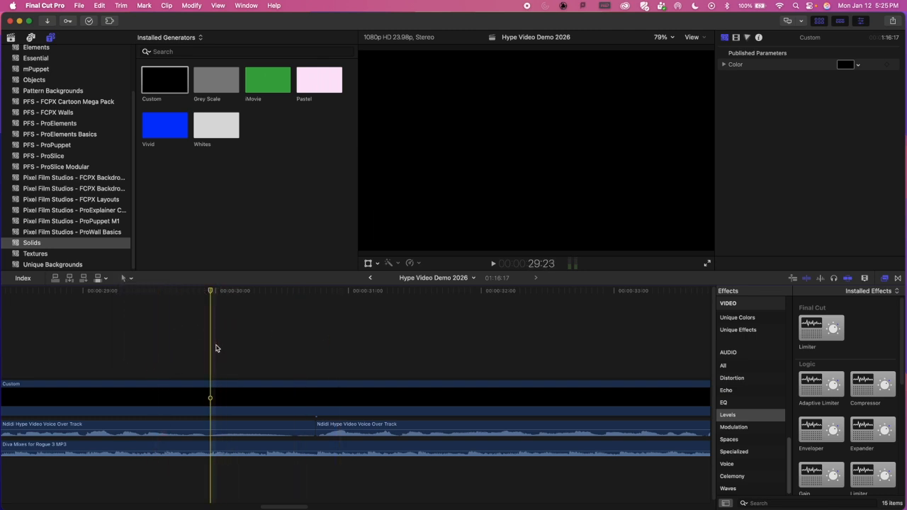
pyautogui.click(254, 427)
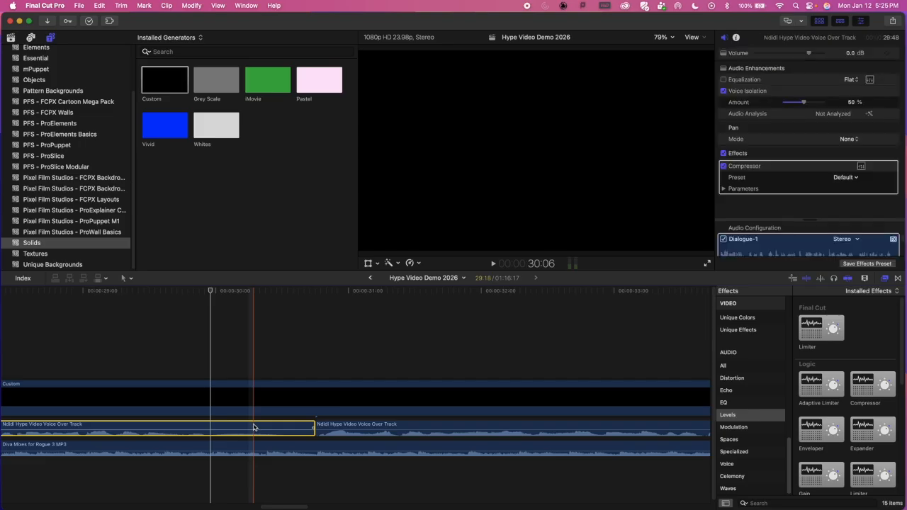
pyautogui.click(261, 350)
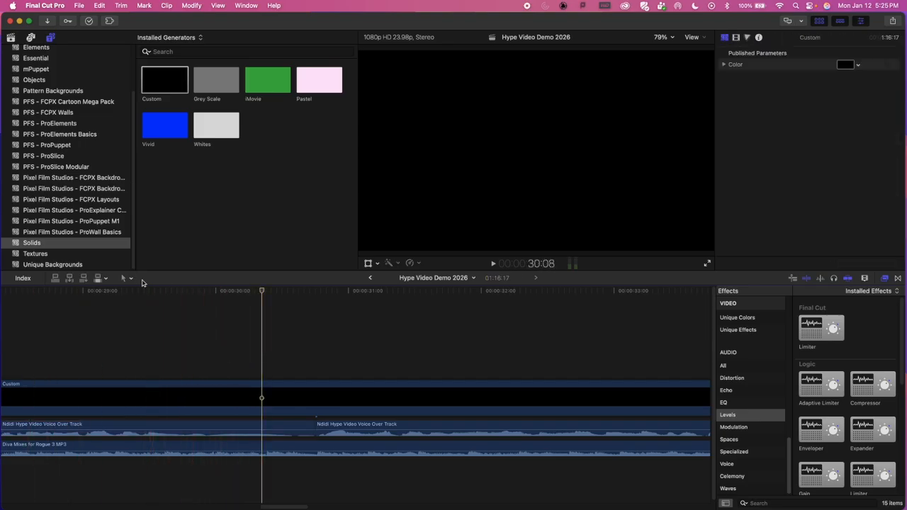
# Step: Blade the voice over at 29:22, where the pause begins, and delete the pause segment between the two cuts
pyautogui.press('b')
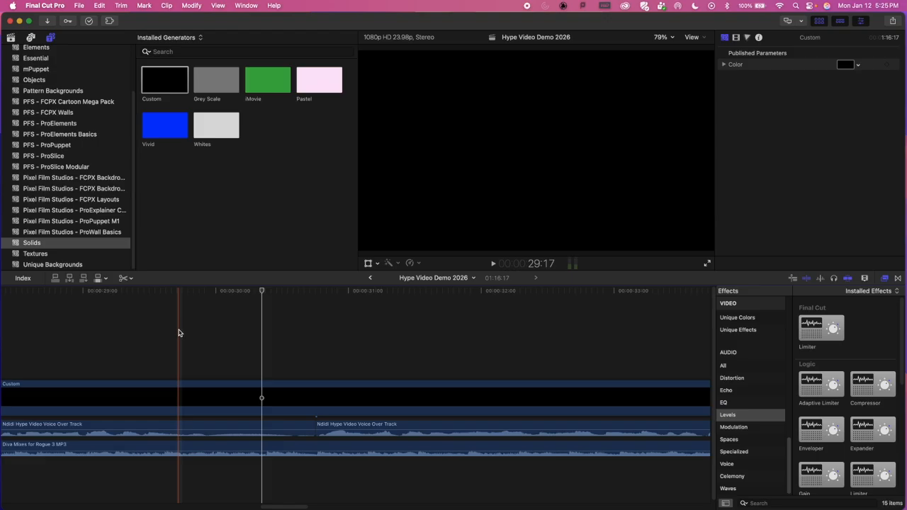
pyautogui.click(210, 428)
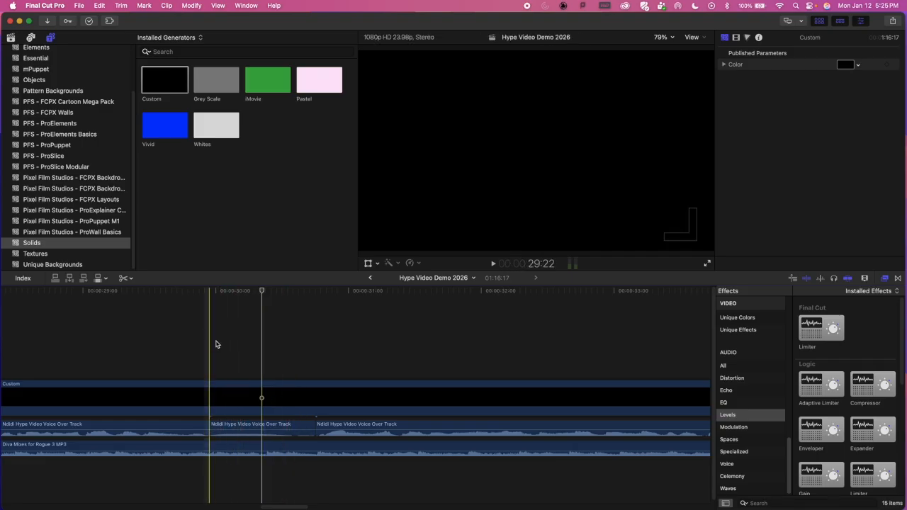
pyautogui.press('a')
pyautogui.click(250, 425)
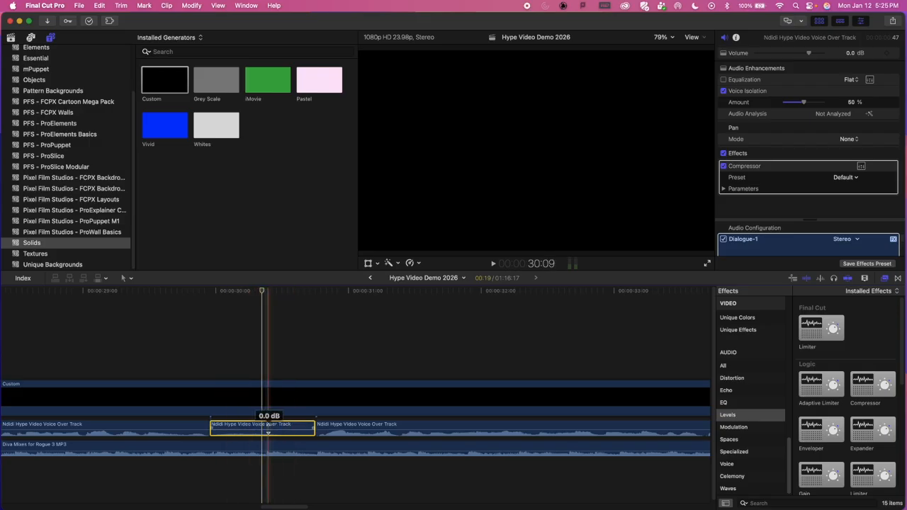
pyautogui.press('BackSpace')
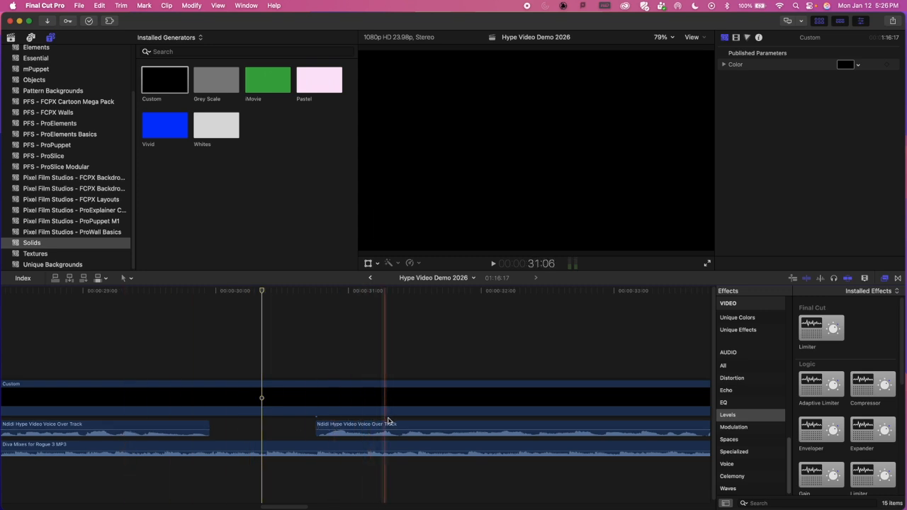
# Step: Move the remaining voice over portion back to 29:22 so it snaps against the end of the earlier portion
pyautogui.moveTo(425, 425); pyautogui.dragTo(313, 427)
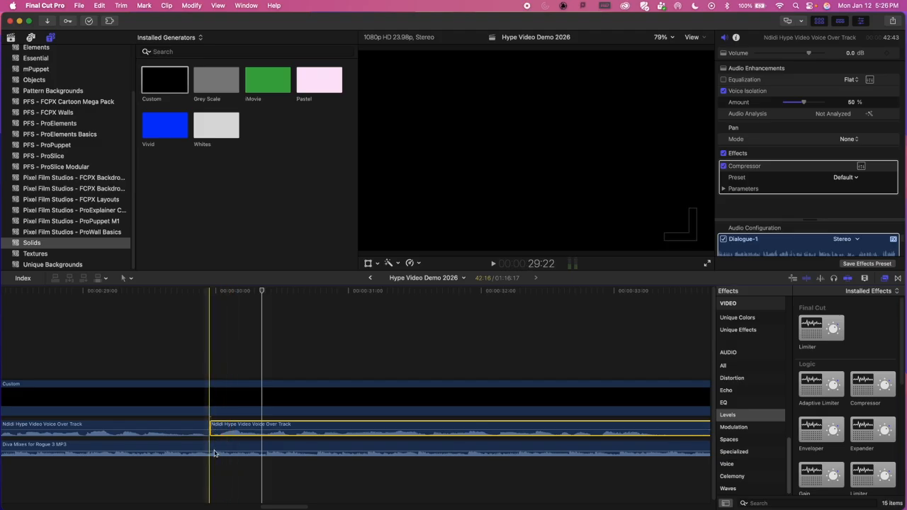
pyautogui.click(821, 251)
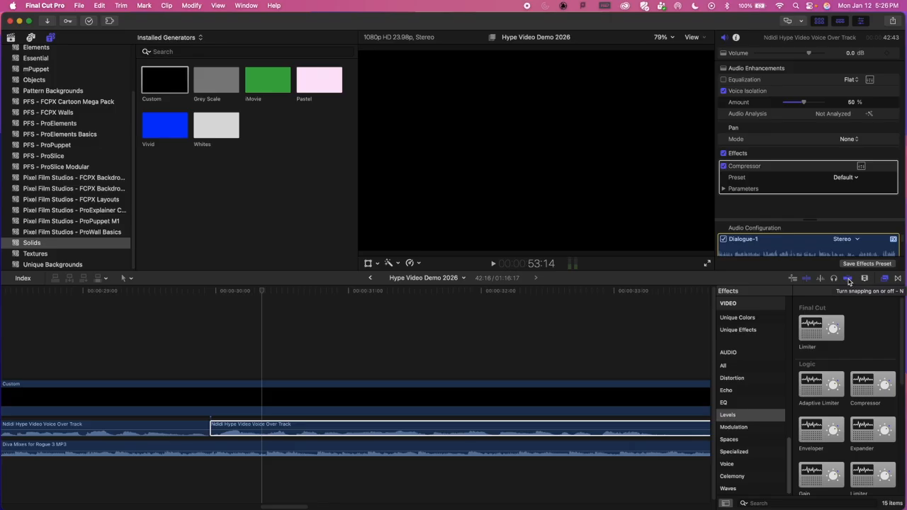
pyautogui.click(298, 424)
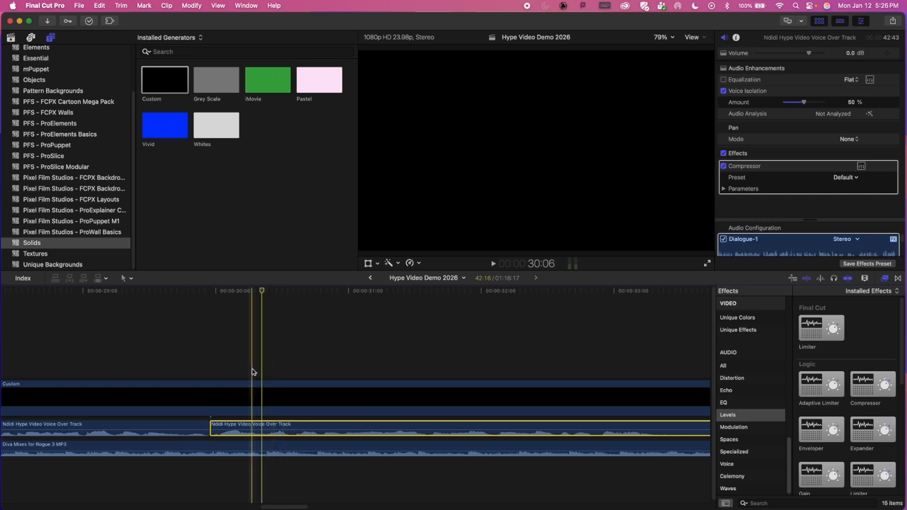
# Step: Play the voice over across the new join from about 28 seconds to 33:07, and fit the whole project in the timeline
pyautogui.hscroll(-3, 219, 335)
pyautogui.hscroll(-3, 223, 340)
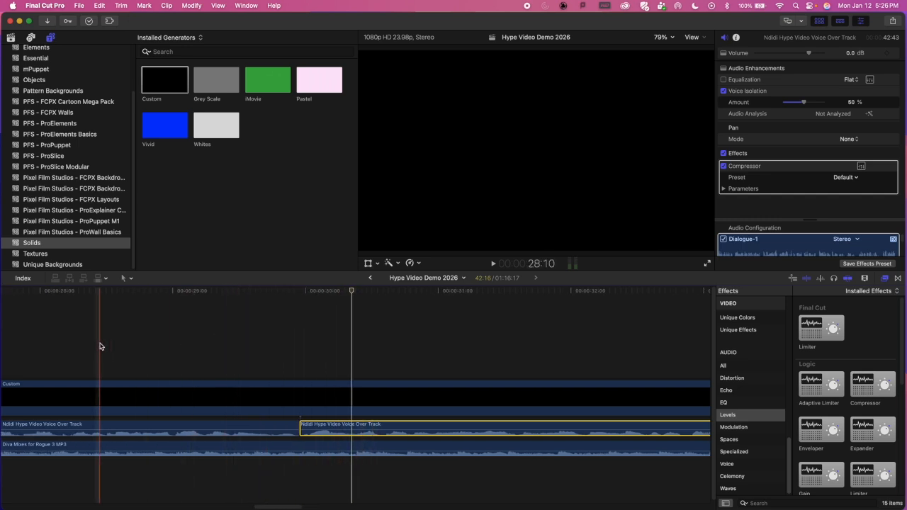
pyautogui.click(71, 345)
pyautogui.press('space')
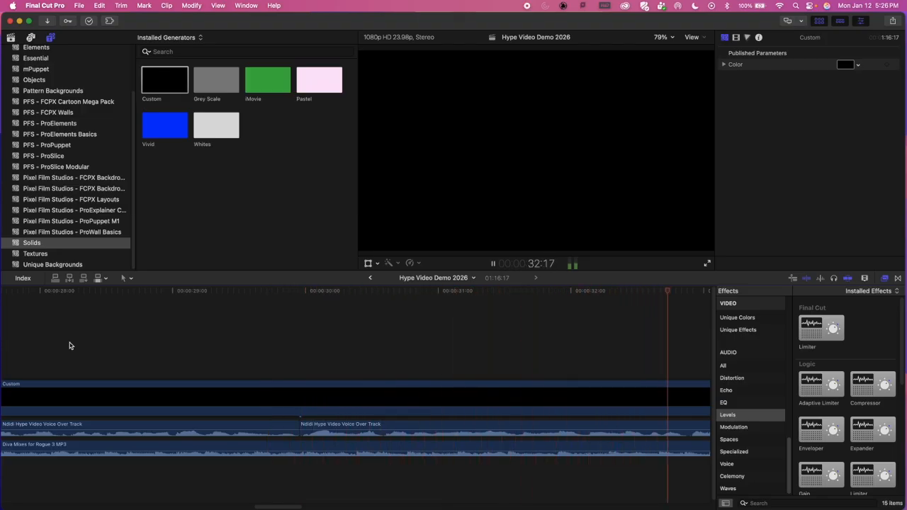
pyautogui.press('space')
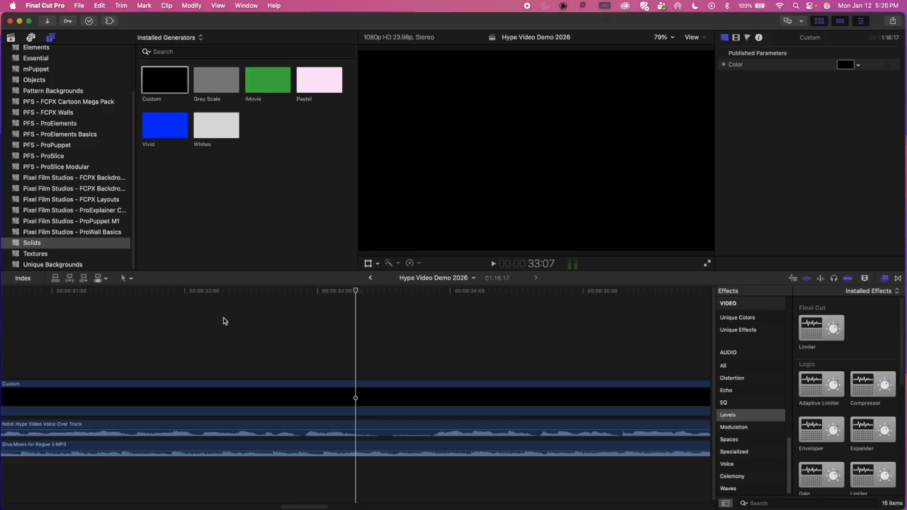
pyautogui.hotkey('shift', 'z')
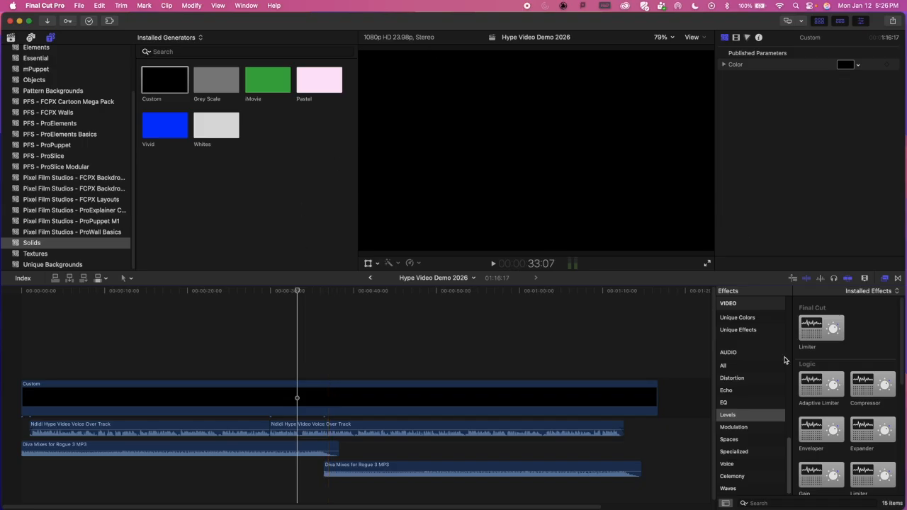
# Step: Narrow the editor window and switch to Finder's Hype Video Assignment folder, expanding its Ndidi pics folder in an enlarged window
pyautogui.moveTo(902, 502); pyautogui.dragTo(761, 501)
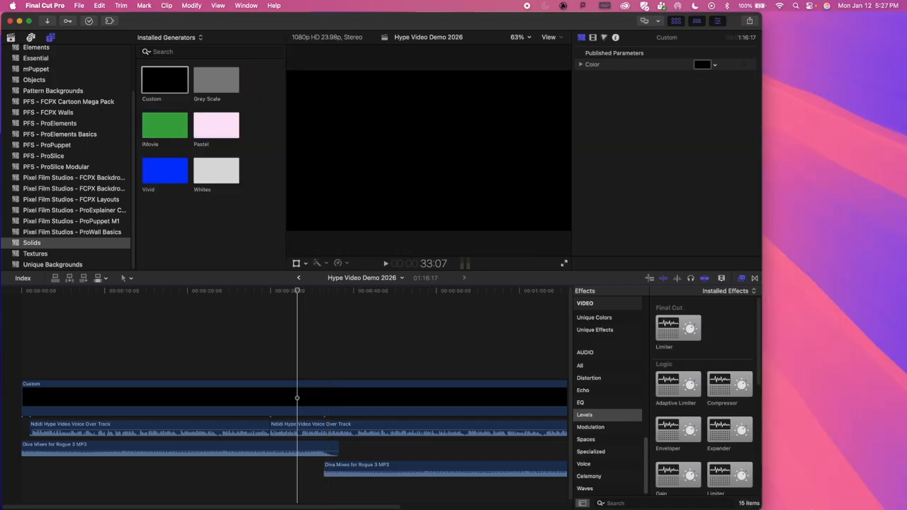
pyautogui.moveTo(860, 503)
pyautogui.click(860, 500)
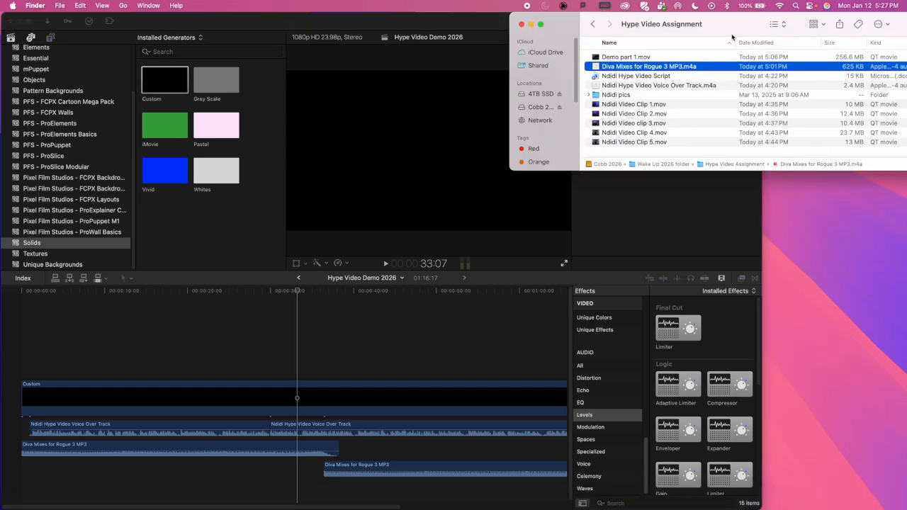
pyautogui.moveTo(727, 27); pyautogui.dragTo(633, 26)
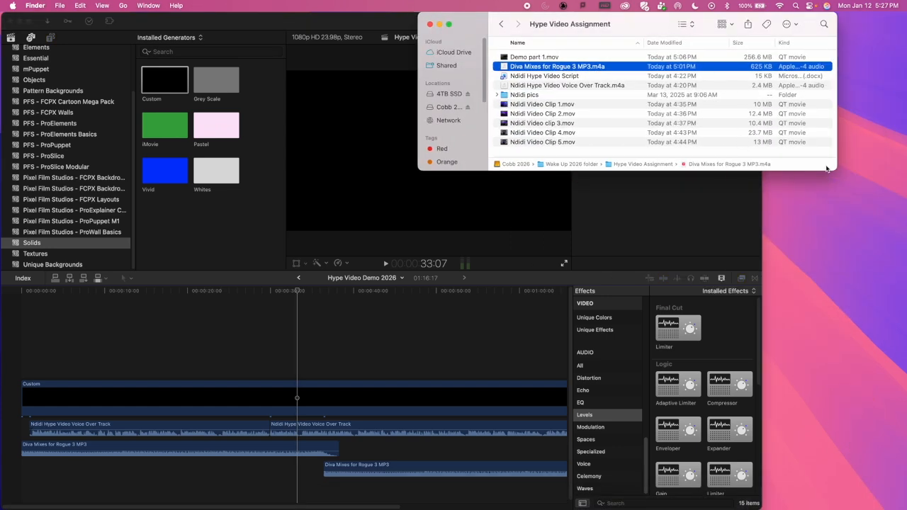
pyautogui.moveTo(834, 170); pyautogui.dragTo(880, 461)
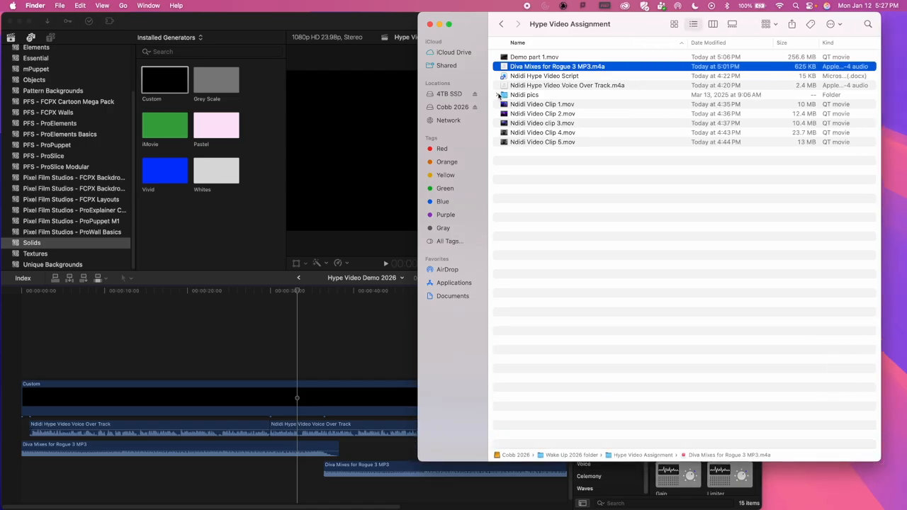
pyautogui.click(496, 94)
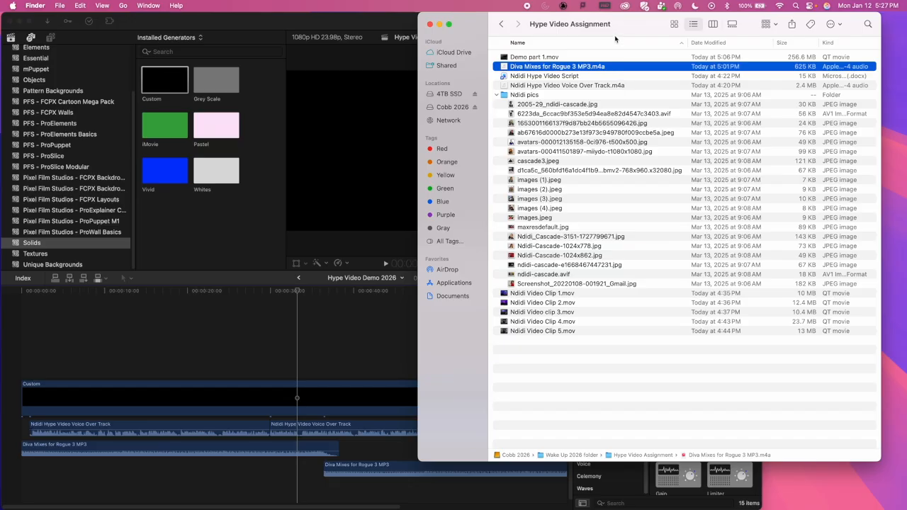
# Step: Move the folder window clear of the timeline and place the playhead at frame 23, where the voice over starts
pyautogui.moveTo(644, 24); pyautogui.dragTo(906, 24)
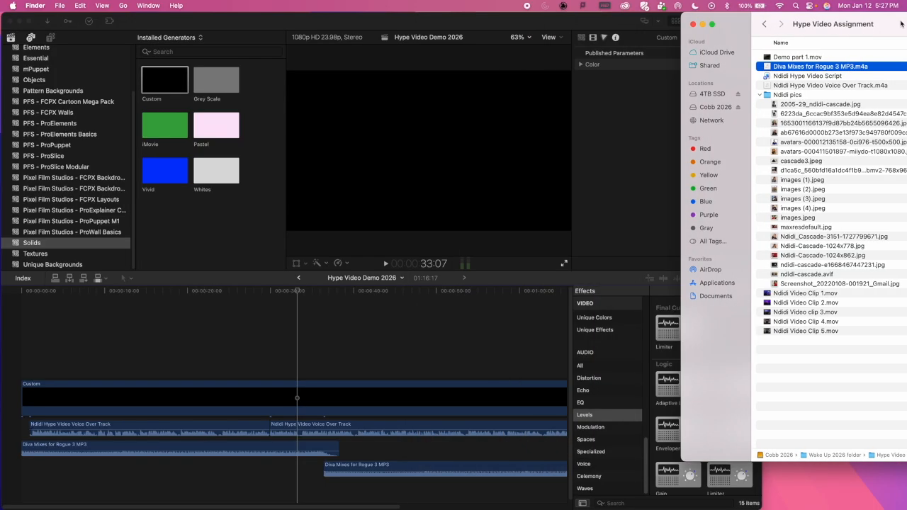
pyautogui.moveTo(753, 20); pyautogui.dragTo(810, 6)
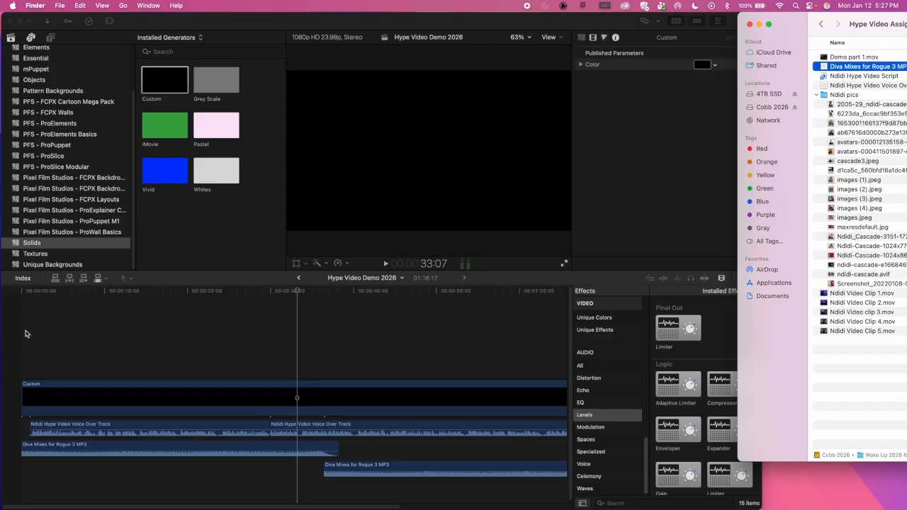
pyautogui.click(90, 295)
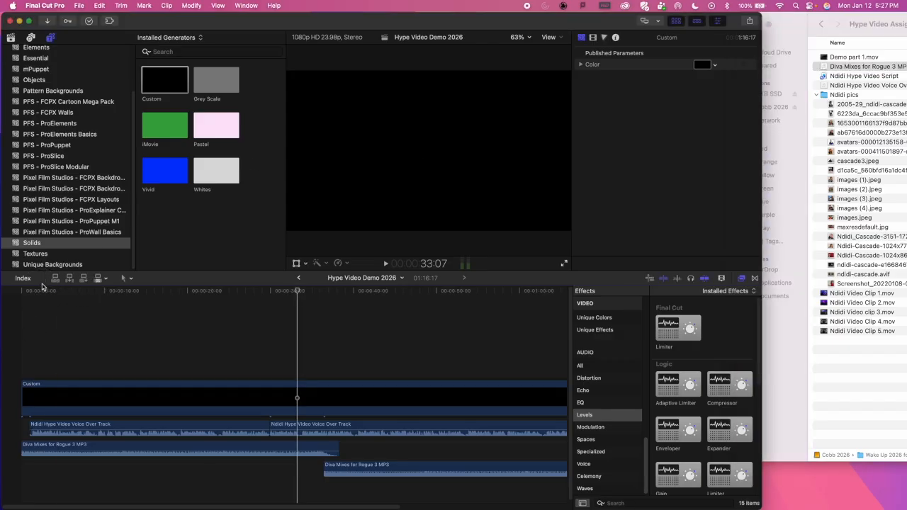
pyautogui.moveTo(106, 293); pyautogui.dragTo(30, 300)
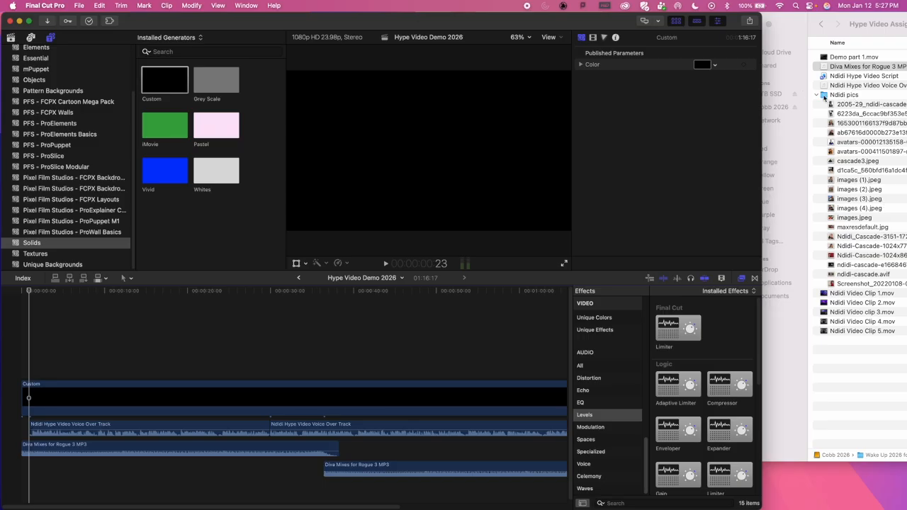
# Step: Preview the pictures in the Ndidi pics folder one after another, from 2005-29_ndidi-cascade through maxresdefault.jpg
pyautogui.click(824, 95)
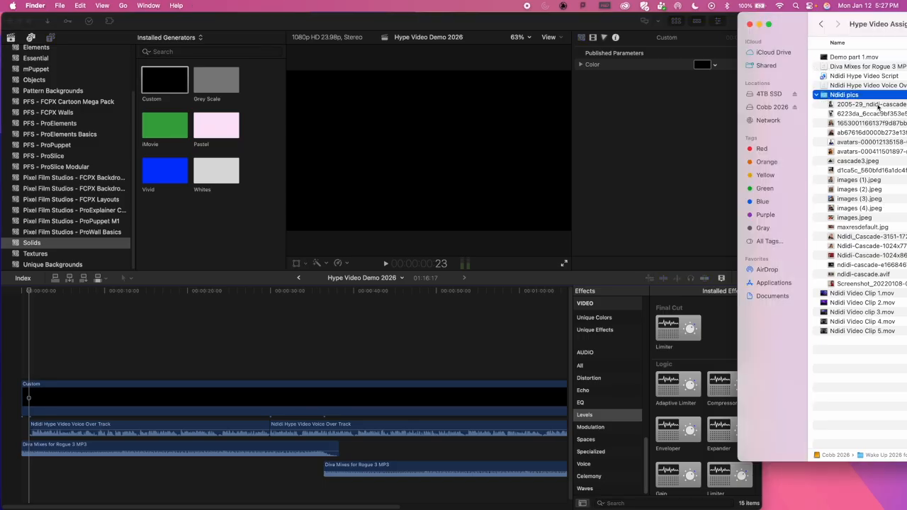
pyautogui.click(849, 107)
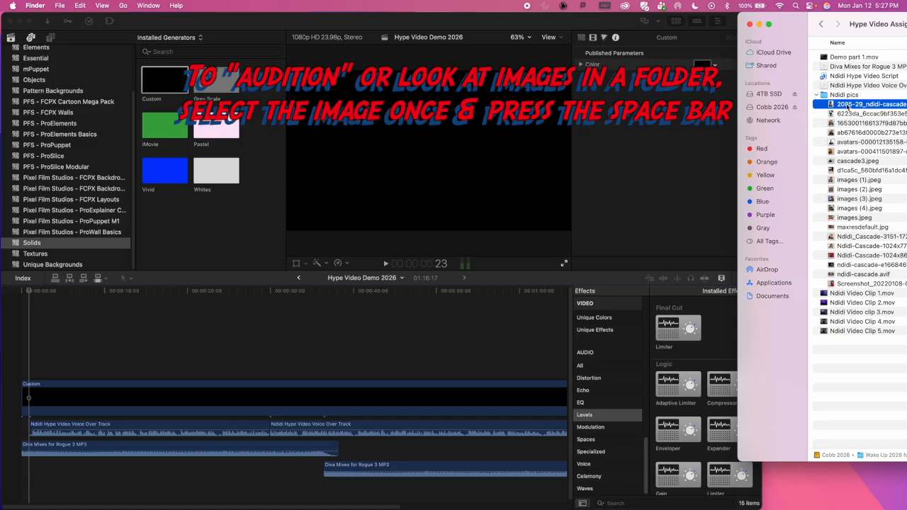
pyautogui.press('space')
pyautogui.press('space')
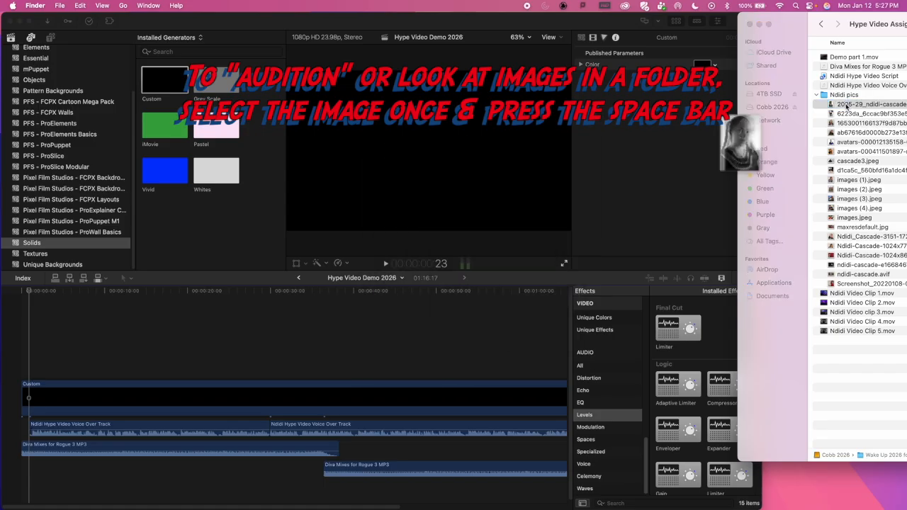
pyautogui.press('space')
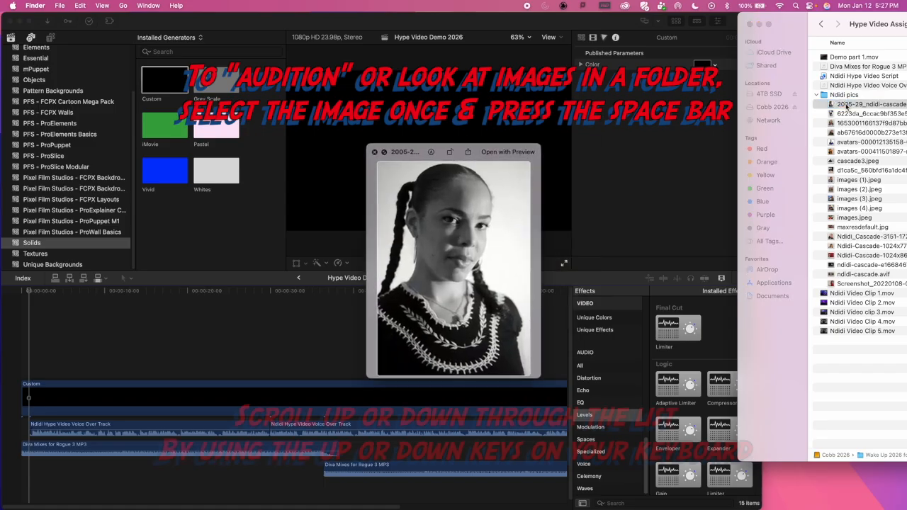
pyautogui.press('space')
pyautogui.press('space')
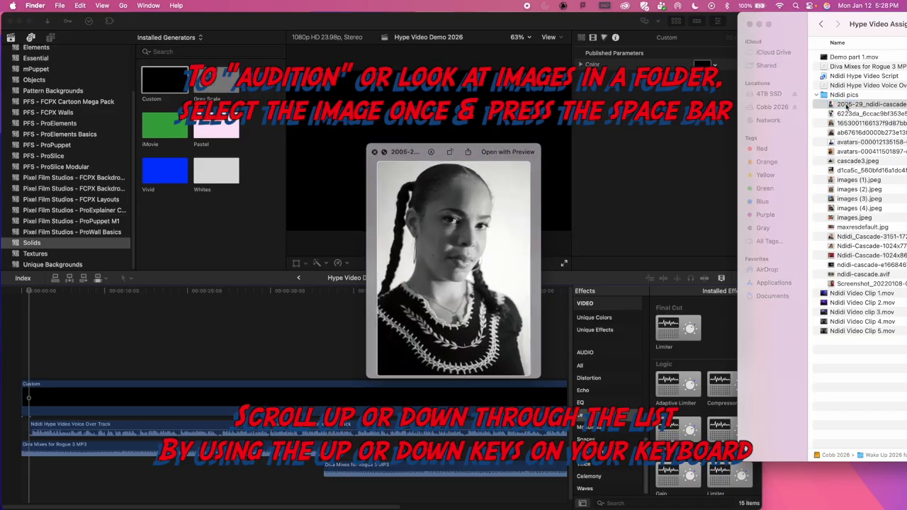
pyautogui.press('Down')
pyautogui.press('Down')
pyautogui.press('Down')
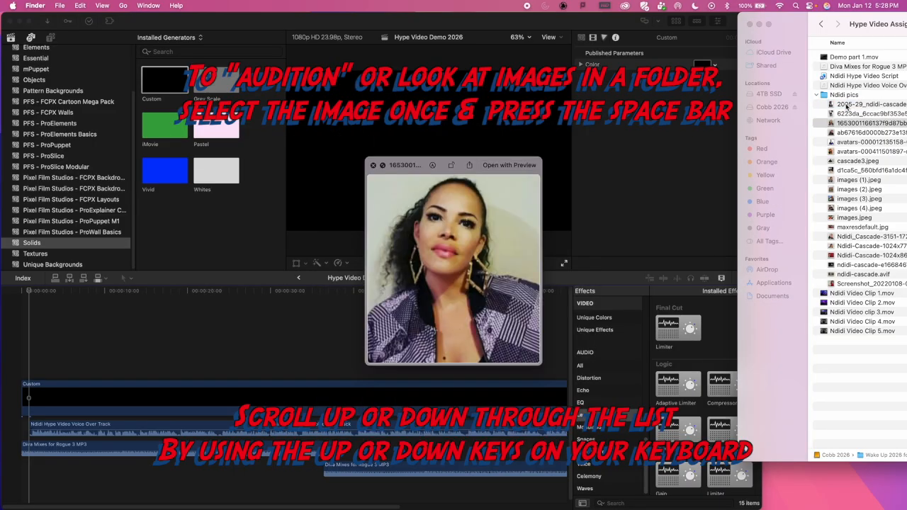
pyautogui.press('Down')
pyautogui.press('Down')
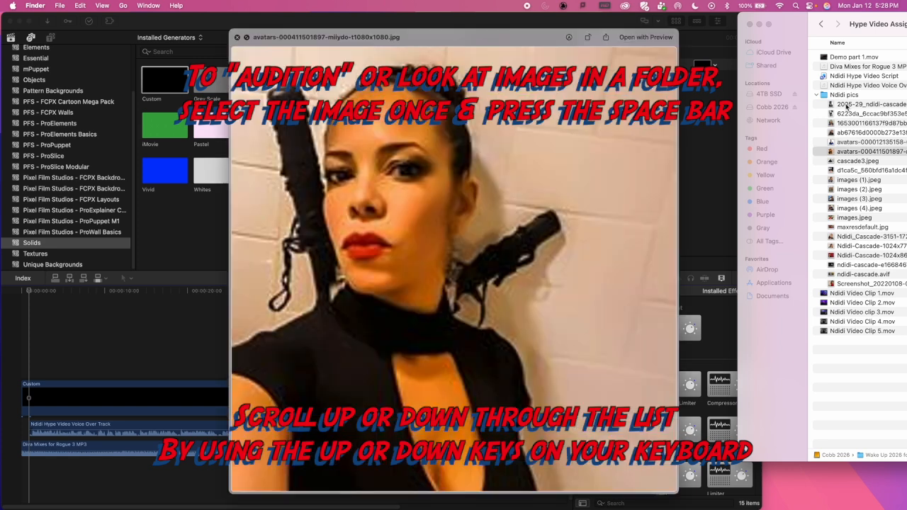
pyautogui.press('Down')
pyautogui.press('Up')
pyautogui.press('Down')
pyautogui.press('Down')
pyautogui.press('Down')
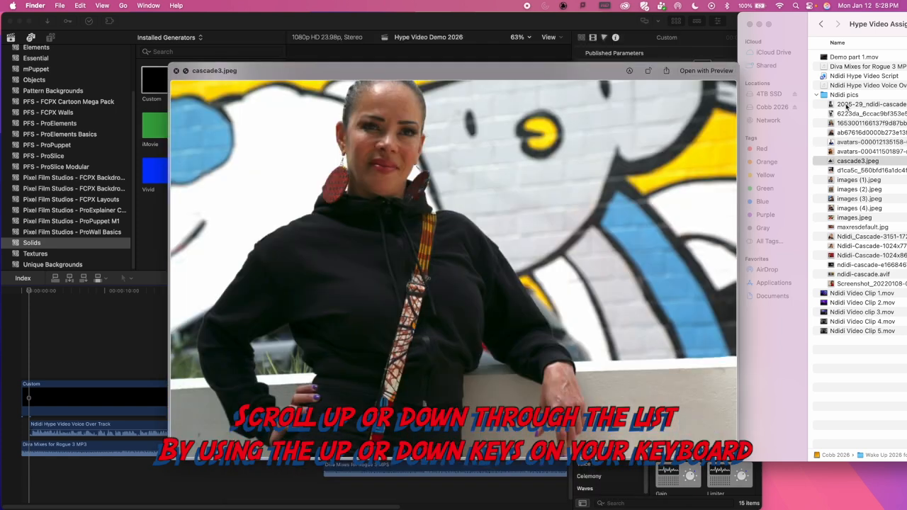
pyautogui.press('Down')
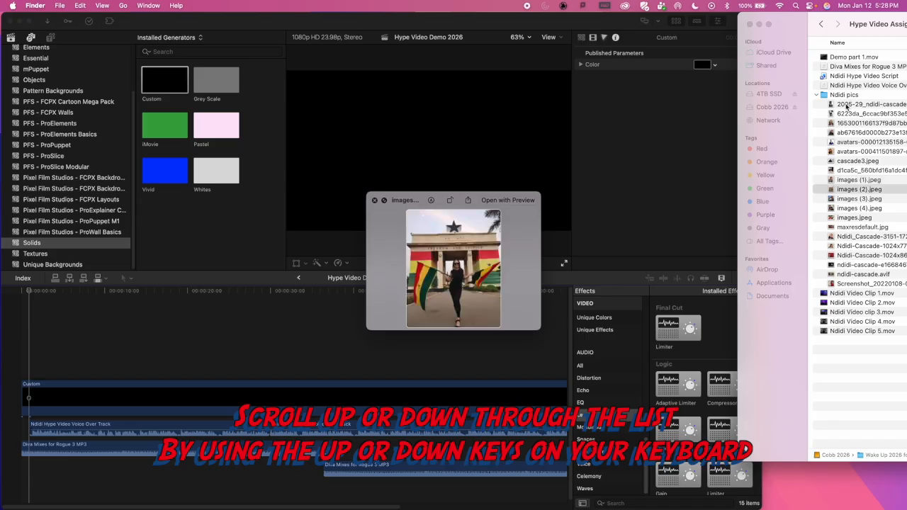
pyautogui.press('Down')
pyautogui.press('Down')
pyautogui.press('Down')
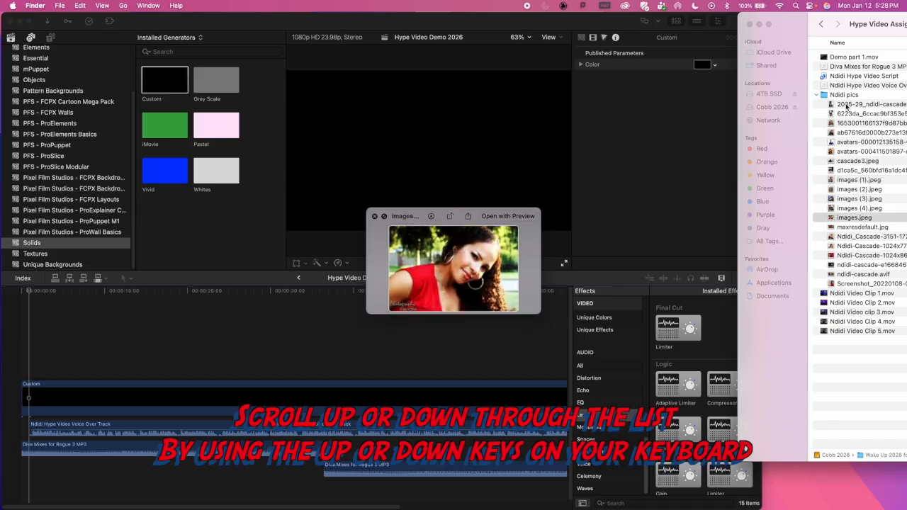
pyautogui.press('Down')
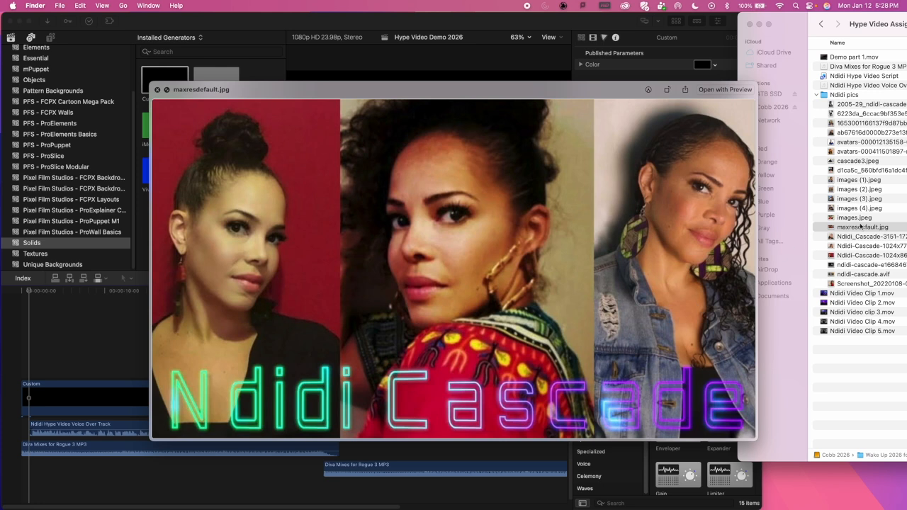
# Step: Preview the following pictures up to Ndidi-Cascade-1024x862.jpg and add that one above the black solid at frame 23
pyautogui.press('Down')
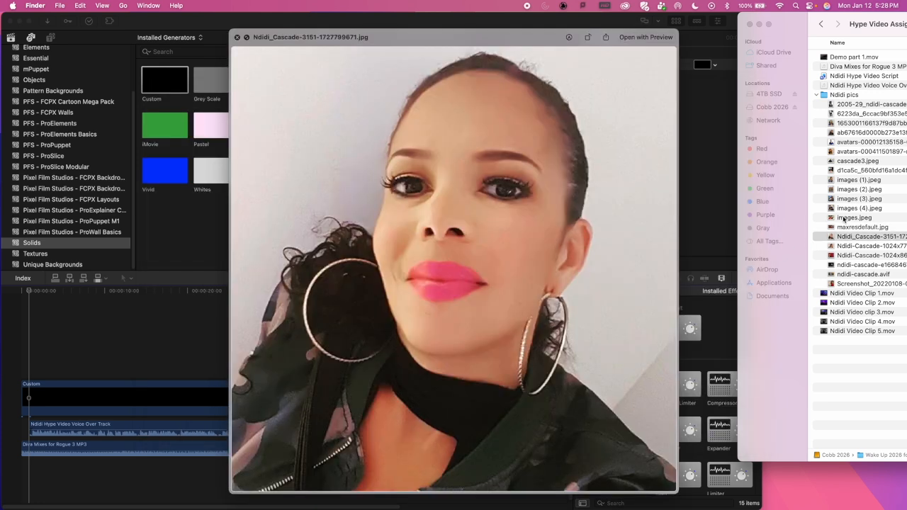
pyautogui.press('Up')
pyautogui.press('Down')
pyautogui.press('Down')
pyautogui.press('Down')
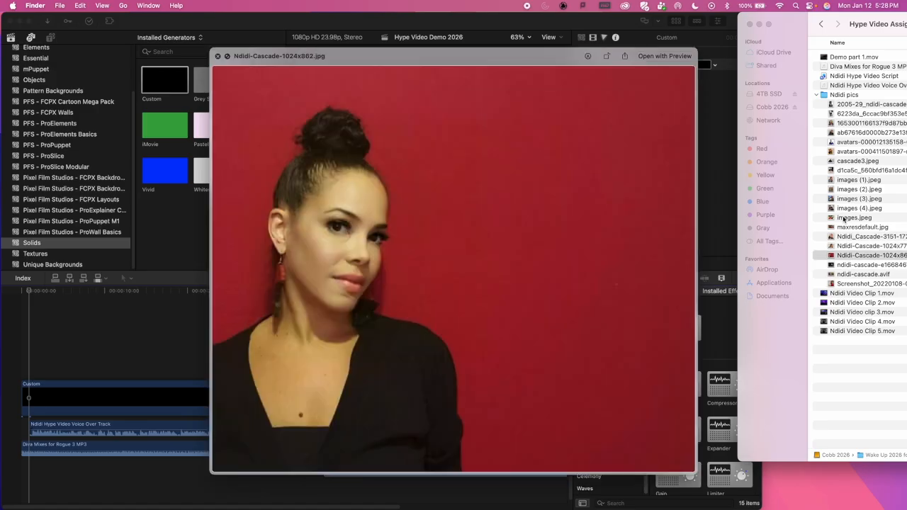
pyautogui.press('space')
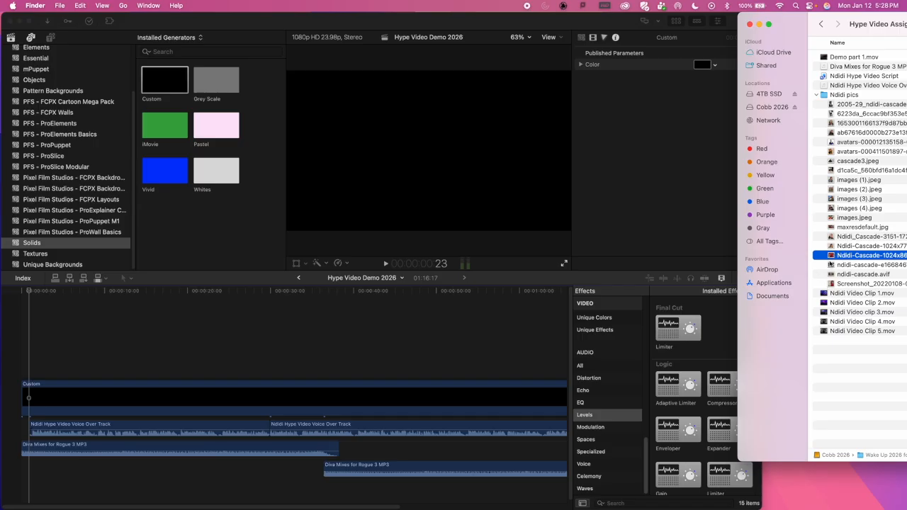
pyautogui.moveTo(832, 259); pyautogui.dragTo(47, 350)
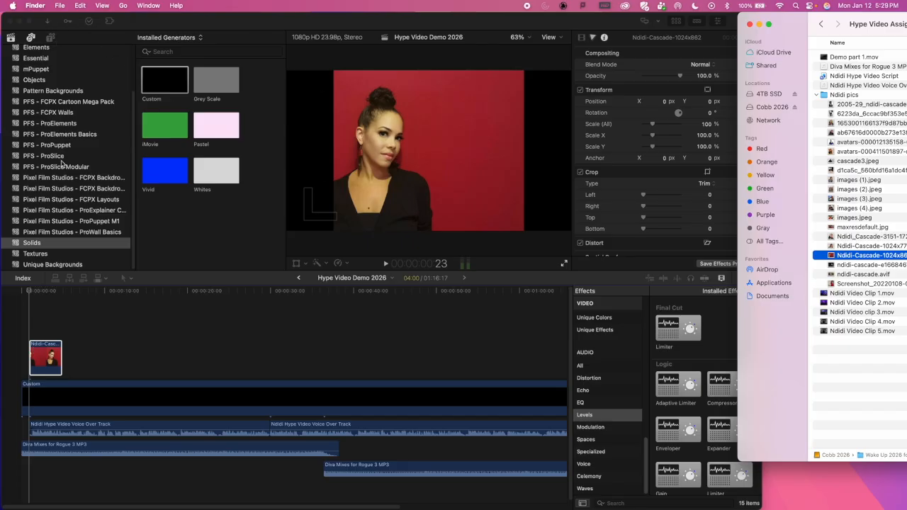
# Step: Switch back to Final Cut Pro and show the libraries and imported media in the browser
pyautogui.scroll(4, 111, 89)
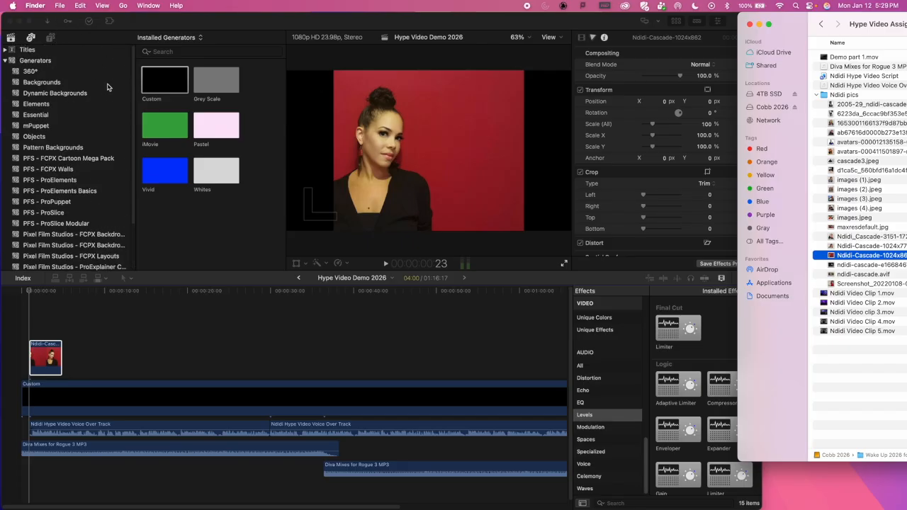
pyautogui.click(51, 39)
pyautogui.click(51, 39)
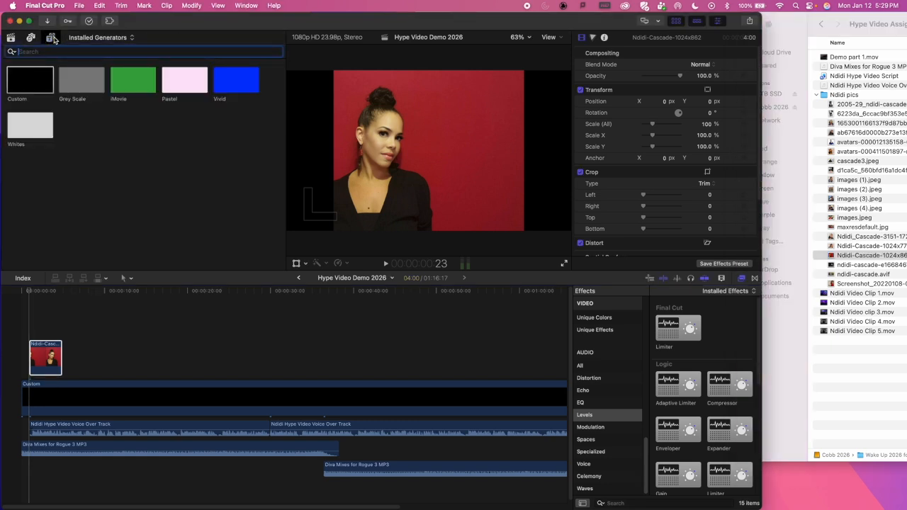
pyautogui.click(51, 37)
pyautogui.click(10, 38)
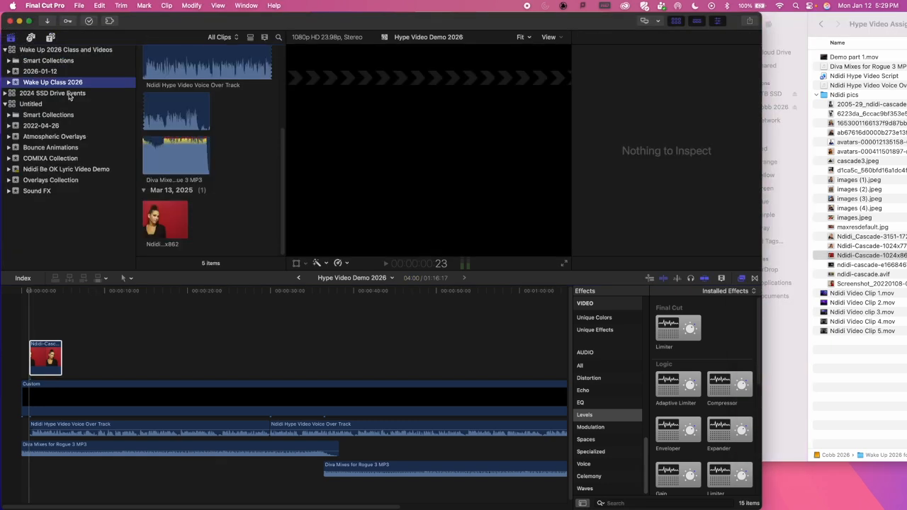
# Step: Examine the media imported into the Wake Up Class 2026 event, from the voice over track to the added picture
pyautogui.scroll(3, 170, 193)
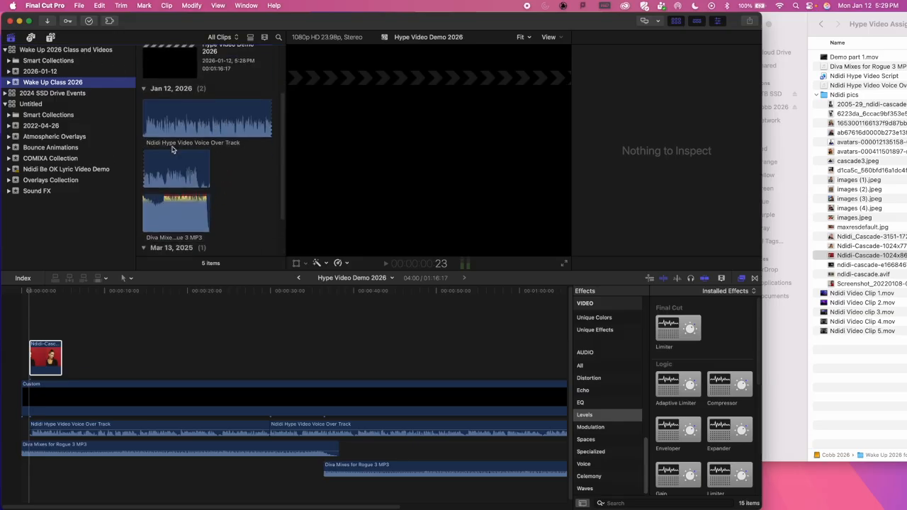
pyautogui.scroll(-2, 227, 190)
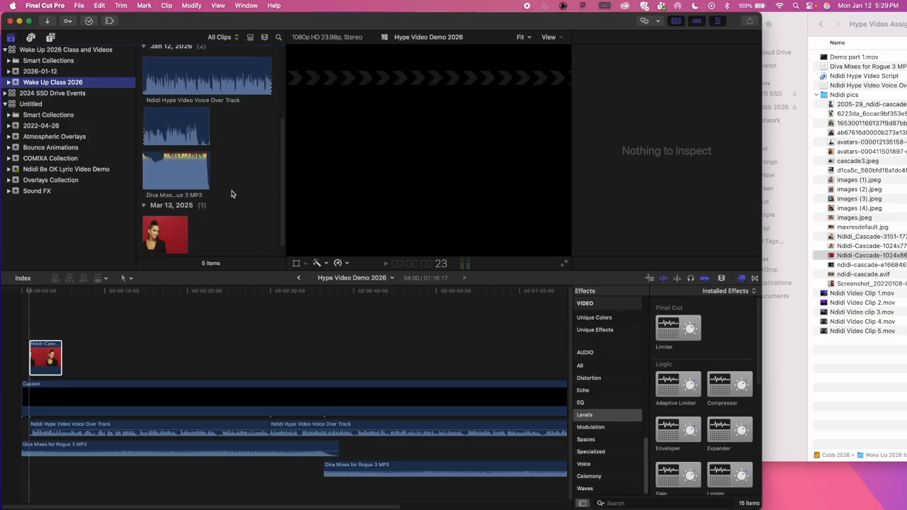
pyautogui.scroll(3, 252, 144)
pyautogui.scroll(-2, 242, 153)
pyautogui.scroll(2, 238, 179)
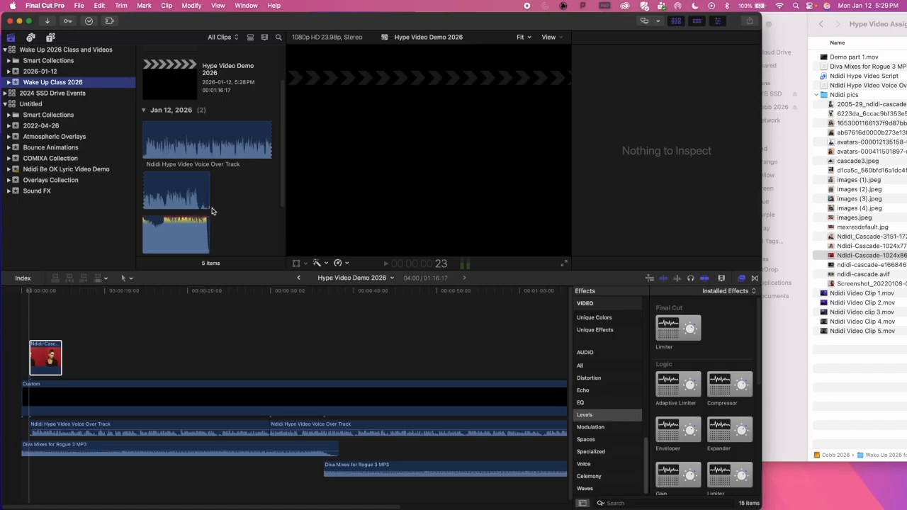
pyautogui.scroll(-4, 212, 210)
pyautogui.click(164, 222)
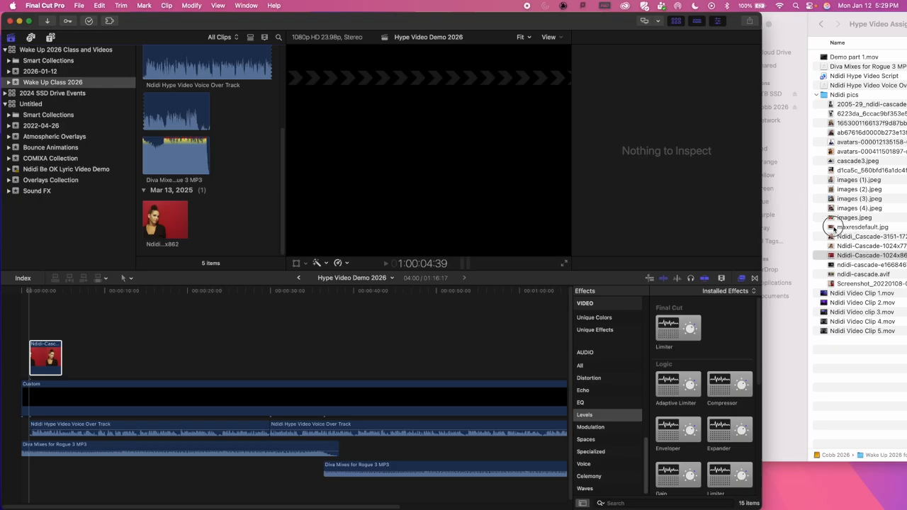
pyautogui.click(836, 228)
pyautogui.click(836, 228)
pyautogui.press('space')
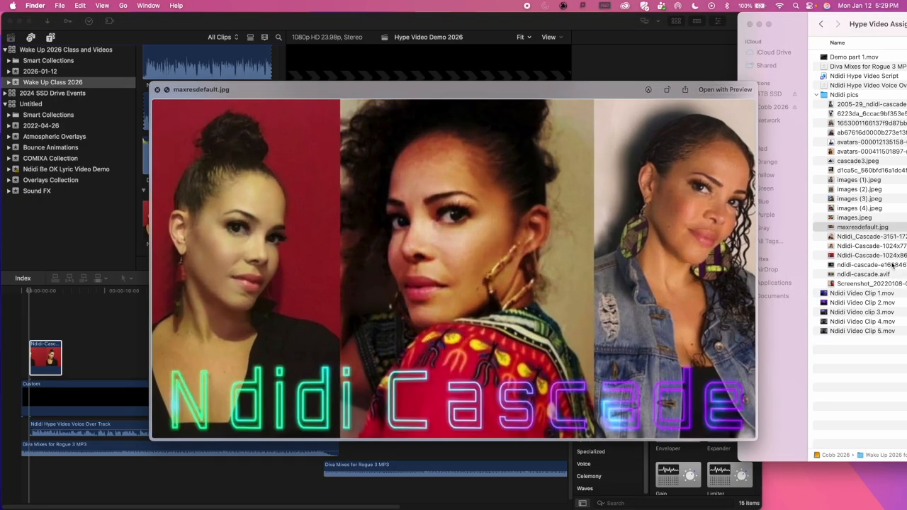
pyautogui.press('space')
pyautogui.click(837, 284)
pyautogui.press('space')
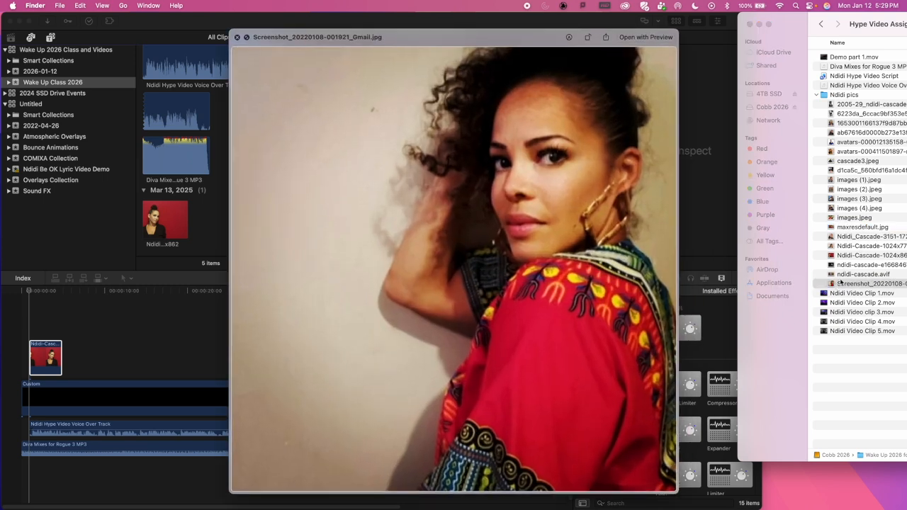
pyautogui.press('space')
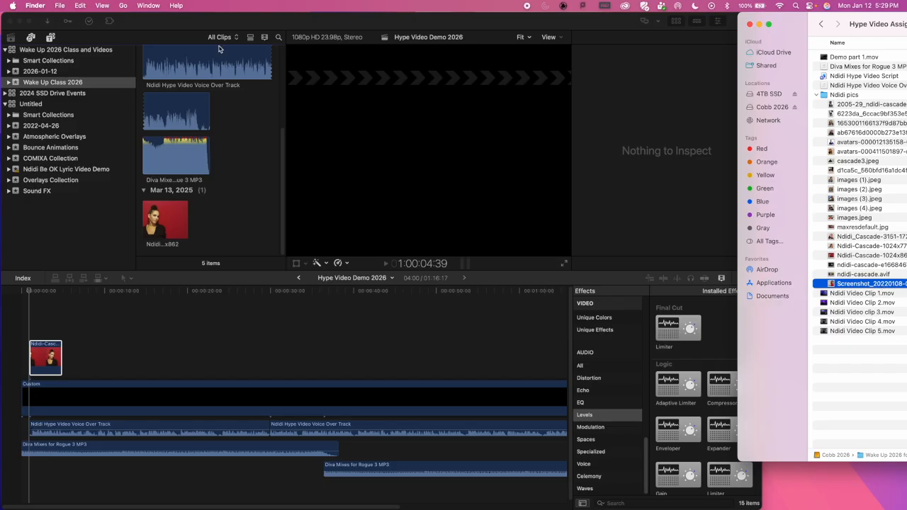
# Step: Return to Final Cut Pro and open the Media Import window for the Wake Up Class 2026 event
pyautogui.click(146, 27)
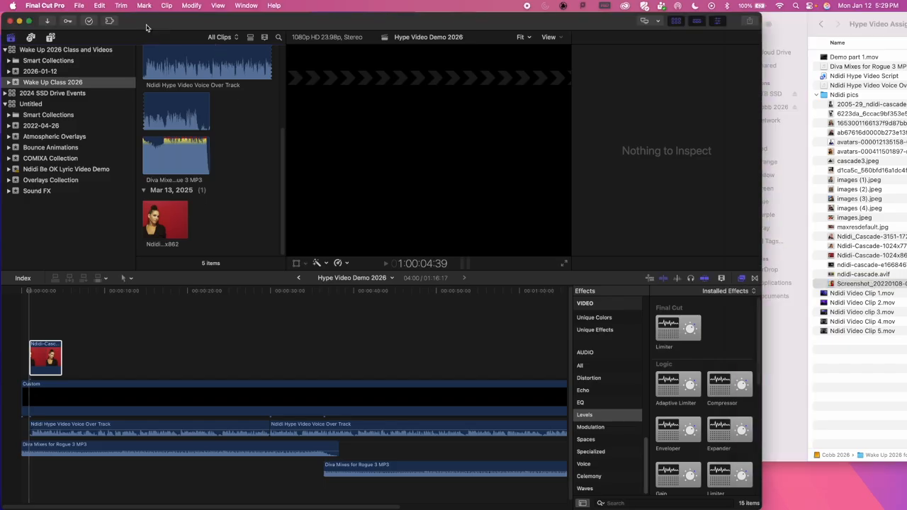
pyautogui.click(81, 5)
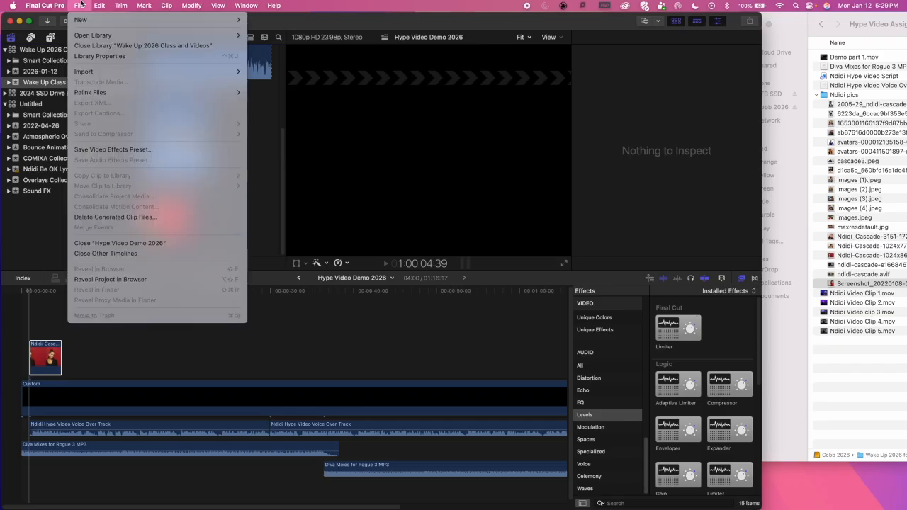
pyautogui.moveTo(104, 75)
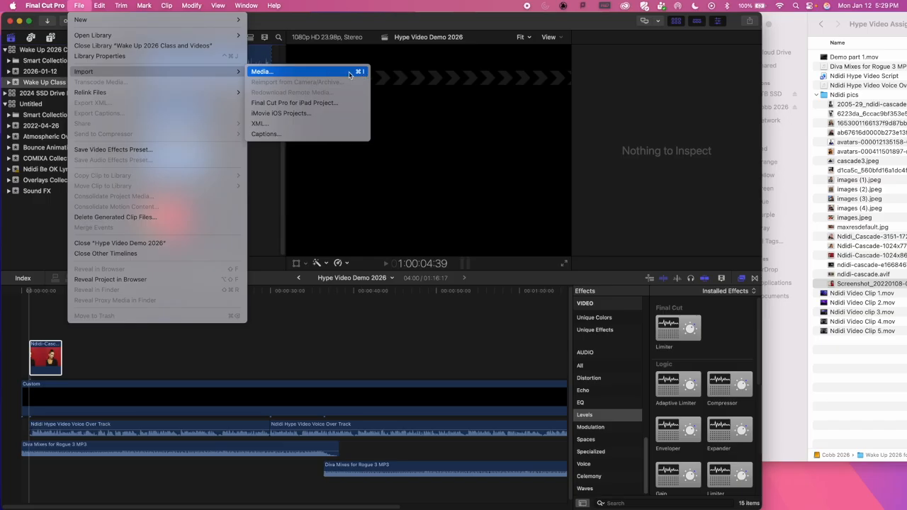
pyautogui.click(79, 4)
pyautogui.click(79, 4)
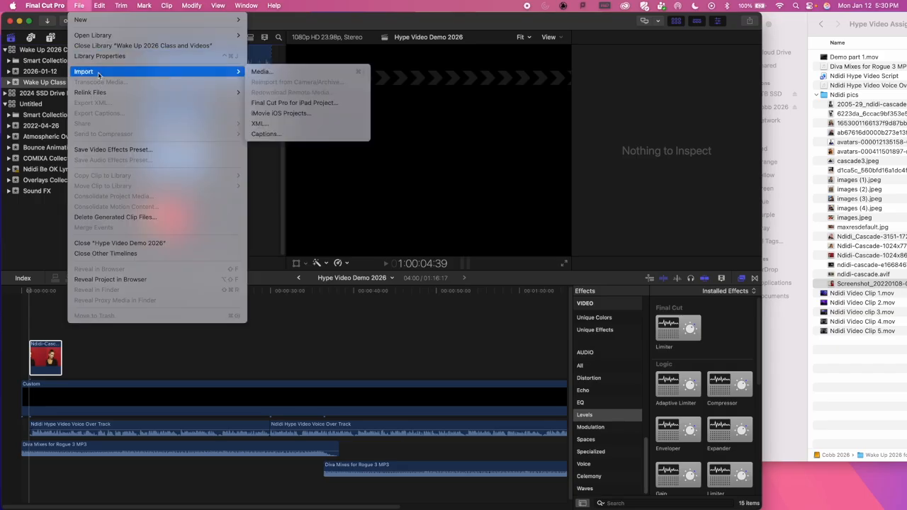
pyautogui.click(274, 73)
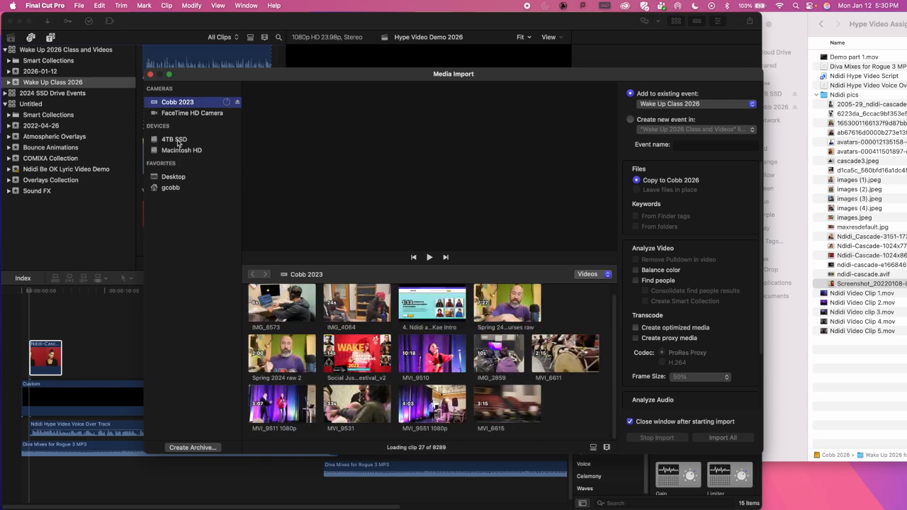
# Step: Compare the 4TB SSD and Cobb 2023 import sources, ending on the 4TB SSD drive
pyautogui.click(172, 140)
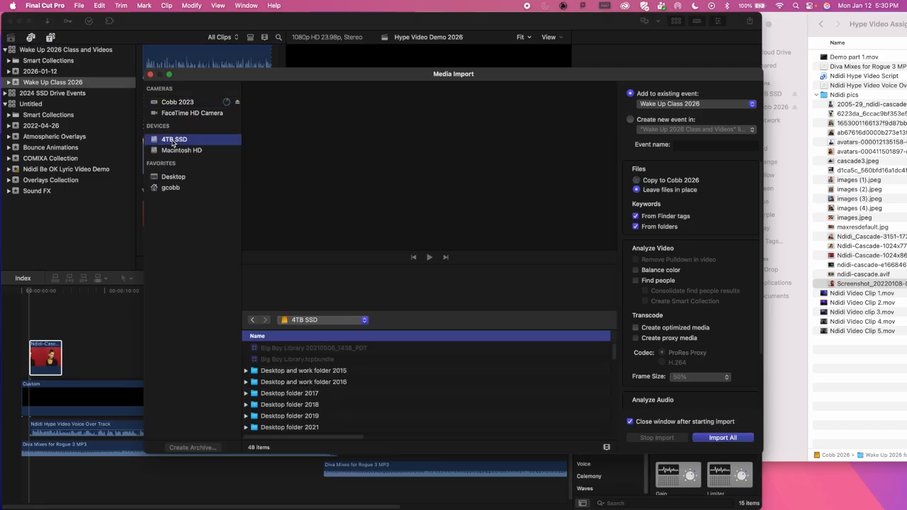
pyautogui.click(178, 104)
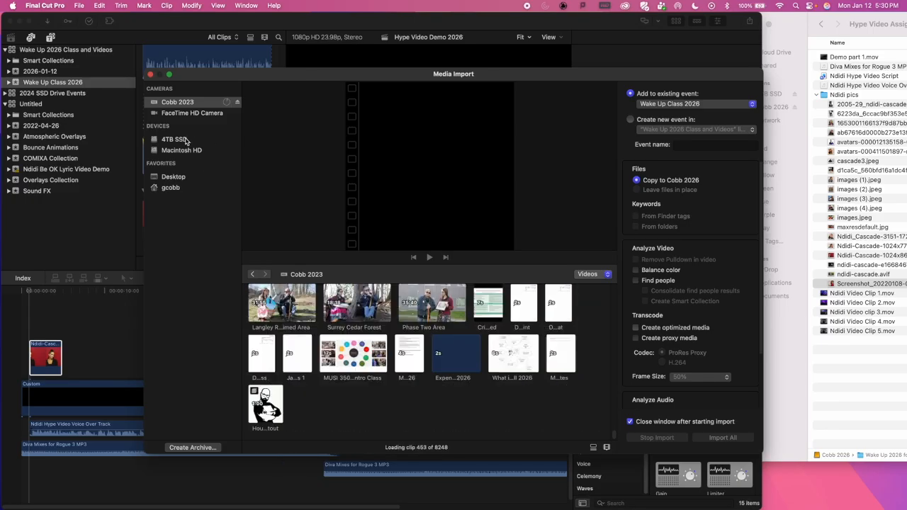
pyautogui.click(180, 141)
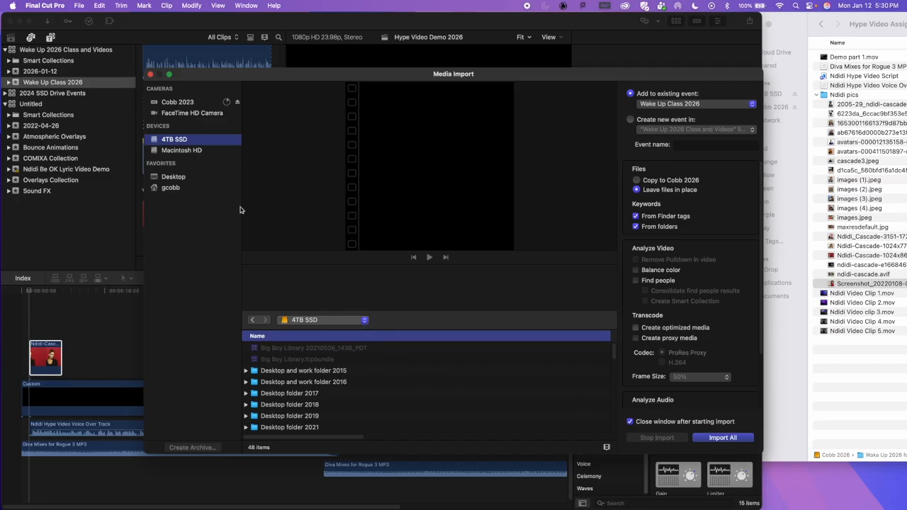
# Step: Find Wake Up Folder 2025 on the 4TB SSD drive and open it in the import browser
pyautogui.scroll(-10, 425, 383)
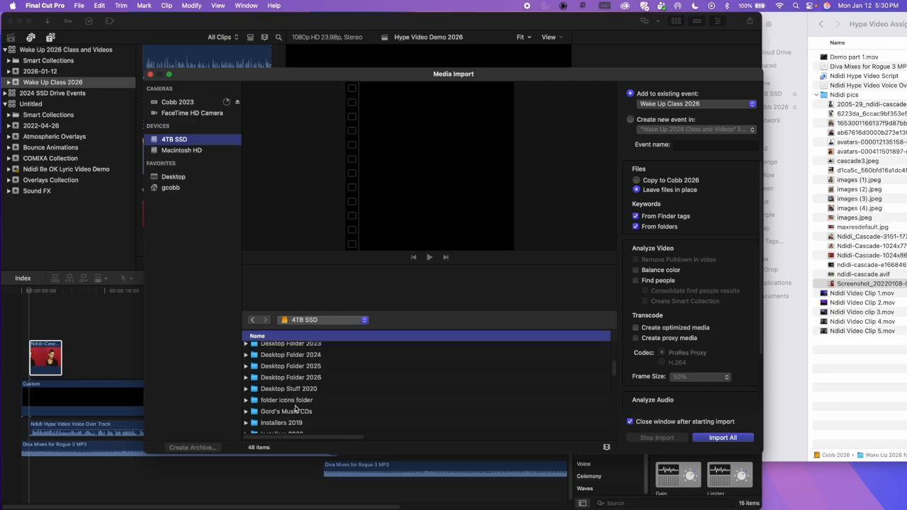
pyautogui.scroll(-4, 298, 409)
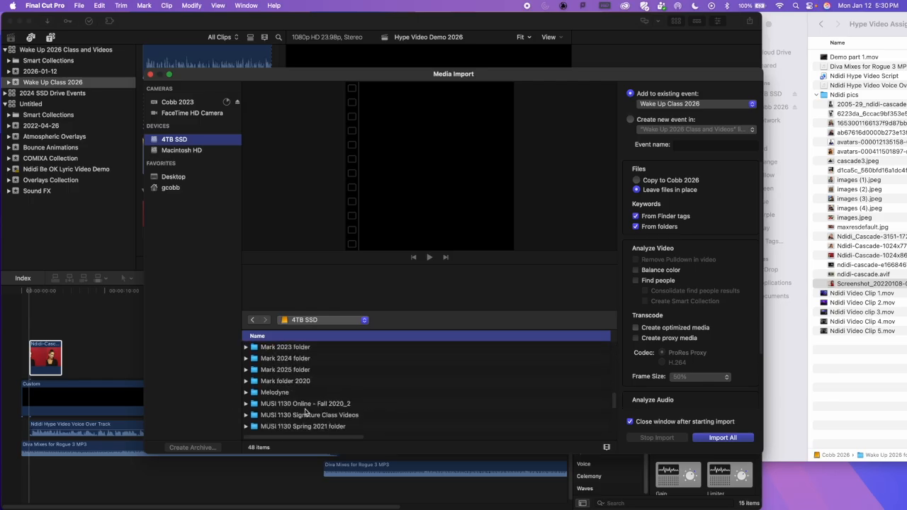
pyautogui.scroll(-8, 295, 409)
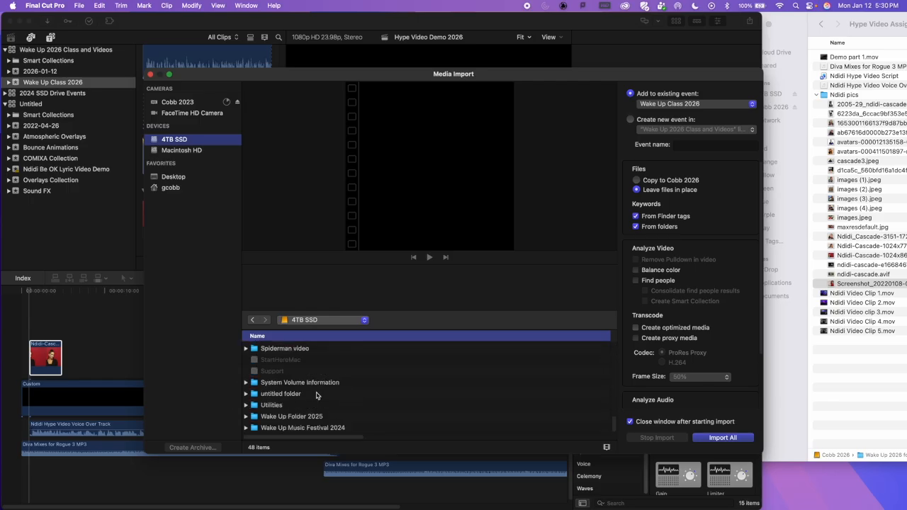
pyautogui.scroll(8, 289, 397)
pyautogui.scroll(-8, 312, 403)
pyautogui.doubleClick(292, 418)
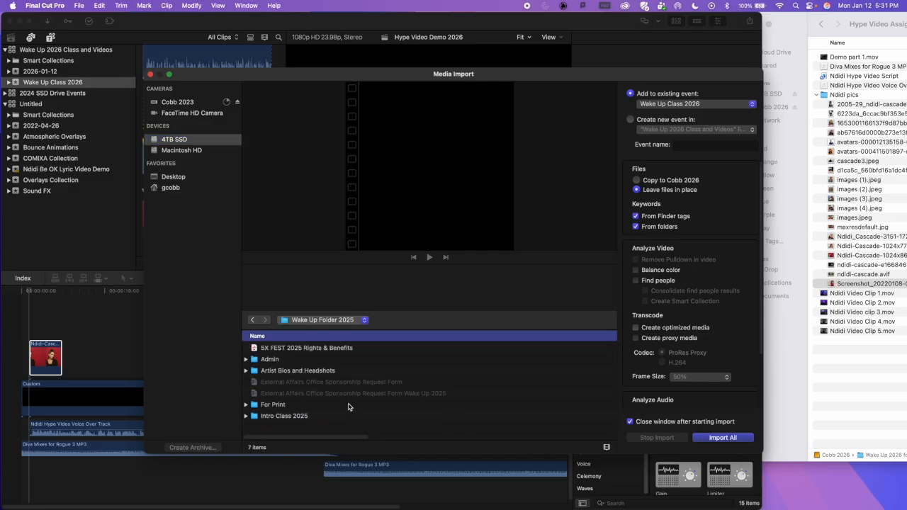
# Step: Expand the For Print folder, preview Blank.png as an import candidate and look through the folder's remaining files
pyautogui.click(247, 406)
pyautogui.scroll(-5, 263, 370)
pyautogui.click(262, 370)
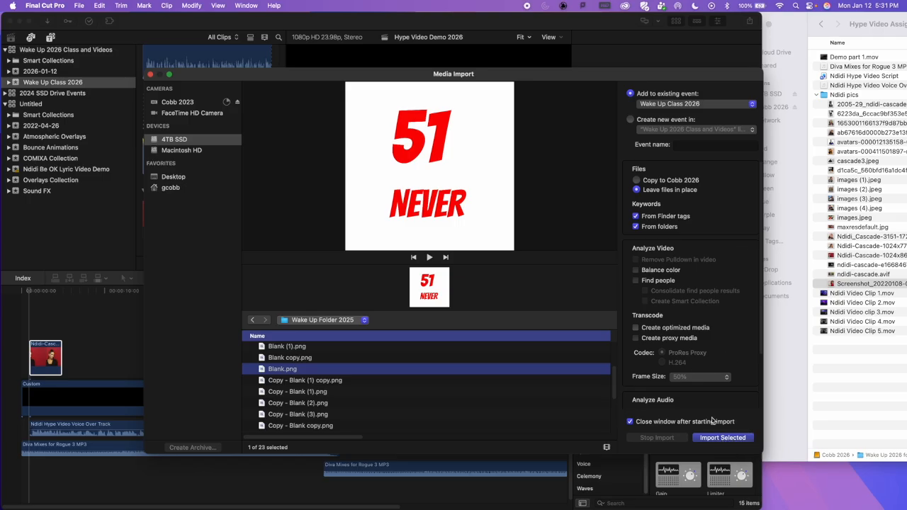
pyautogui.scroll(3, 315, 403)
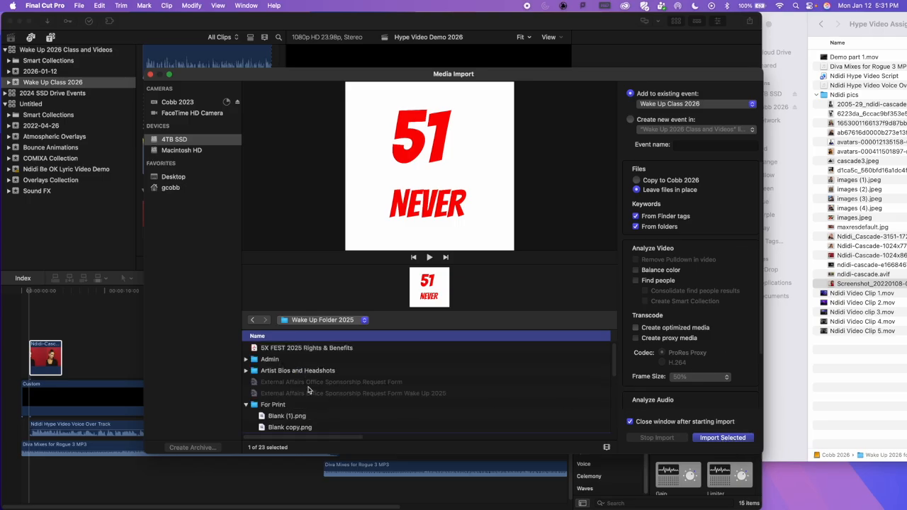
pyautogui.scroll(-5, 287, 403)
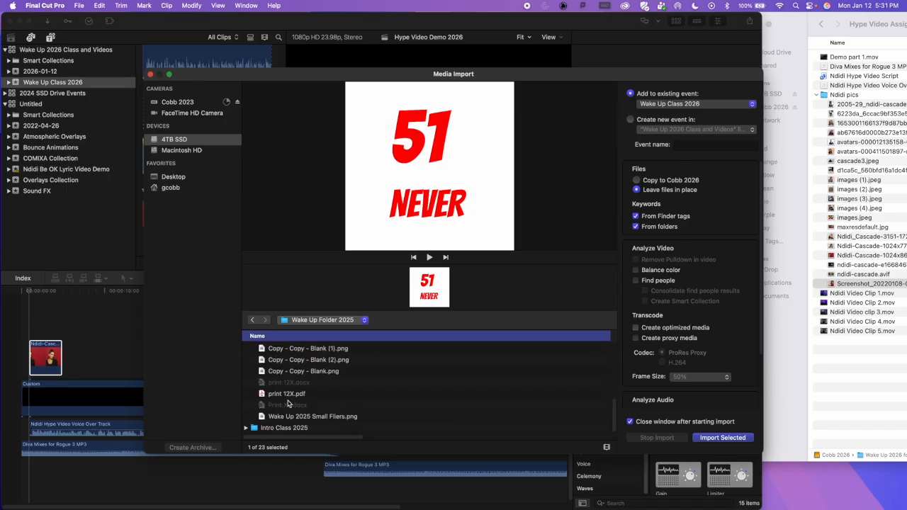
pyautogui.scroll(5, 297, 398)
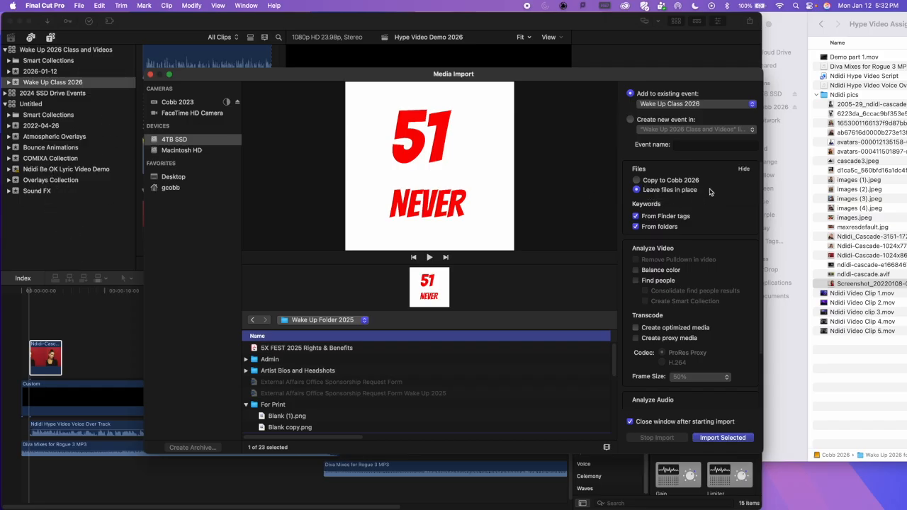
# Step: Import the selected Blank image into the Wake Up Class 2026 event with Leave files in place chosen, and preview it in the browser
pyautogui.click(636, 180)
pyautogui.click(637, 191)
pyautogui.click(740, 439)
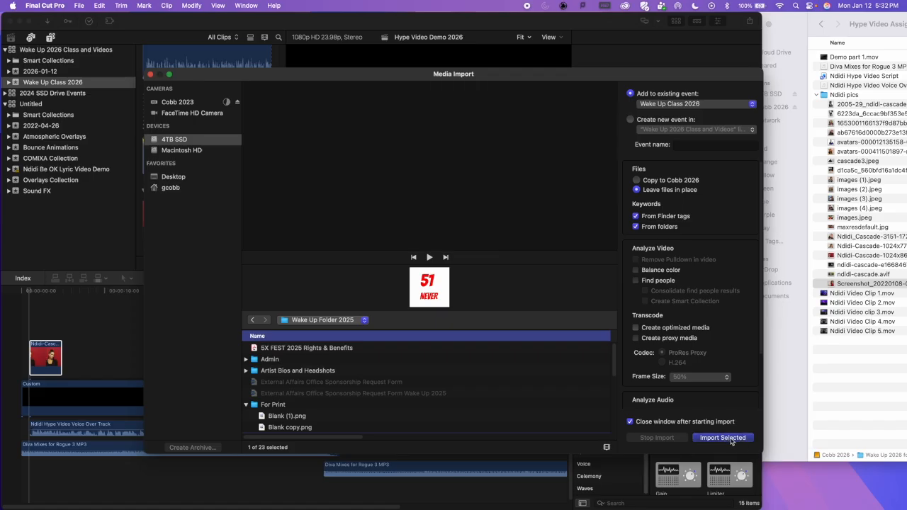
pyautogui.click(731, 439)
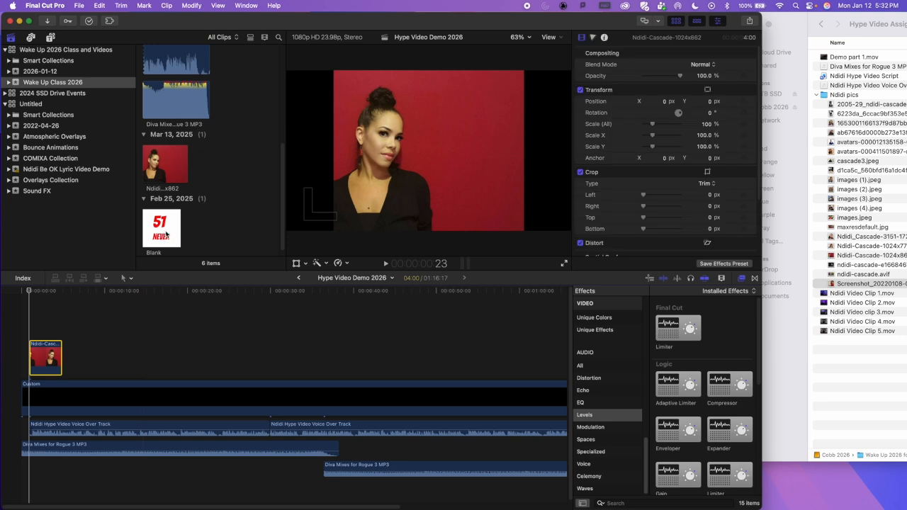
pyautogui.click(164, 234)
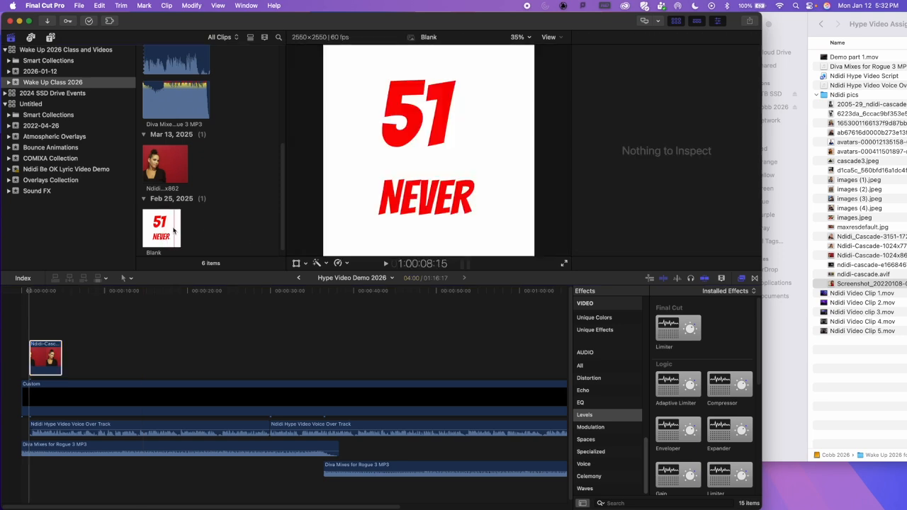
pyautogui.click(165, 230)
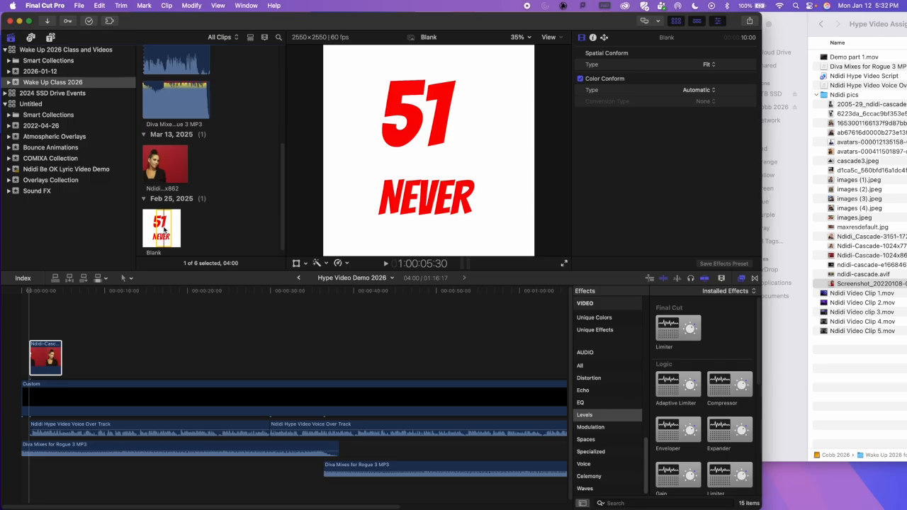
pyautogui.click(219, 225)
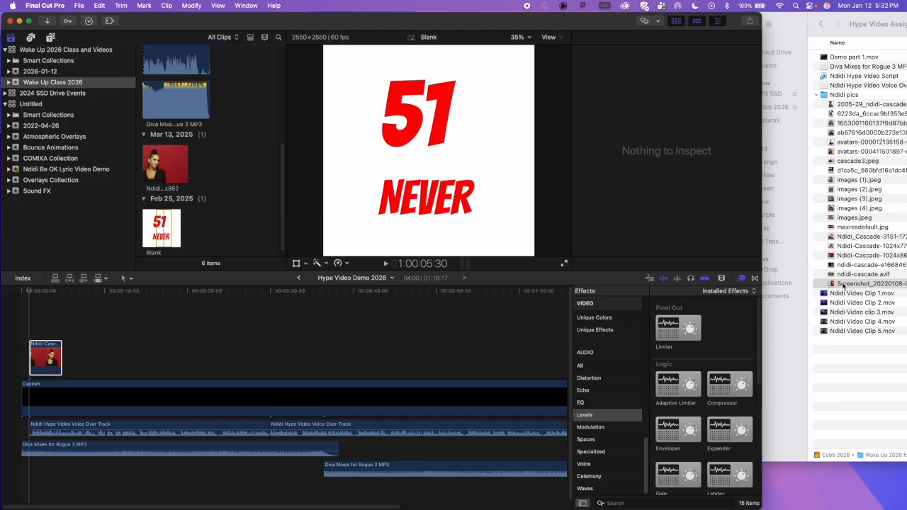
# Step: Add the Screenshot_20220108 picture from Finder after the first timeline picture, preview other candidates, and place Ndidi-Cascade-1024x778.jpg behind it
pyautogui.moveTo(833, 285); pyautogui.dragTo(71, 359)
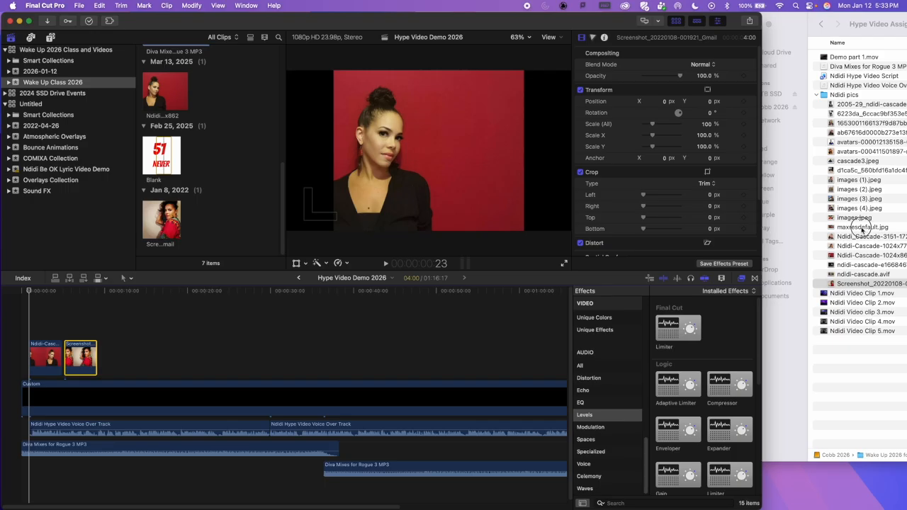
pyautogui.click(861, 226)
pyautogui.press('space')
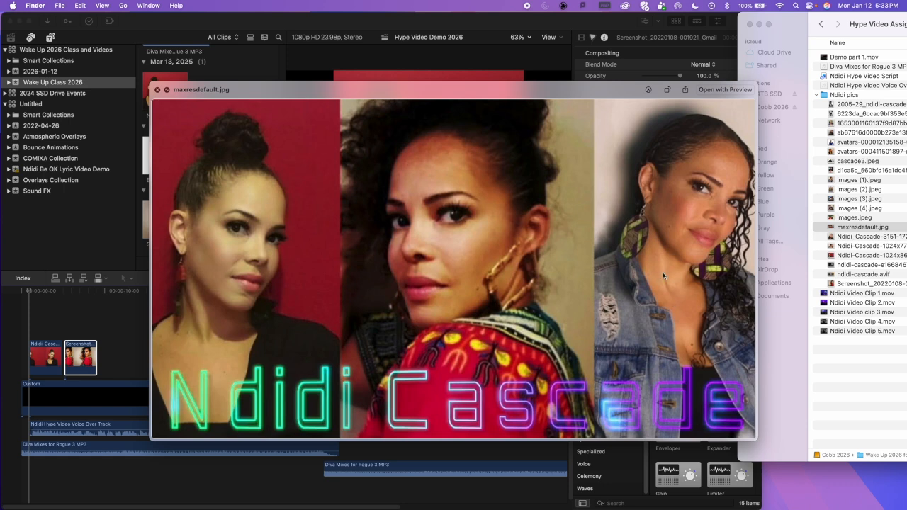
pyautogui.press('space')
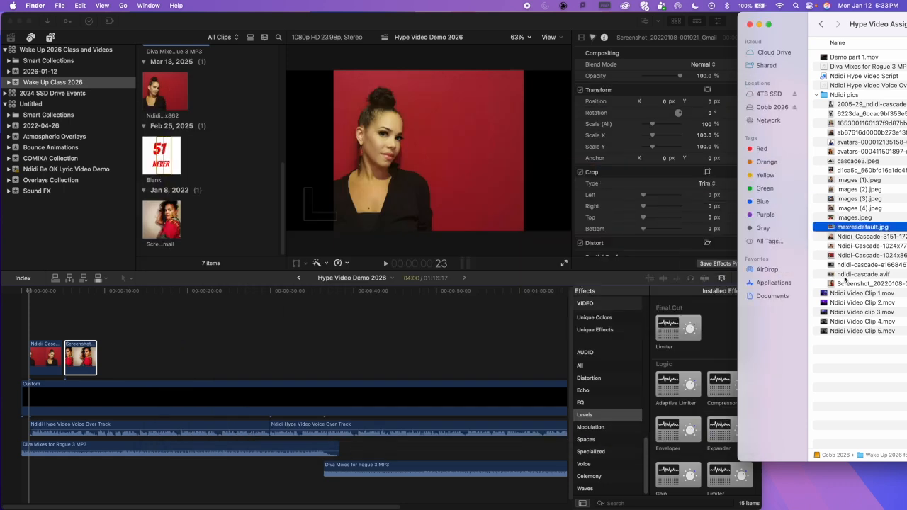
pyautogui.click(847, 275)
pyautogui.press('space')
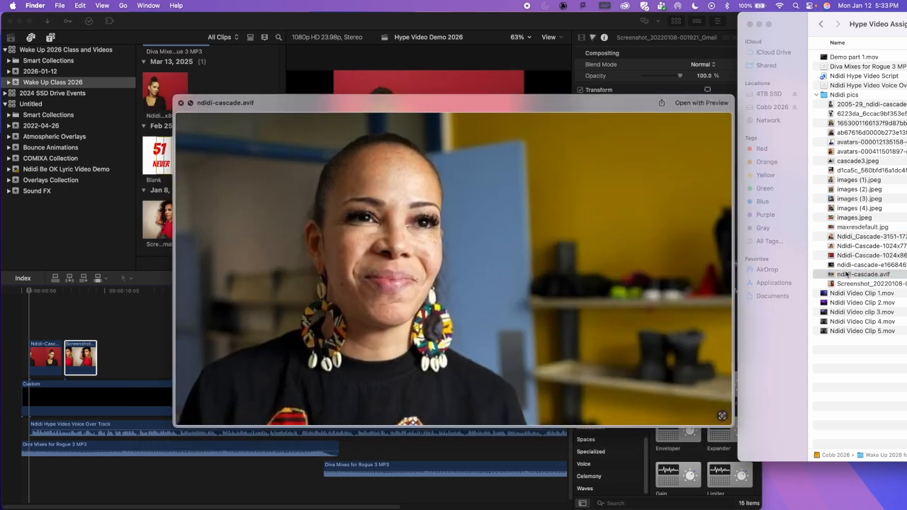
pyautogui.press('Up')
pyautogui.press('Up')
pyautogui.press('Up')
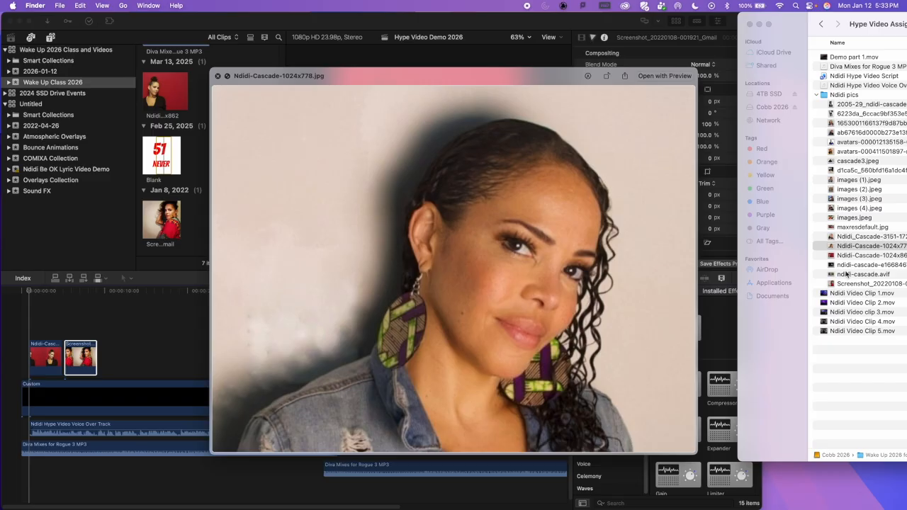
pyautogui.press('space')
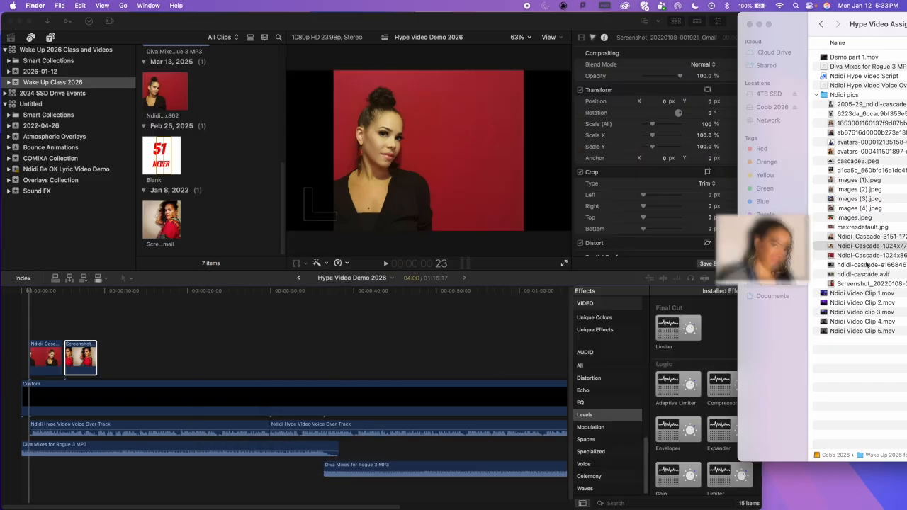
pyautogui.moveTo(832, 245); pyautogui.dragTo(103, 364)
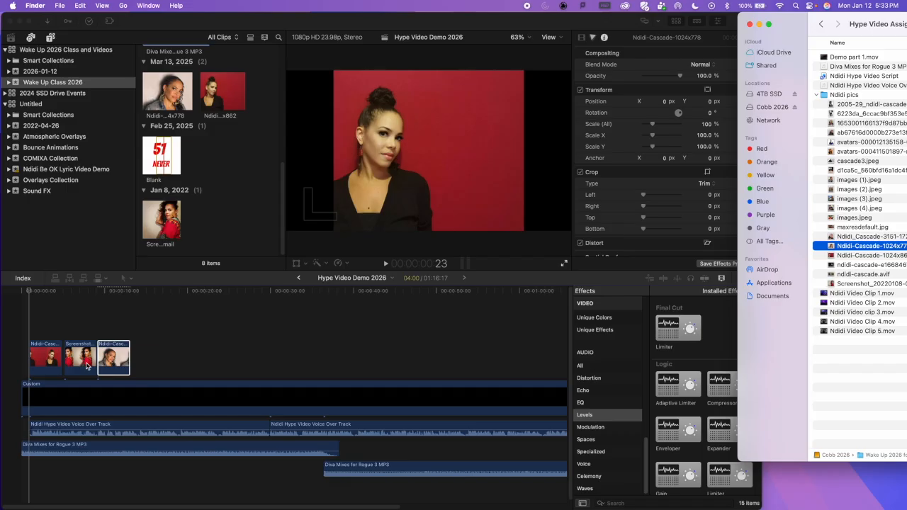
# Step: Return to Final Cut Pro, widen its window and enlarge the timeline around the three opening pictures
pyautogui.click(529, 20)
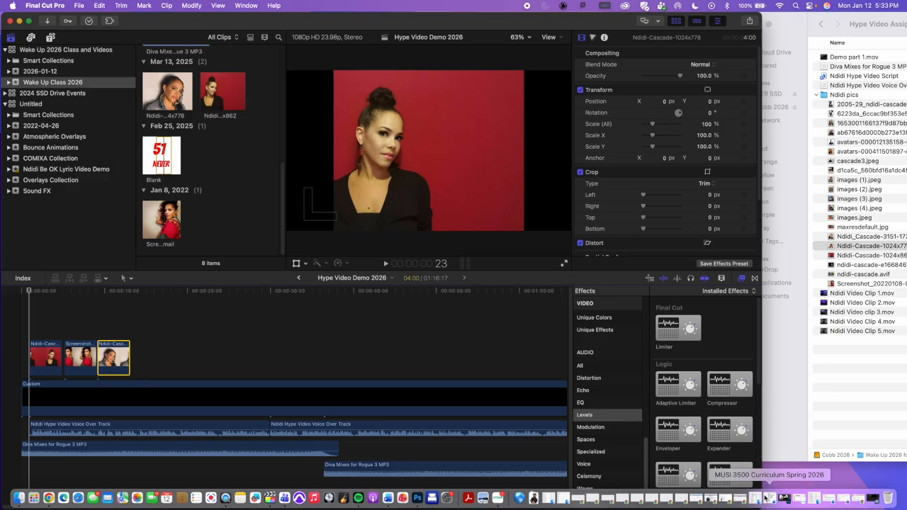
pyautogui.moveTo(760, 507); pyautogui.dragTo(905, 505)
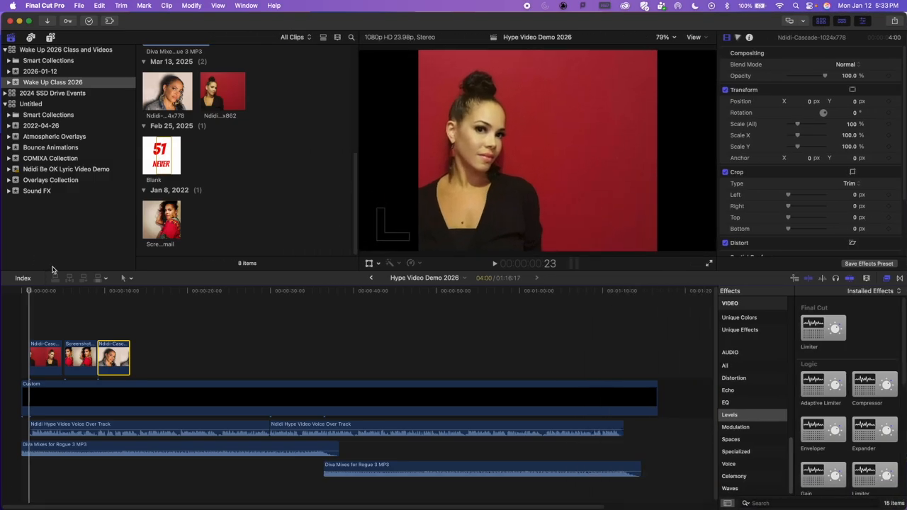
pyautogui.click(81, 290)
pyautogui.press('super+equal')
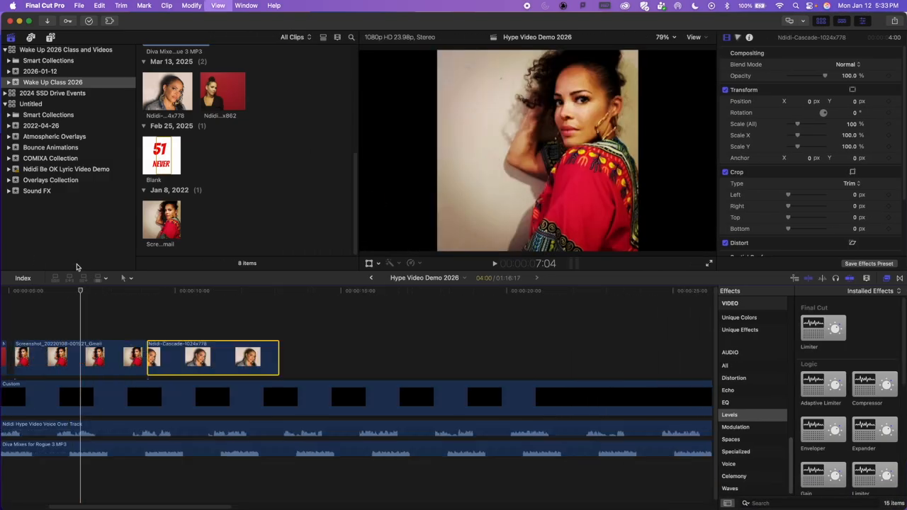
pyautogui.press('Home')
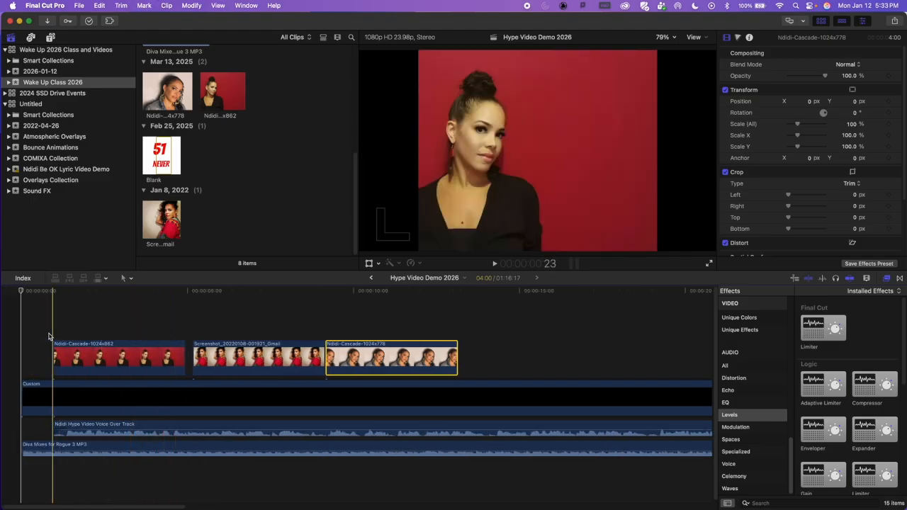
# Step: Play the opening repeatedly from the start to find where the first picture should enter, stopping the playhead at about 1:13
pyautogui.press('space')
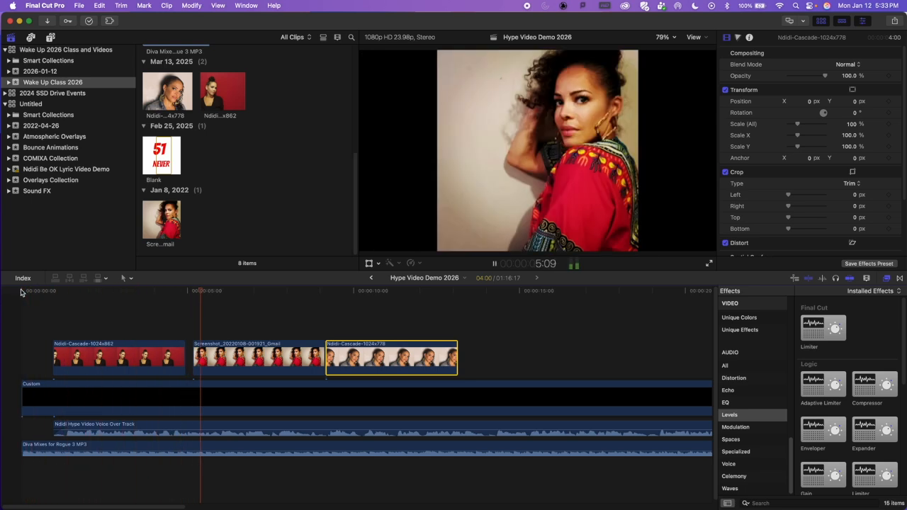
pyautogui.press('space')
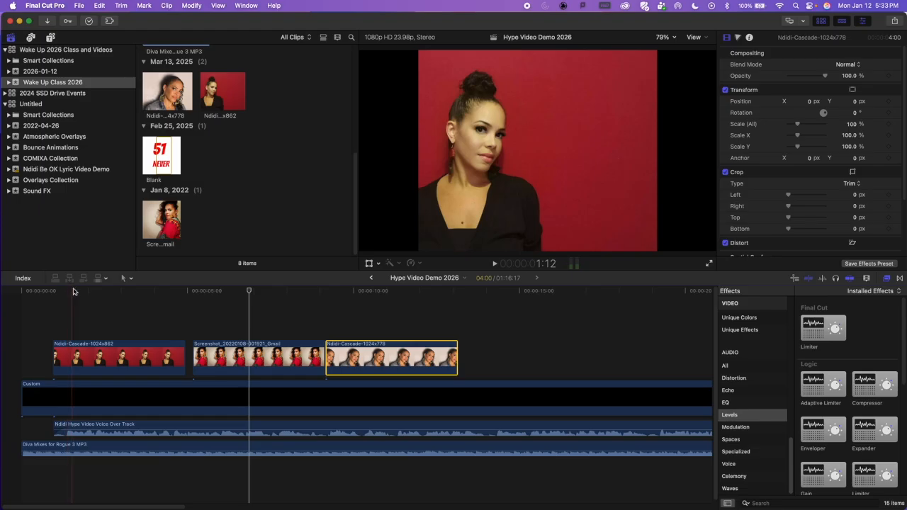
pyautogui.click(22, 291)
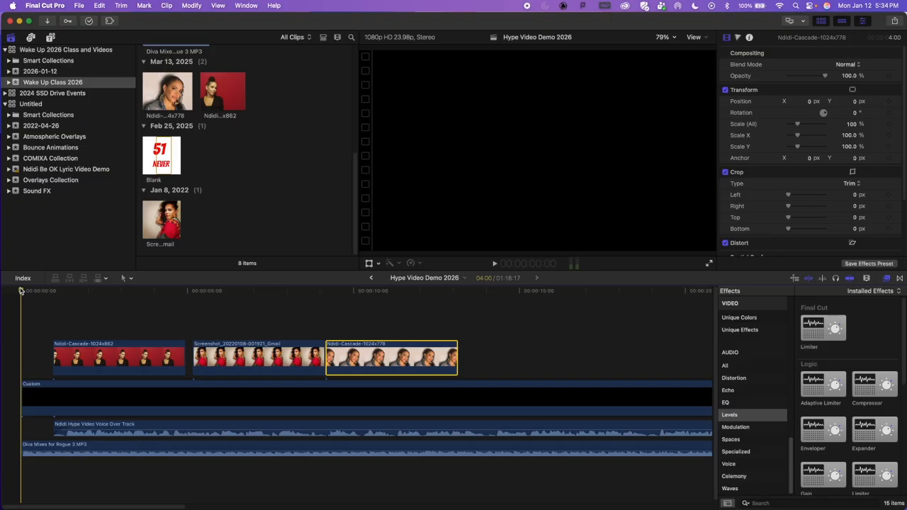
pyautogui.press('space')
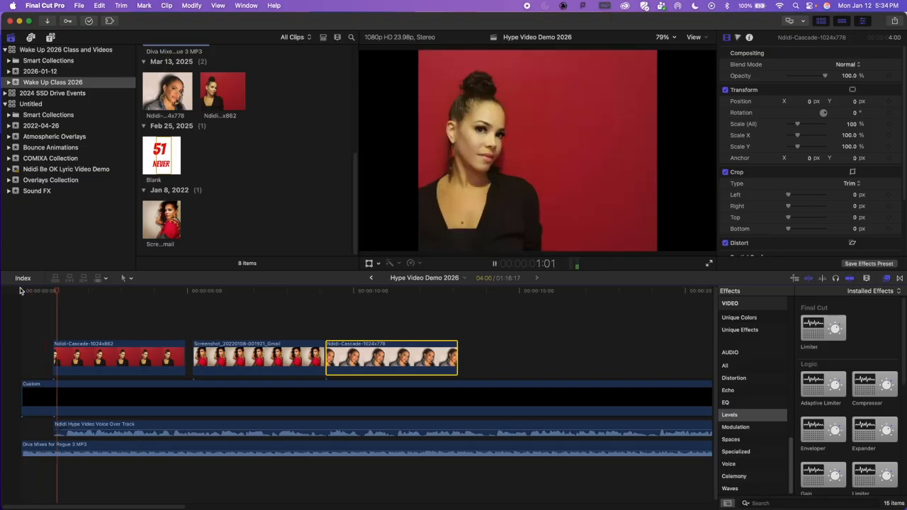
pyautogui.press('space')
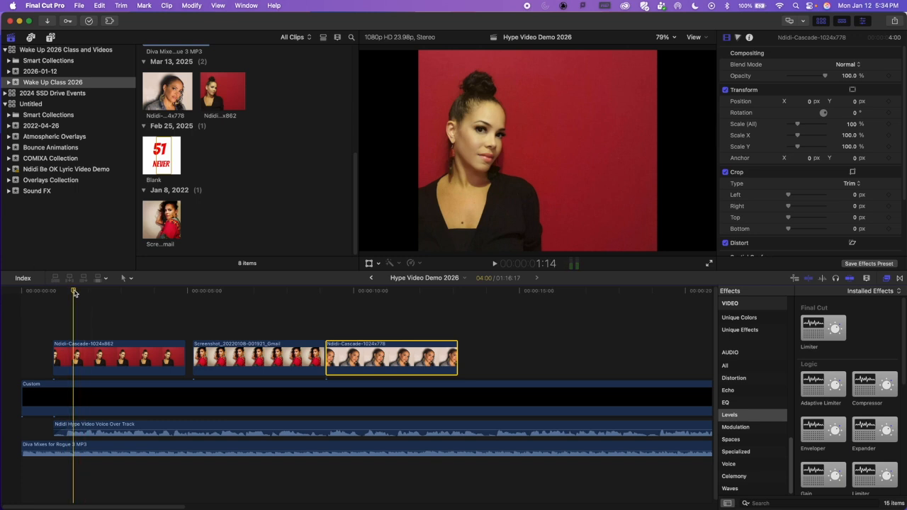
pyautogui.moveTo(73, 292); pyautogui.dragTo(21, 290)
pyautogui.press('space')
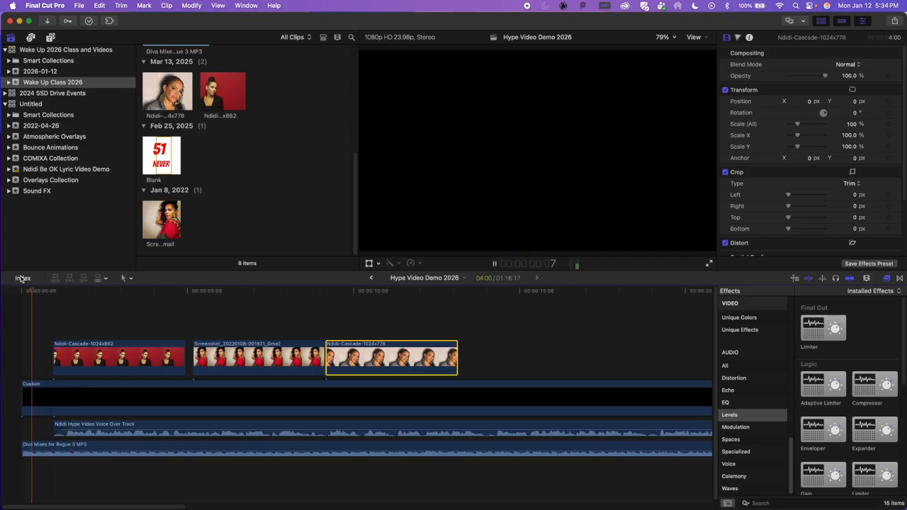
pyautogui.press('space')
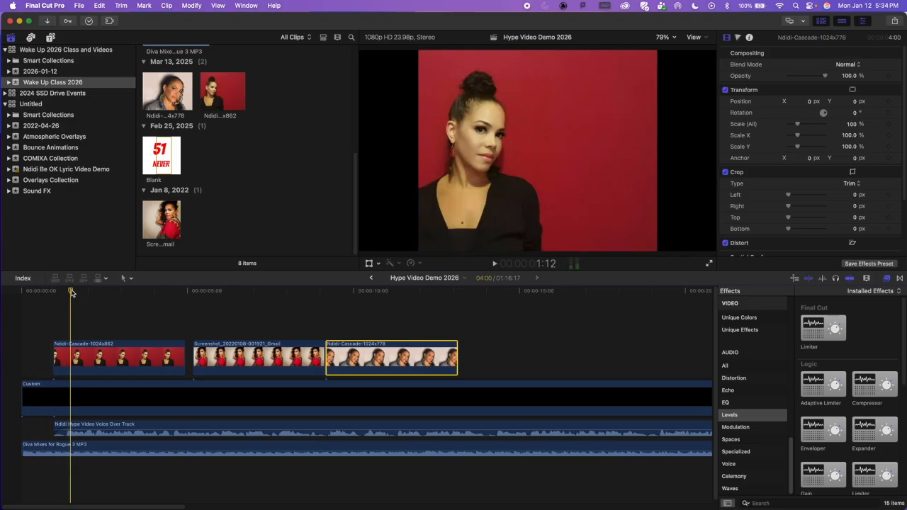
pyautogui.moveTo(70, 293); pyautogui.dragTo(21, 291)
pyautogui.press('space')
pyautogui.press('space')
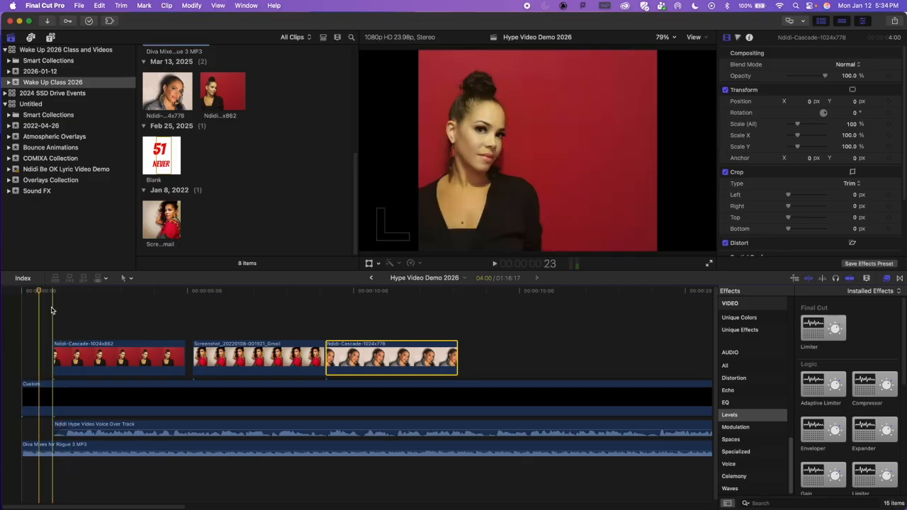
pyautogui.press('space')
pyautogui.press('space')
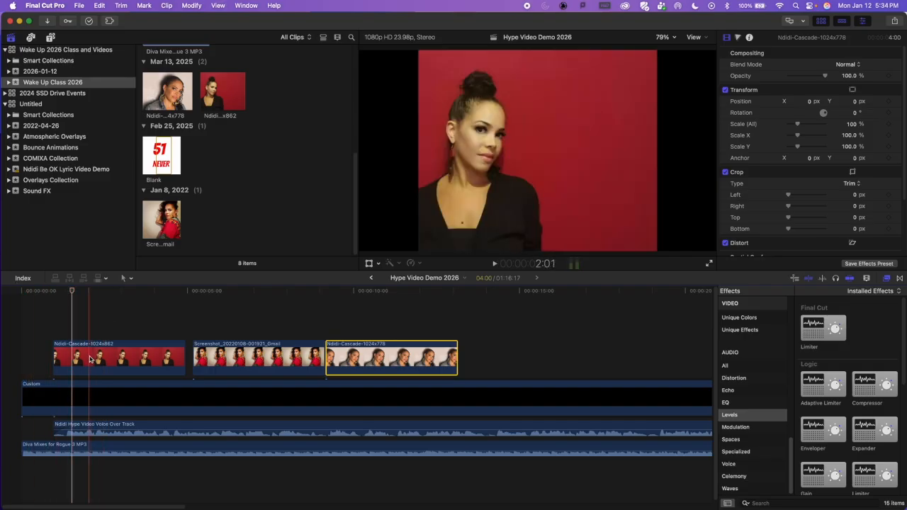
# Step: Move the first picture to start at the playhead, about 1:13, and replay the opening from the start to check its timing
pyautogui.moveTo(95, 358); pyautogui.dragTo(116, 319)
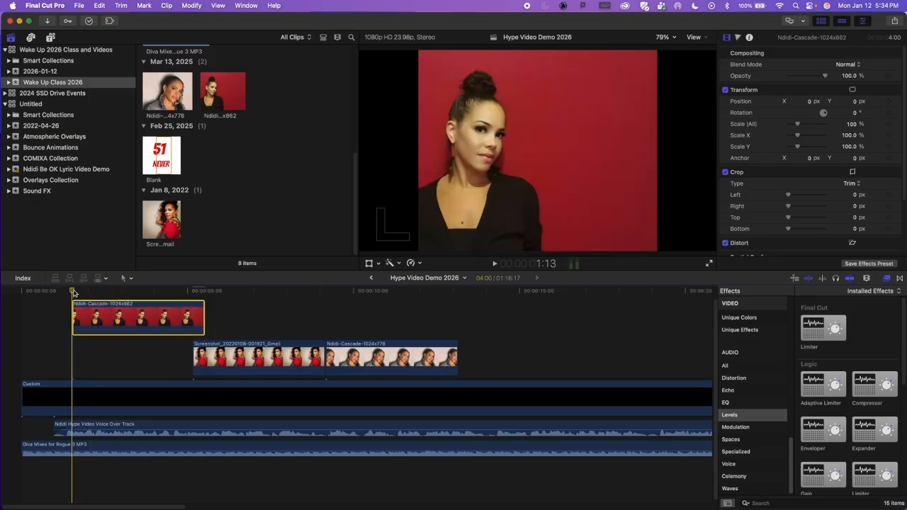
pyautogui.moveTo(73, 293); pyautogui.dragTo(20, 289)
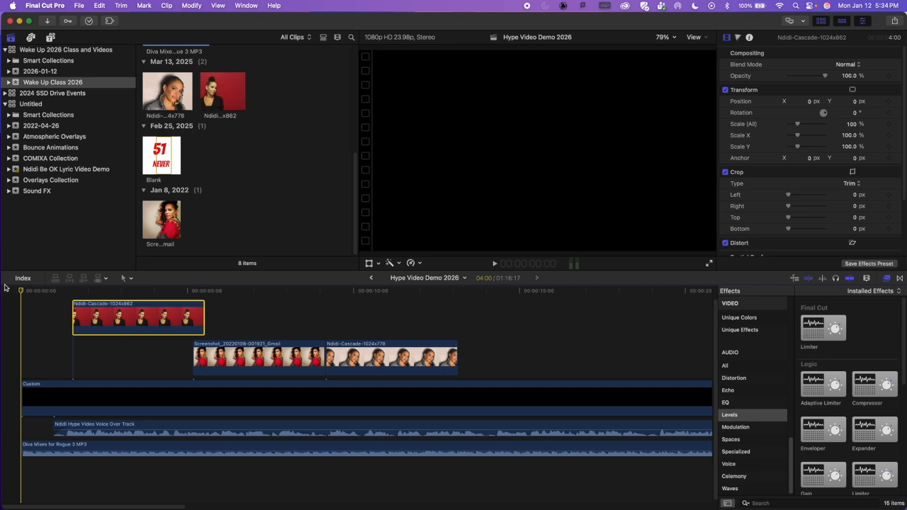
pyautogui.press('space')
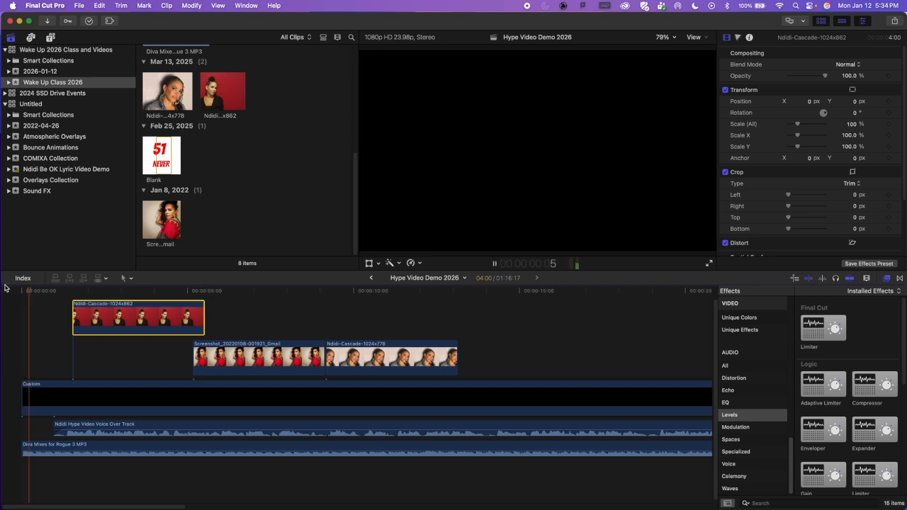
pyautogui.press('space')
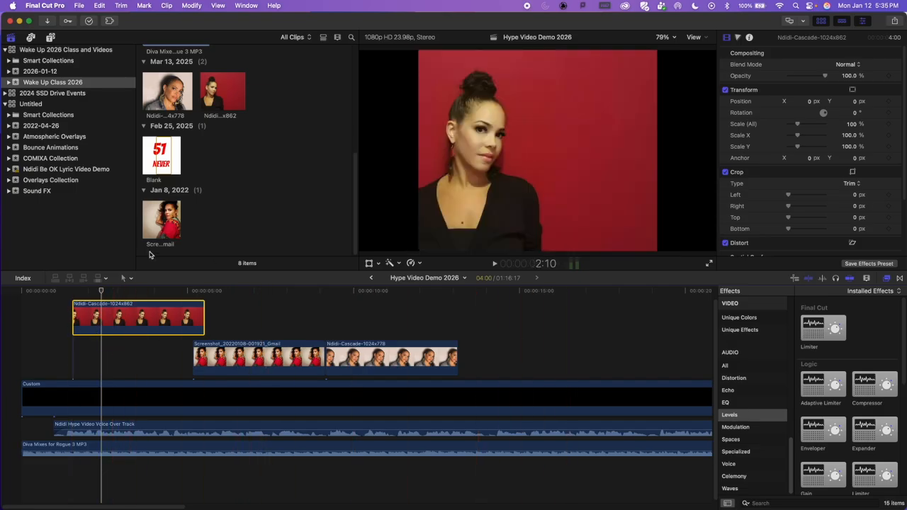
pyautogui.moveTo(49, 292); pyautogui.dragTo(10, 290)
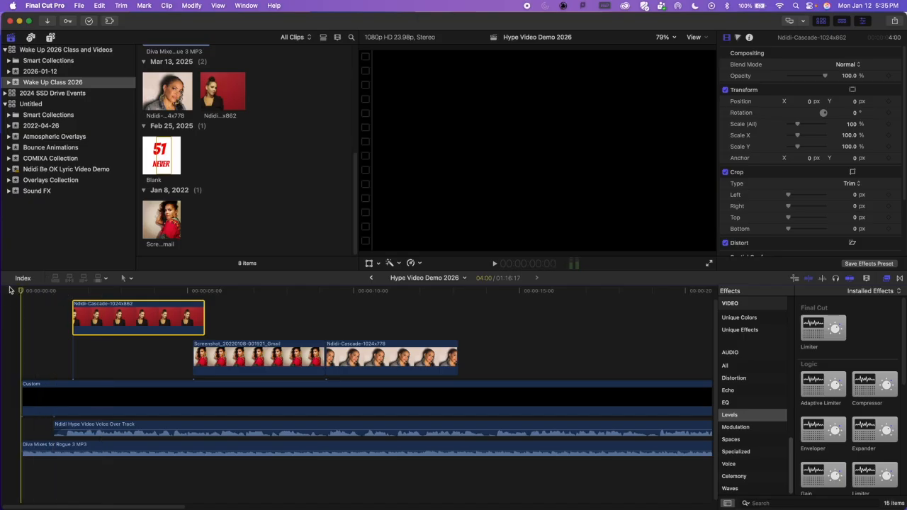
pyautogui.scroll(2, 21, 305)
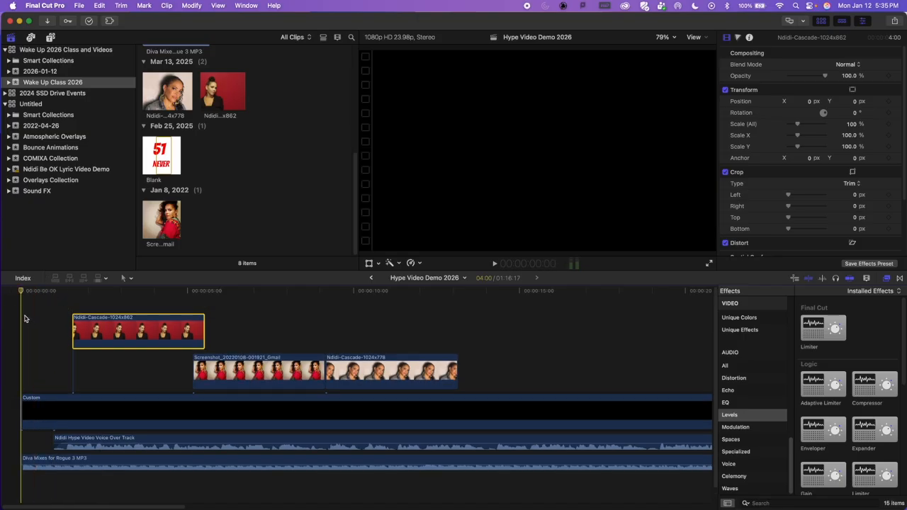
pyautogui.press('space')
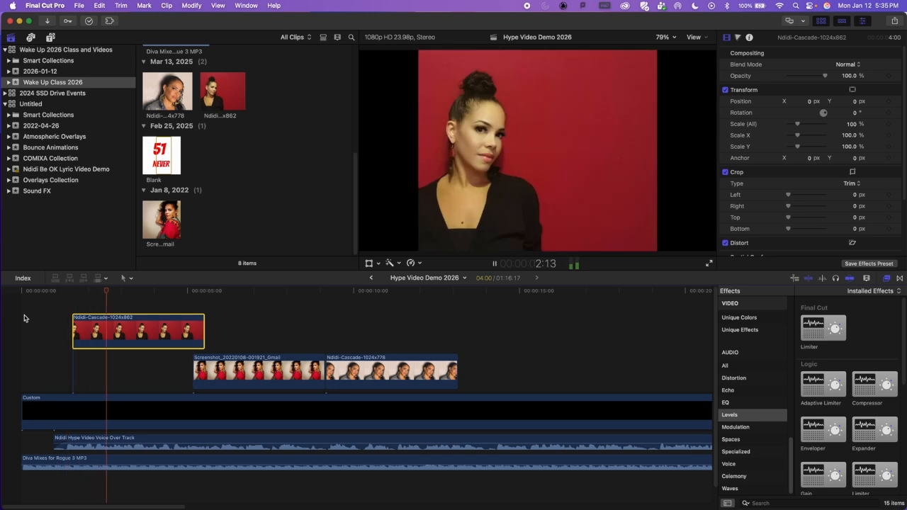
pyautogui.press('space')
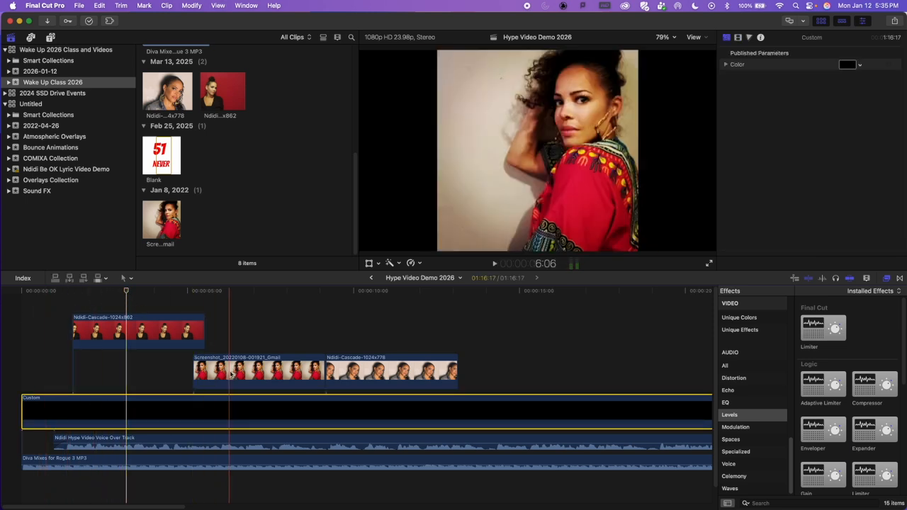
# Step: Move the Screenshot_20220108 picture to start at about 3:04, overlapping the first picture, and replay from the start until about 4:19
pyautogui.click(224, 379)
pyautogui.moveTo(224, 379); pyautogui.dragTo(162, 329)
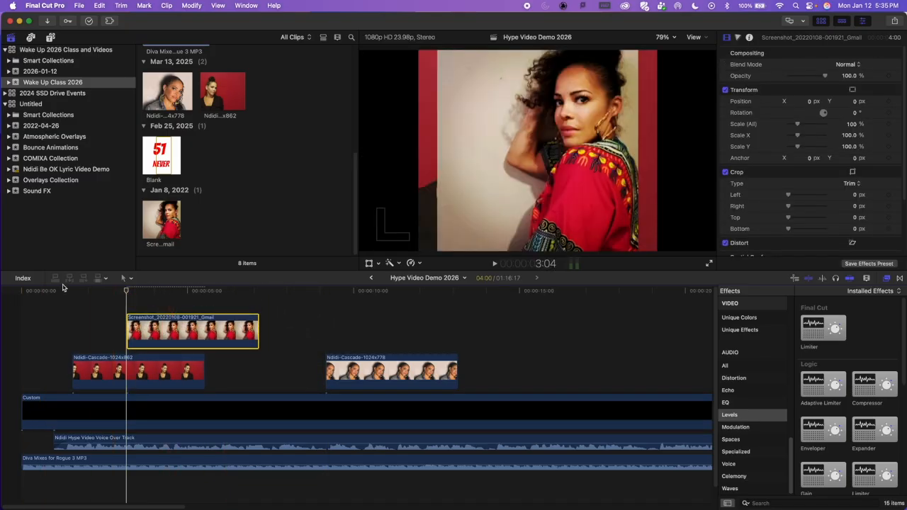
pyautogui.click(20, 291)
pyautogui.press('space')
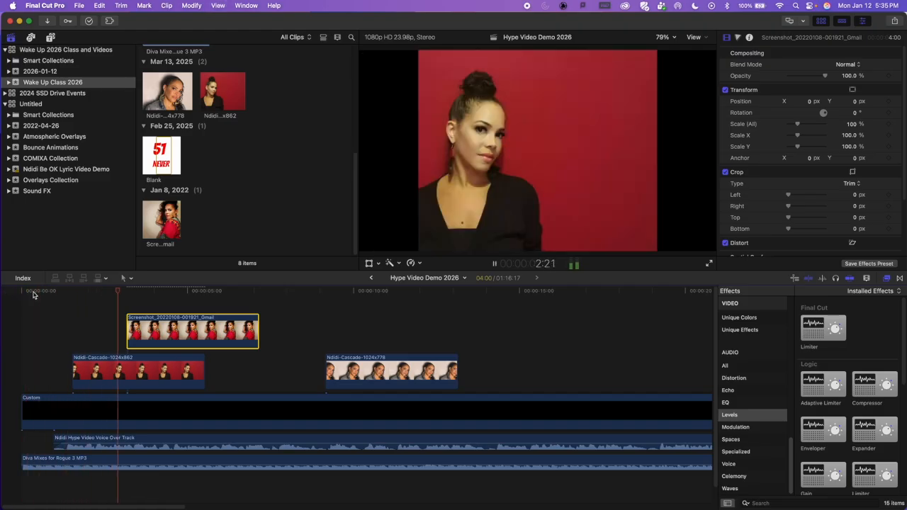
pyautogui.press('space')
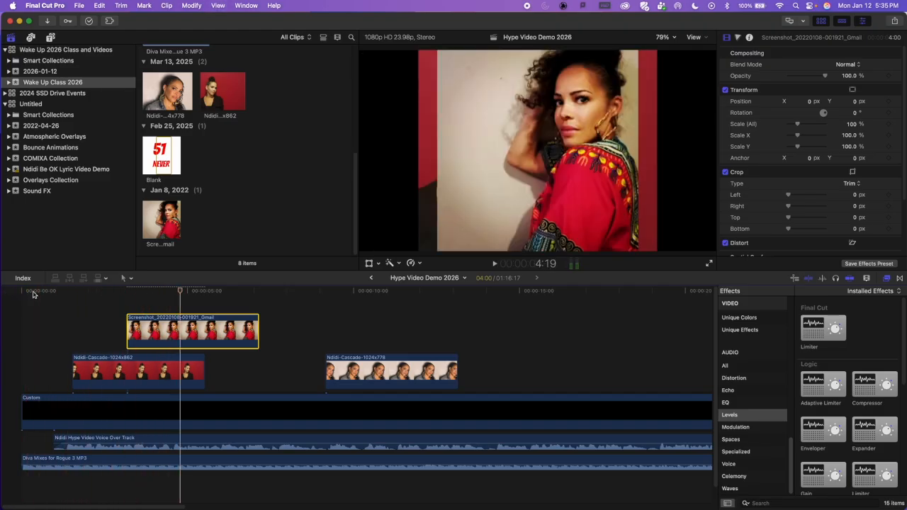
# Step: Move the Ndidi-Cascade-1024x778 picture to start at about 4:19, above the other two pictures, and replay the opening to check the timing
pyautogui.moveTo(372, 372); pyautogui.dragTo(220, 330)
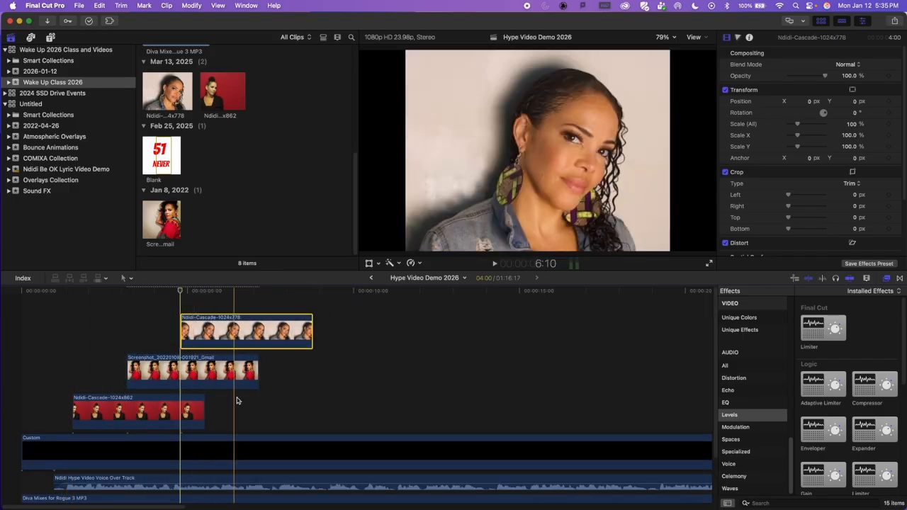
pyautogui.click(14, 293)
pyautogui.press('space')
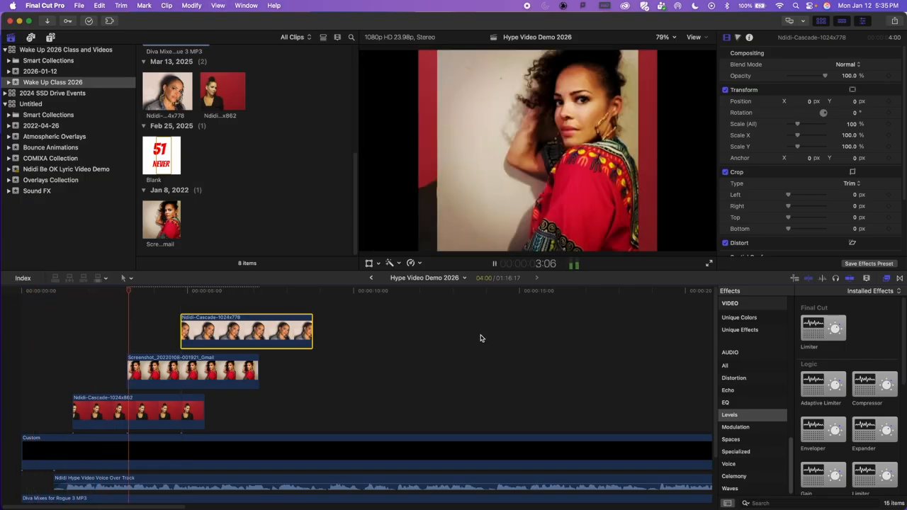
pyautogui.press('space')
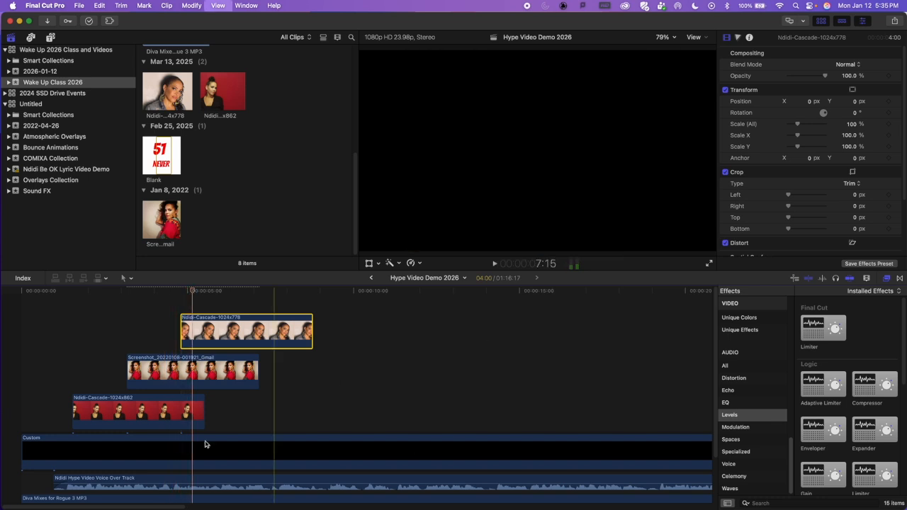
# Step: Shift the second and third pictures slightly earlier, replay the opening, and nudge the third picture a little earlier again
pyautogui.moveTo(154, 368); pyautogui.dragTo(149, 369)
pyautogui.moveTo(206, 330); pyautogui.dragTo(200, 330)
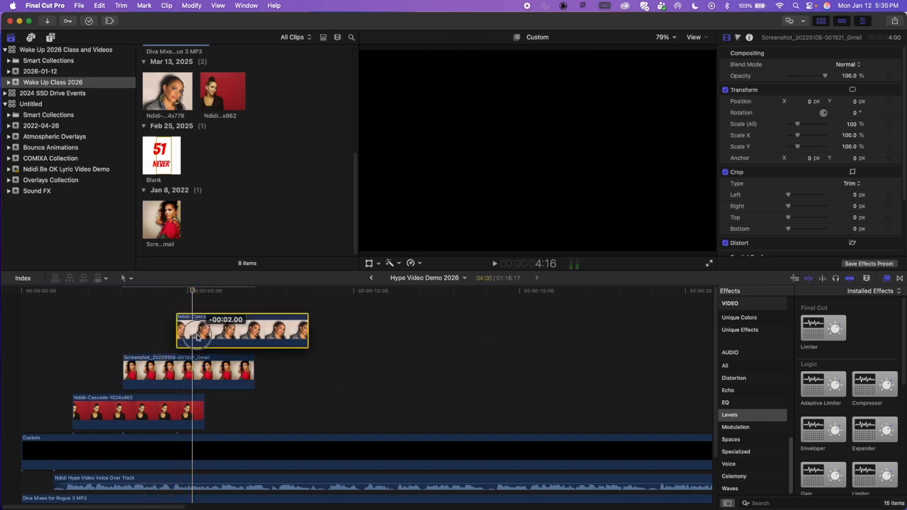
pyautogui.scroll(-2, 106, 398)
pyautogui.scroll(2, 71, 317)
pyautogui.moveTo(53, 287); pyautogui.dragTo(23, 286)
pyautogui.press('space')
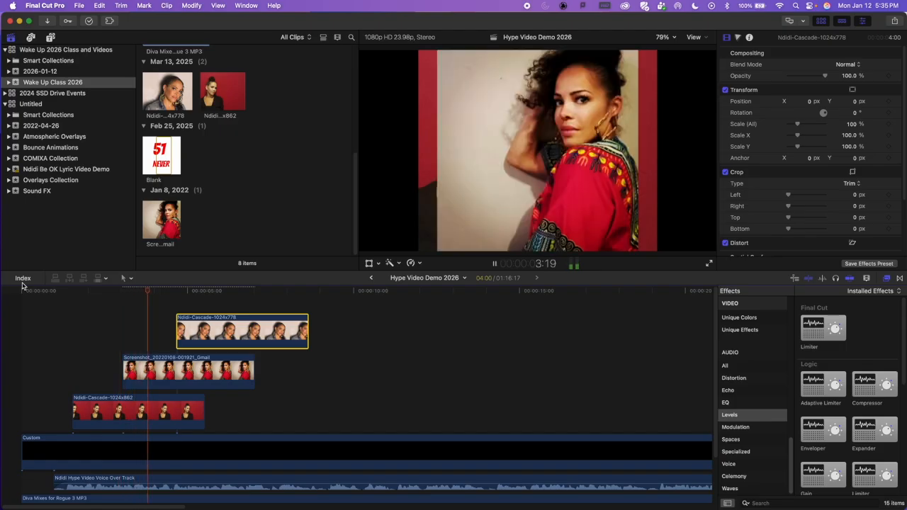
pyautogui.press('space')
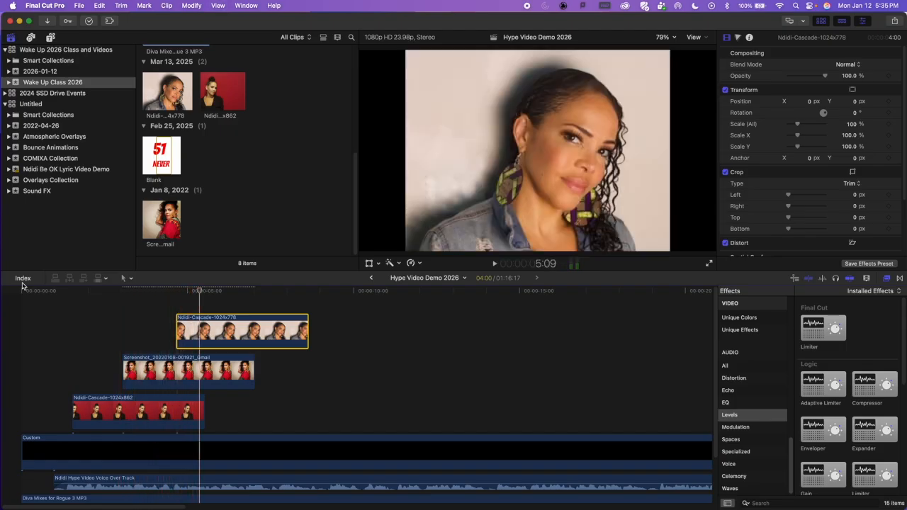
pyautogui.moveTo(222, 337); pyautogui.dragTo(219, 337)
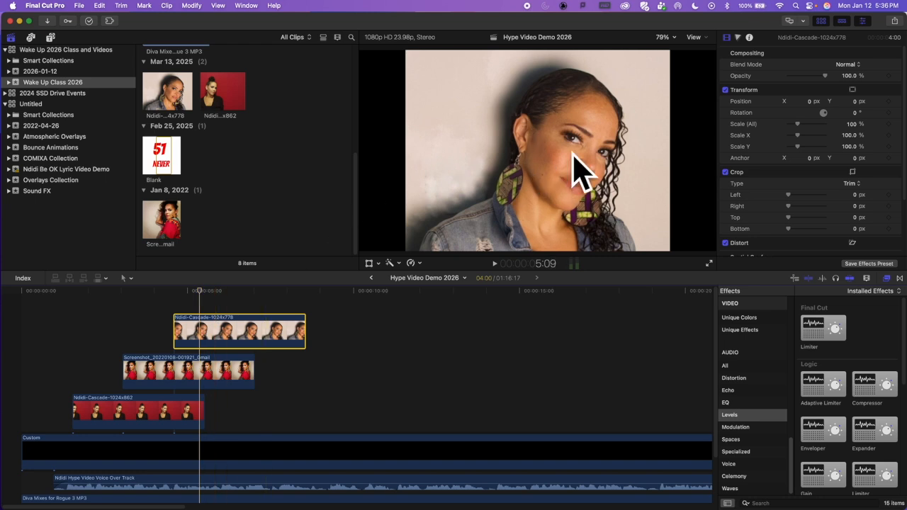
# Step: With the playhead on the first picture, use Transform to move it toward the left of the frame and enlarge it to about 131%
pyautogui.moveTo(203, 291); pyautogui.dragTo(200, 310)
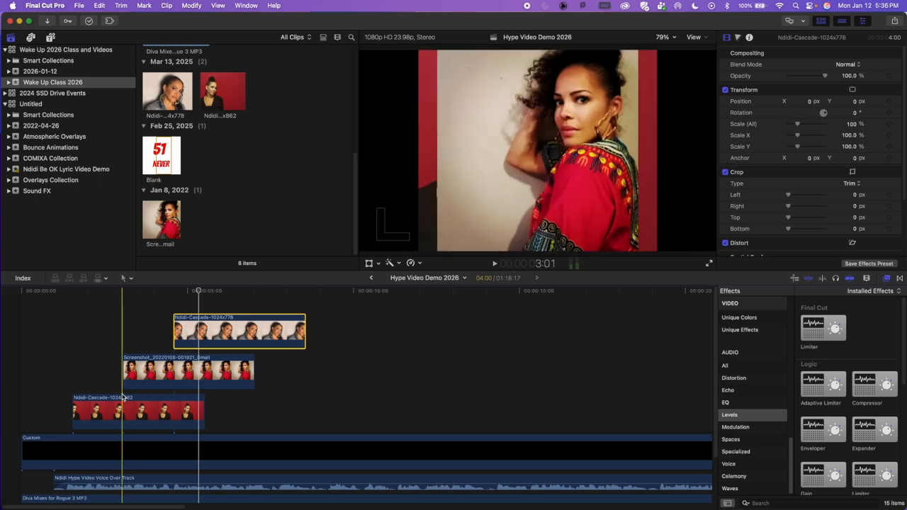
pyautogui.click(99, 309)
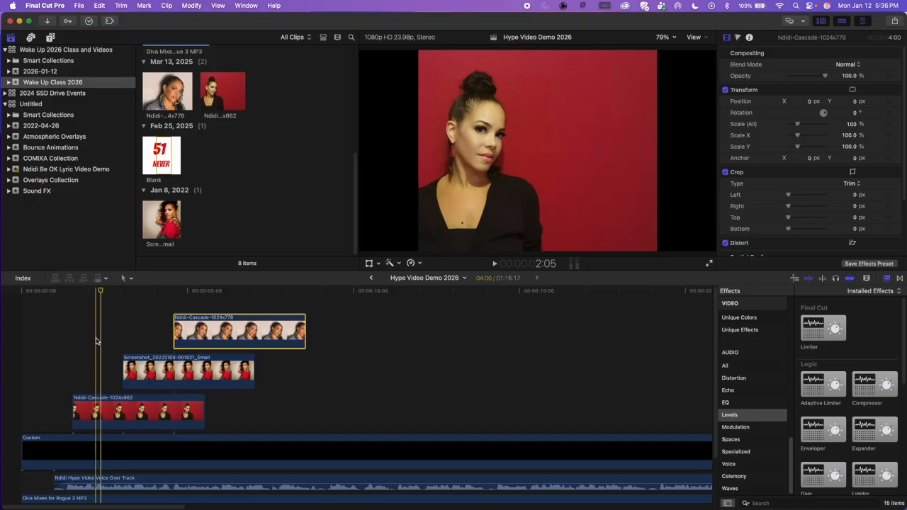
pyautogui.click(103, 410)
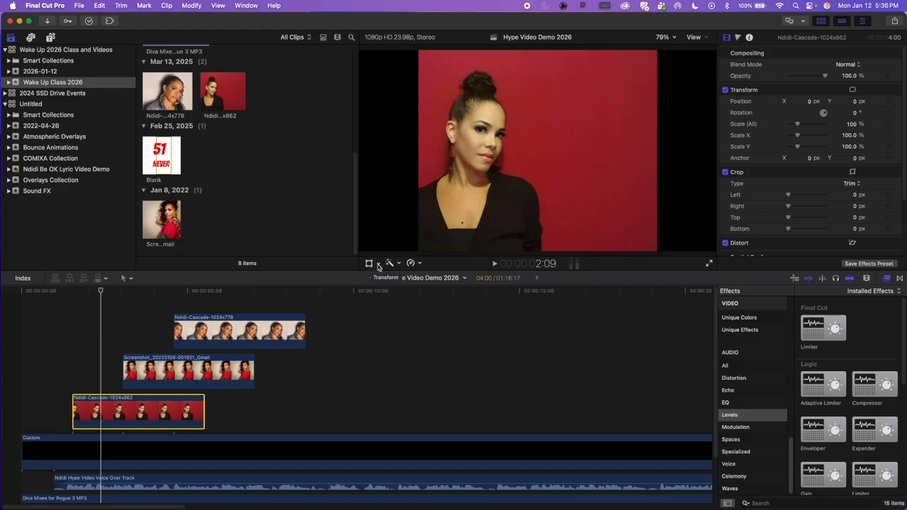
pyautogui.click(378, 264)
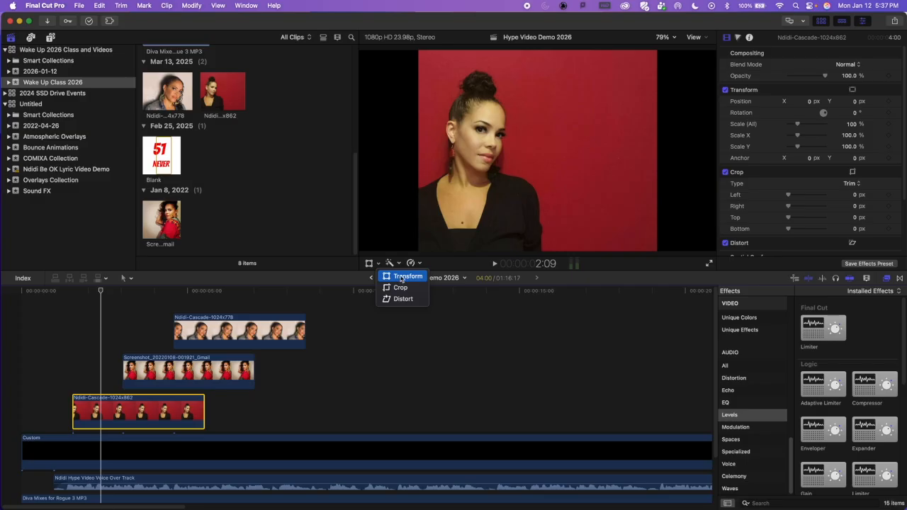
pyautogui.click(401, 278)
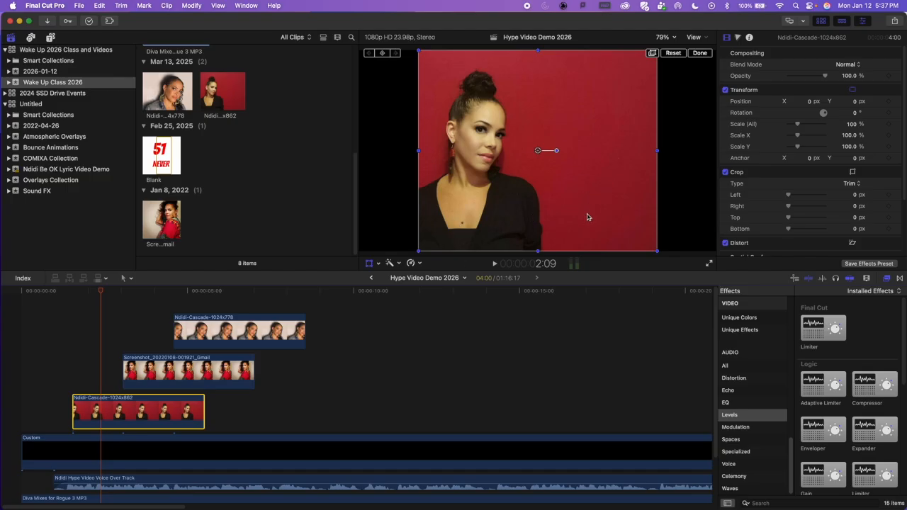
pyautogui.moveTo(608, 198); pyautogui.dragTo(554, 197)
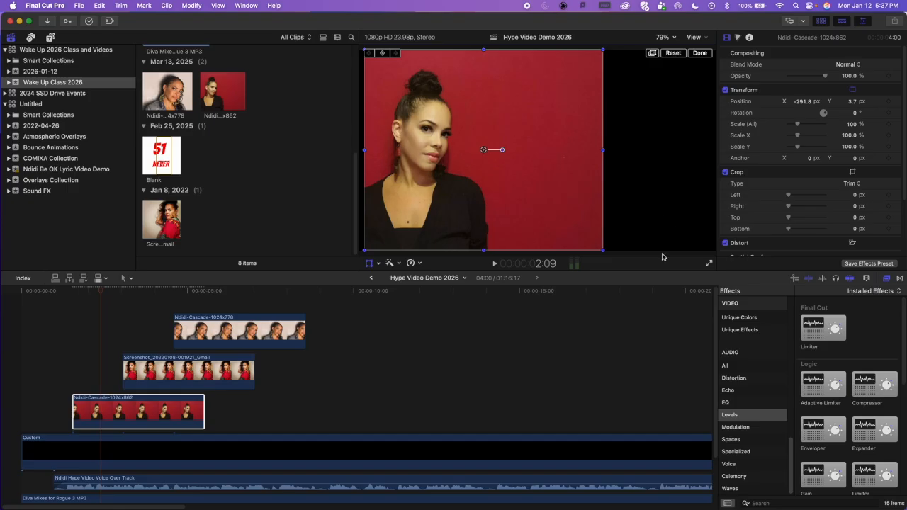
pyautogui.moveTo(601, 248); pyautogui.dragTo(633, 273)
pyautogui.moveTo(560, 222)
pyautogui.mouseDown()
pyautogui.moveTo(547, 212)
pyautogui.moveTo(560, 202)
pyautogui.moveTo(546, 221)
pyautogui.moveTo(555, 222)
pyautogui.mouseUp()
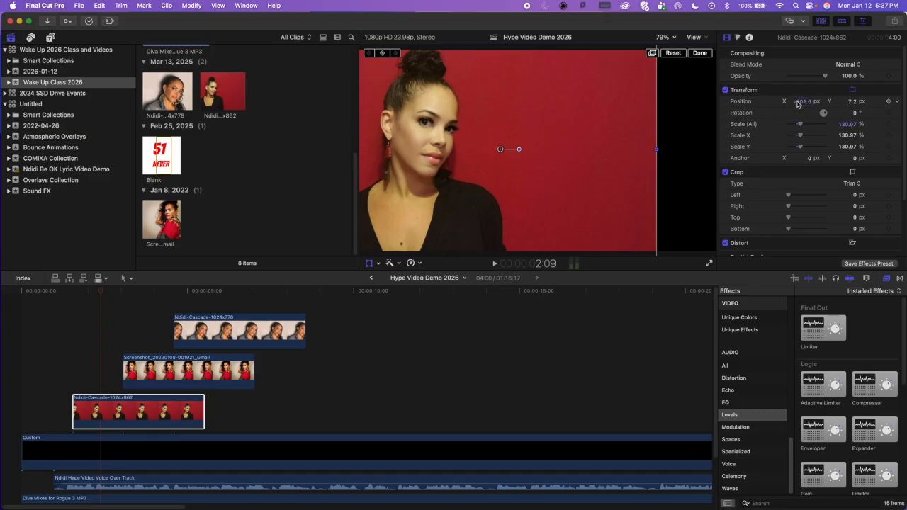
# Step: Try the first picture smaller in the upper left of the frame, scaled to 81.76% at about X -416.6, Y 86.5 px
pyautogui.moveTo(552, 199); pyautogui.dragTo(500, 141)
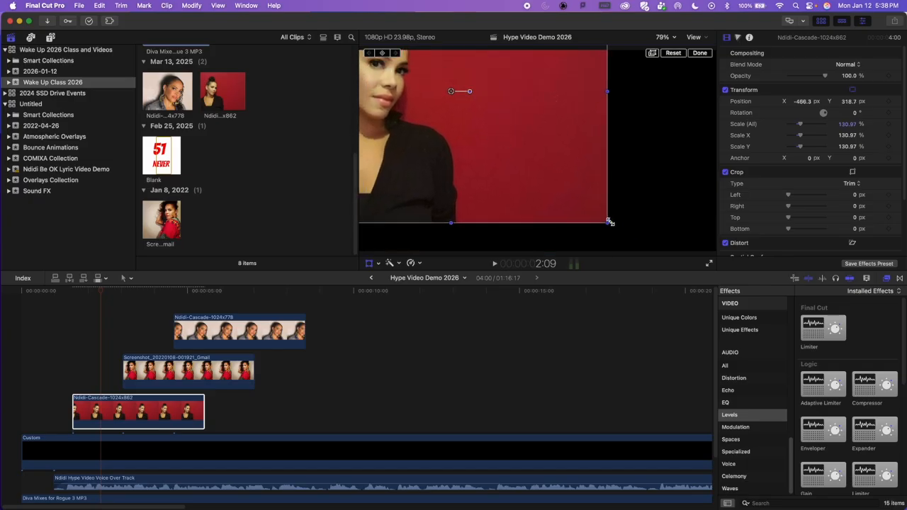
pyautogui.moveTo(609, 222); pyautogui.dragTo(549, 174)
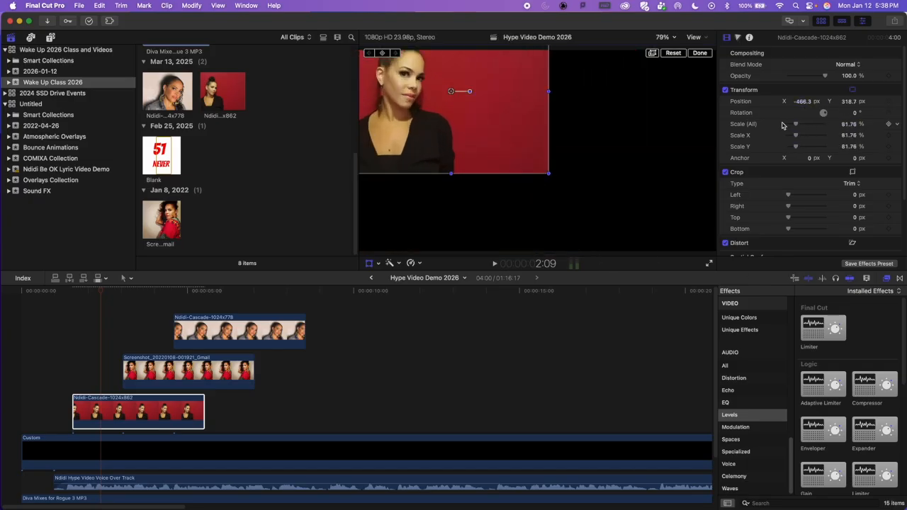
pyautogui.moveTo(486, 144); pyautogui.dragTo(492, 183)
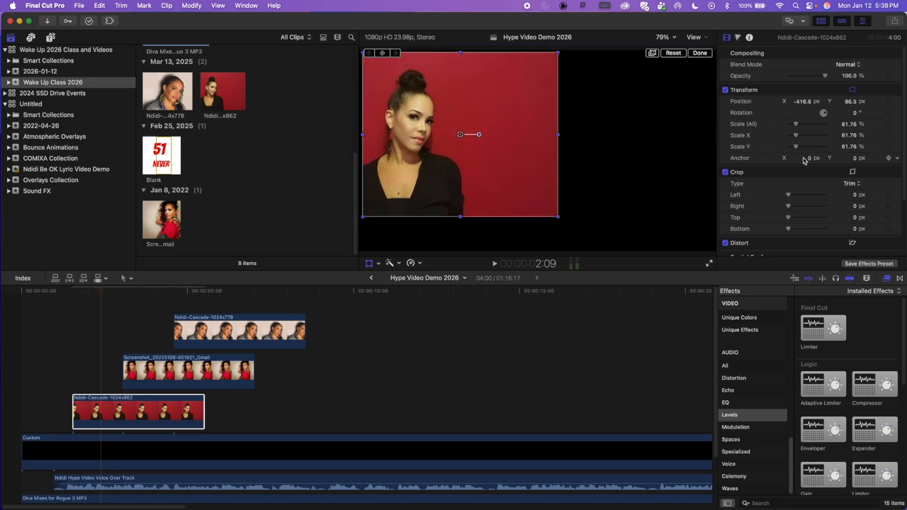
# Step: Enlarge the first picture to about 136.32% at position X -169.7, Y -7.0 px and leave the Transform controls
pyautogui.moveTo(797, 125); pyautogui.dragTo(851, 101)
pyautogui.moveTo(568, 218); pyautogui.dragTo(521, 184)
pyautogui.moveTo(590, 236); pyautogui.dragTo(607, 250)
pyautogui.moveTo(496, 192); pyautogui.dragTo(545, 223)
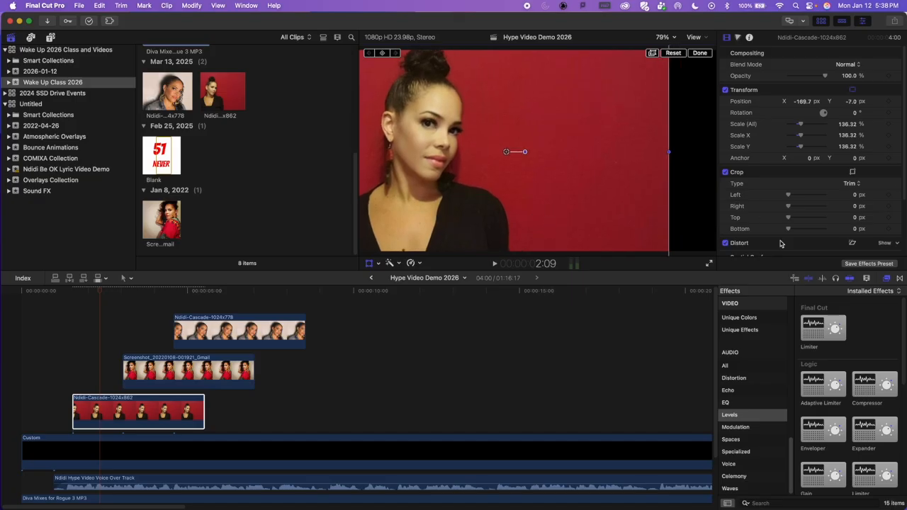
pyautogui.click(498, 362)
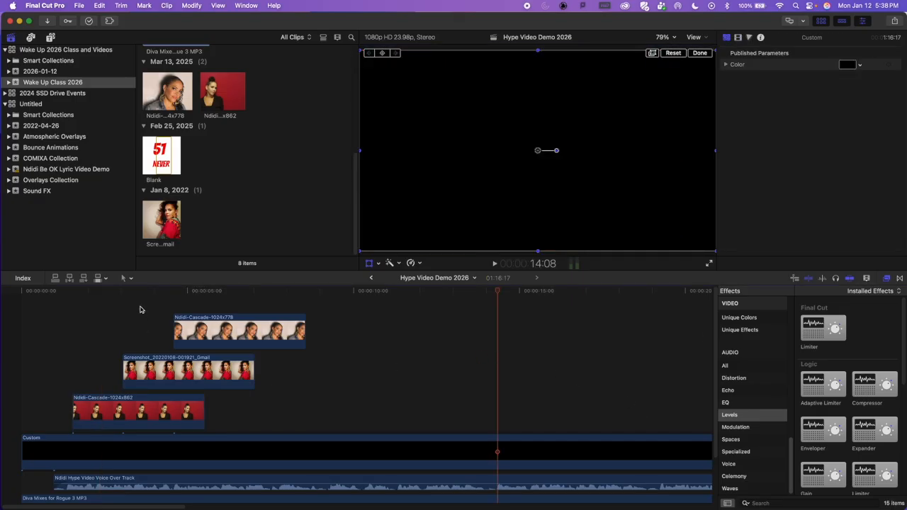
pyautogui.click(99, 292)
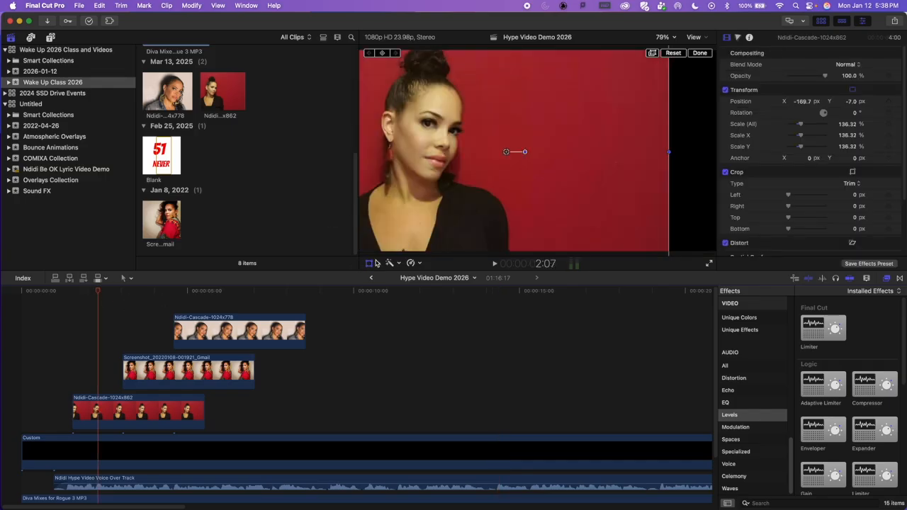
pyautogui.click(373, 265)
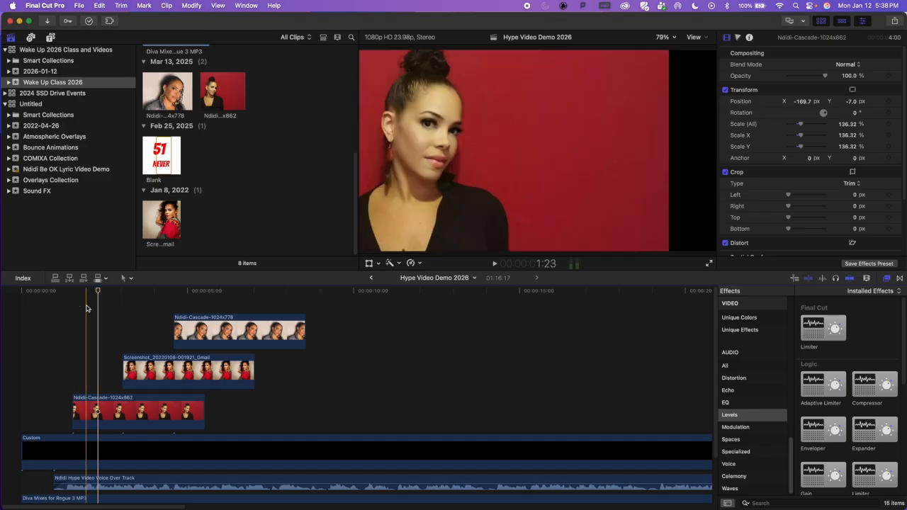
# Step: Fine-tune the first picture by setting its overall scale to 127% and its X position to -210.7 px
pyautogui.click(99, 405)
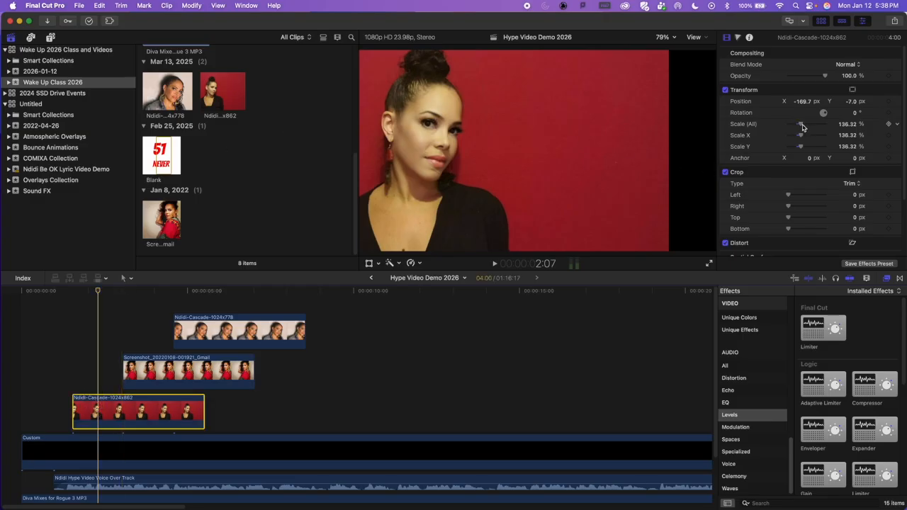
pyautogui.moveTo(801, 127); pyautogui.dragTo(801, 125)
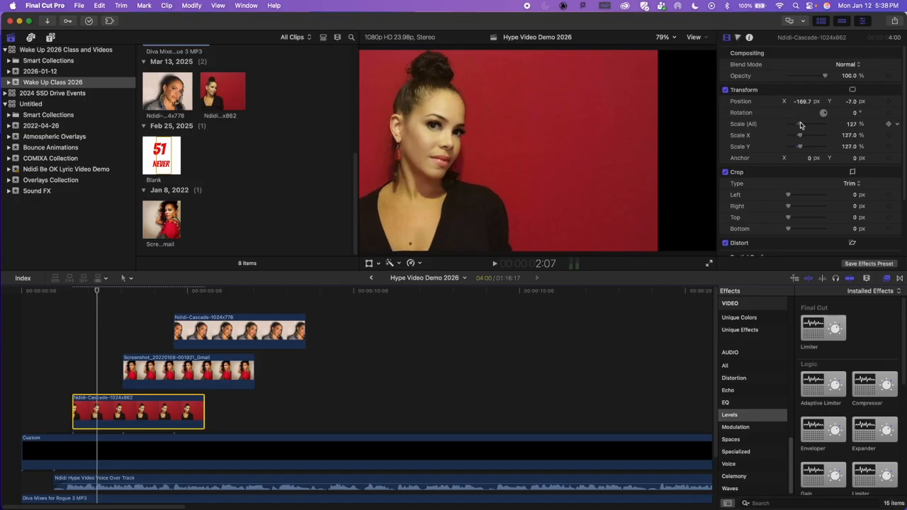
pyautogui.moveTo(805, 101); pyautogui.dragTo(776, 101)
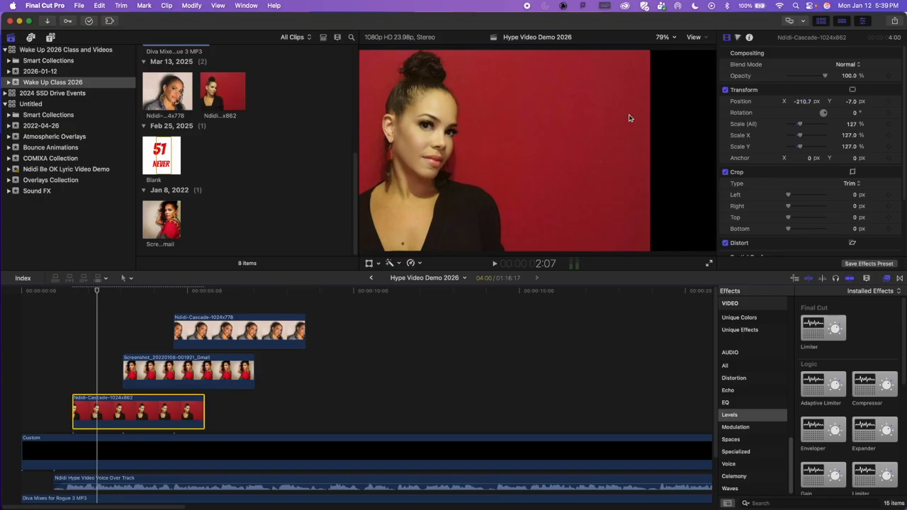
# Step: Try the on-screen Crop tool on the first picture's right edge, close it, and set the right trim to 541 px
pyautogui.scroll(-2, 779, 192)
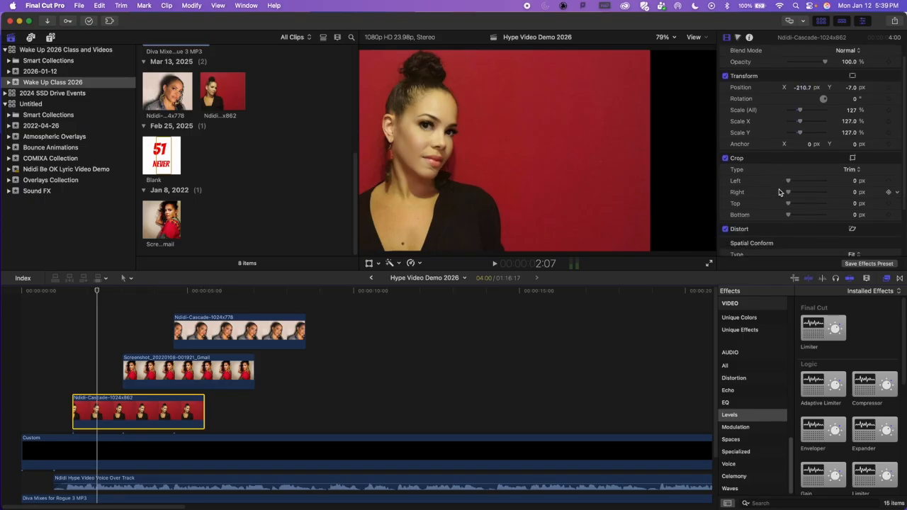
pyautogui.scroll(-2, 740, 170)
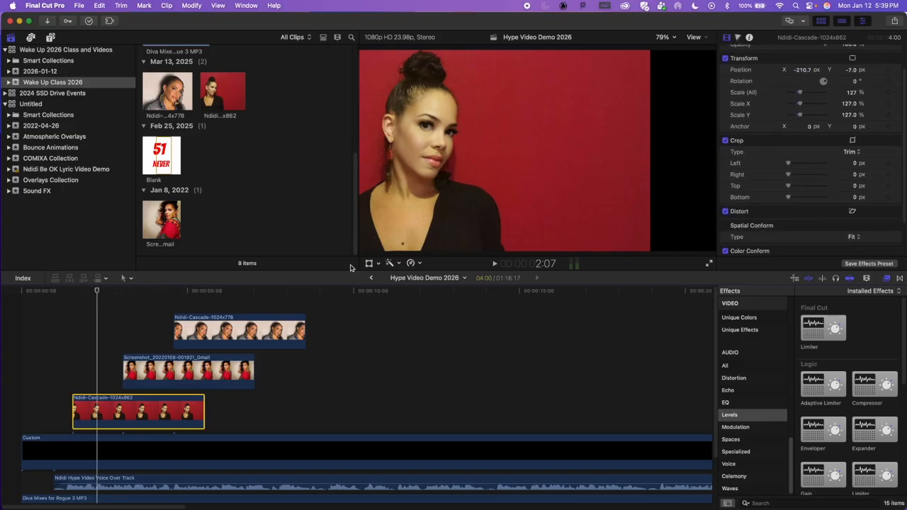
pyautogui.click(375, 263)
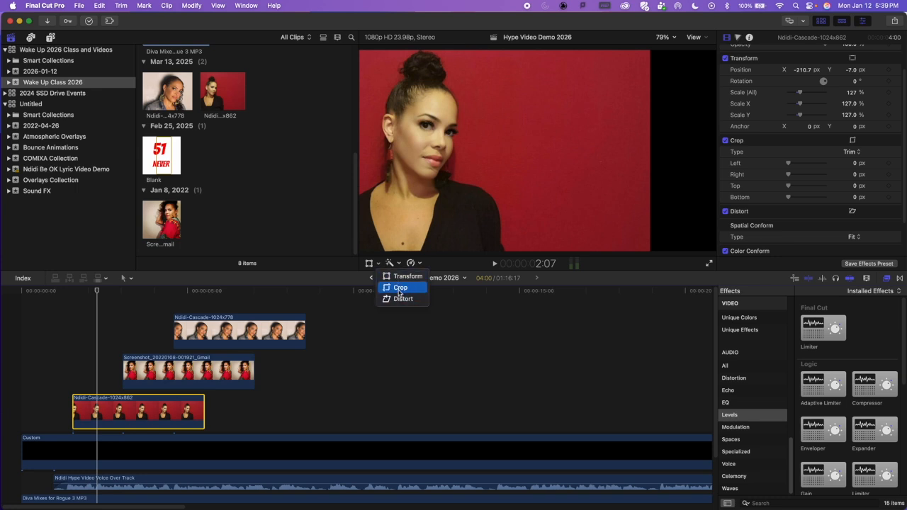
pyautogui.click(399, 287)
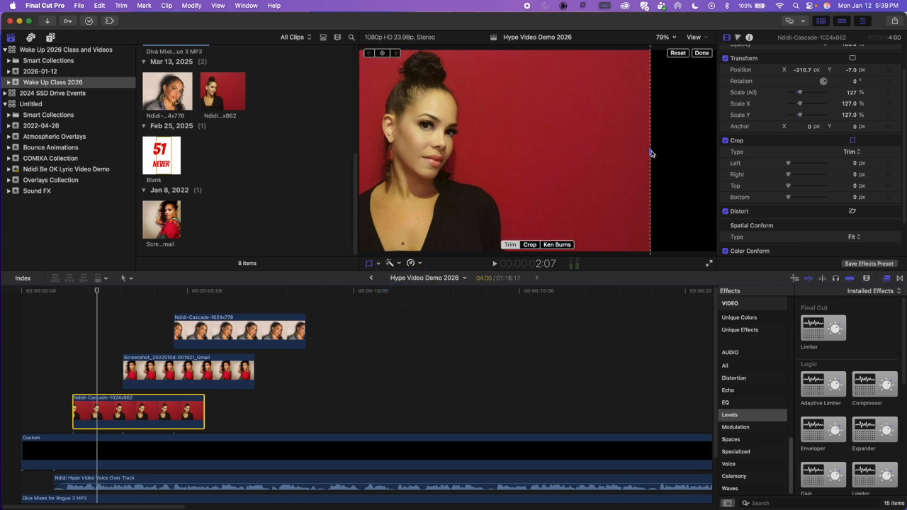
pyautogui.moveTo(651, 154); pyautogui.dragTo(687, 146)
pyautogui.click(368, 263)
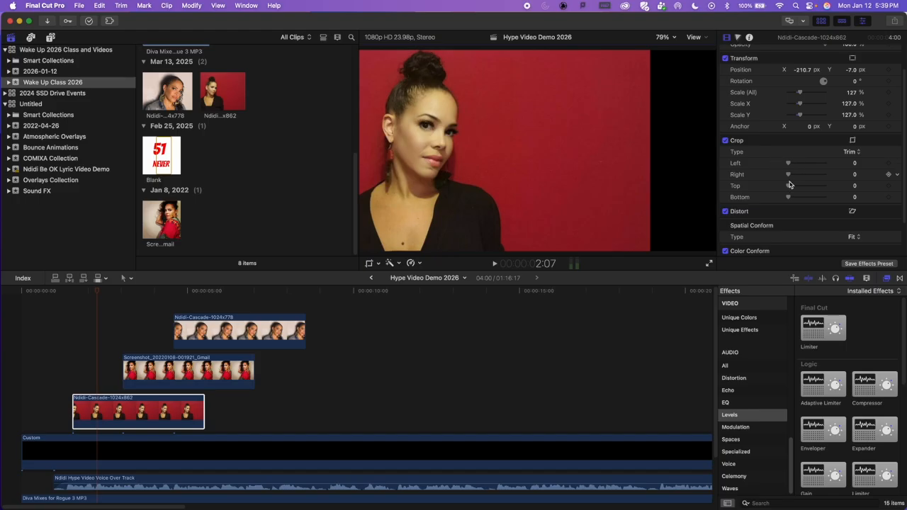
pyautogui.moveTo(789, 176); pyautogui.dragTo(803, 178)
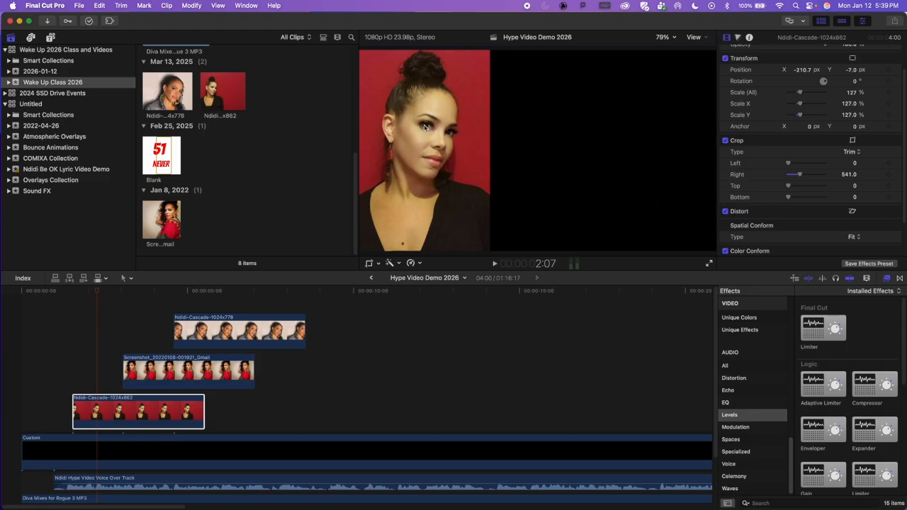
# Step: Select the second picture in the timeline and preview maxresdefault.jpg from the Ndidi pics folder as a layout reference
pyautogui.click(144, 413)
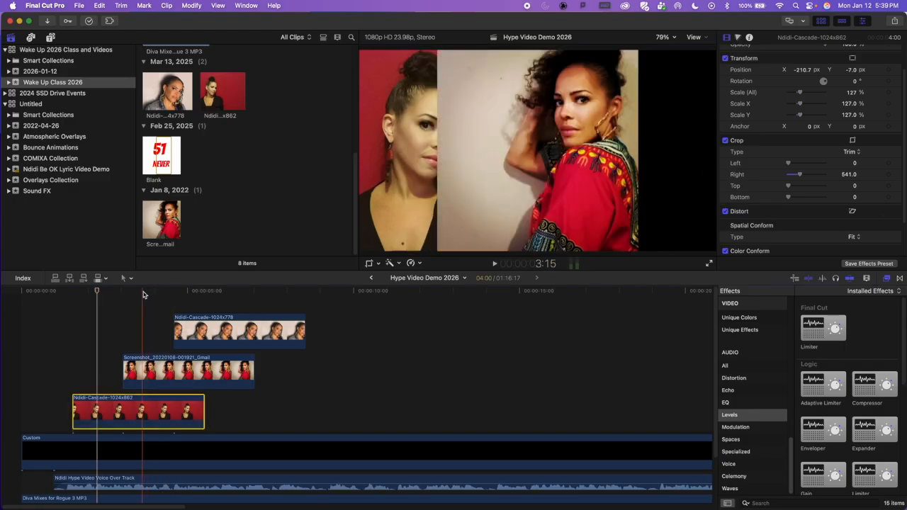
pyautogui.click(162, 369)
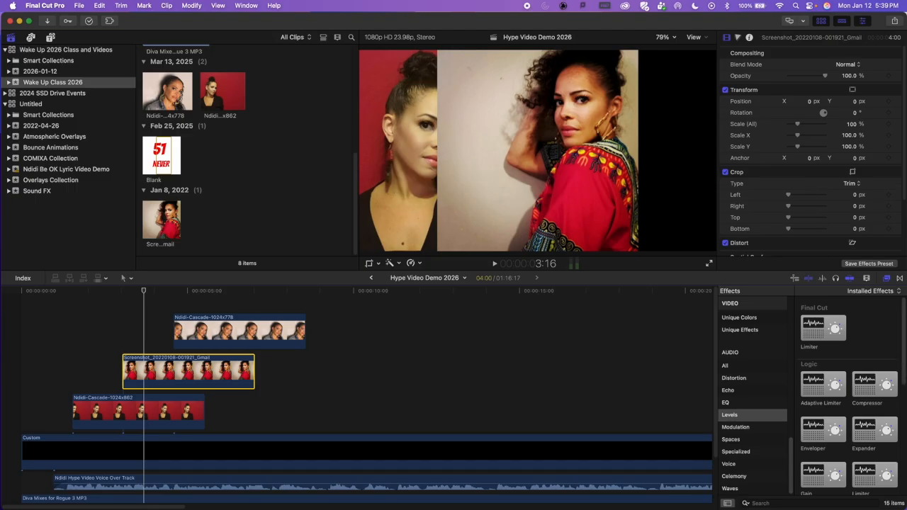
pyautogui.moveTo(905, 490); pyautogui.dragTo(780, 490)
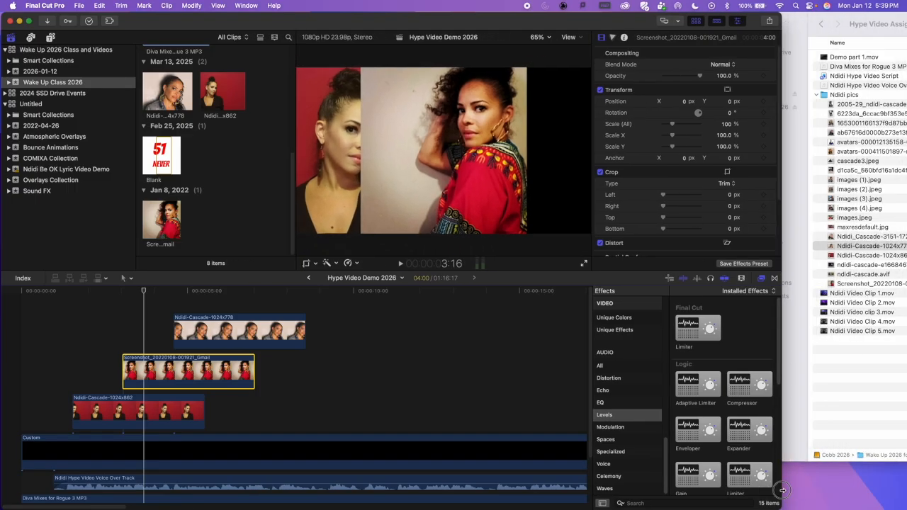
pyautogui.click(836, 228)
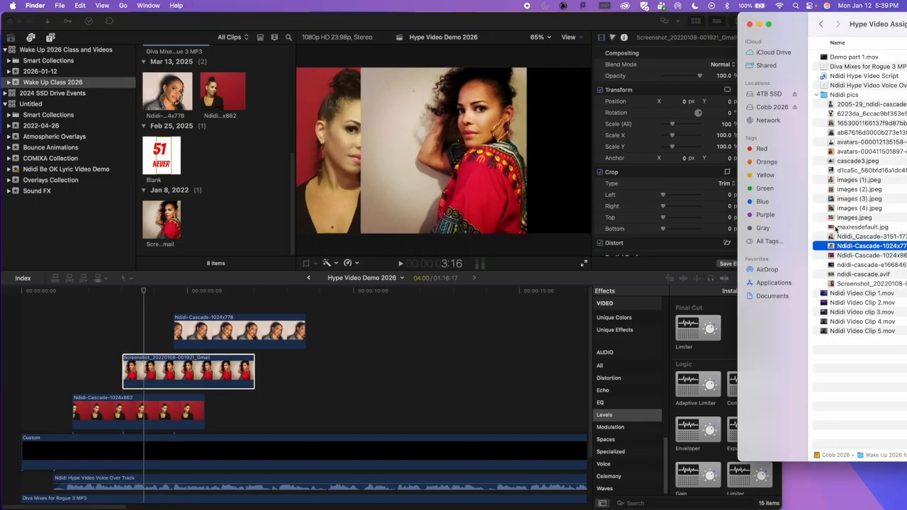
pyautogui.press('space')
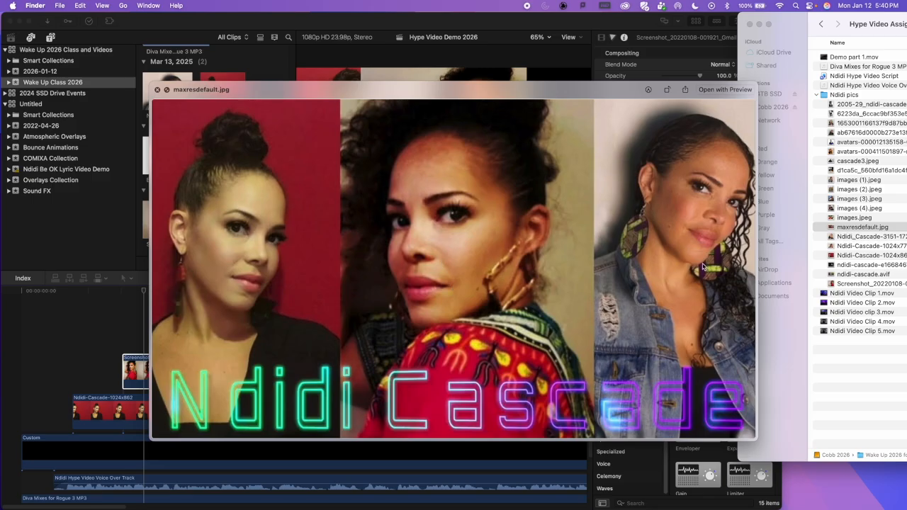
pyautogui.click(157, 90)
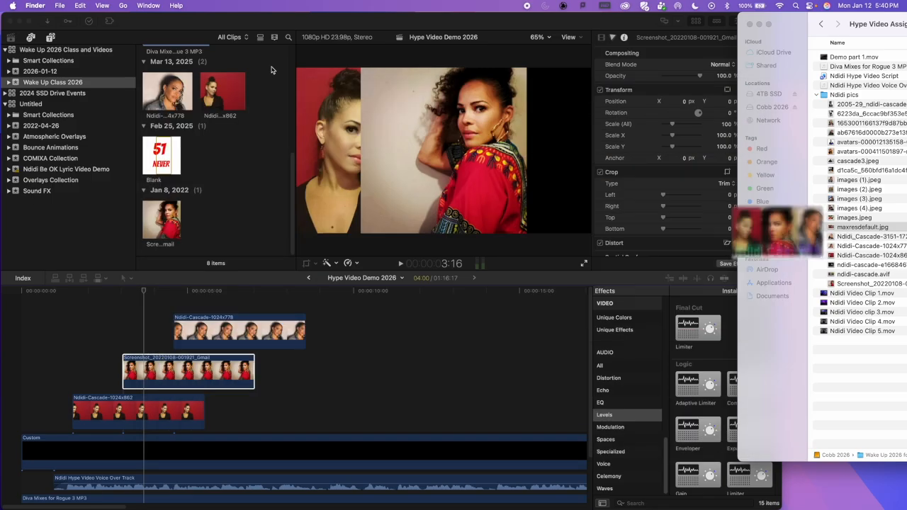
pyautogui.moveTo(772, 503); pyautogui.dragTo(902, 503)
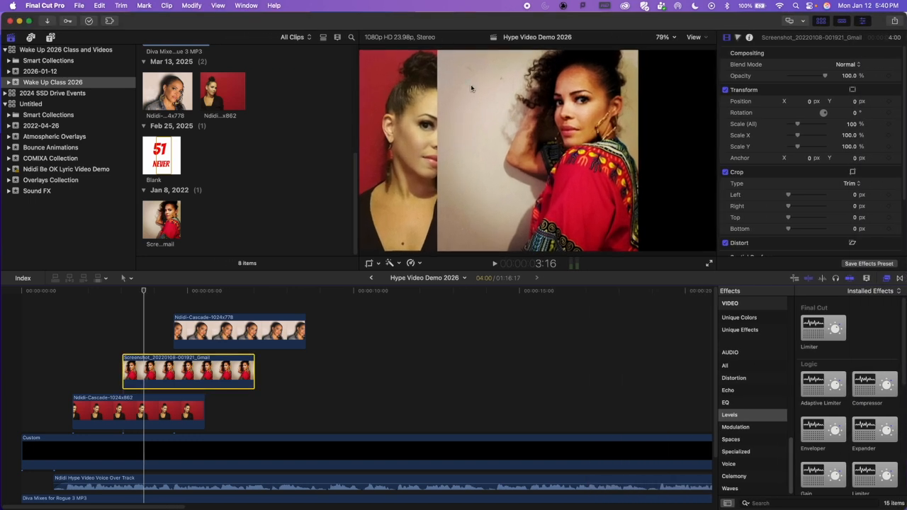
# Step: Scale the second picture to 112.04% with the Transform tool and trim 343 px off its left side
pyautogui.click(539, 173)
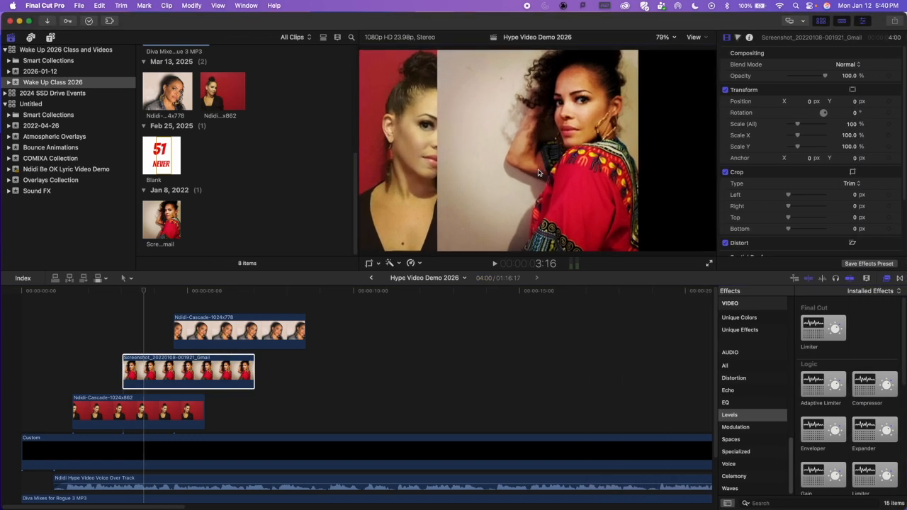
pyautogui.click(377, 263)
pyautogui.click(392, 276)
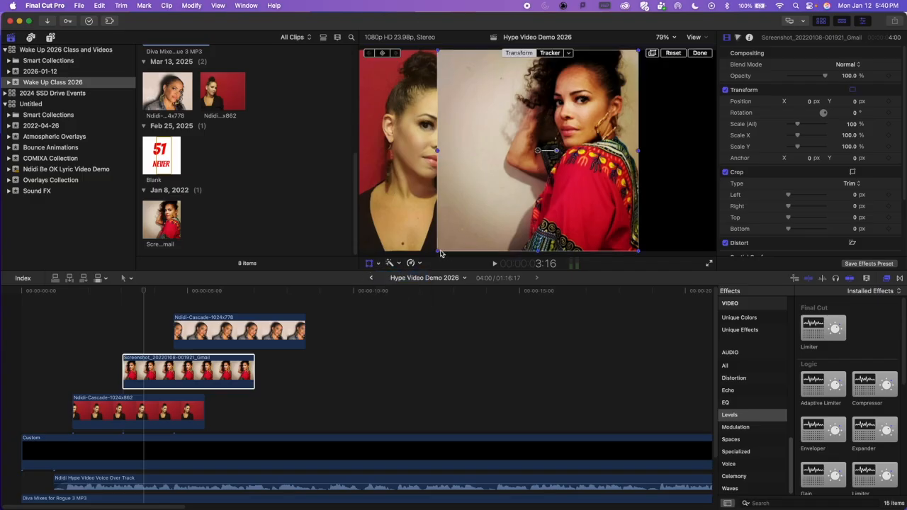
pyautogui.moveTo(438, 252); pyautogui.dragTo(425, 264)
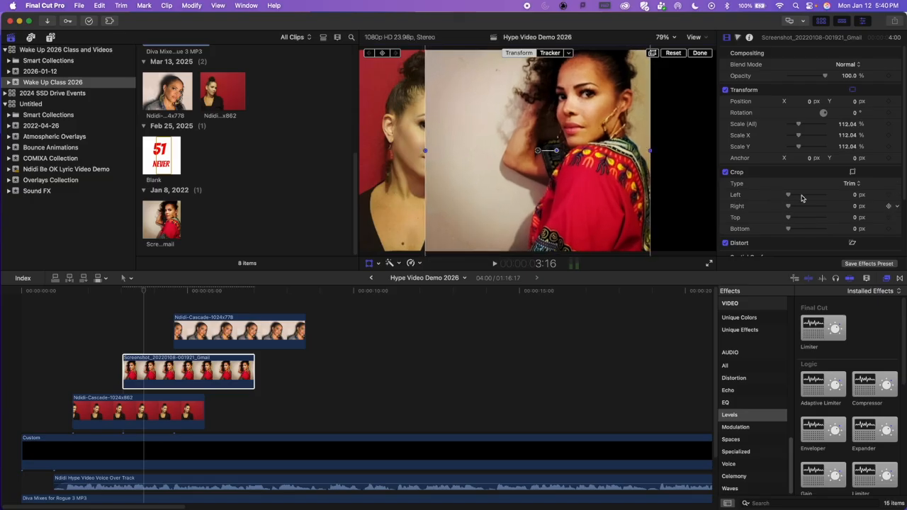
pyautogui.moveTo(792, 200); pyautogui.dragTo(802, 195)
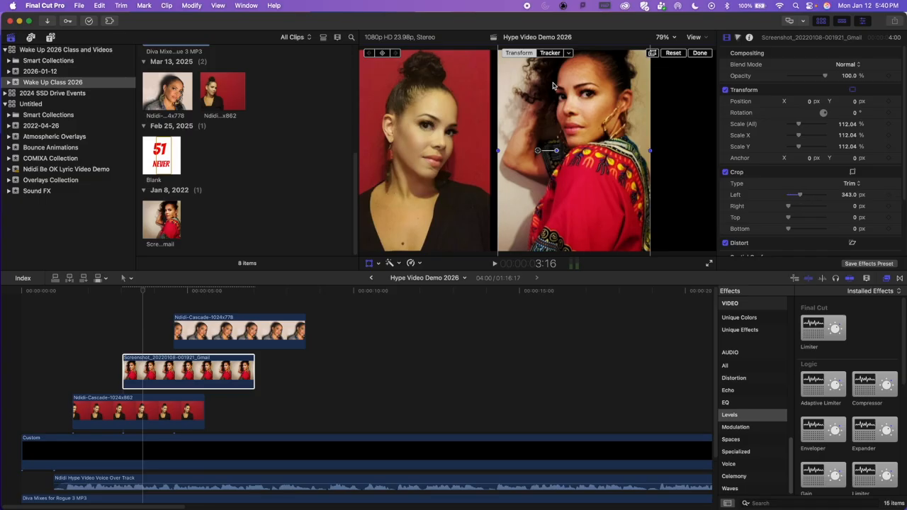
# Step: Move the second picture to about X -150.1, Y -145.0 px and enlarge it to about 127.53%
pyautogui.moveTo(571, 161); pyautogui.dragTo(553, 184)
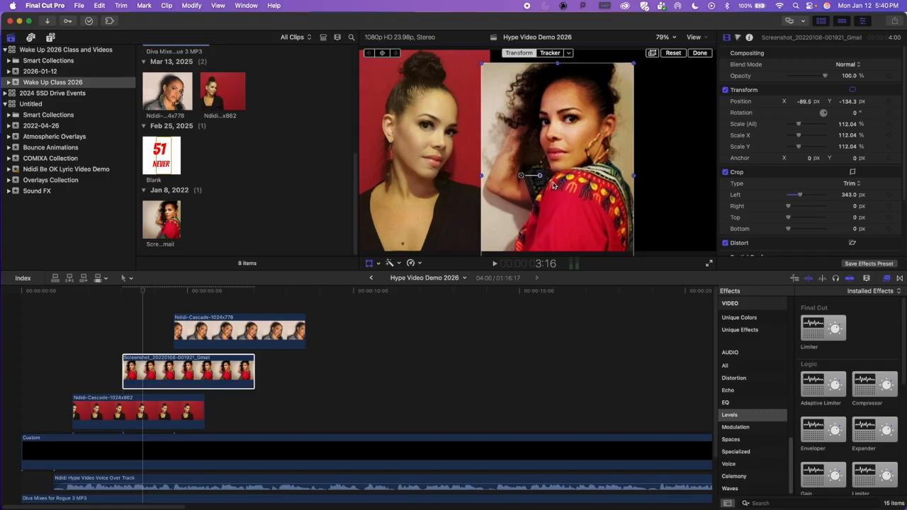
pyautogui.moveTo(582, 172); pyautogui.dragTo(574, 176)
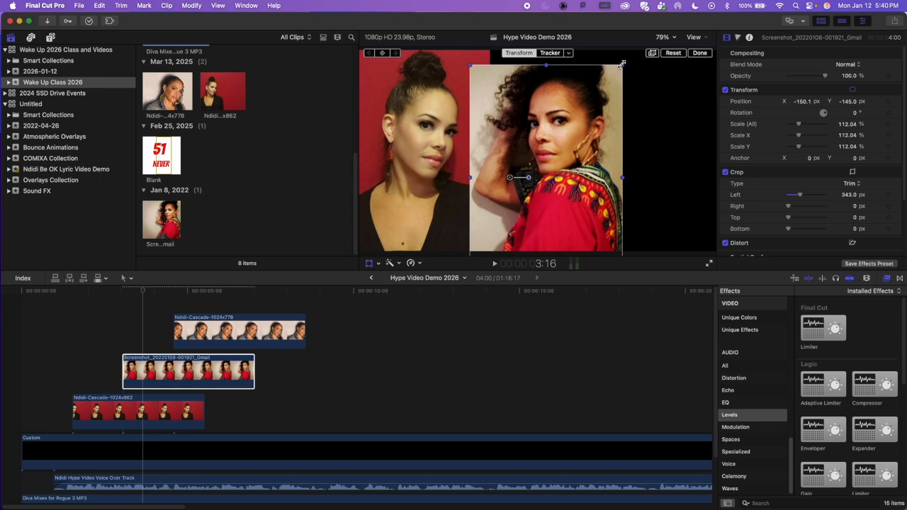
pyautogui.moveTo(621, 64); pyautogui.dragTo(624, 55)
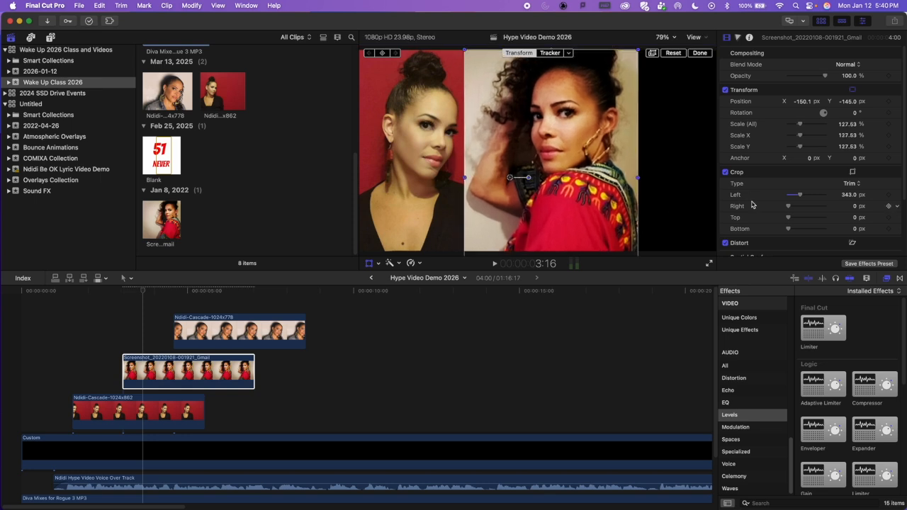
# Step: Trim the second picture by 479 px left and 41 px right, and position it at about X -182.2, Y -143.0 px
pyautogui.moveTo(800, 196); pyautogui.dragTo(802, 196)
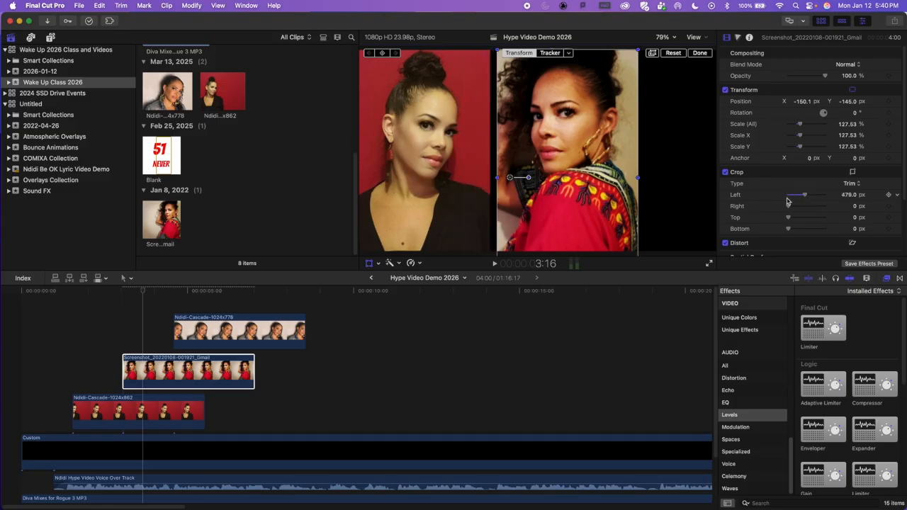
pyautogui.moveTo(790, 207); pyautogui.dragTo(793, 207)
pyautogui.moveTo(606, 207); pyautogui.dragTo(601, 207)
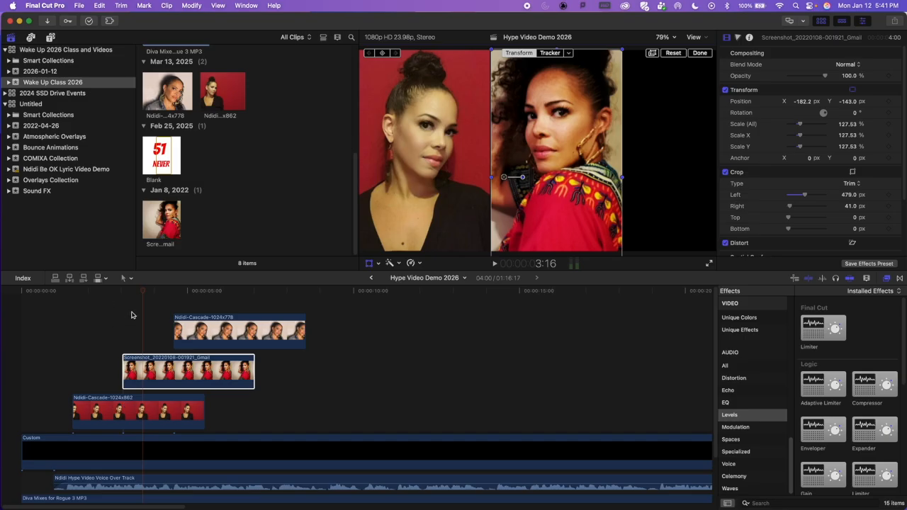
# Step: Shift the first picture to about X -275.7, Y -5.6 px and the second one beside it at X -250.1, Y -147.9 px
pyautogui.click(157, 418)
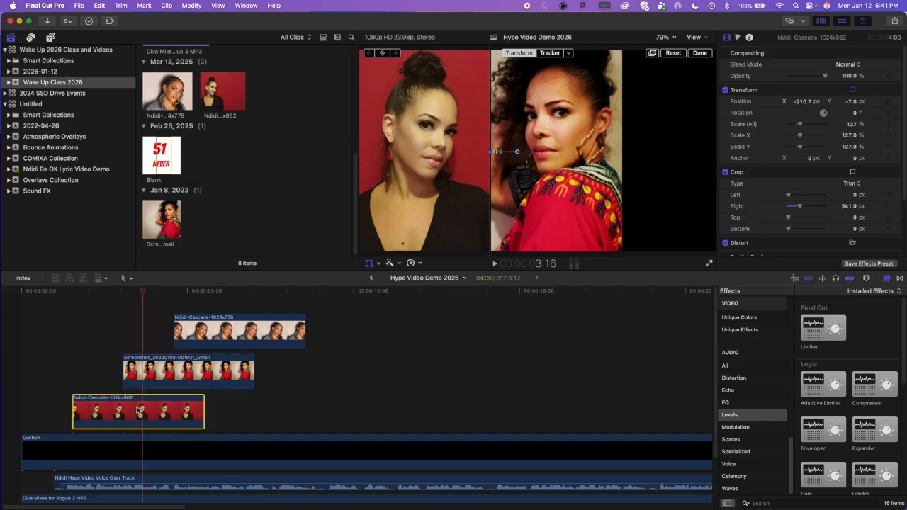
pyautogui.moveTo(428, 203)
pyautogui.mouseDown()
pyautogui.moveTo(418, 204)
pyautogui.moveTo(425, 204)
pyautogui.mouseUp()
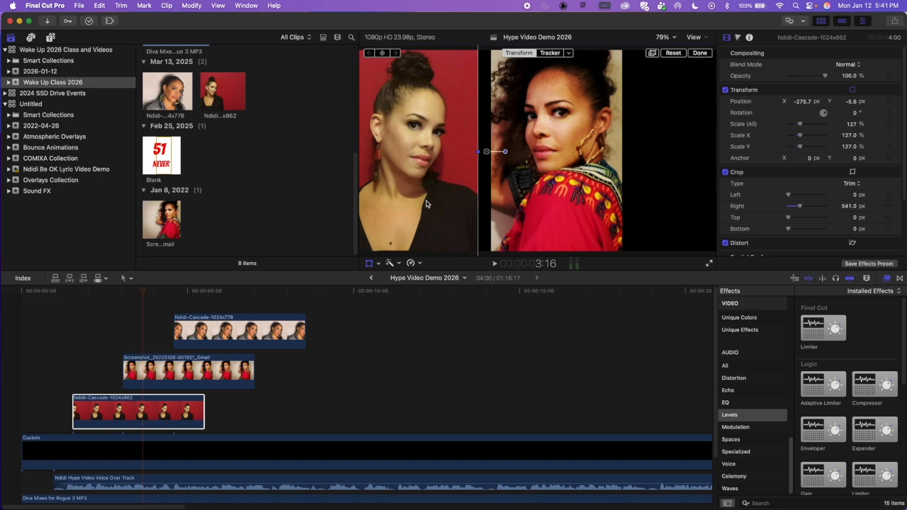
pyautogui.click(176, 369)
pyautogui.moveTo(566, 233); pyautogui.dragTo(552, 232)
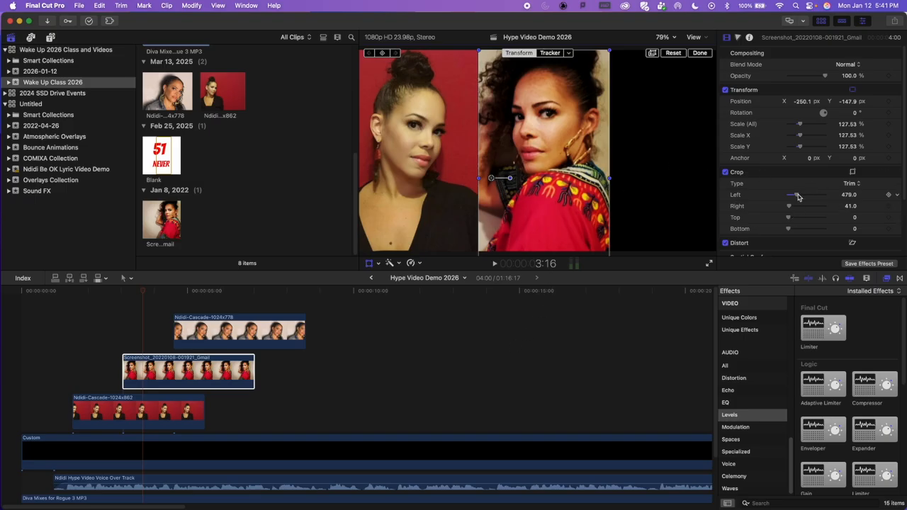
# Step: Set the second picture's left trim to 499 px, nudge it to about X -266.5, Y -142.6 px, and leave the Transform controls
pyautogui.moveTo(797, 196); pyautogui.dragTo(797, 197)
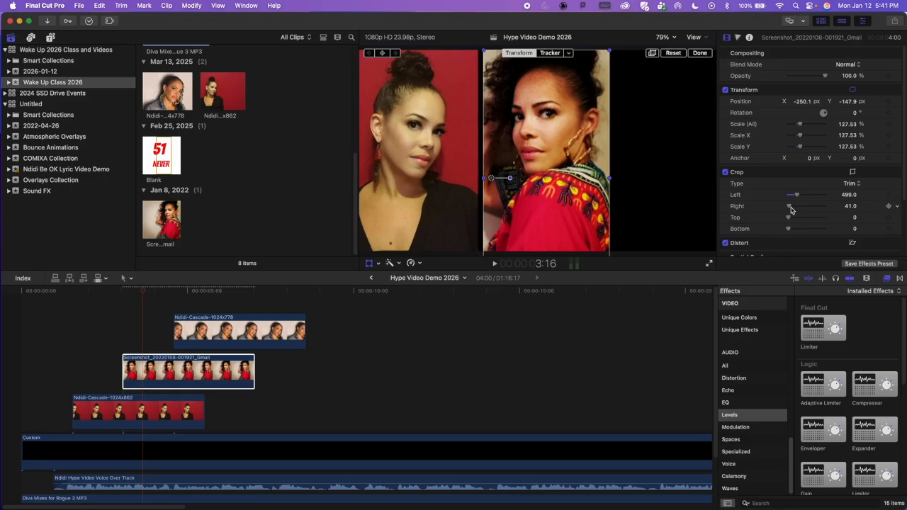
pyautogui.moveTo(566, 212); pyautogui.dragTo(563, 211)
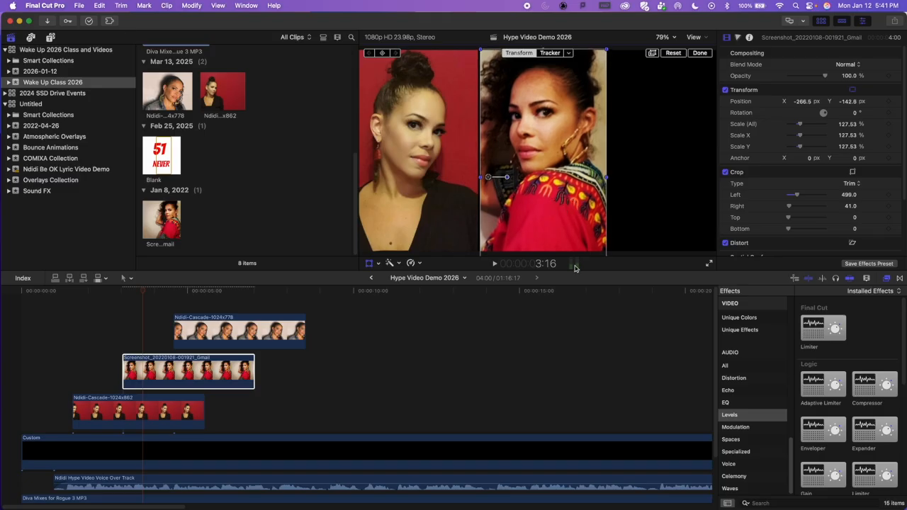
pyautogui.click(577, 352)
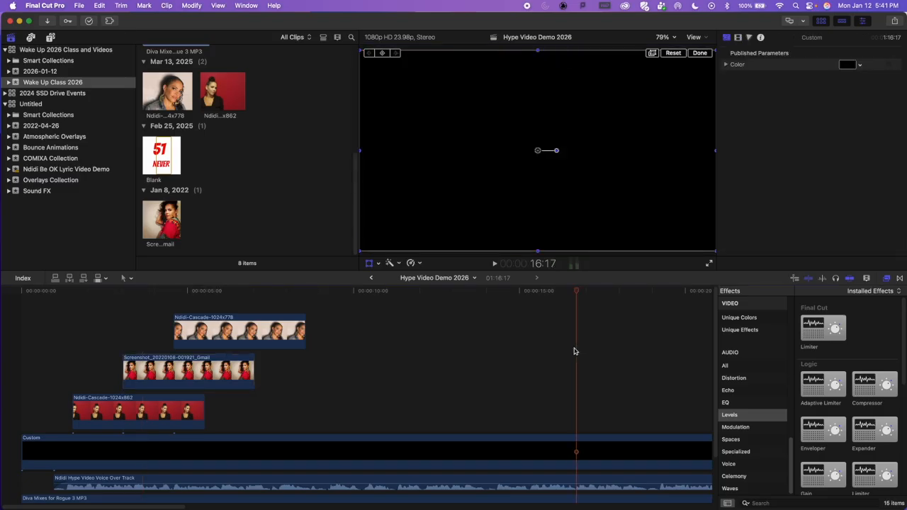
pyautogui.click(142, 297)
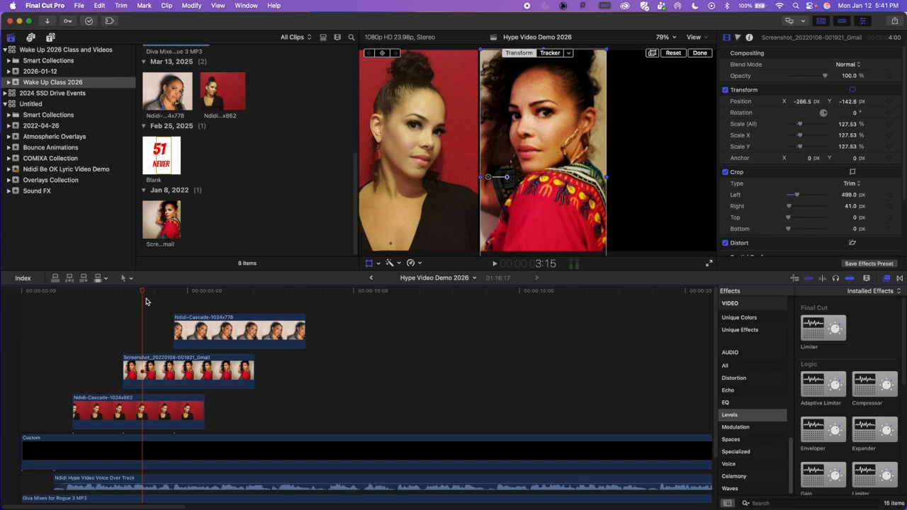
pyautogui.click(368, 264)
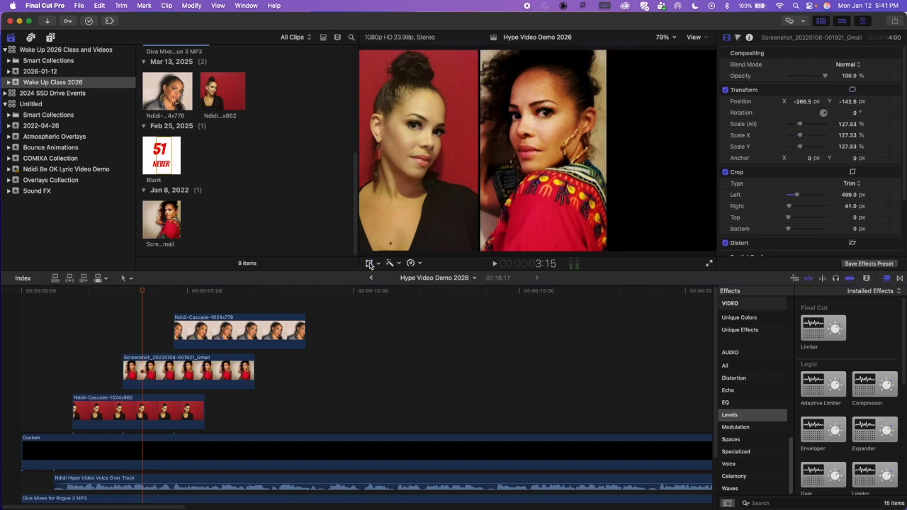
# Step: Trim the third picture by 397 px left and 183 px right, and place it in the right third at about X 529.6, Y 10.5 px
pyautogui.click(219, 299)
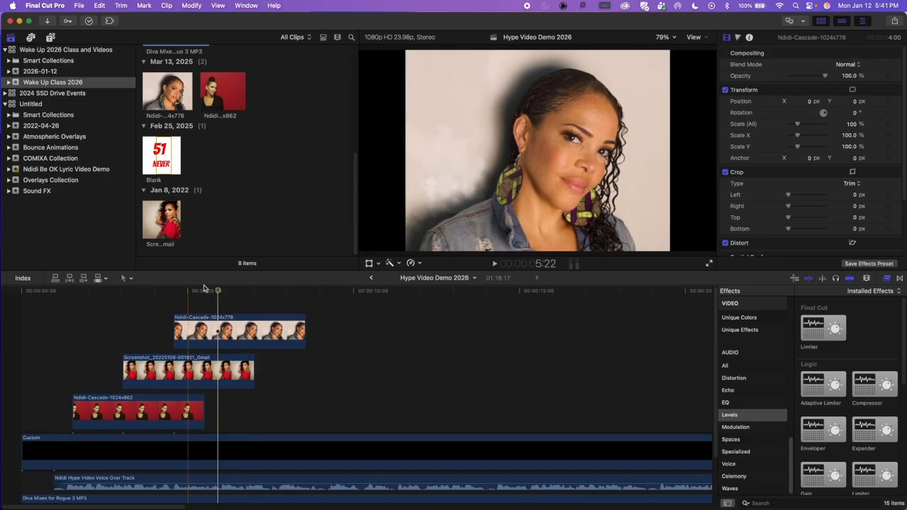
pyautogui.moveTo(218, 293); pyautogui.dragTo(190, 295)
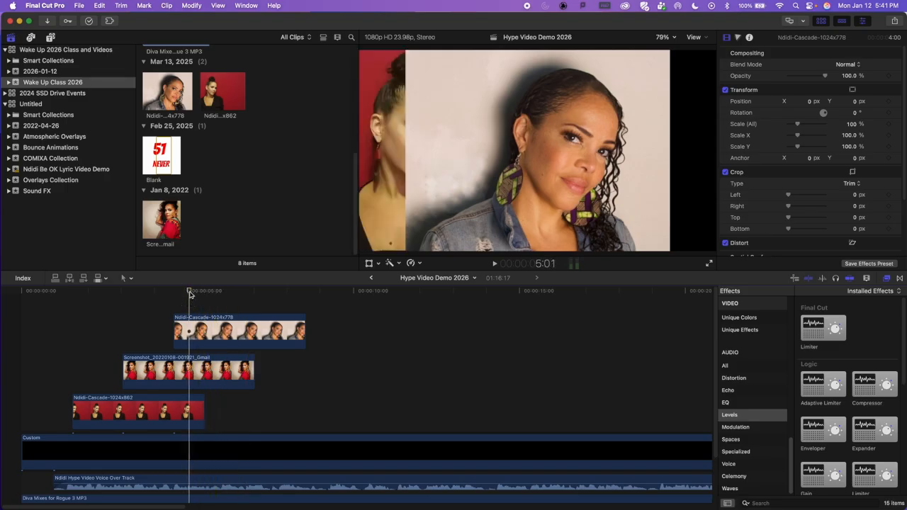
pyautogui.click(192, 333)
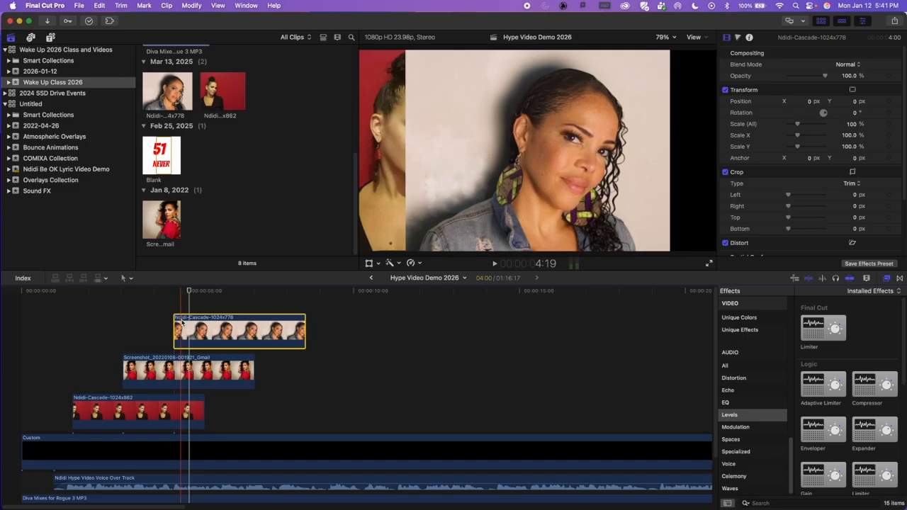
pyautogui.click(369, 264)
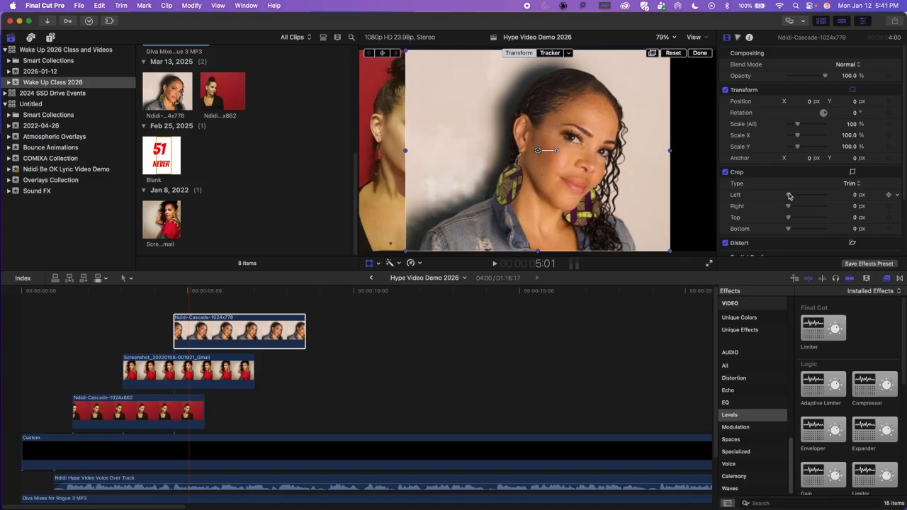
pyautogui.moveTo(790, 194); pyautogui.dragTo(809, 194)
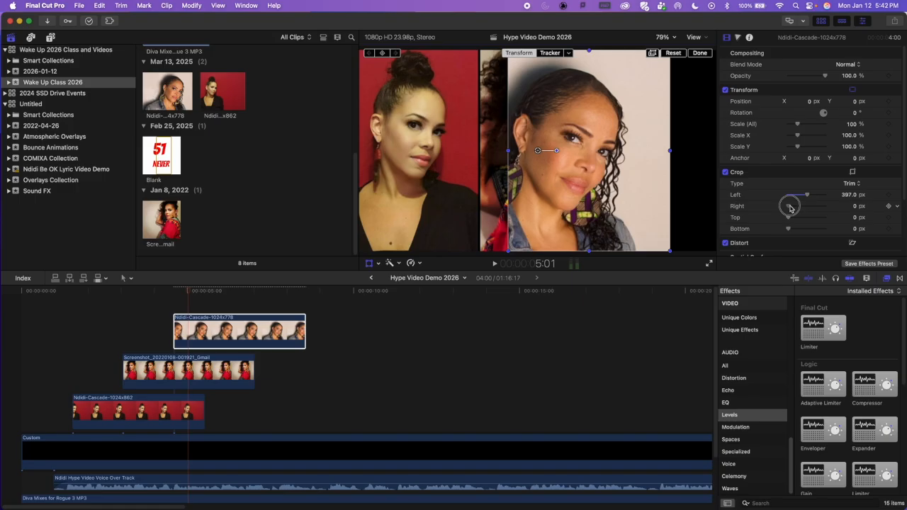
pyautogui.moveTo(790, 206); pyautogui.dragTo(800, 208)
pyautogui.moveTo(552, 202); pyautogui.dragTo(678, 200)
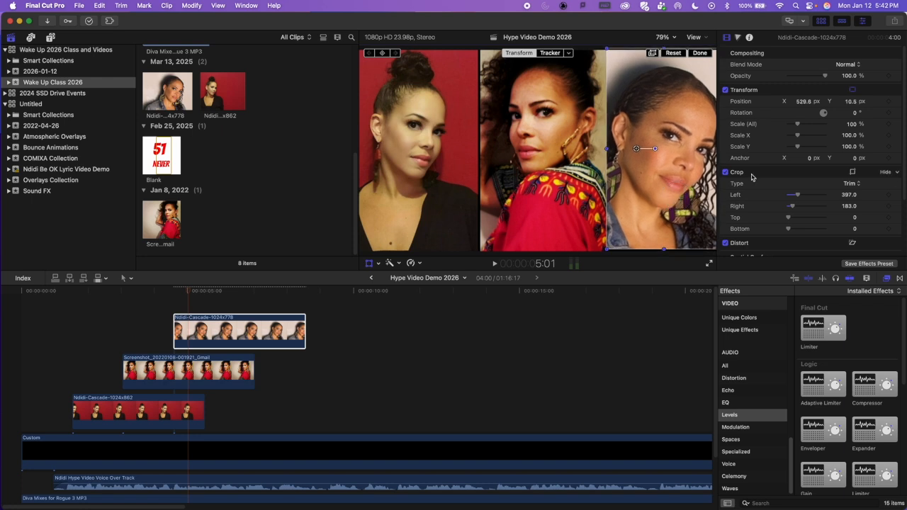
# Step: Fine-tune the third picture to 106% scale, position X 497.9, Y 32.2 px and left trim 432 px, and leave the Transform controls
pyautogui.moveTo(799, 124); pyautogui.dragTo(799, 121)
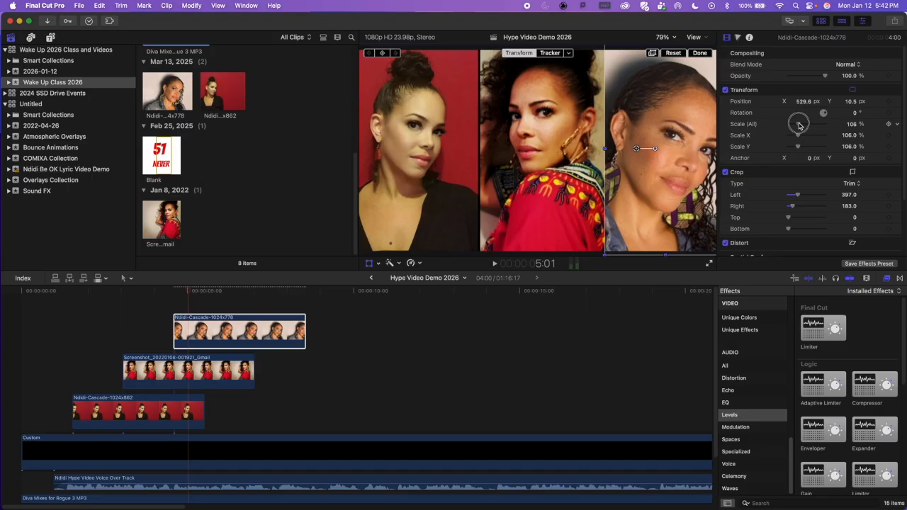
pyautogui.moveTo(676, 210); pyautogui.dragTo(672, 209)
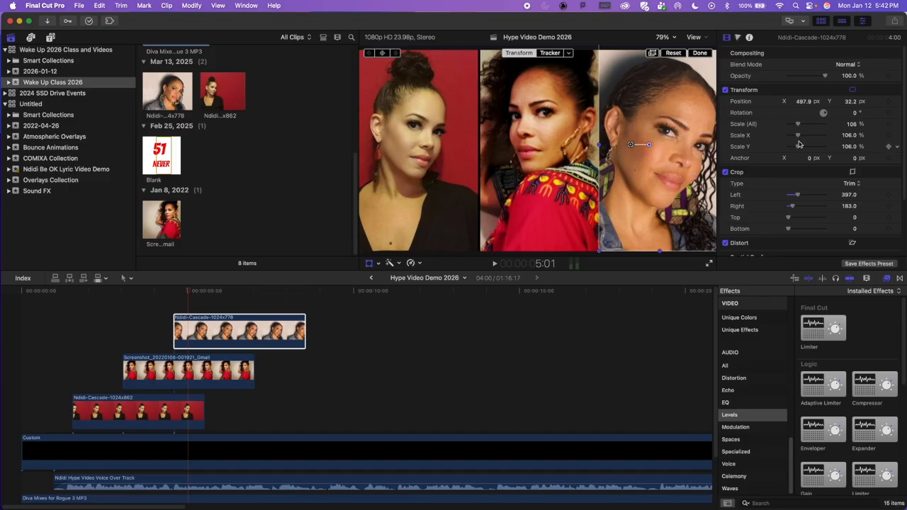
pyautogui.moveTo(799, 198); pyautogui.dragTo(799, 197)
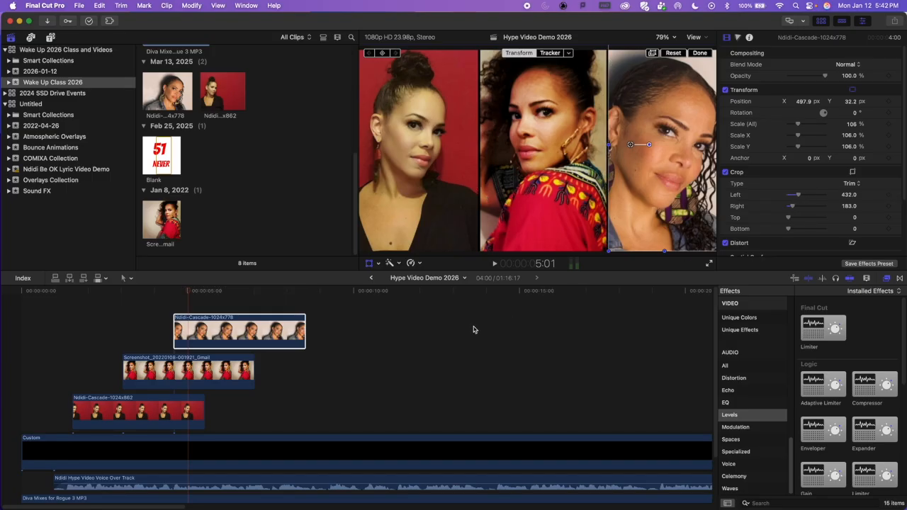
pyautogui.click(368, 265)
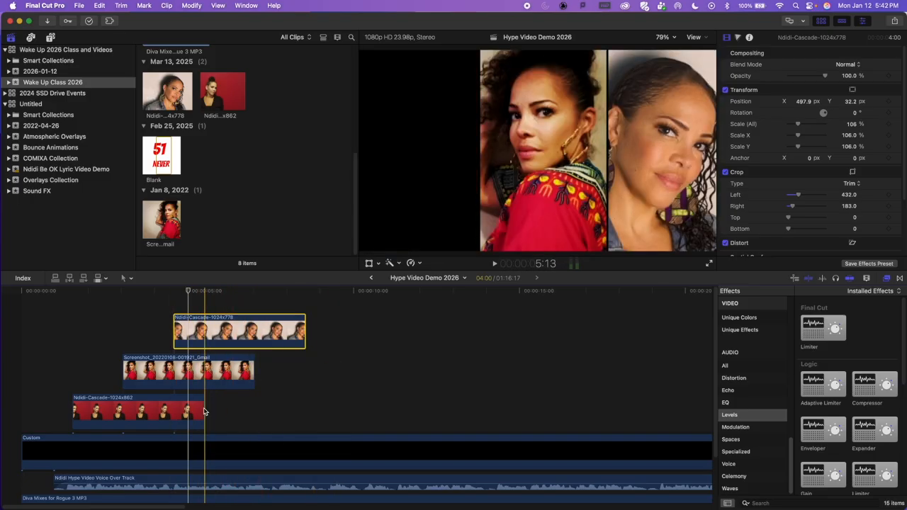
# Step: Extend the first picture's clip in the timeline so it ends past the end of the third picture
pyautogui.moveTo(202, 412); pyautogui.dragTo(334, 411)
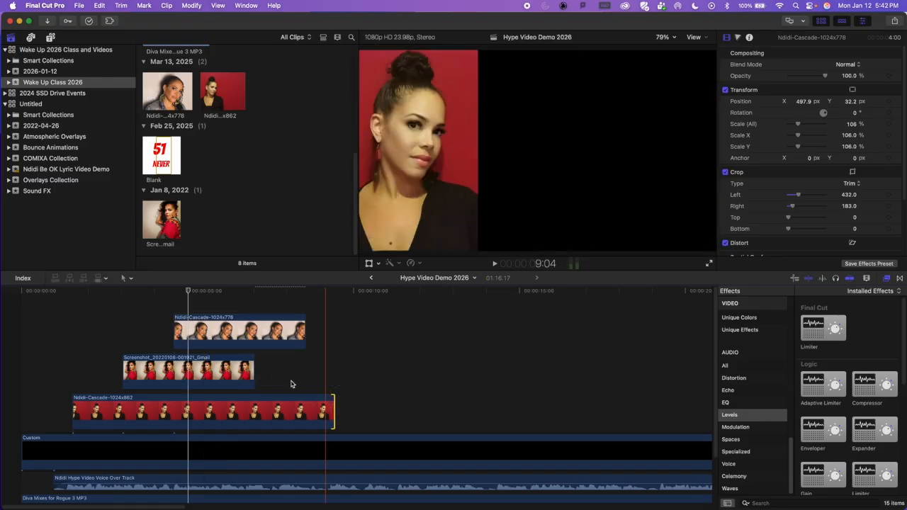
# Step: Extend the second and third picture clips in the timeline so both end together with the first picture's clip
pyautogui.moveTo(255, 373); pyautogui.dragTo(334, 372)
pyautogui.moveTo(303, 329); pyautogui.dragTo(334, 329)
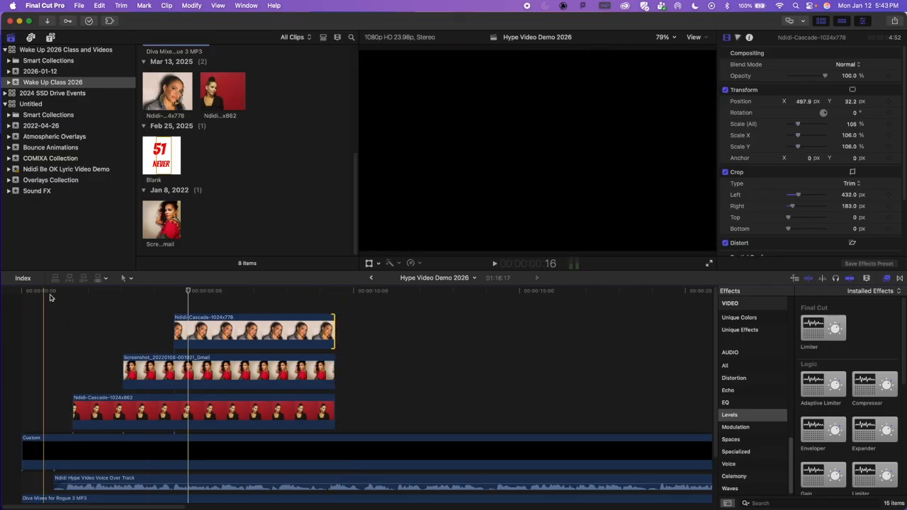
# Step: Play the sequence from the start twice to check the three pictures' timing against the audio
pyautogui.click(3, 285)
pyautogui.press('space')
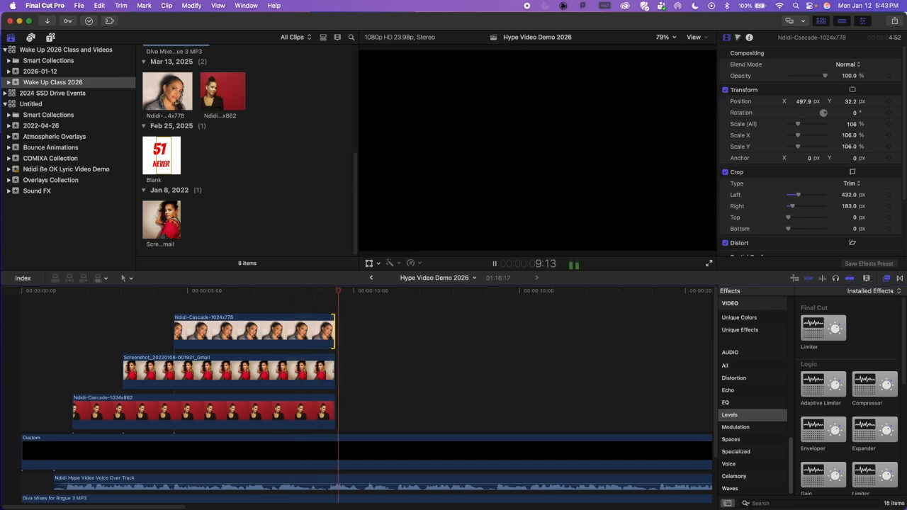
pyautogui.press('space')
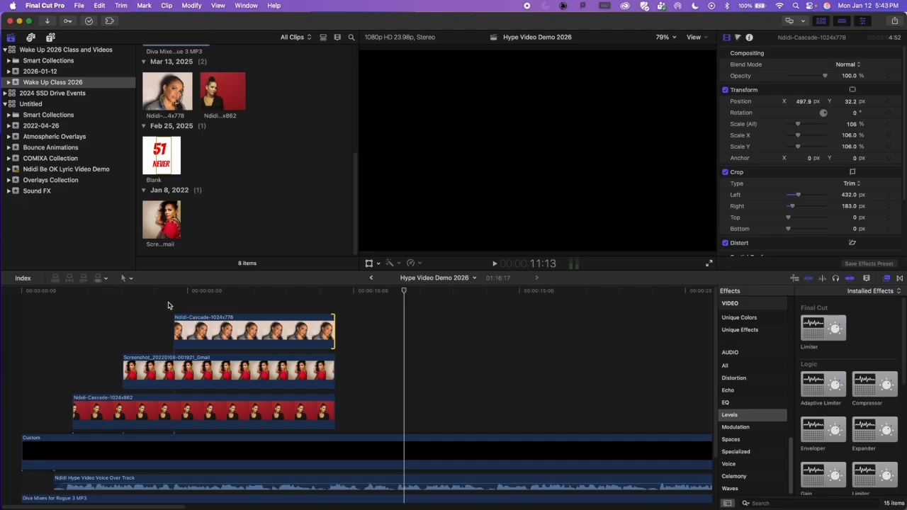
pyautogui.moveTo(63, 291); pyautogui.dragTo(5, 290)
pyautogui.press('space')
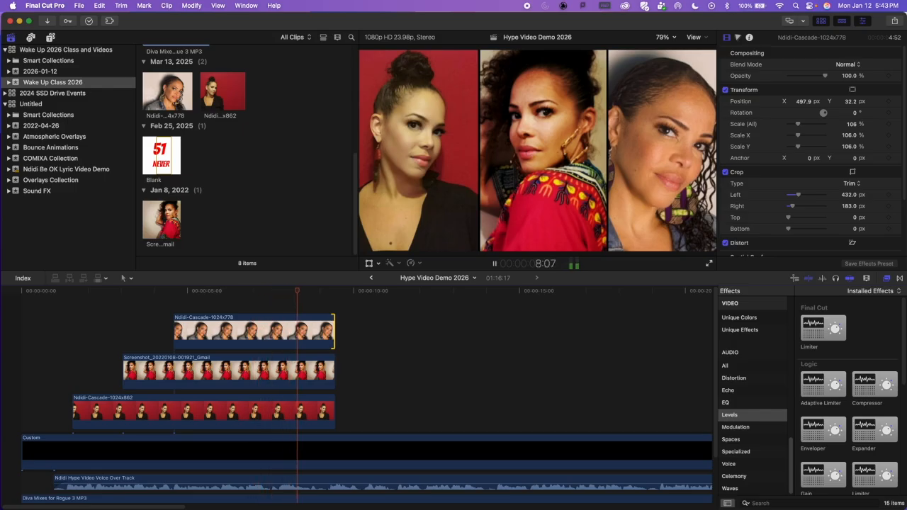
pyautogui.press('space')
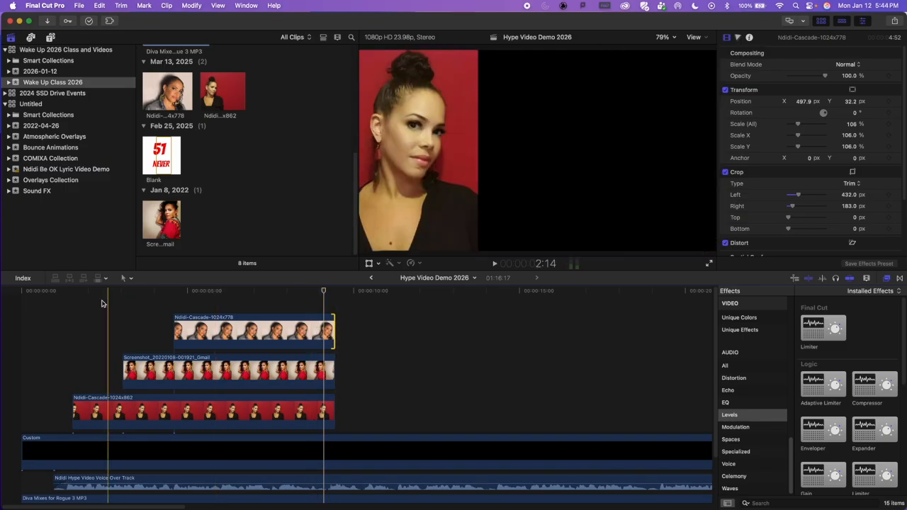
# Step: Replay the opening to find the cut point, and shorten all three picture clips to end together at the playhead
pyautogui.press('Home')
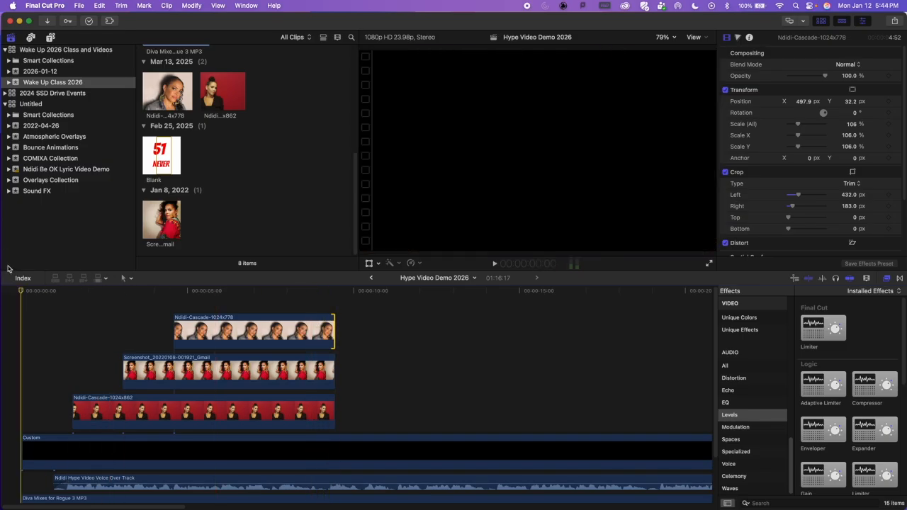
pyautogui.press('space')
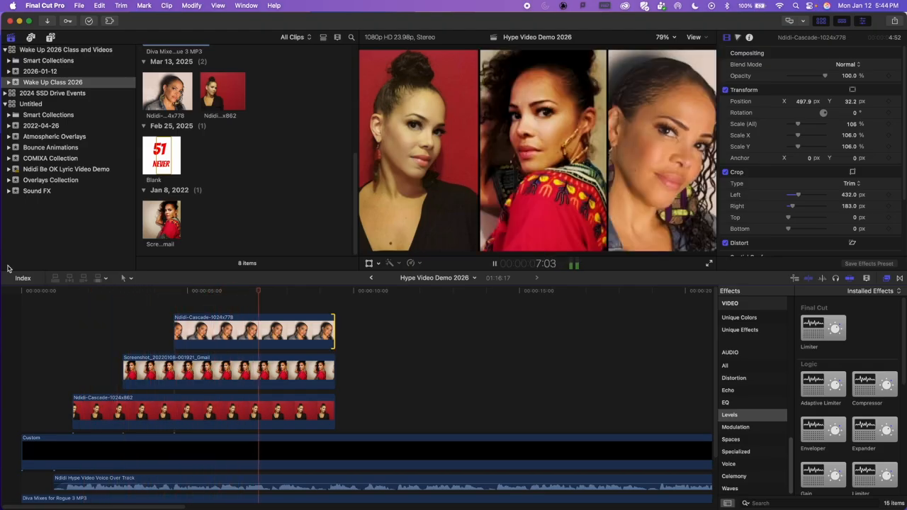
pyautogui.press('space')
pyautogui.moveTo(323, 292); pyautogui.dragTo(231, 298)
pyautogui.press('space')
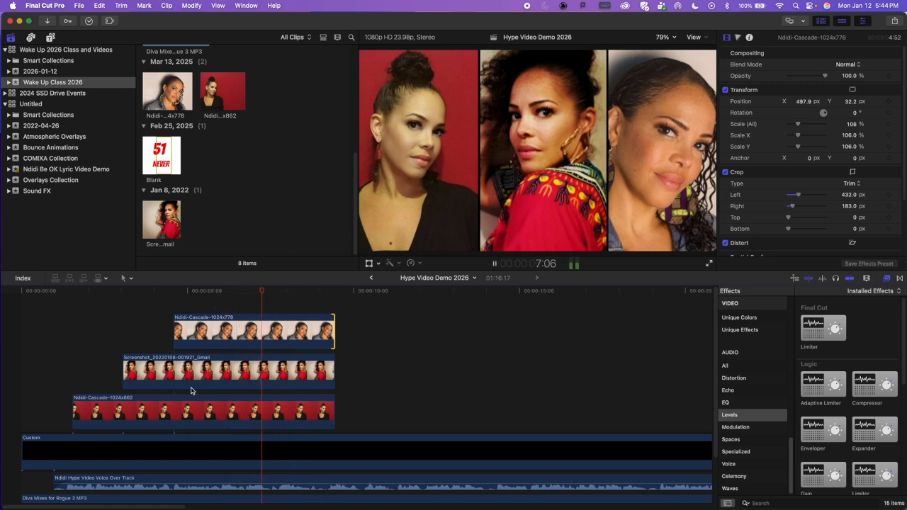
pyautogui.press('space')
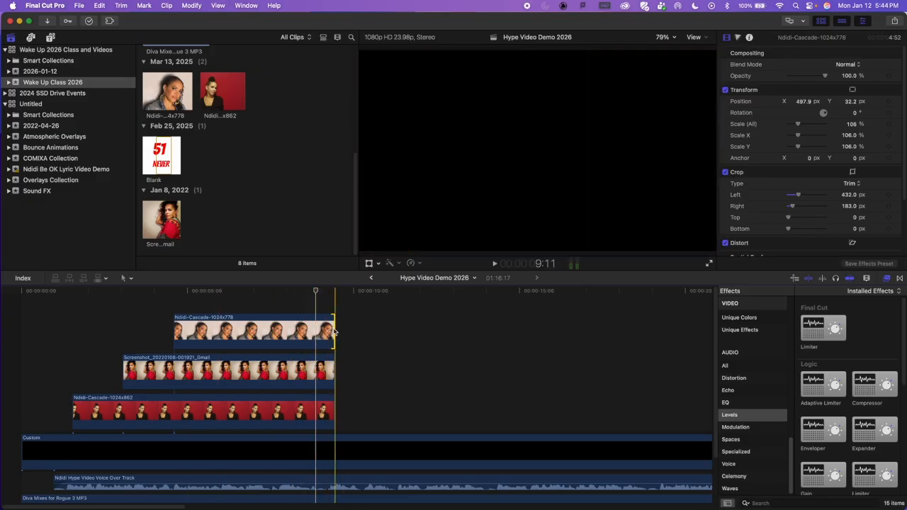
pyautogui.moveTo(335, 331); pyautogui.dragTo(314, 331)
pyautogui.moveTo(330, 373); pyautogui.dragTo(314, 372)
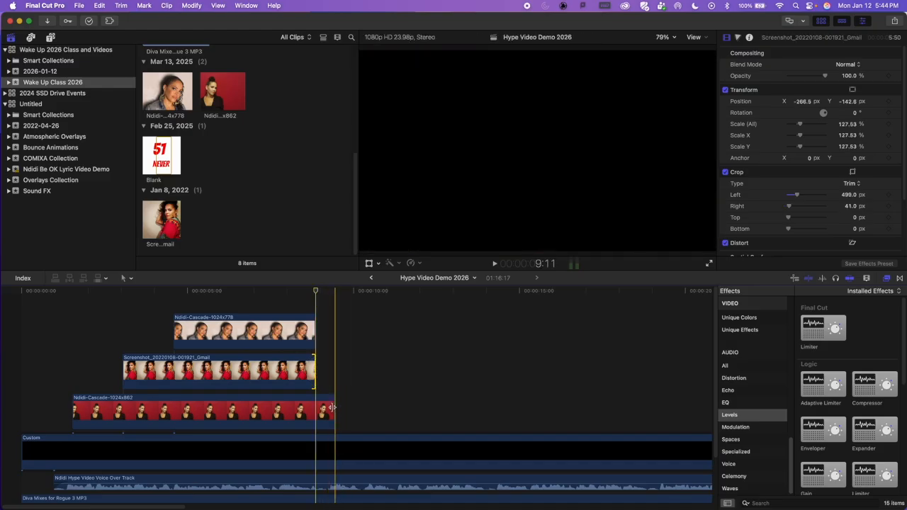
pyautogui.moveTo(333, 409); pyautogui.dragTo(314, 409)
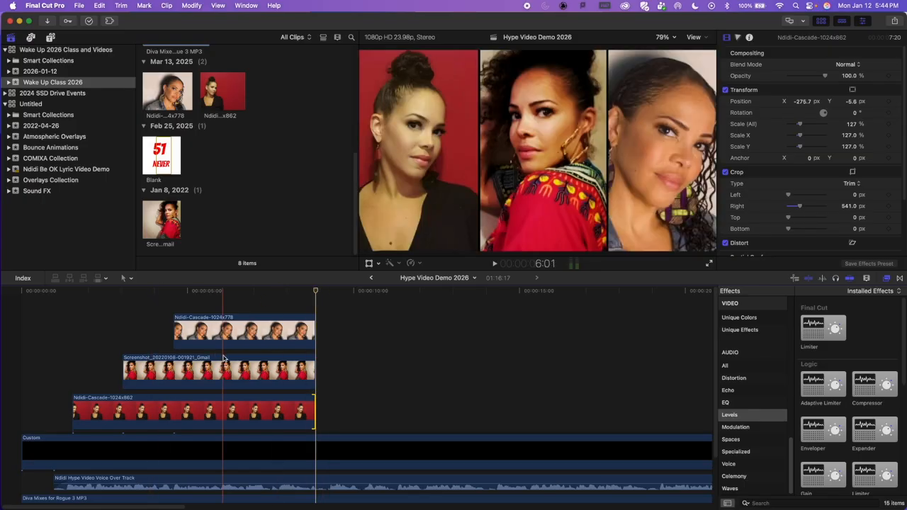
# Step: Play the opening to check the shortened picture endings, and return the playhead to about 6:11 where all three pictures show
pyautogui.moveTo(37, 290); pyautogui.dragTo(24, 278)
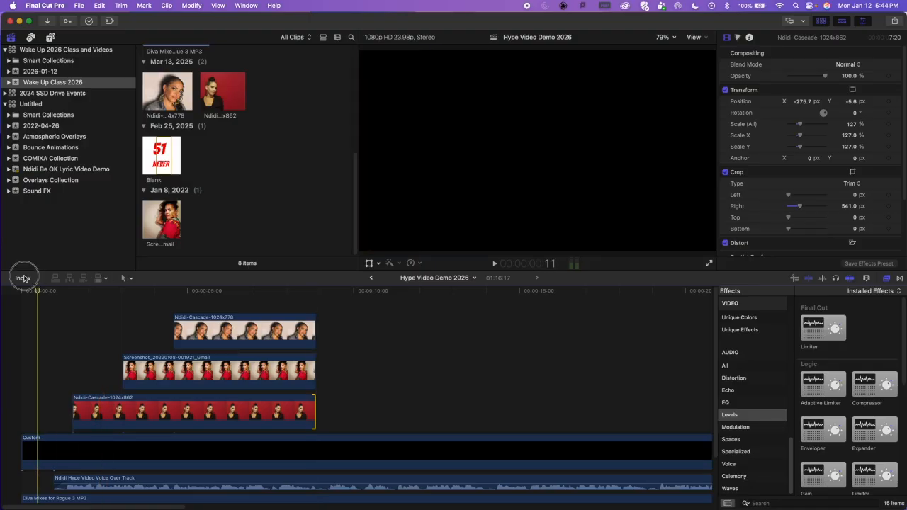
pyautogui.press('space')
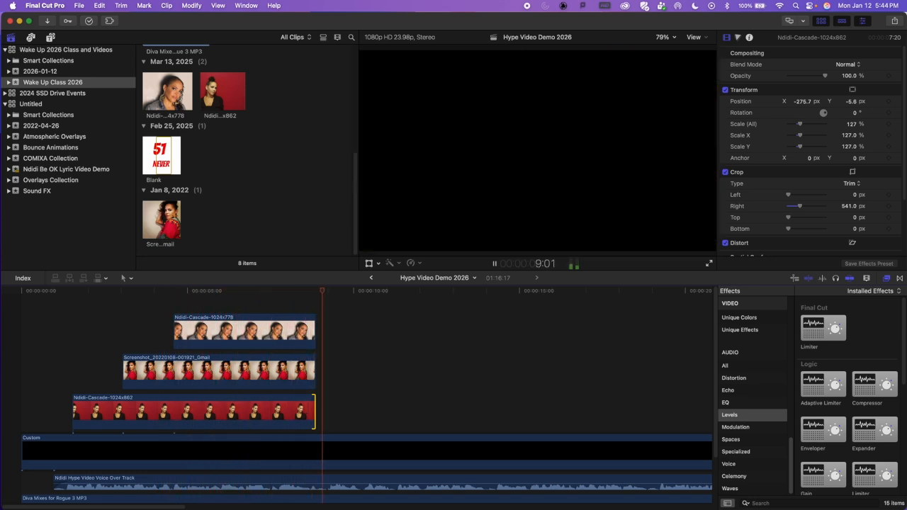
pyautogui.press('space')
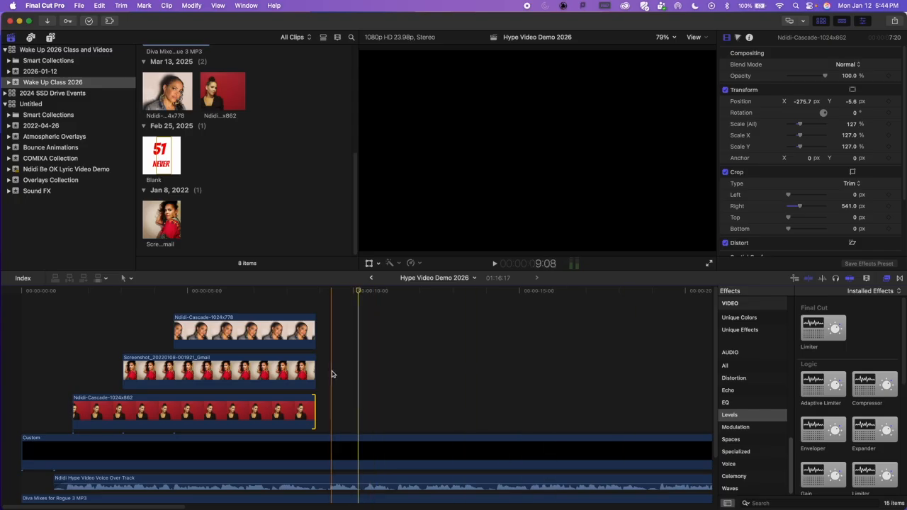
pyautogui.moveTo(340, 293); pyautogui.dragTo(237, 361)
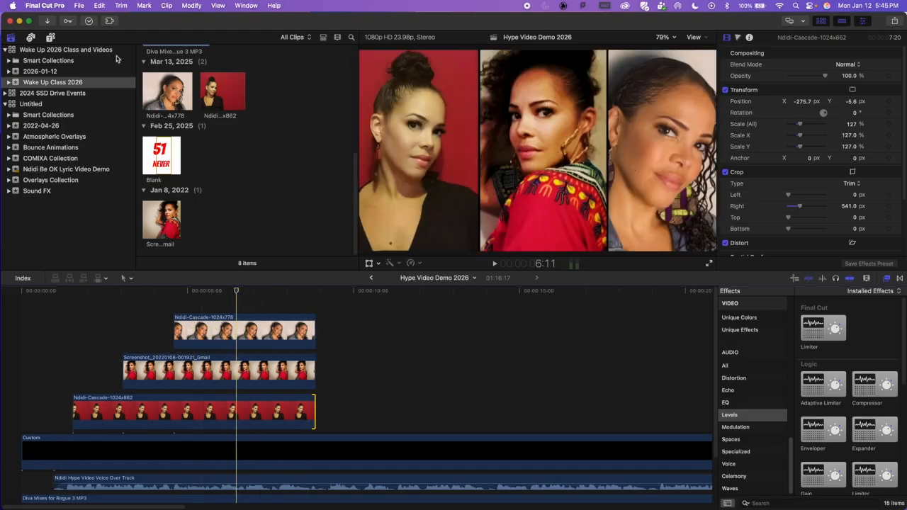
# Step: Show the Build In/Out category of the installed titles
pyautogui.click(51, 39)
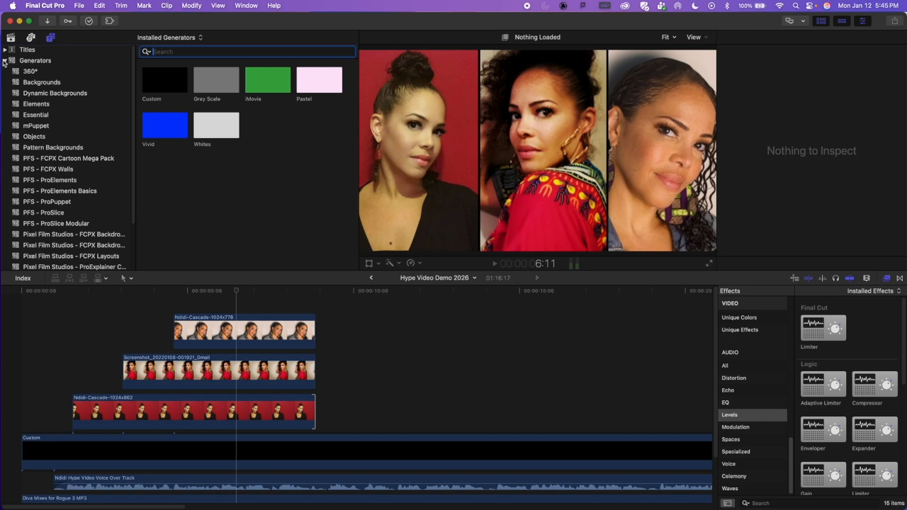
pyautogui.click(5, 62)
pyautogui.click(6, 50)
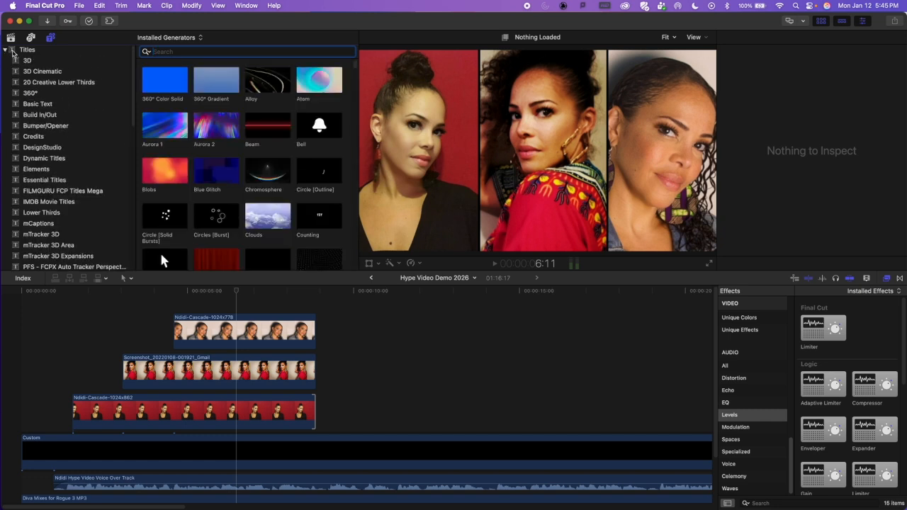
pyautogui.scroll(-10, 85, 156)
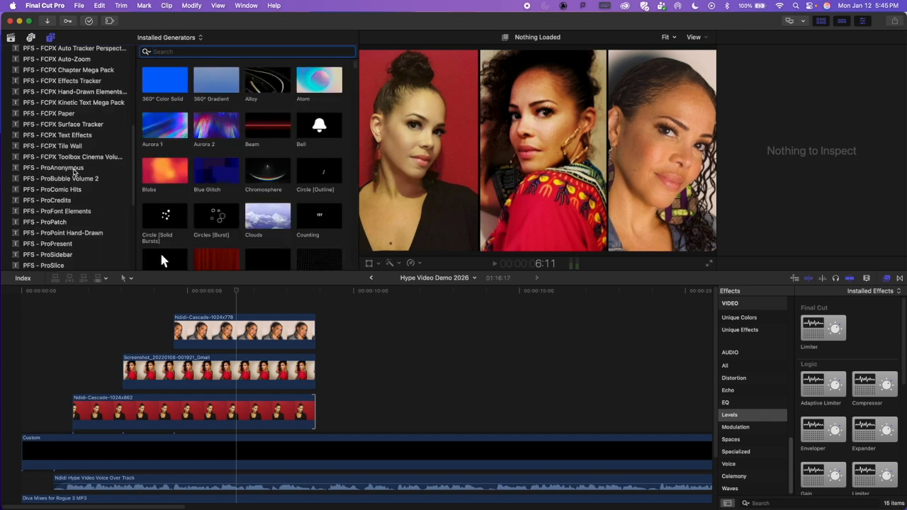
pyautogui.scroll(-3, 70, 192)
pyautogui.scroll(15, 70, 191)
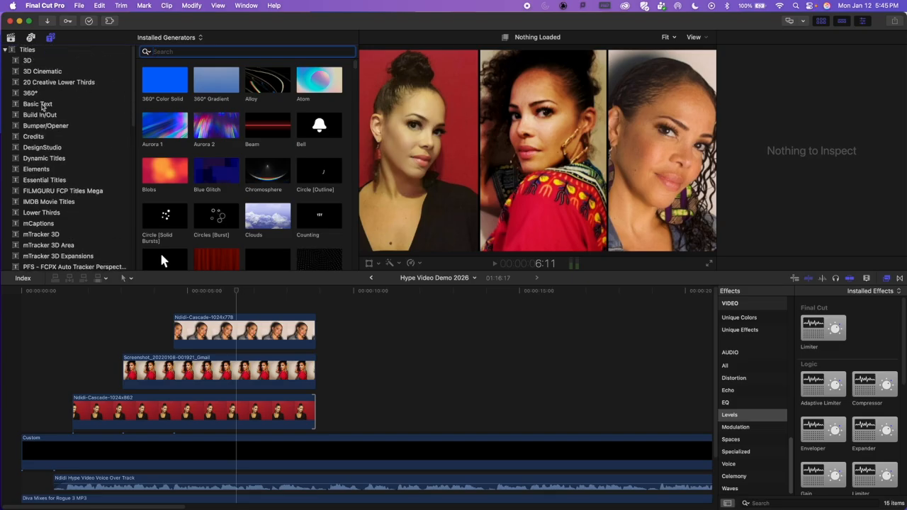
pyautogui.click(44, 106)
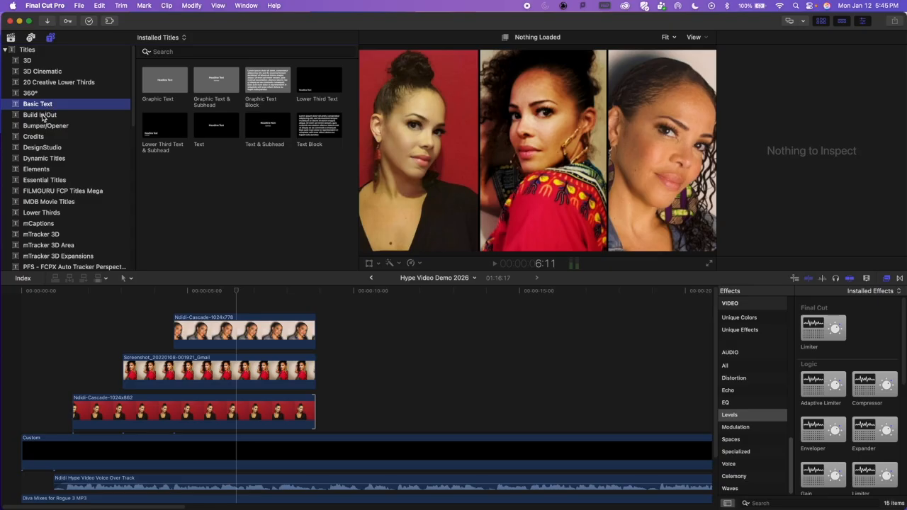
pyautogui.click(42, 116)
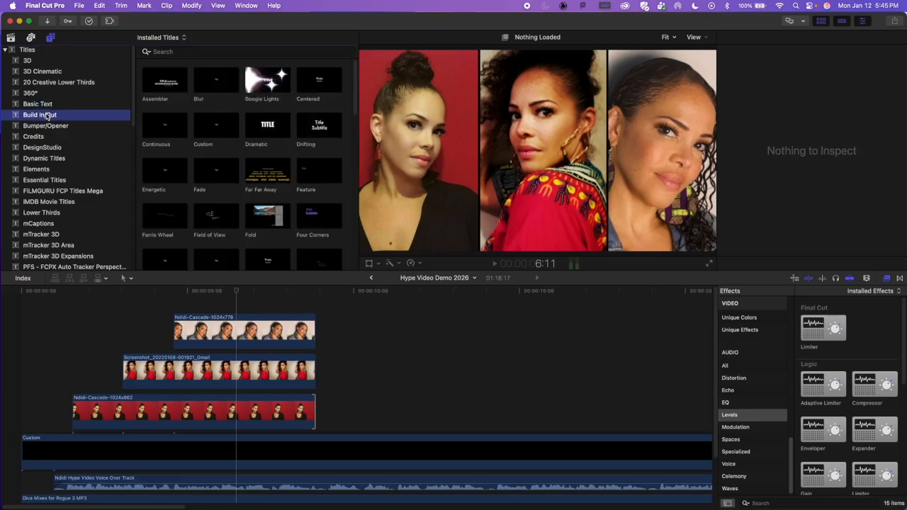
# Step: Browse the title styles and add the Comic Book Fade title above the pictures, starting between the second and third pictures' entrances
pyautogui.scroll(-10, 282, 180)
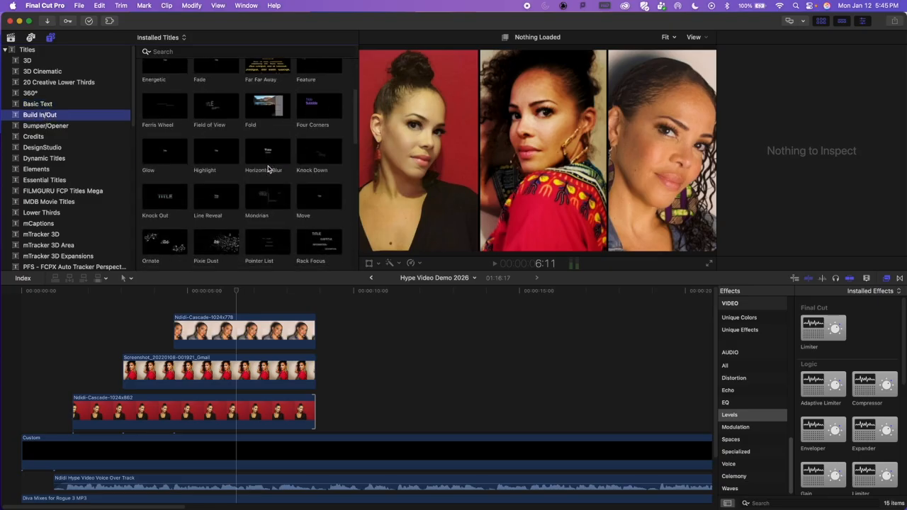
pyautogui.scroll(-3, 260, 163)
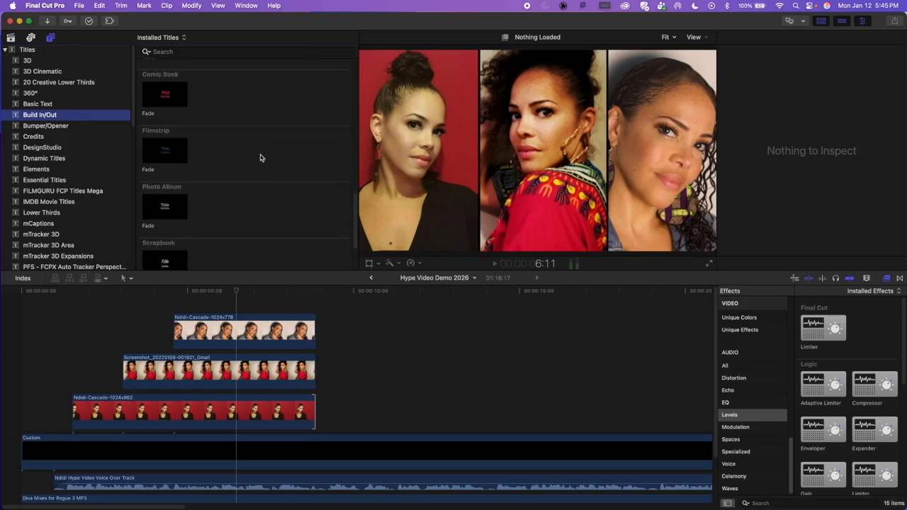
pyautogui.scroll(8, 262, 156)
pyautogui.scroll(-2, 262, 154)
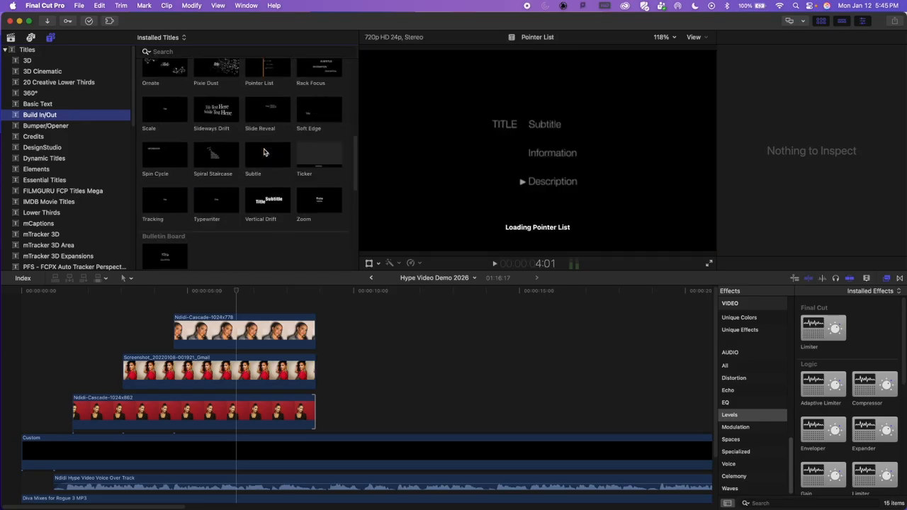
pyautogui.scroll(5, 233, 155)
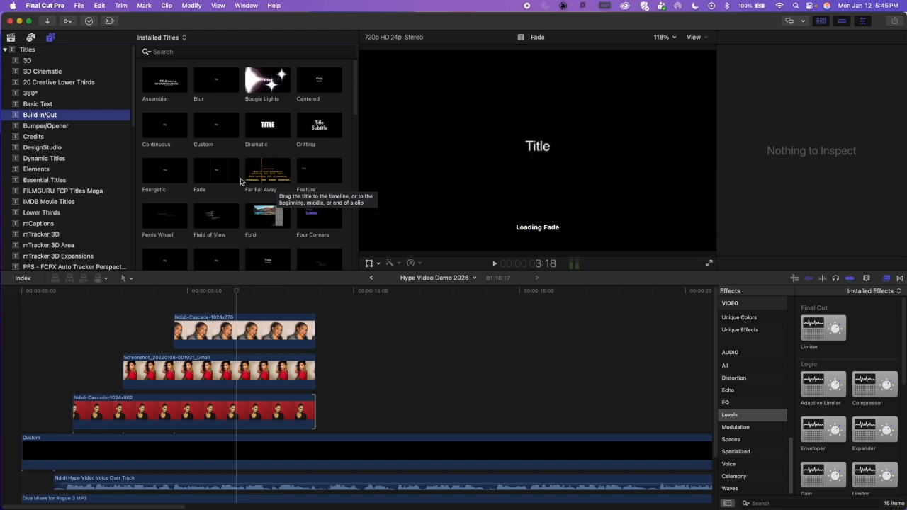
pyautogui.scroll(-3, 202, 204)
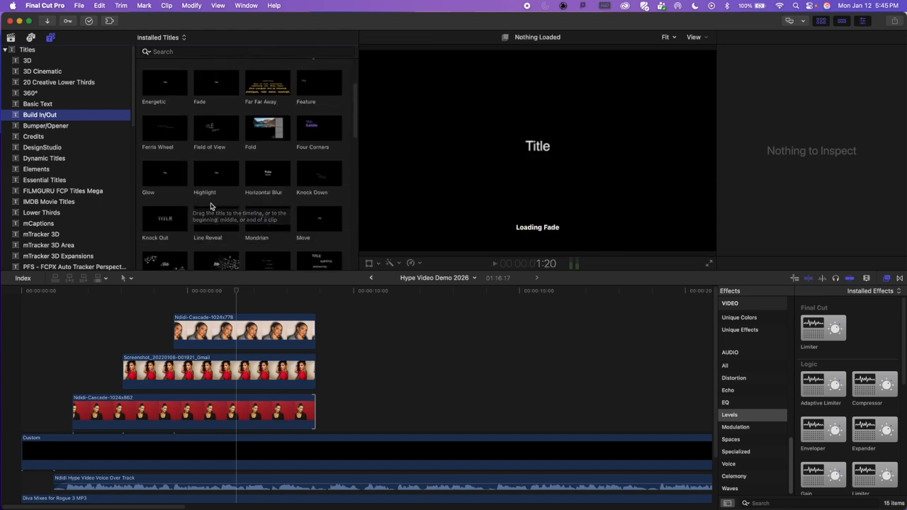
pyautogui.scroll(-1, 205, 207)
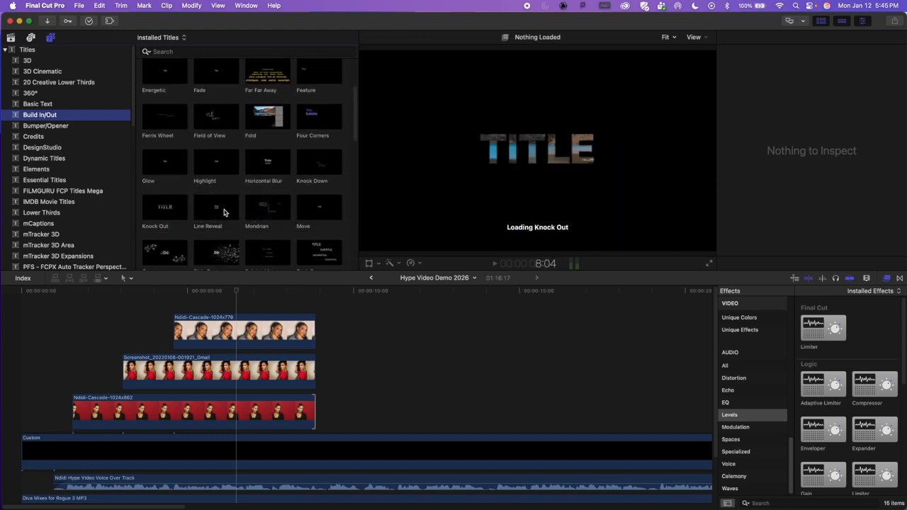
pyautogui.scroll(-2, 205, 212)
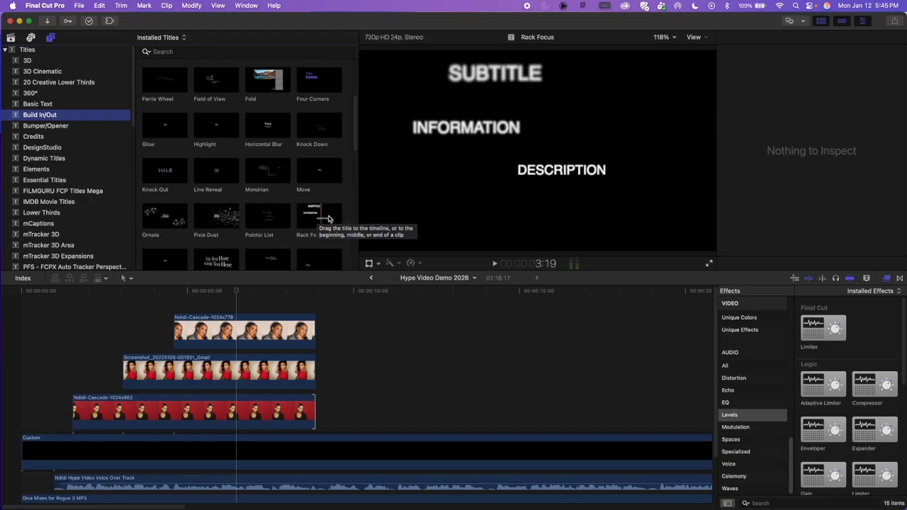
pyautogui.scroll(-3, 225, 215)
pyautogui.scroll(-3, 225, 215)
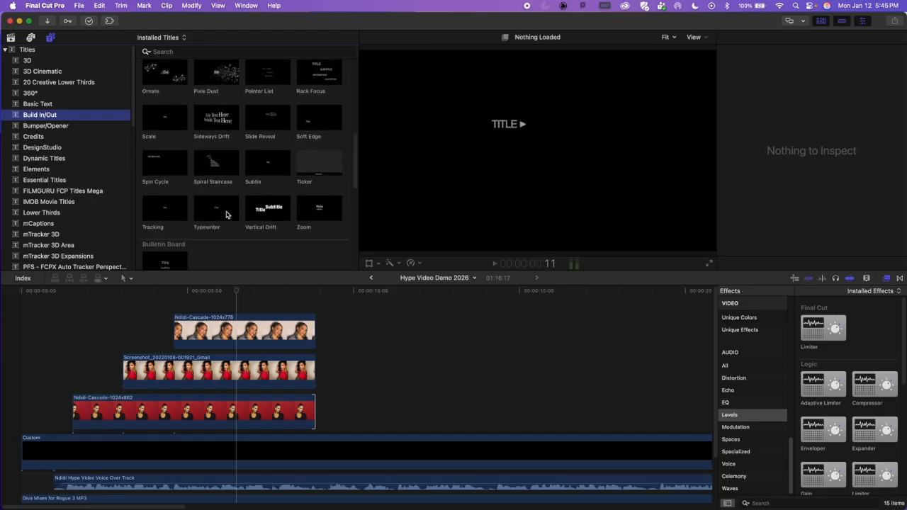
pyautogui.scroll(-3, 273, 198)
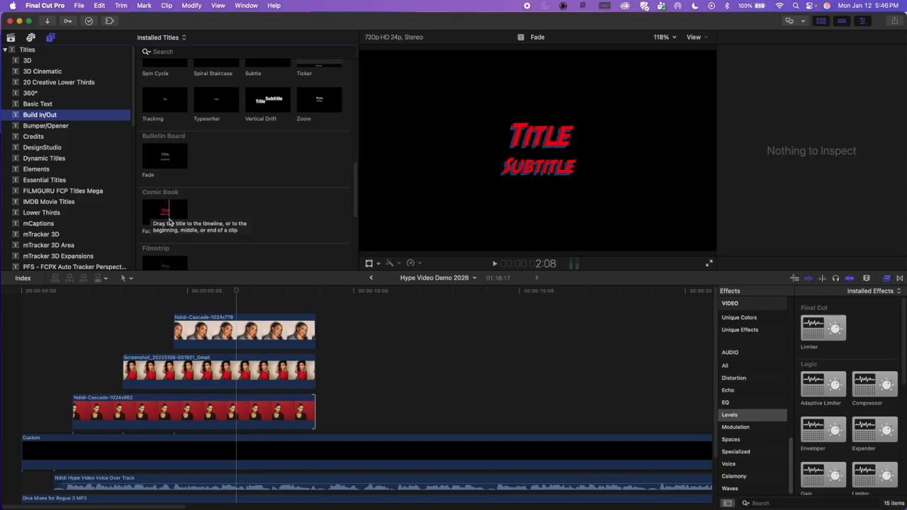
pyautogui.click(165, 211)
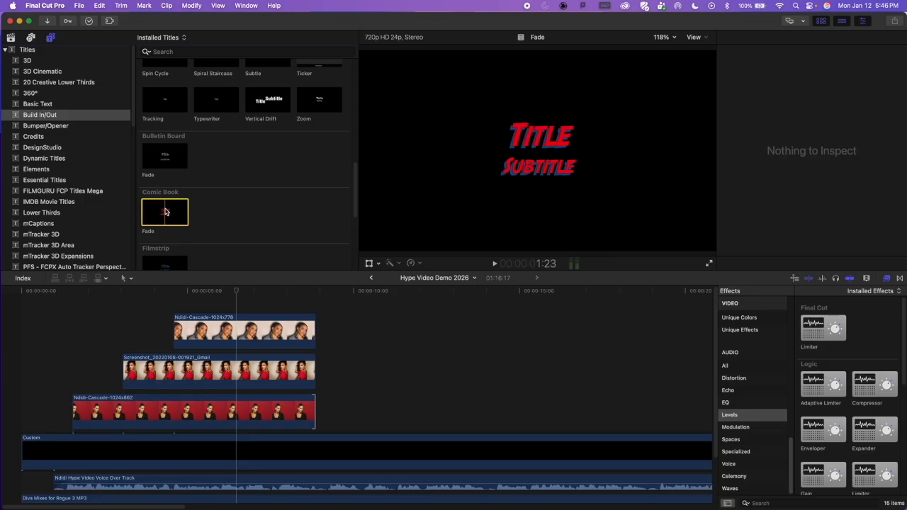
pyautogui.moveTo(167, 211); pyautogui.dragTo(144, 316)
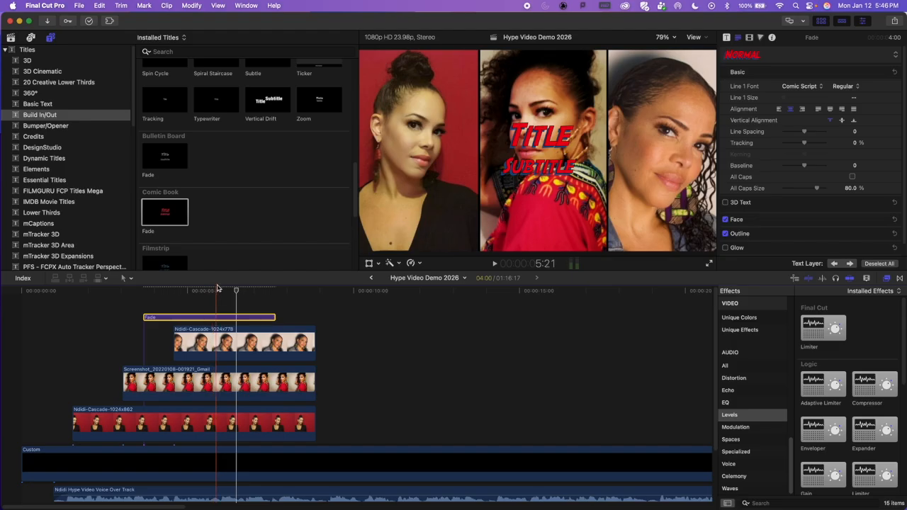
# Step: Play the opening to check the title's entrance, and move the title earlier to start together with the first picture
pyautogui.click(216, 294)
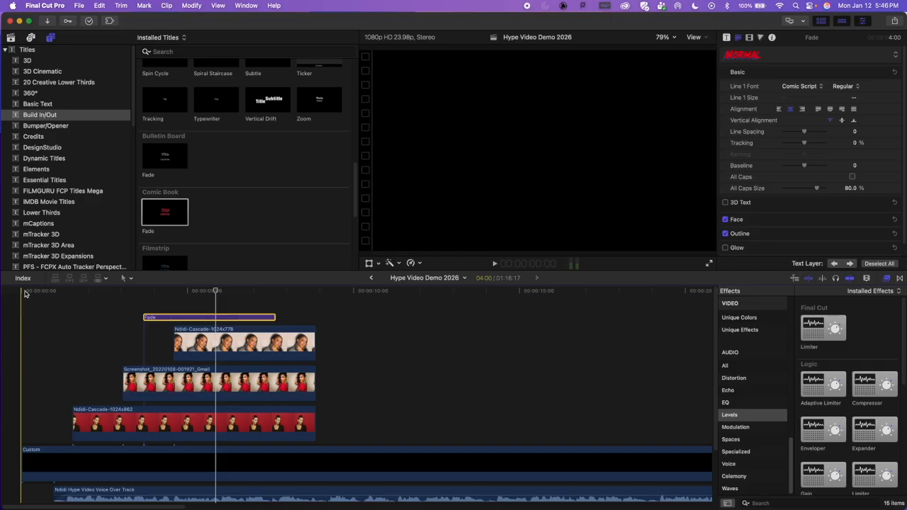
pyautogui.click(3, 291)
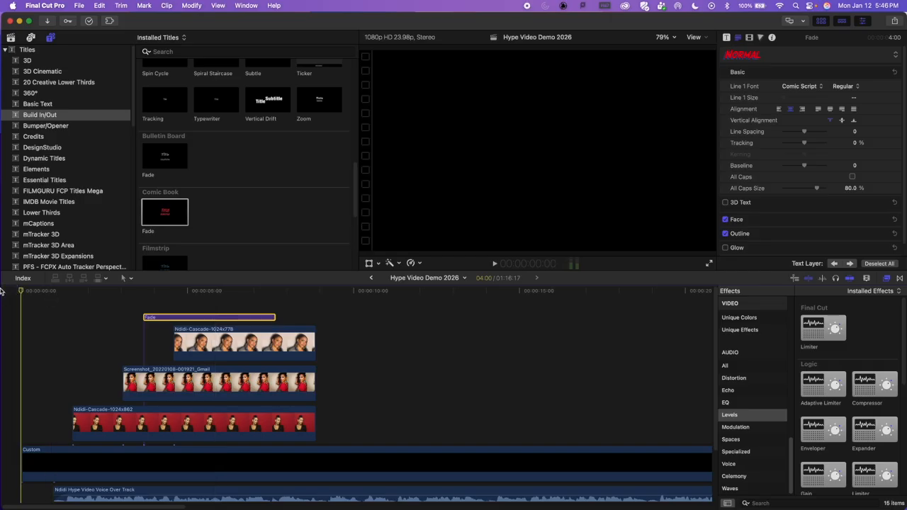
pyautogui.press('space')
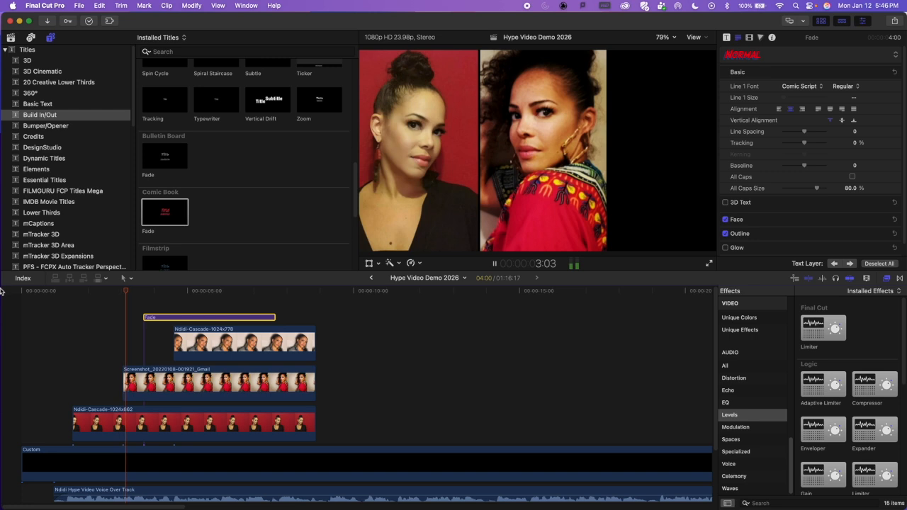
pyautogui.press('space')
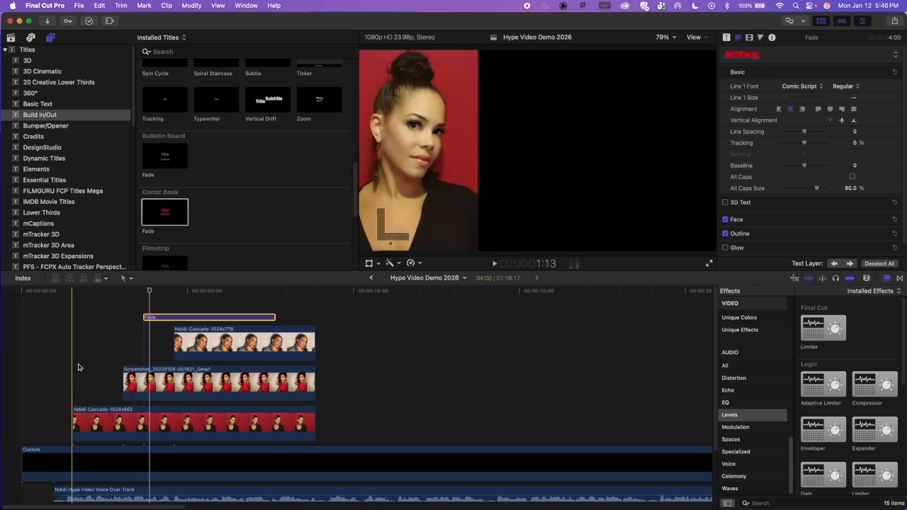
pyautogui.moveTo(199, 317); pyautogui.dragTo(127, 317)
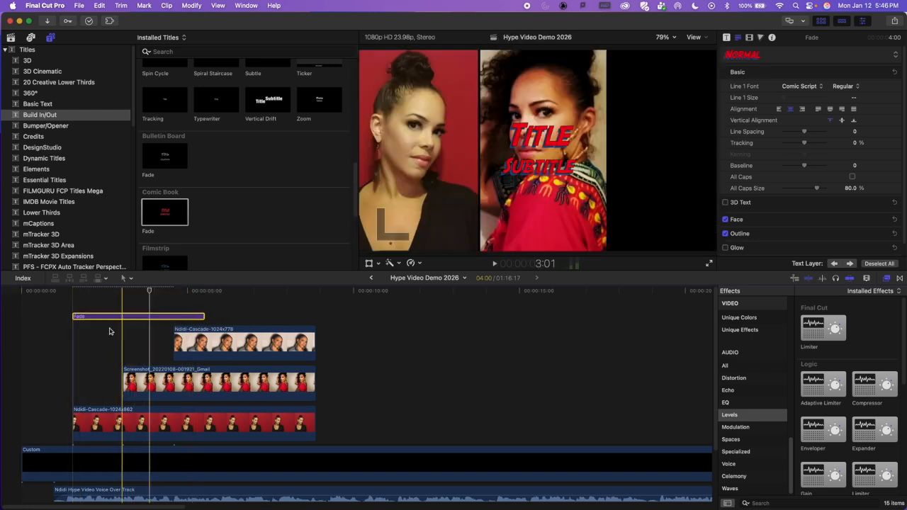
# Step: Replay the opening and extend the title's end to match the end of the three pictures, for a duration of 7:08
pyautogui.click(11, 294)
pyautogui.press('space')
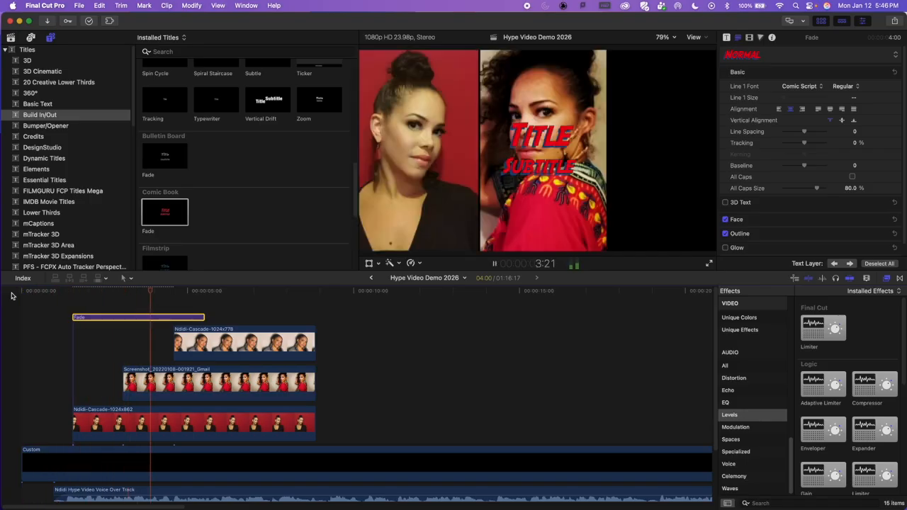
pyautogui.press('space')
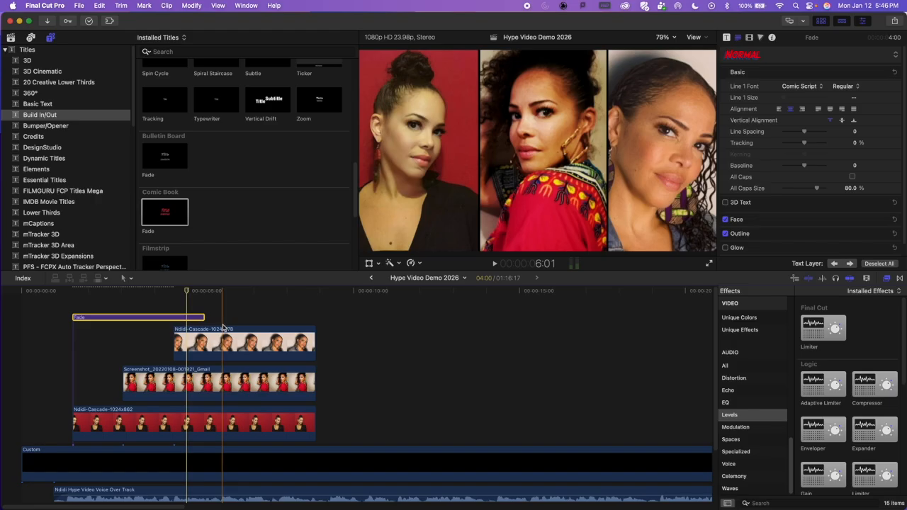
pyautogui.moveTo(204, 317); pyautogui.dragTo(314, 317)
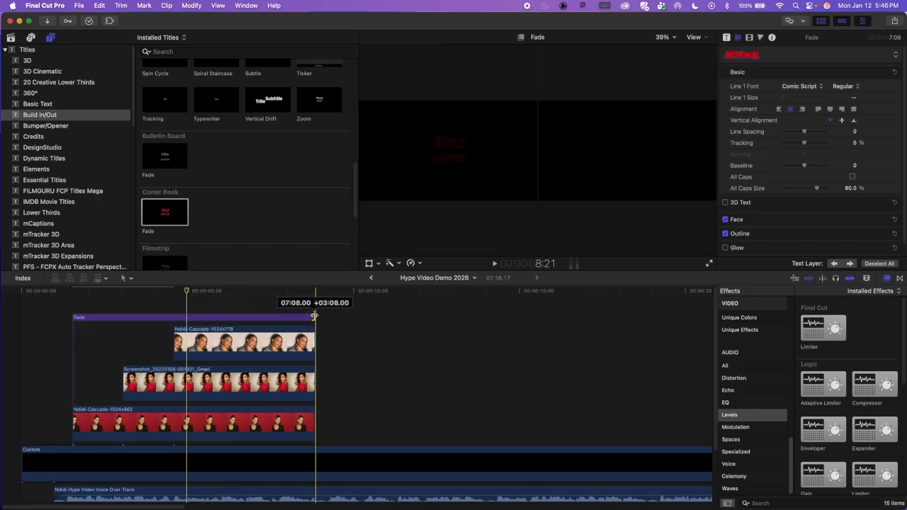
# Step: With the playhead at about 3:15, replace the title's main line with the performer's full name
pyautogui.click(141, 300)
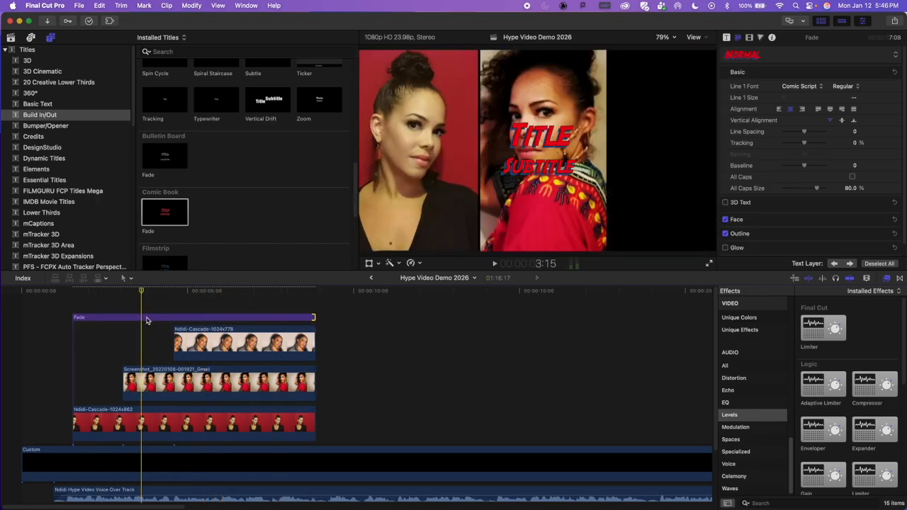
pyautogui.click(149, 316)
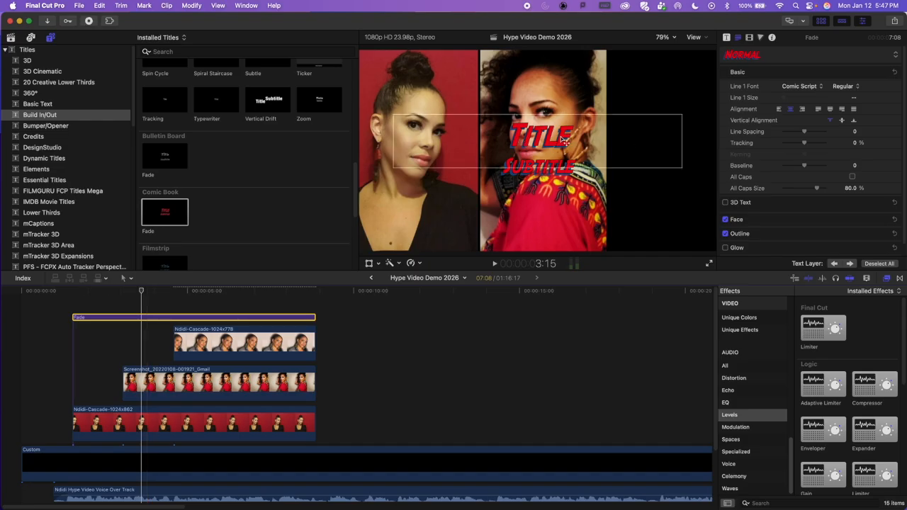
pyautogui.doubleClick(550, 148)
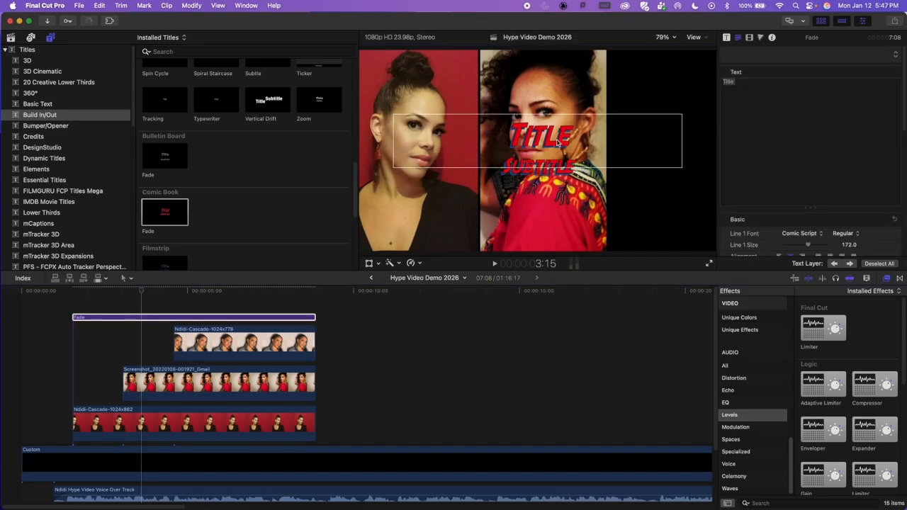
pyautogui.click(546, 167)
pyautogui.click(555, 140)
pyautogui.moveTo(555, 140); pyautogui.dragTo(503, 124)
pyautogui.click(571, 136)
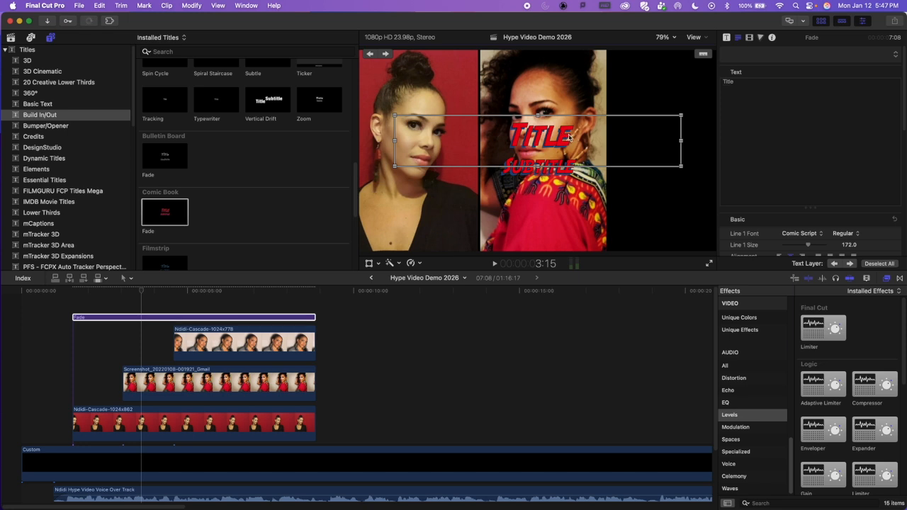
pyautogui.press('super+a')
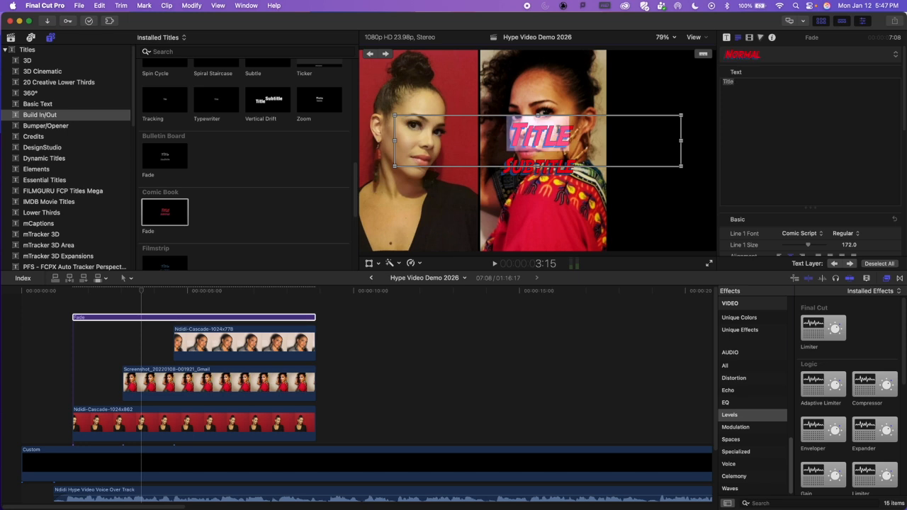
pyautogui.write('Ndidi Cascade')
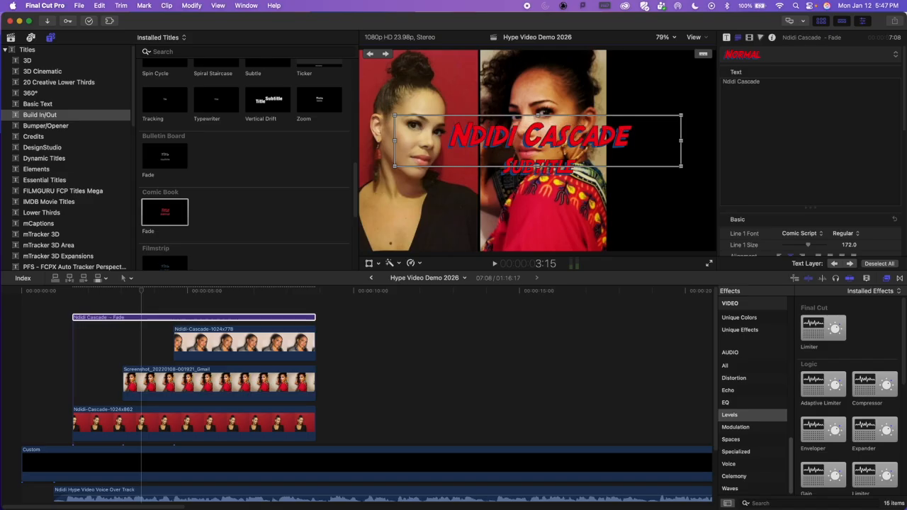
# Step: Delete the subtitle text so the title has only its main line
pyautogui.click(564, 169)
pyautogui.doubleClick(560, 148)
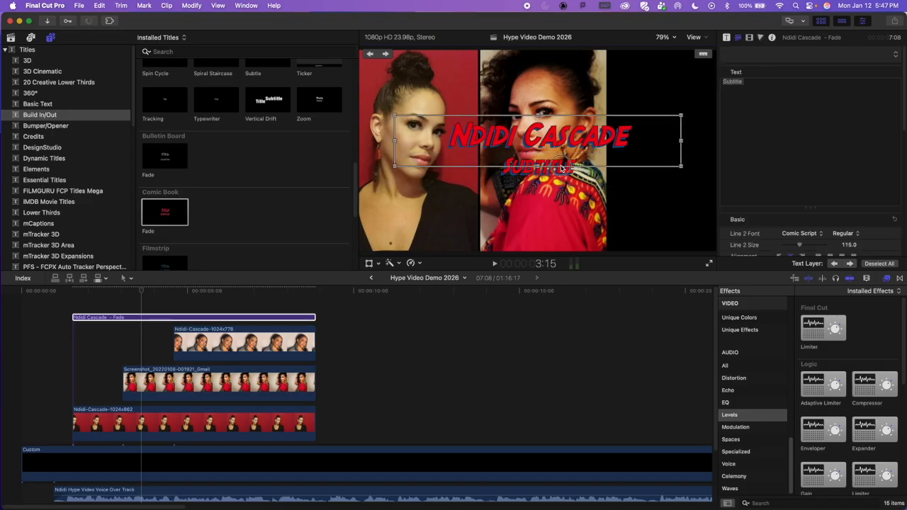
pyautogui.click(576, 167)
pyautogui.moveTo(576, 164); pyautogui.dragTo(500, 158)
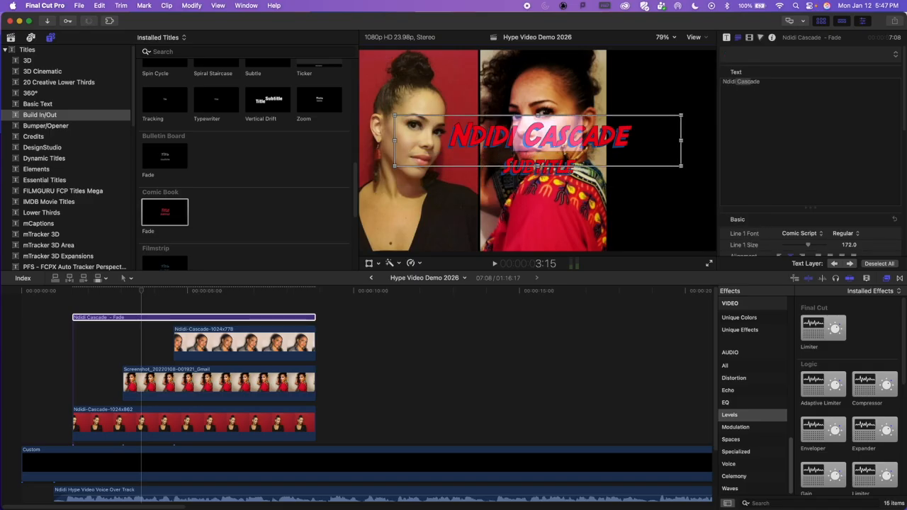
pyautogui.doubleClick(571, 171)
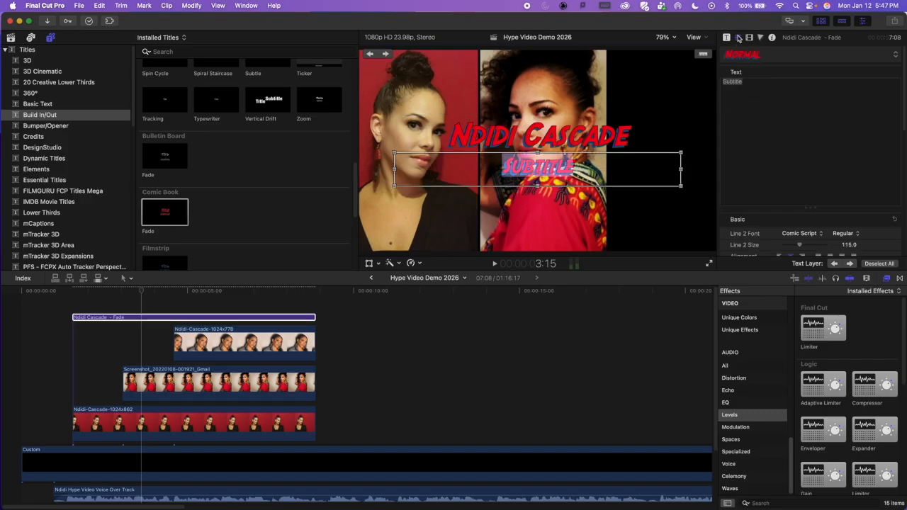
pyautogui.moveTo(751, 86); pyautogui.dragTo(687, 71)
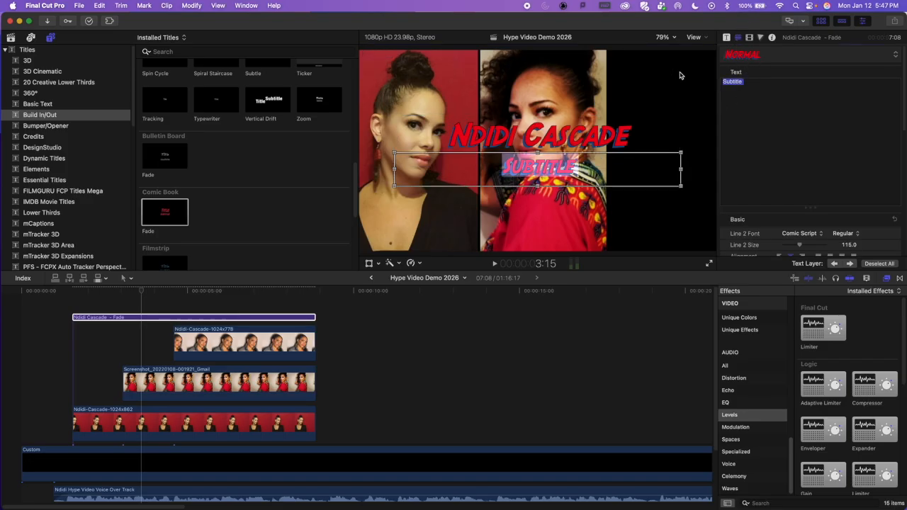
pyautogui.press('BackSpace')
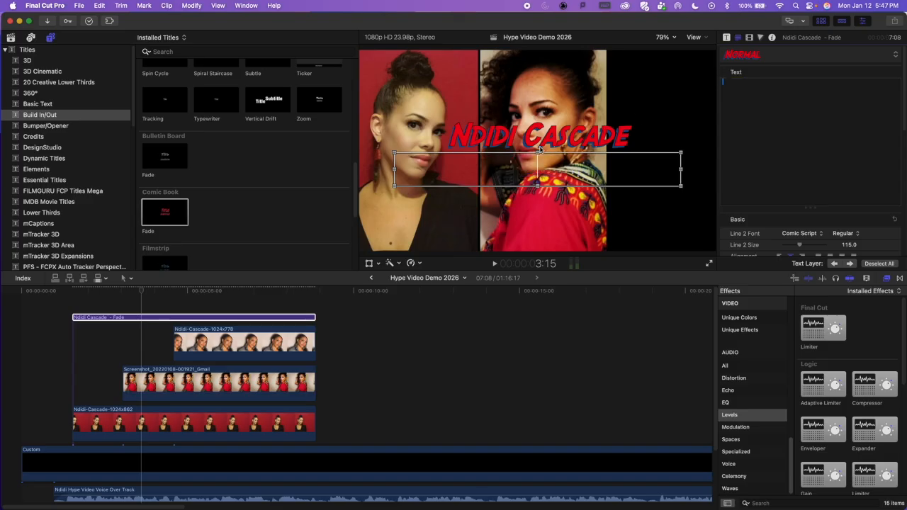
# Step: Move the title to the lower part of the frame at X 13.8 px, Y -501.5 px, and scale it to 150%
pyautogui.click(557, 131)
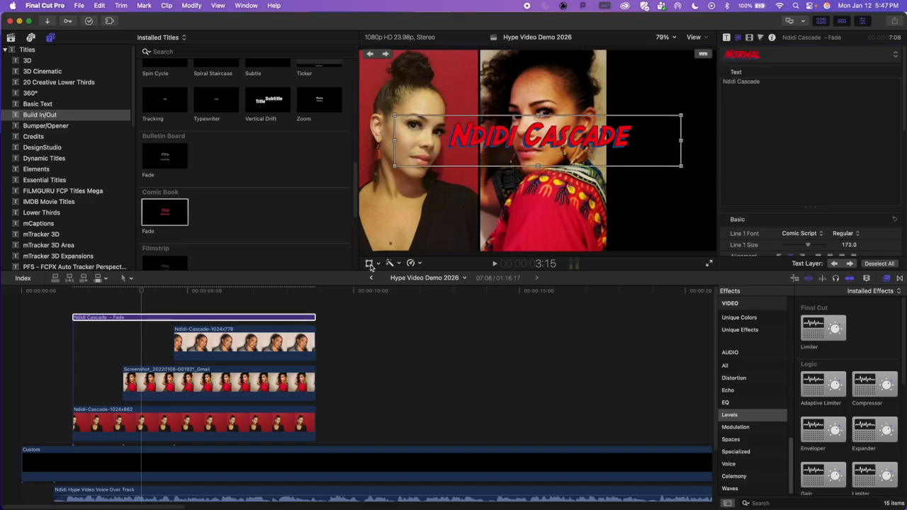
pyautogui.click(369, 264)
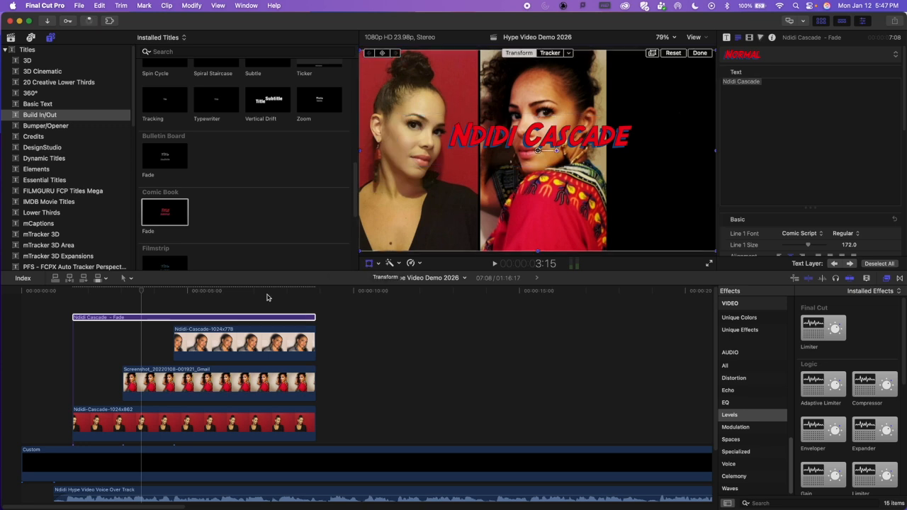
pyautogui.click(369, 264)
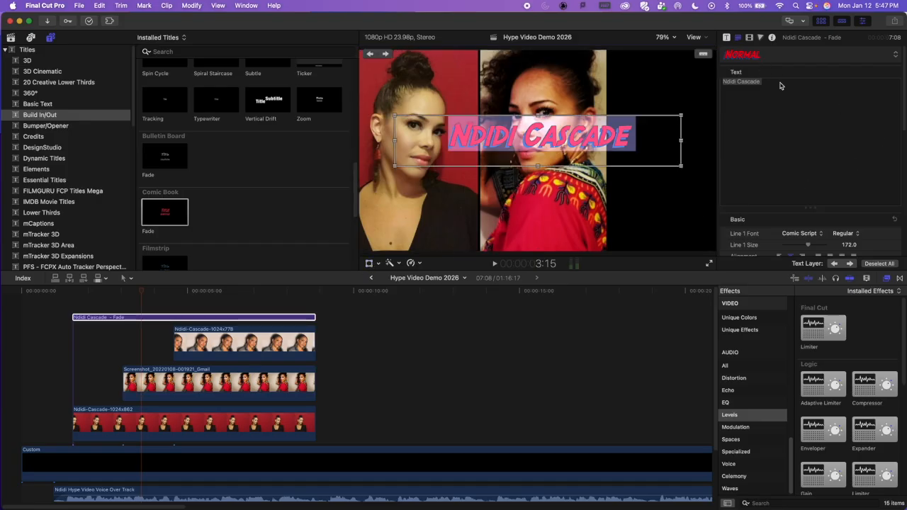
pyautogui.click(727, 38)
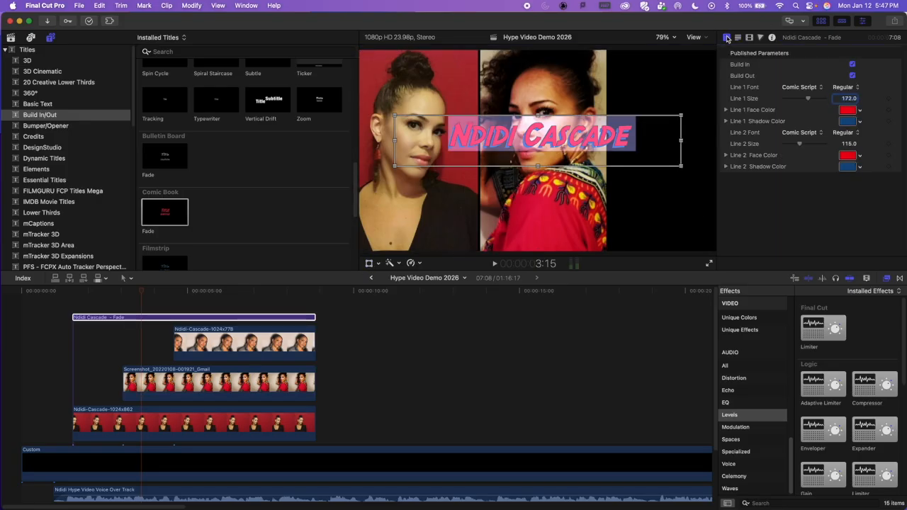
pyautogui.click(738, 38)
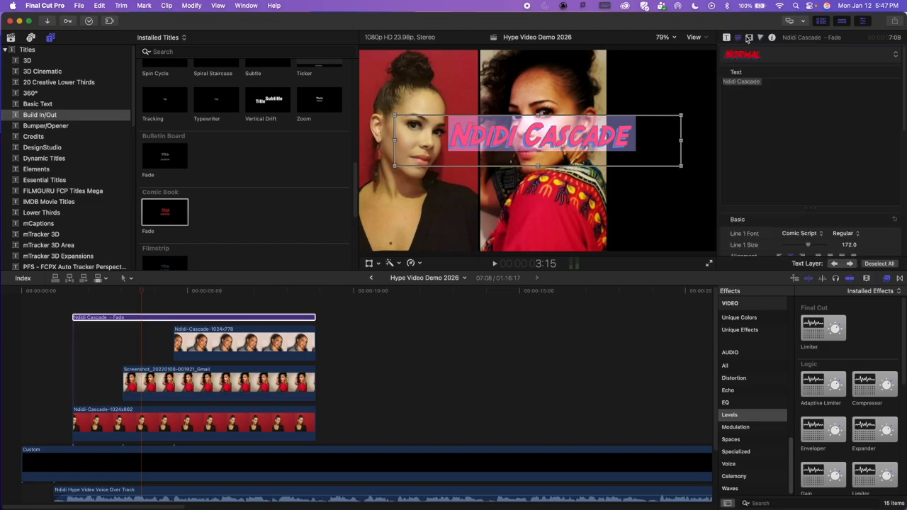
pyautogui.click(749, 38)
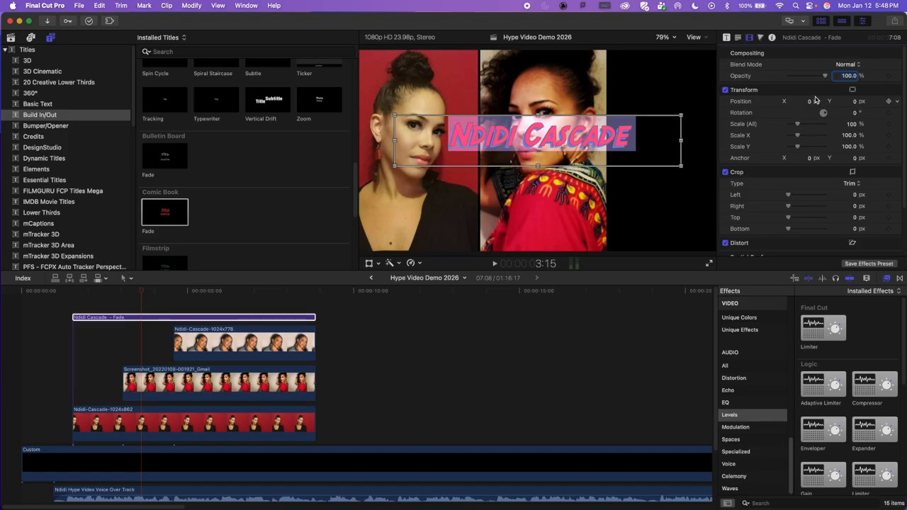
pyautogui.moveTo(810, 103); pyautogui.dragTo(783, 101)
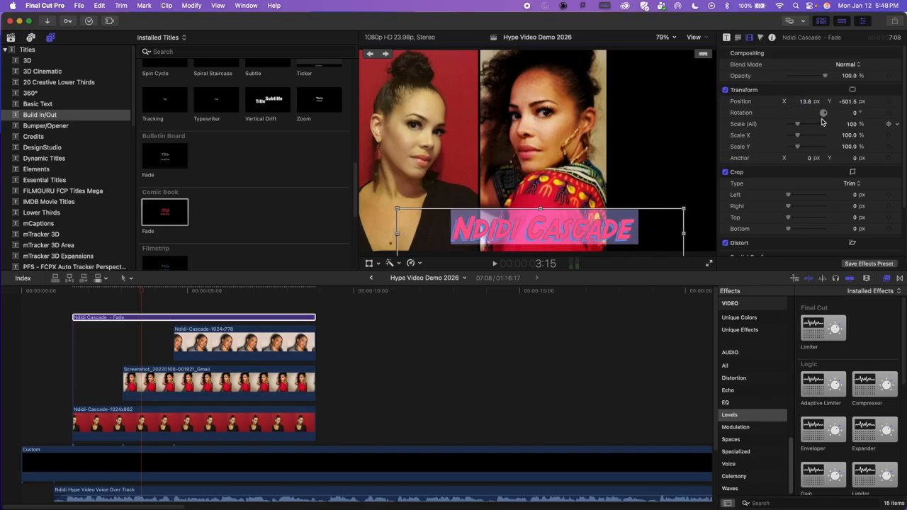
pyautogui.moveTo(798, 126); pyautogui.dragTo(803, 124)
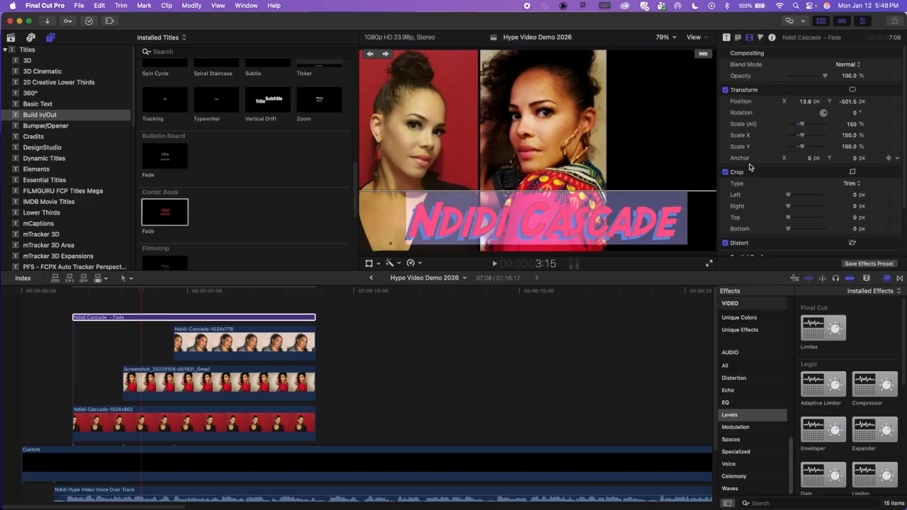
# Step: Change the face color of the title's first line to Lemon yellow
pyautogui.click(142, 317)
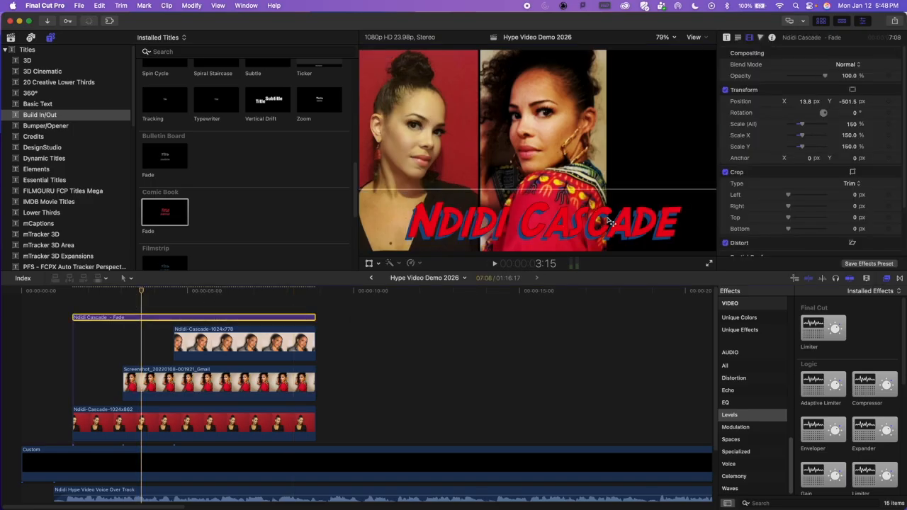
pyautogui.scroll(-3, 786, 158)
pyautogui.scroll(-1, 783, 160)
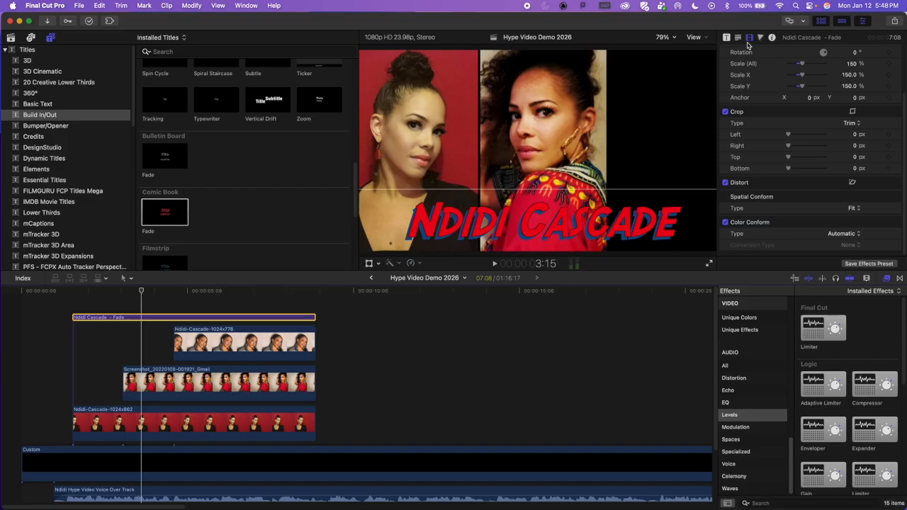
pyautogui.click(726, 37)
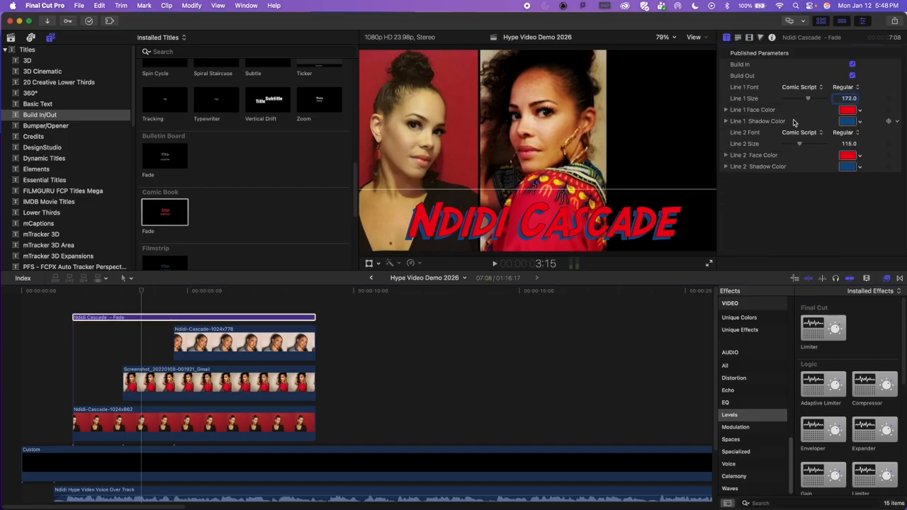
pyautogui.click(739, 37)
pyautogui.click(749, 38)
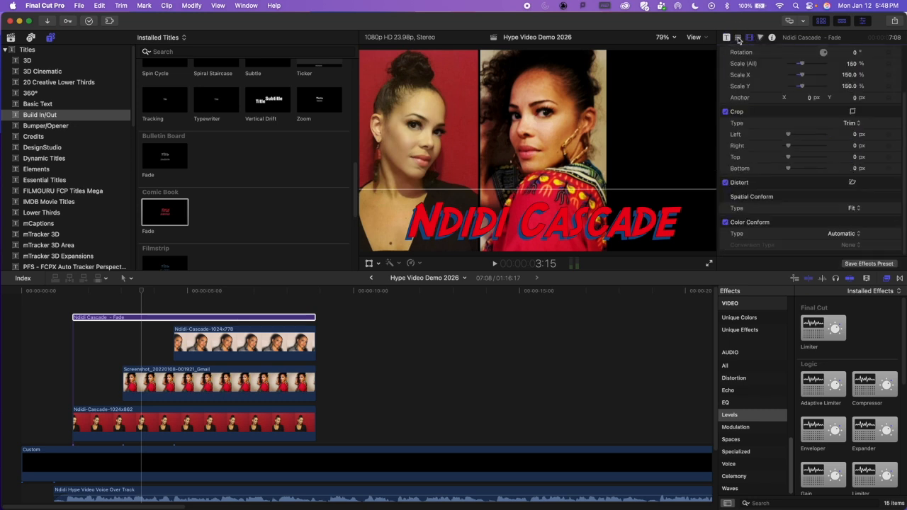
pyautogui.click(737, 37)
pyautogui.click(726, 37)
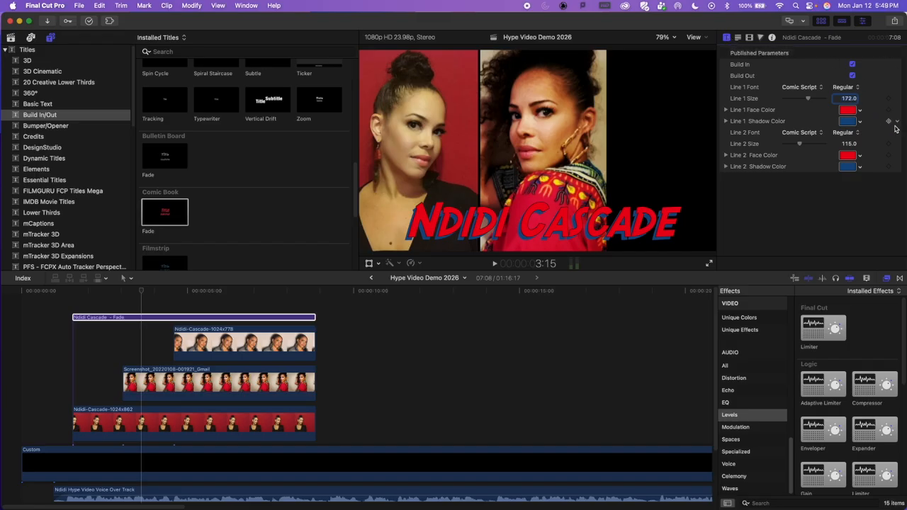
pyautogui.click(848, 110)
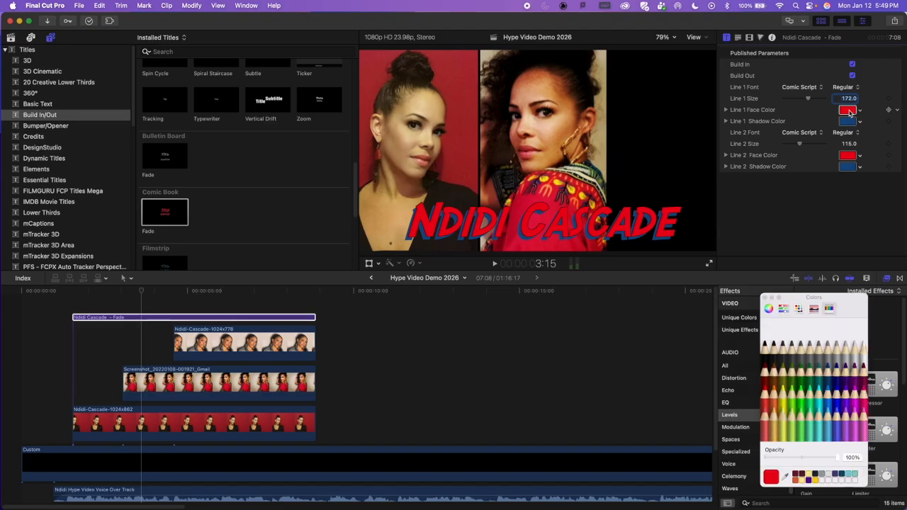
pyautogui.click(785, 398)
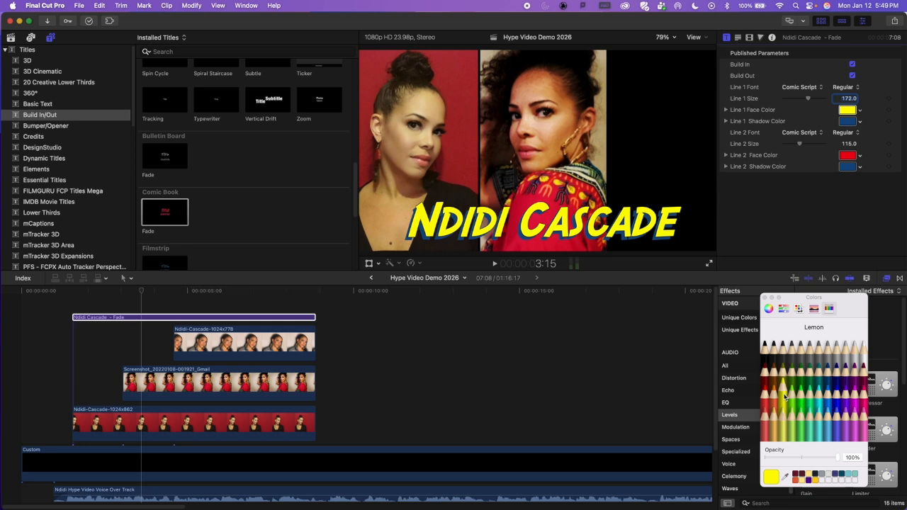
# Step: Set the title's second-line face color to Lemon yellow and the first-line shadow color to Licorice black
pyautogui.click(848, 155)
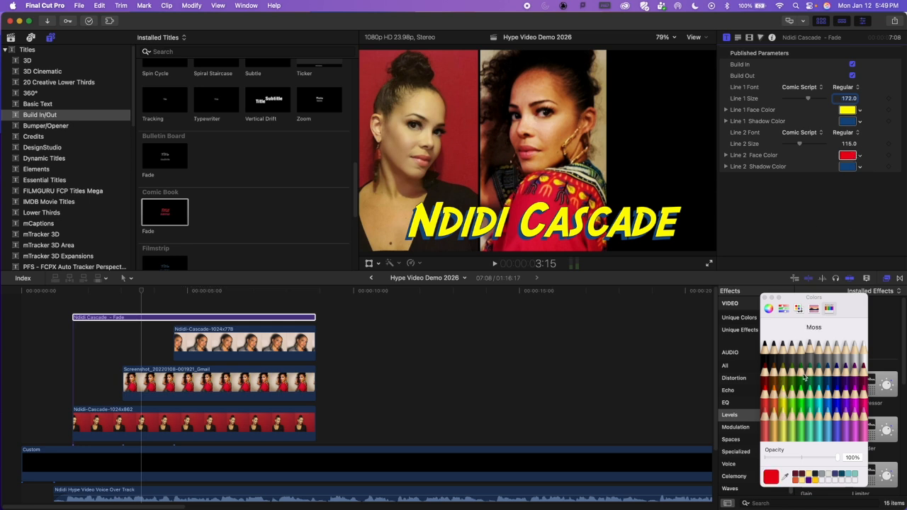
pyautogui.click(786, 396)
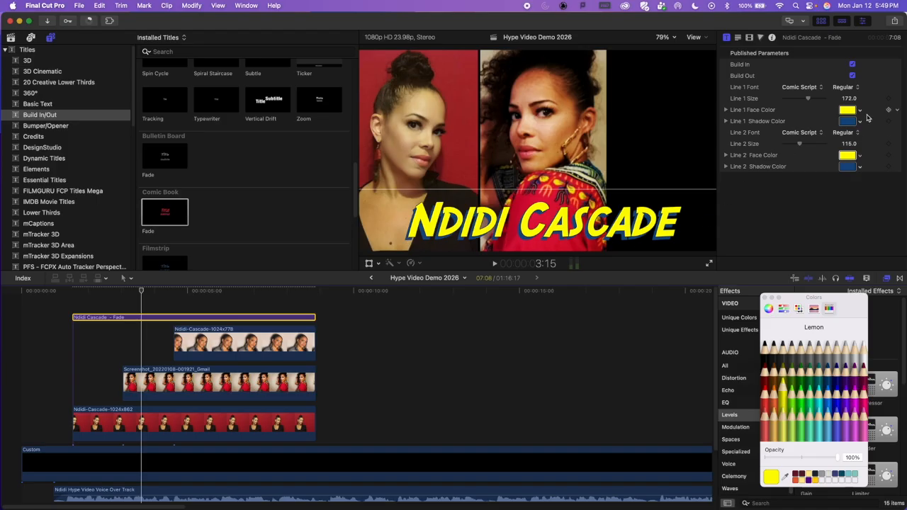
pyautogui.click(849, 122)
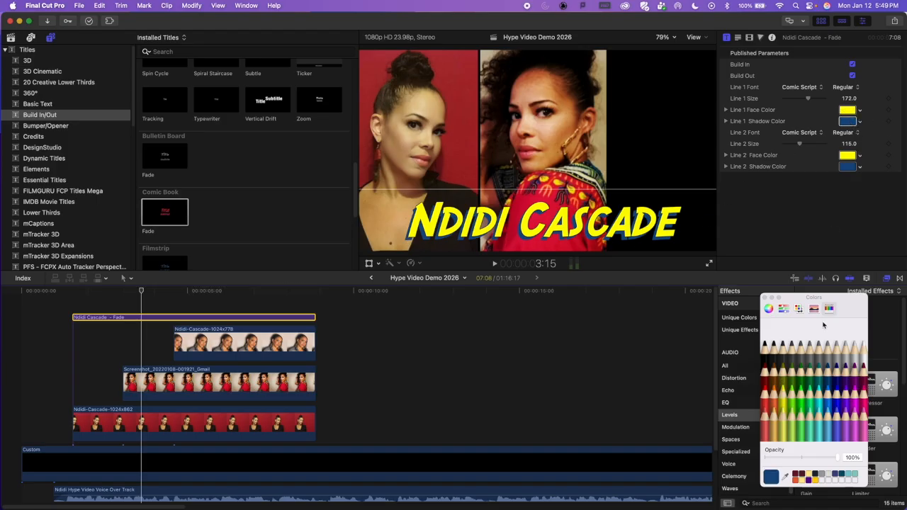
pyautogui.click(833, 403)
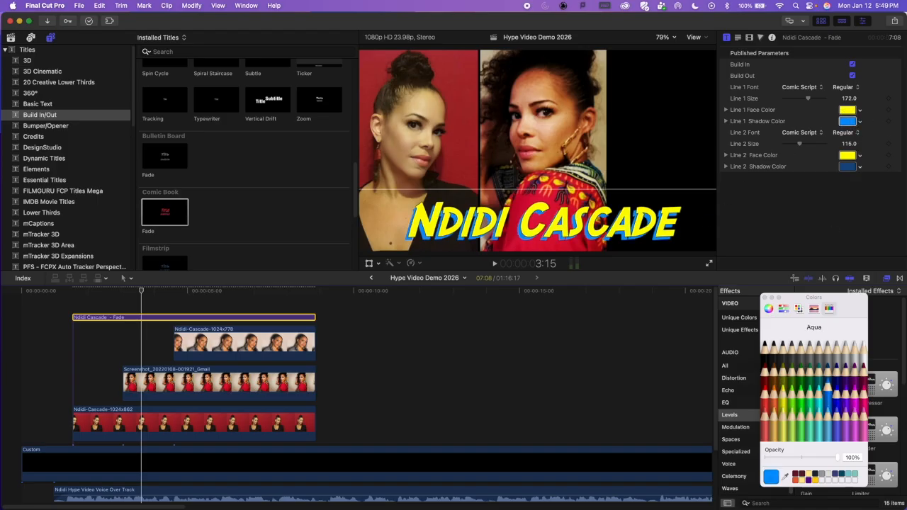
pyautogui.click(764, 348)
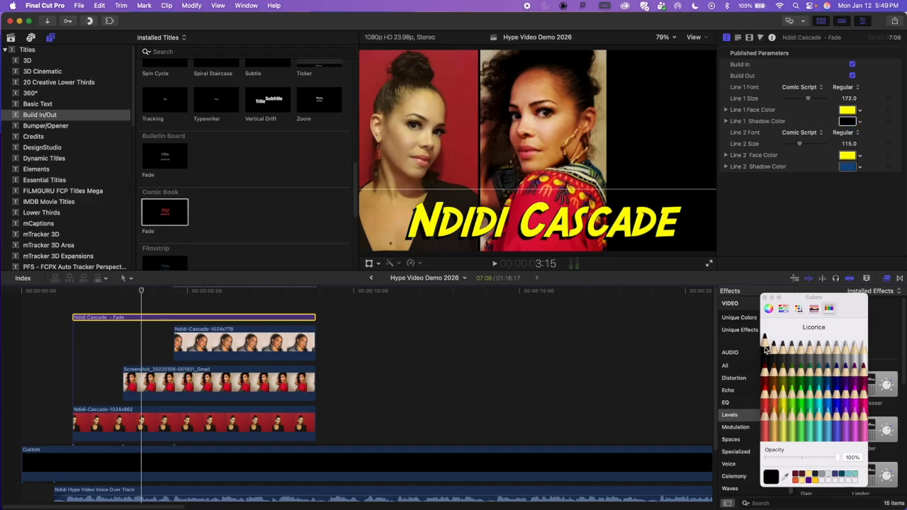
pyautogui.click(863, 393)
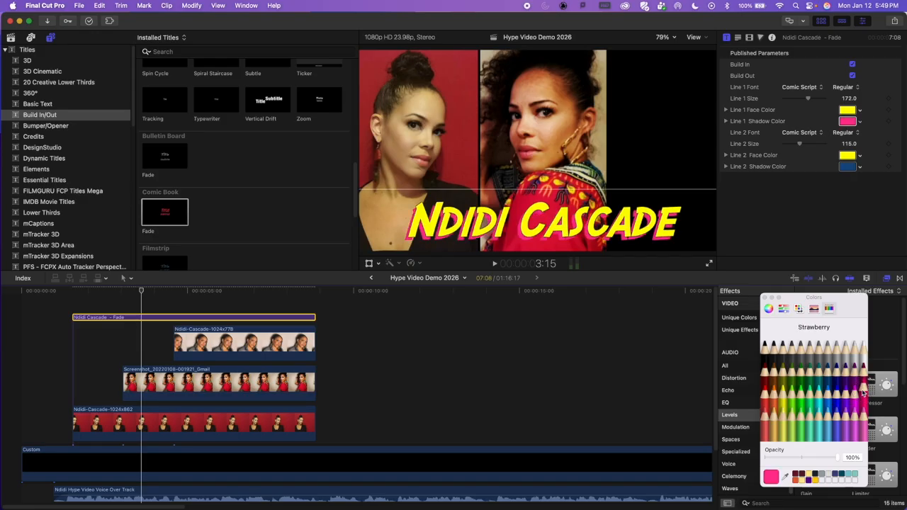
pyautogui.click(766, 351)
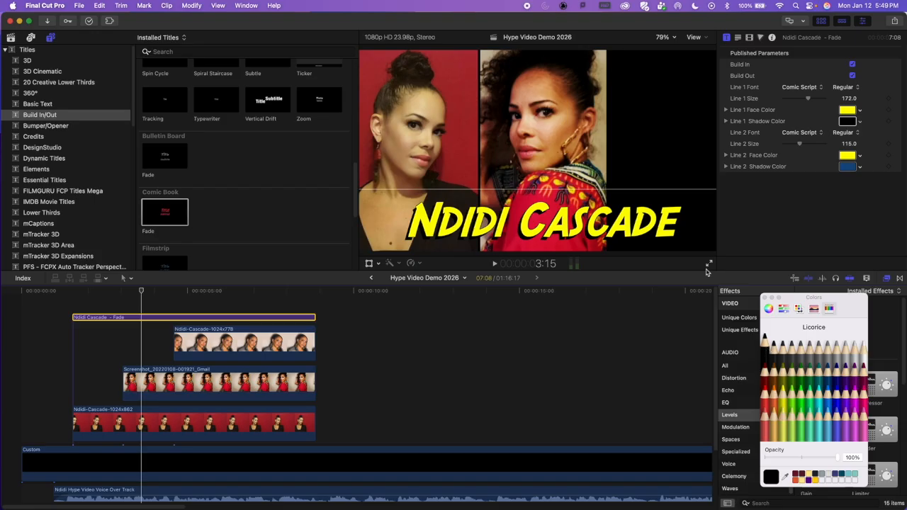
# Step: With the playhead at about 5:16 where all three pictures show, set the title's anchor Y to 37 px
pyautogui.click(84, 289)
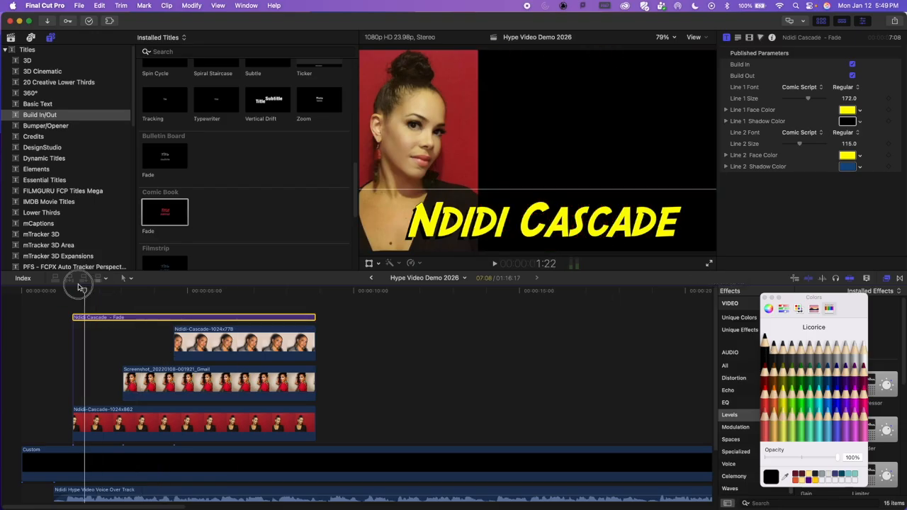
pyautogui.moveTo(80, 287); pyautogui.dragTo(194, 287)
pyautogui.click(210, 294)
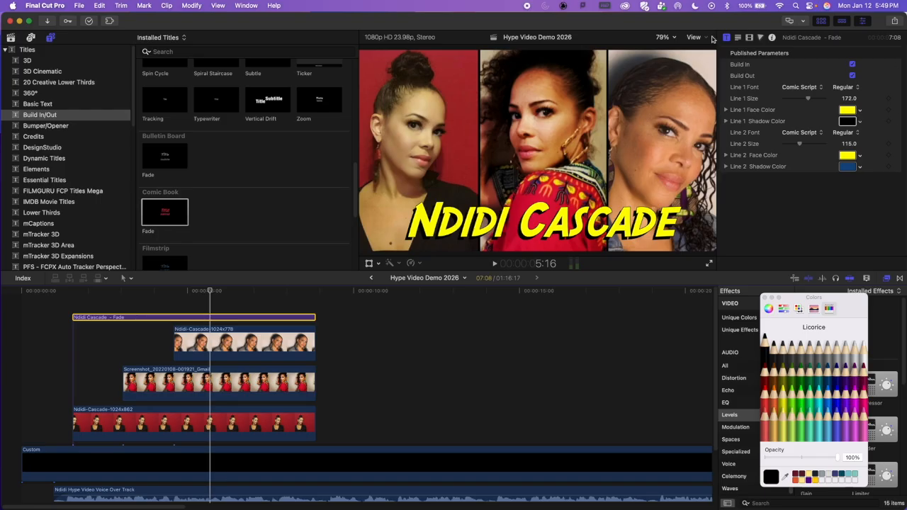
pyautogui.click(750, 37)
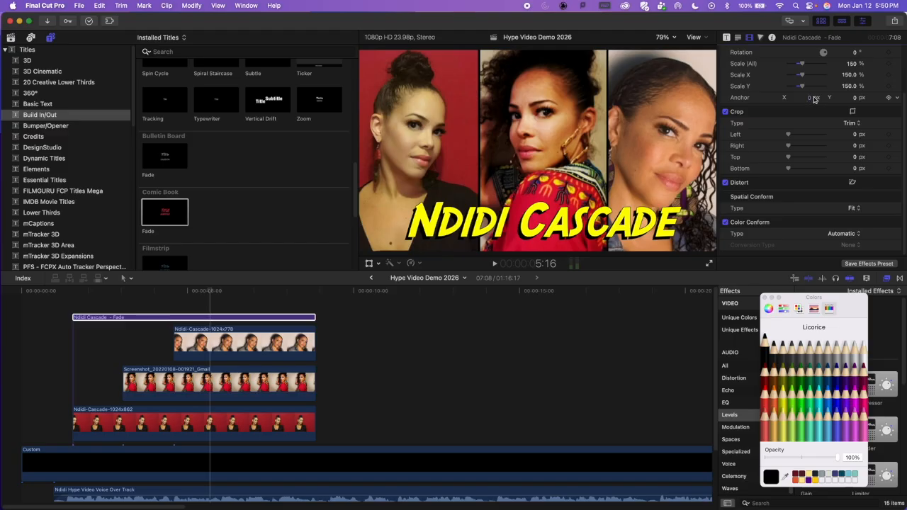
pyautogui.moveTo(854, 98); pyautogui.dragTo(854, 96)
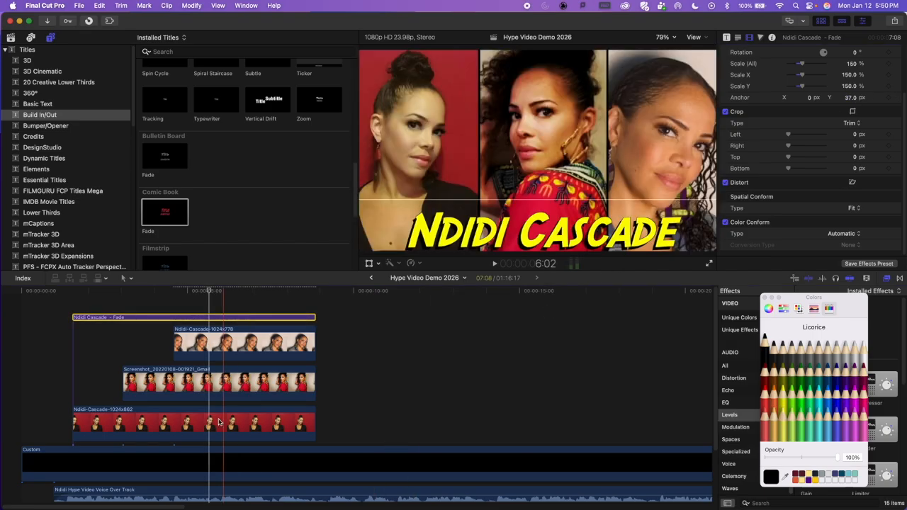
# Step: Play the timeline from the beginning to about 10:03 to check the pictures and the title
pyautogui.moveTo(75, 292); pyautogui.dragTo(13, 292)
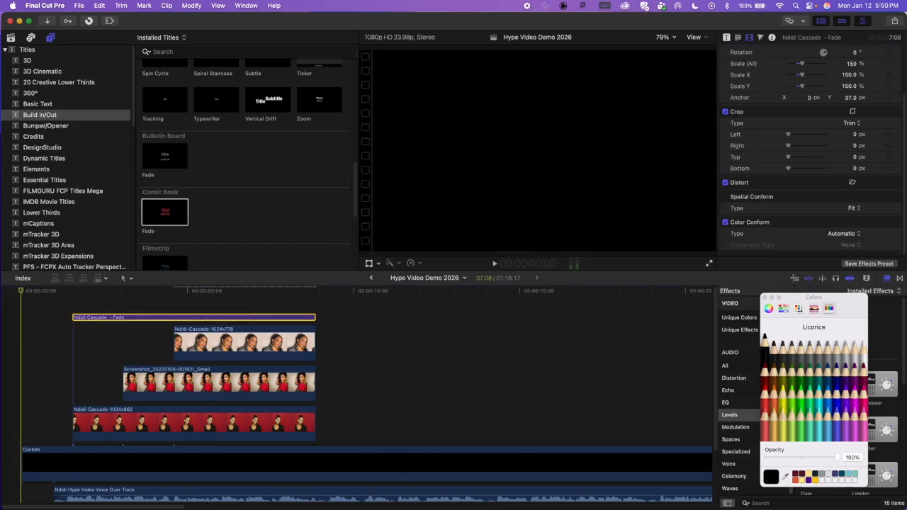
pyautogui.press('space')
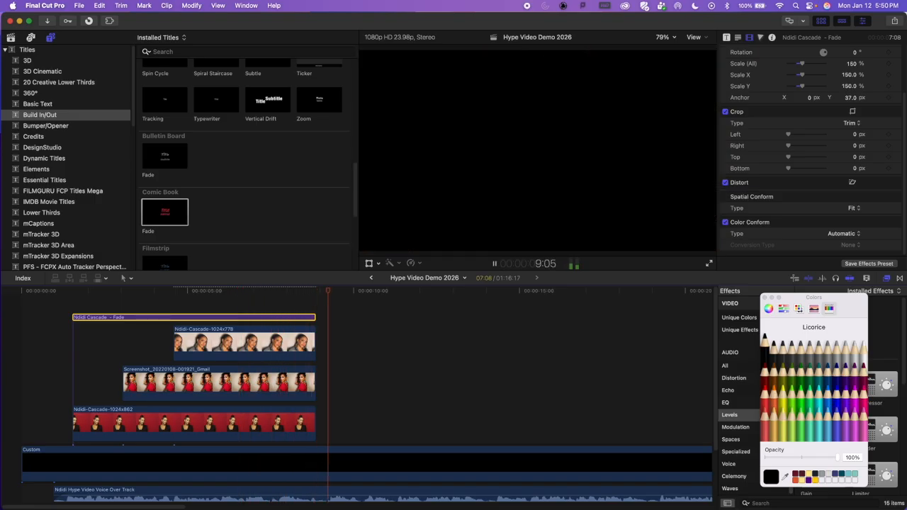
pyautogui.press('space')
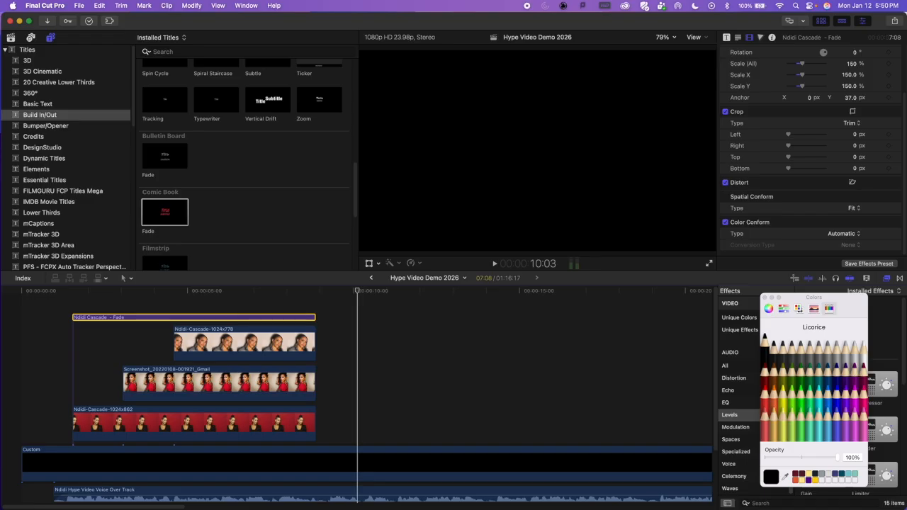
# Step: Close the Colors window and narrow the Final Cut Pro window, then switch to the Finder window with the project media
pyautogui.hotkey('shift', 'z')
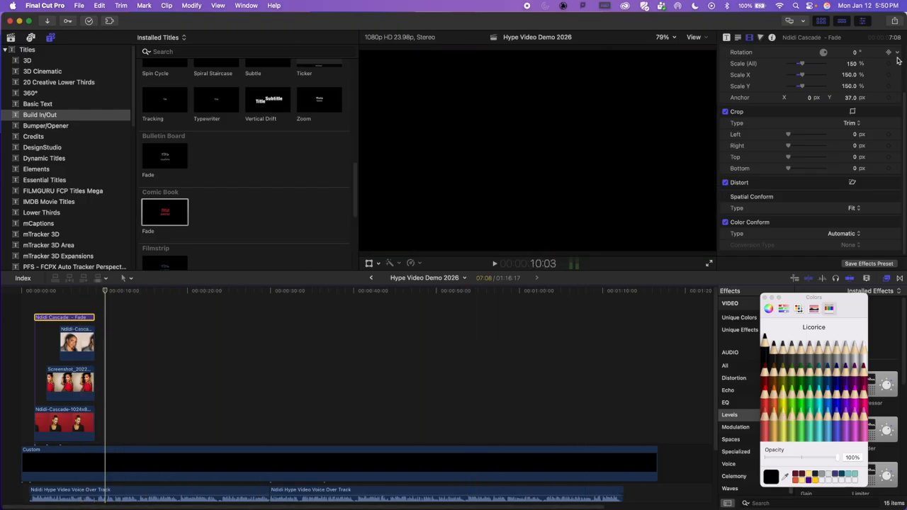
pyautogui.click(764, 298)
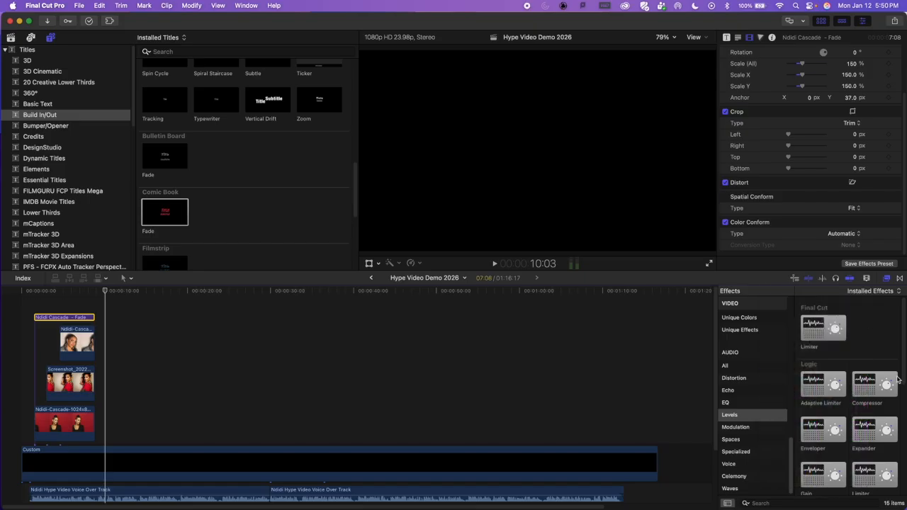
pyautogui.moveTo(904, 344); pyautogui.dragTo(793, 356)
pyautogui.click(806, 26)
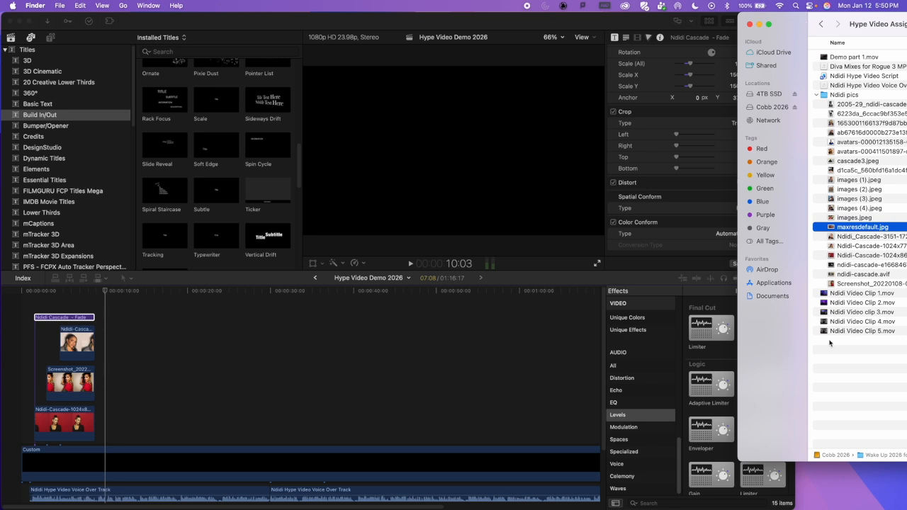
# Step: Preview the performer's video clips 1 to 5 one after another in Finder
pyautogui.click(826, 294)
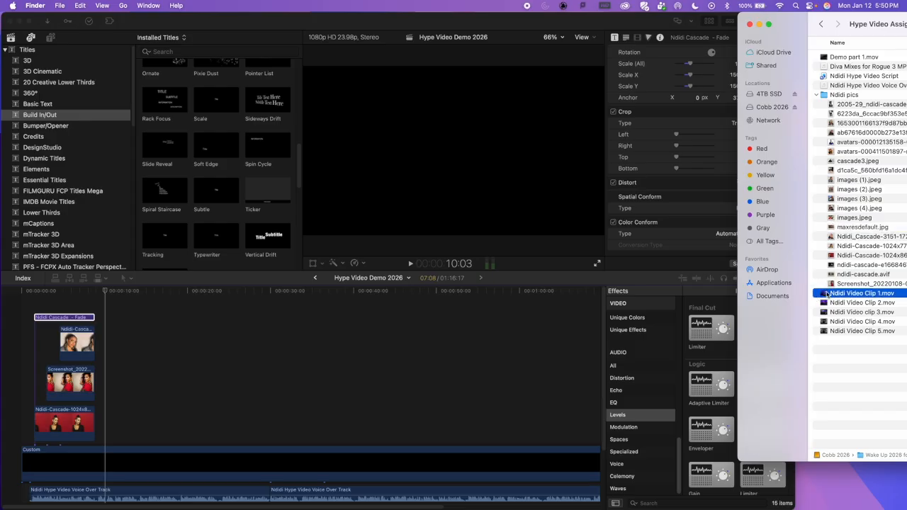
pyautogui.press('space')
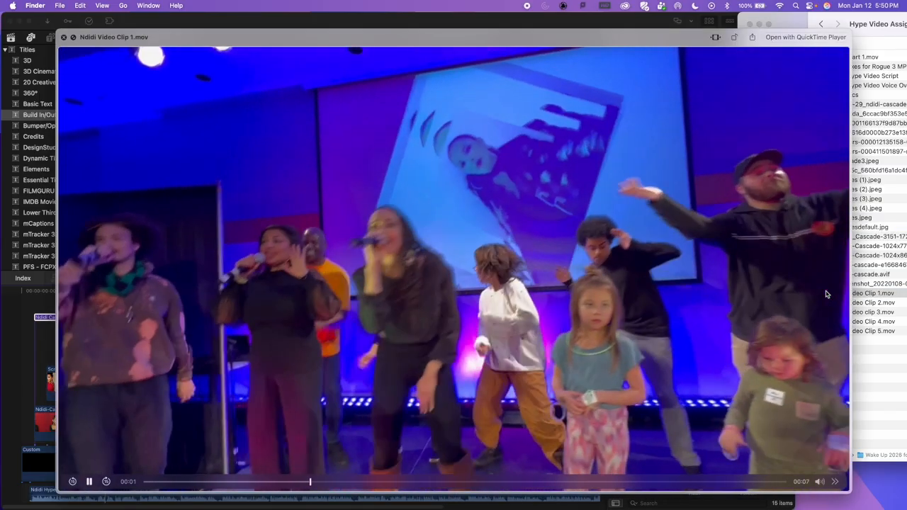
pyautogui.press('space')
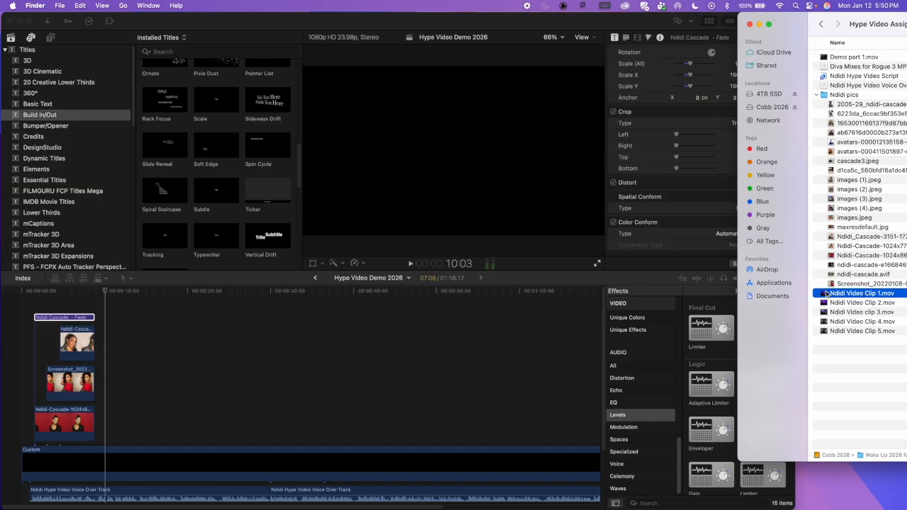
pyautogui.press('space')
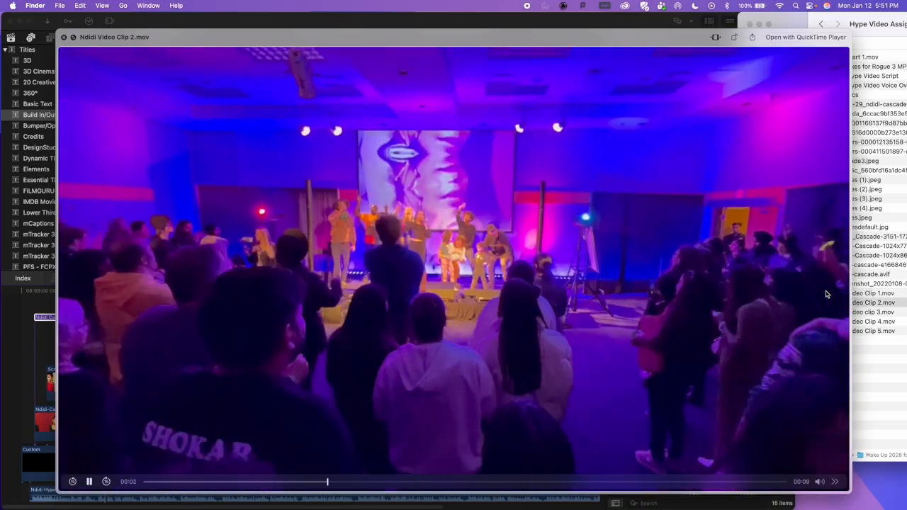
pyautogui.press('Down')
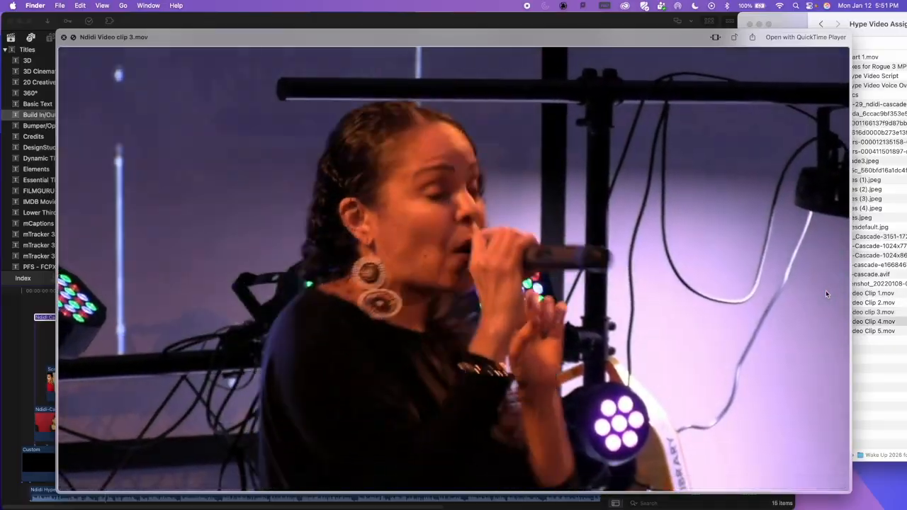
pyautogui.press('Down')
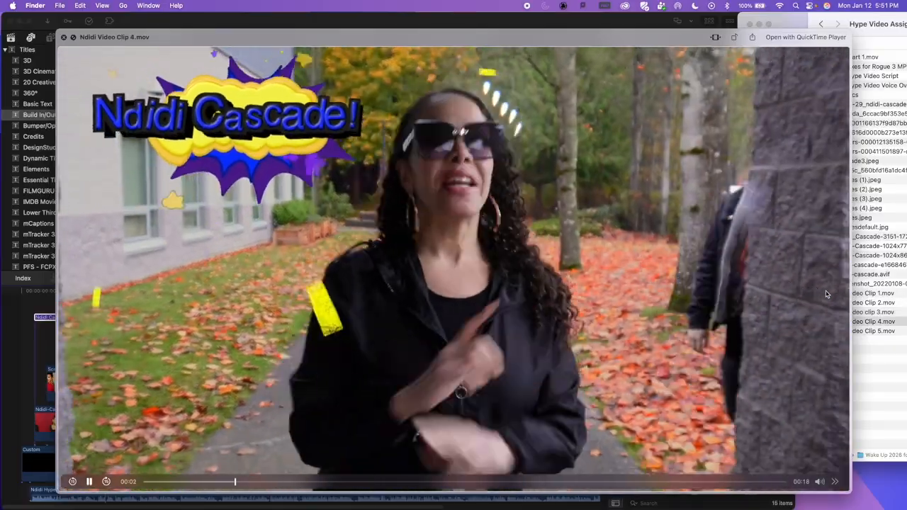
pyautogui.press('Down')
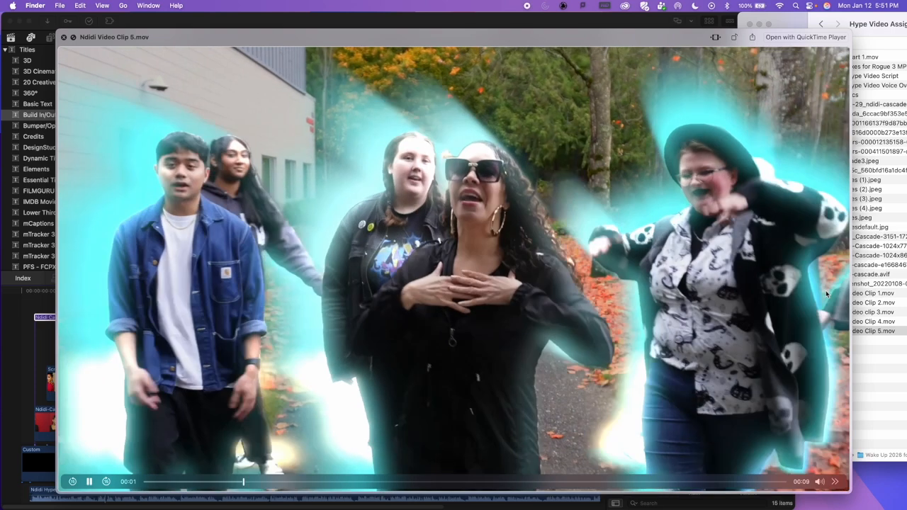
pyautogui.press('space')
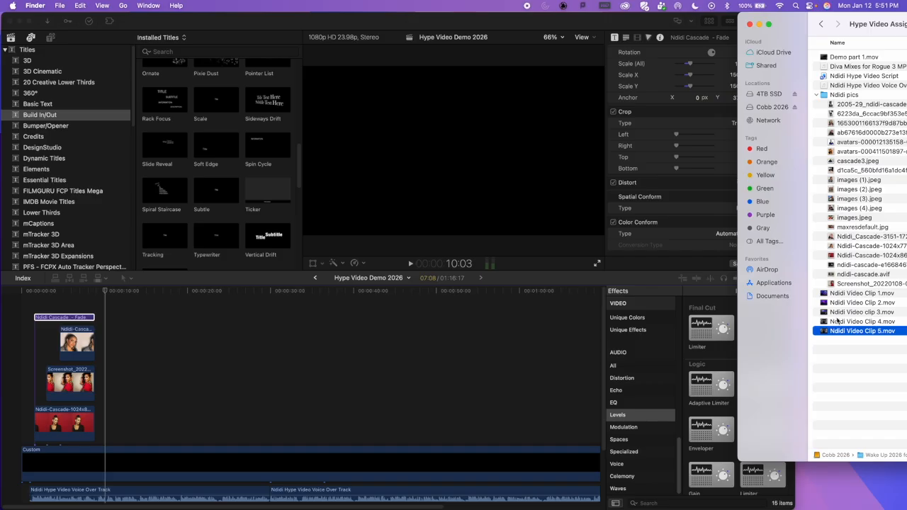
# Step: Preview video clips 2, 1 and 3 again to choose the footage that follows the pictures
pyautogui.click(826, 304)
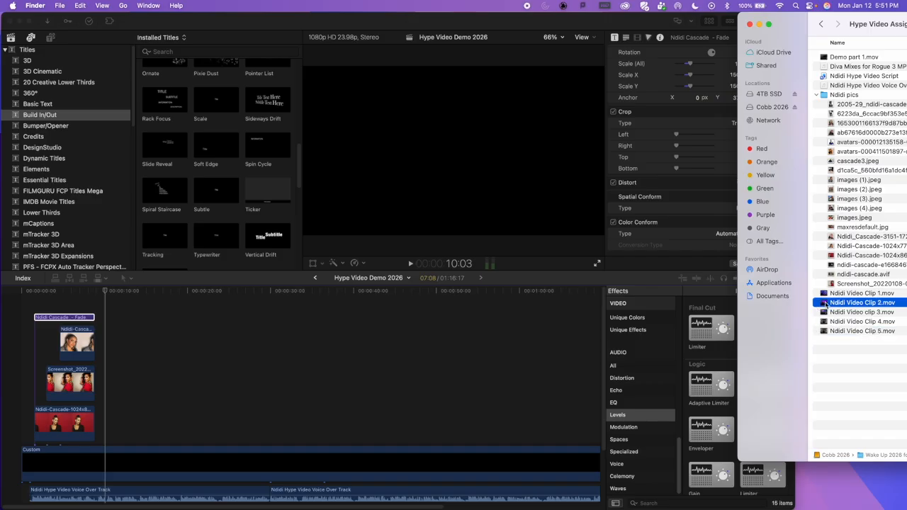
pyautogui.press('space')
pyautogui.press('space')
pyautogui.click(839, 293)
pyautogui.press('space')
pyautogui.press('space')
pyautogui.click(852, 313)
pyautogui.press('space')
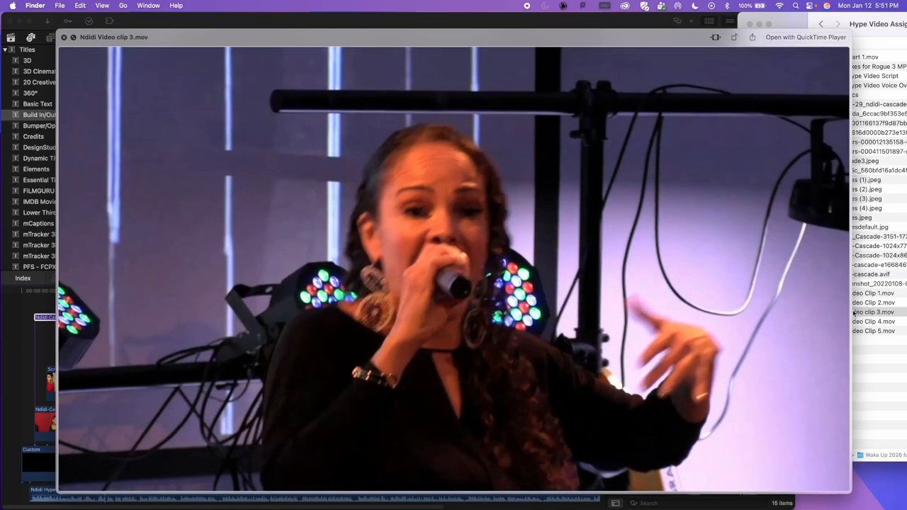
pyautogui.press('space')
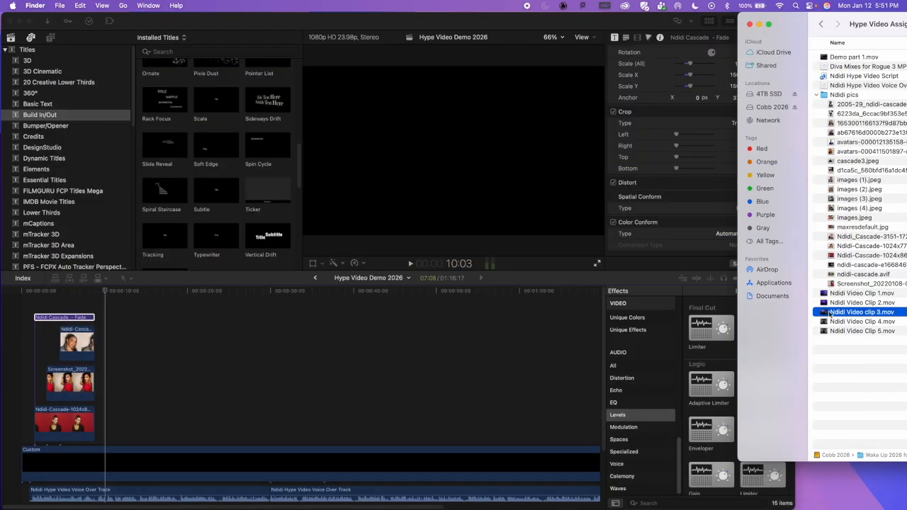
# Step: Add video clip 3 to the Final Cut Pro timeline directly after the lowest picture, and play it from about 12:02
pyautogui.moveTo(824, 315); pyautogui.dragTo(112, 417)
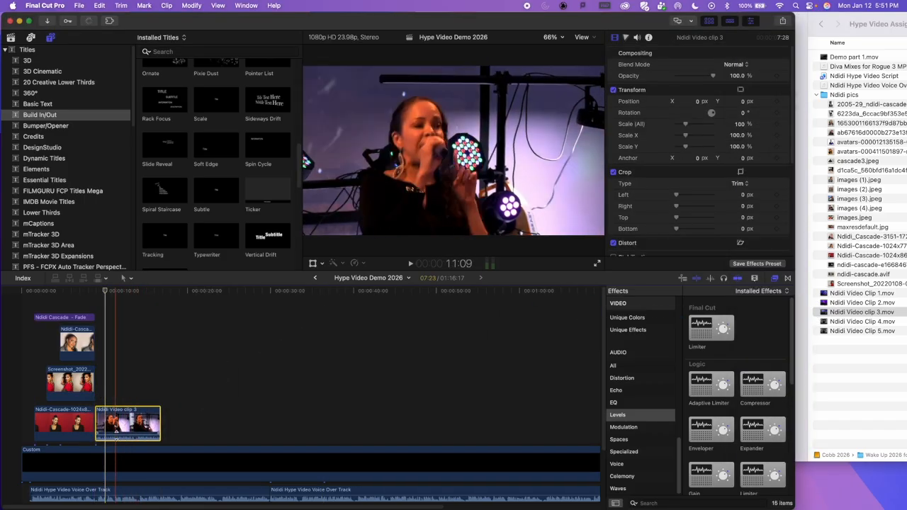
pyautogui.click(123, 289)
pyautogui.press('super+equal')
pyautogui.press('super+equal')
pyautogui.press('super+equal')
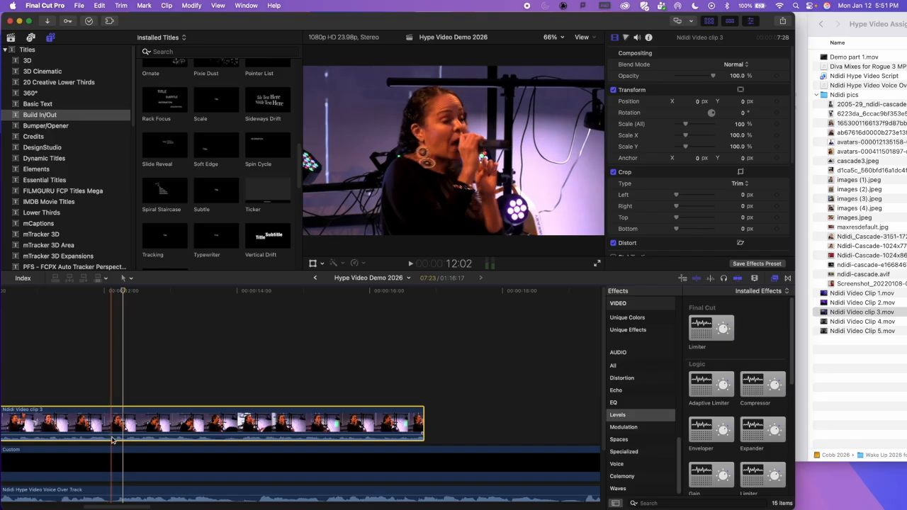
pyautogui.press('space')
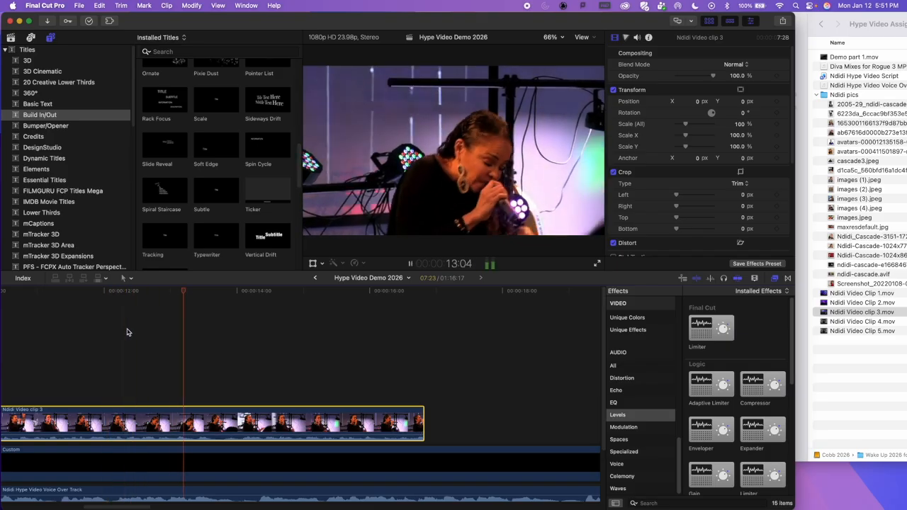
pyautogui.press('space')
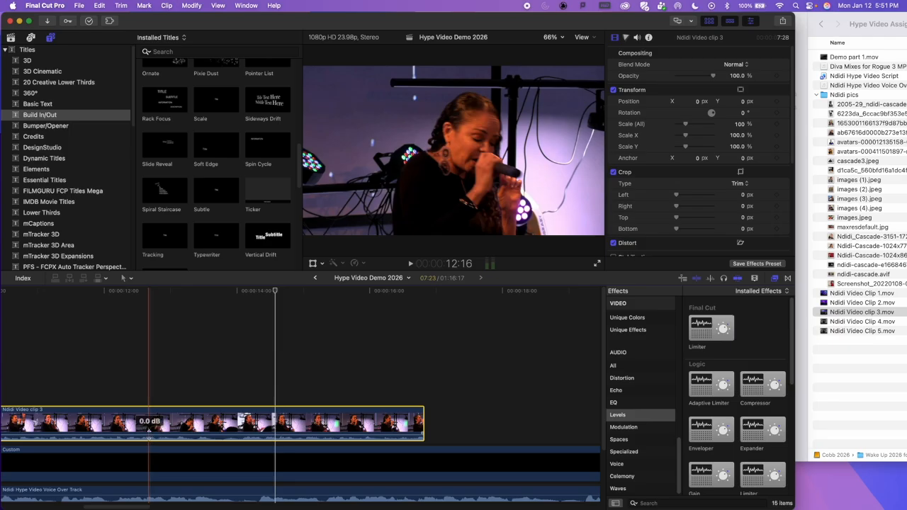
# Step: Lower the audio level of video clip 3 all the way to silence and play the section to check it
pyautogui.moveTo(149, 437); pyautogui.dragTo(146, 446)
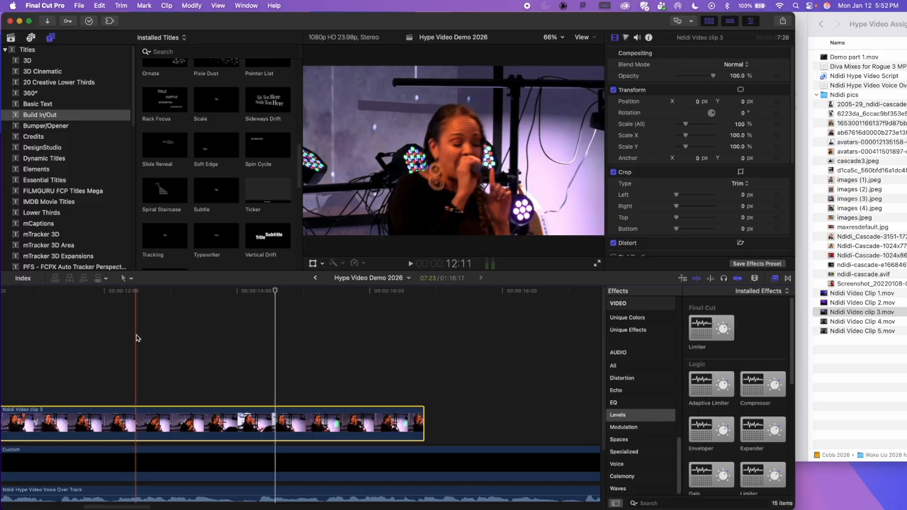
pyautogui.press('space')
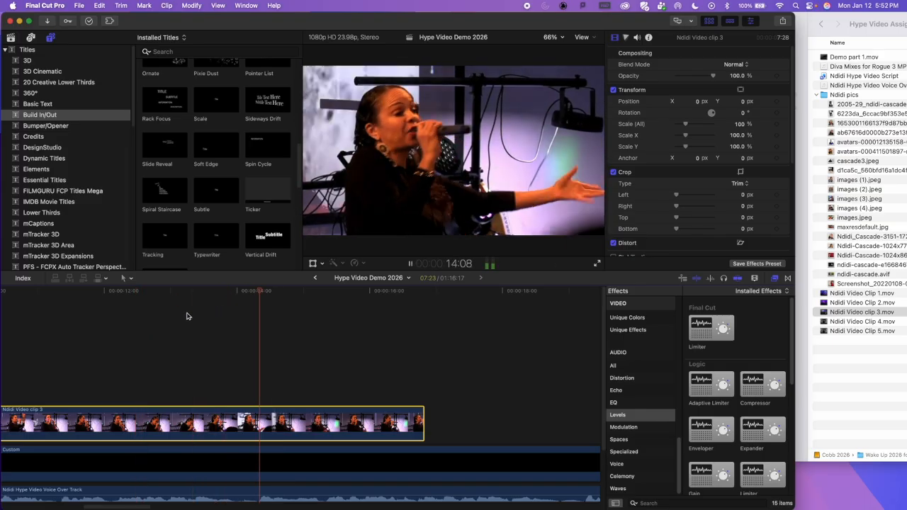
pyautogui.press('space')
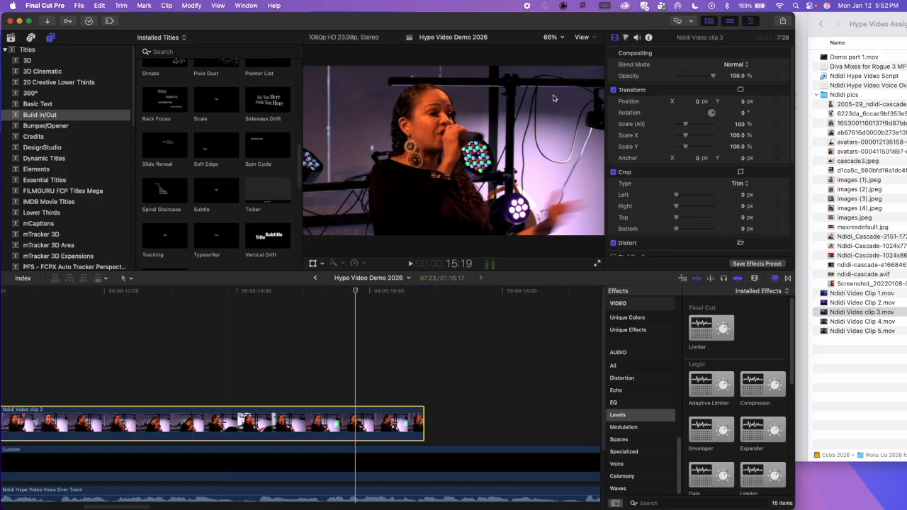
# Step: Play the section from the three pictures into video clip 3 to judge where the clip should end
pyautogui.hscroll(-5, 44, 404)
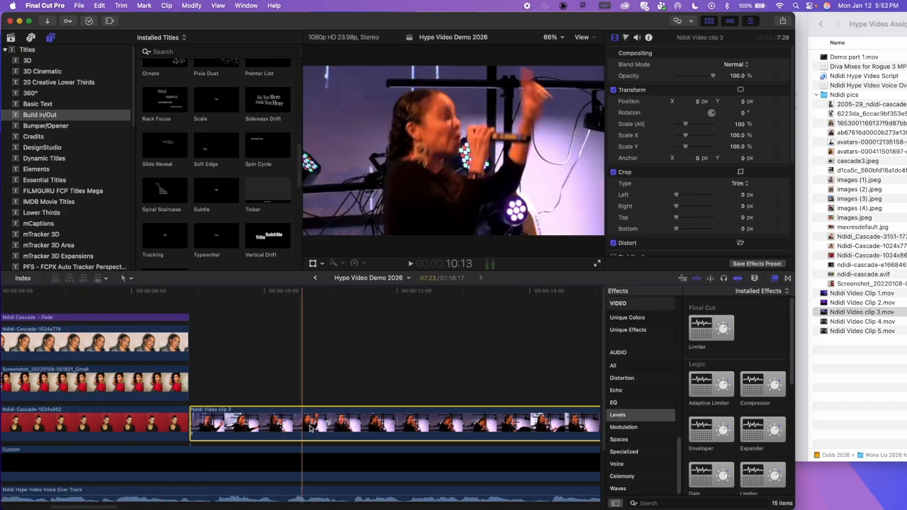
pyautogui.press('space')
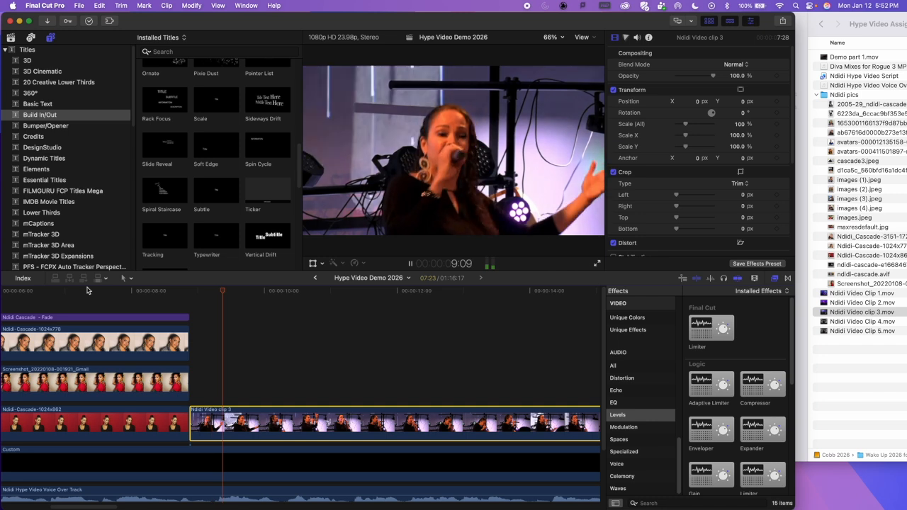
pyautogui.press('space')
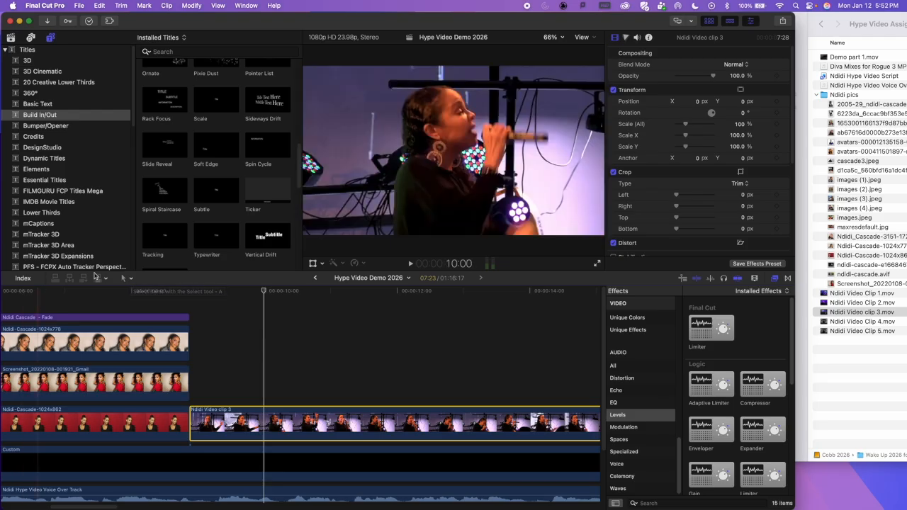
pyautogui.click(48, 289)
pyautogui.press('super+minus')
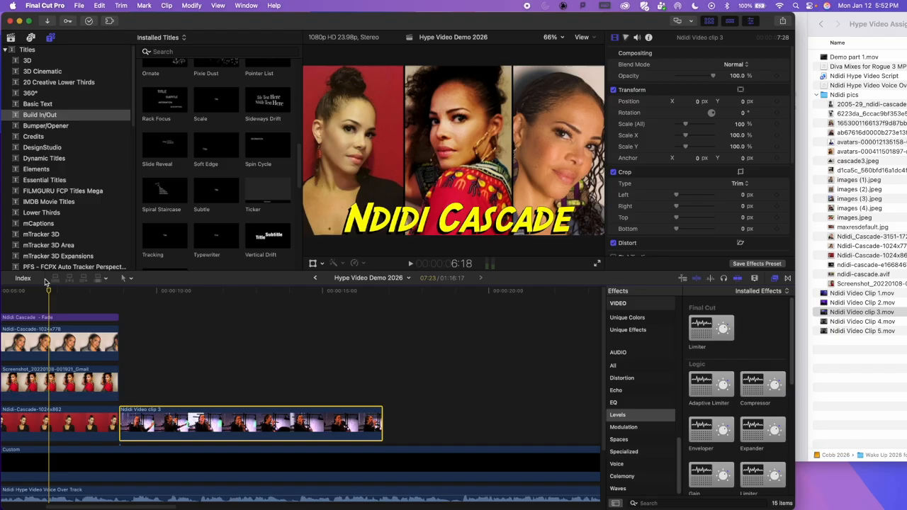
pyautogui.press('space')
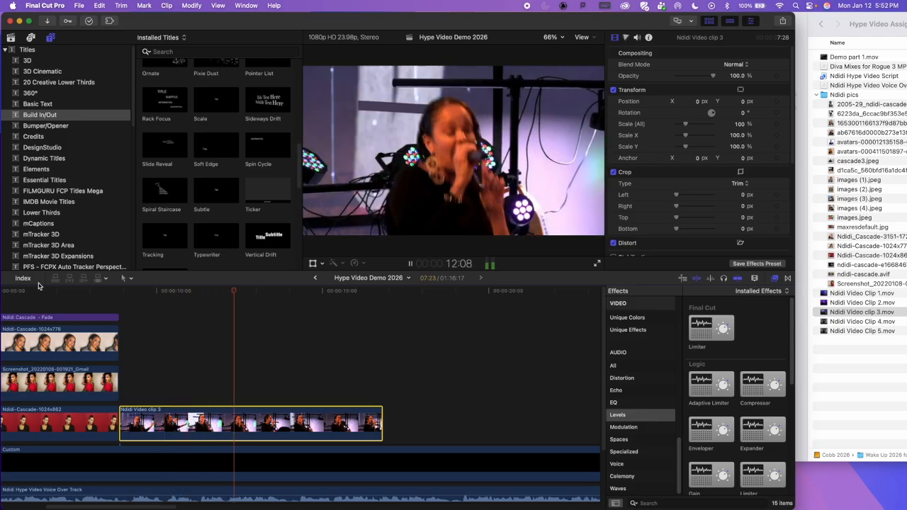
pyautogui.press('space')
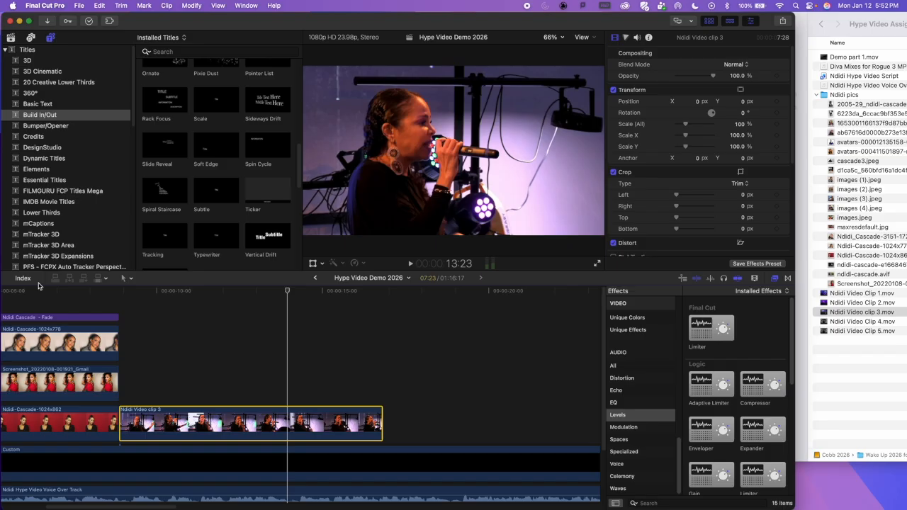
# Step: Replay the section from the pictures and trim the end of video clip 3 back to about 13:22
pyautogui.click(41, 290)
pyautogui.press('space')
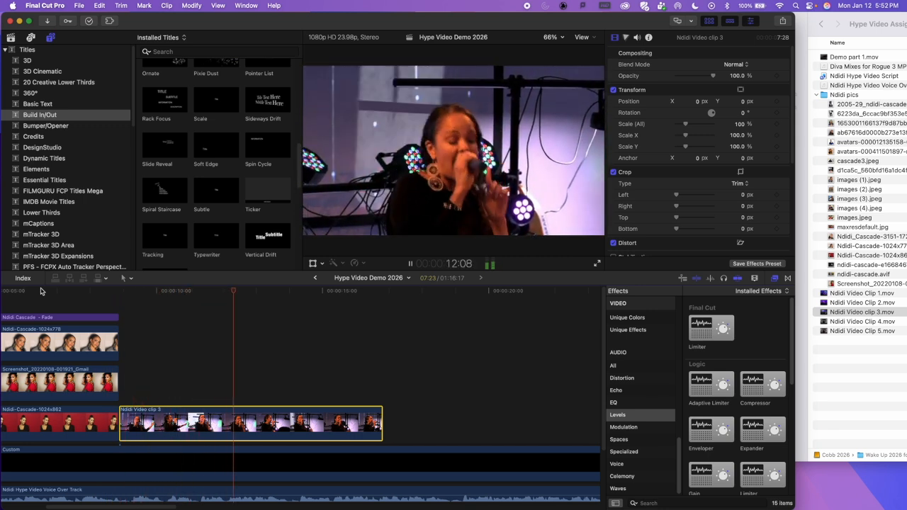
pyautogui.press('space')
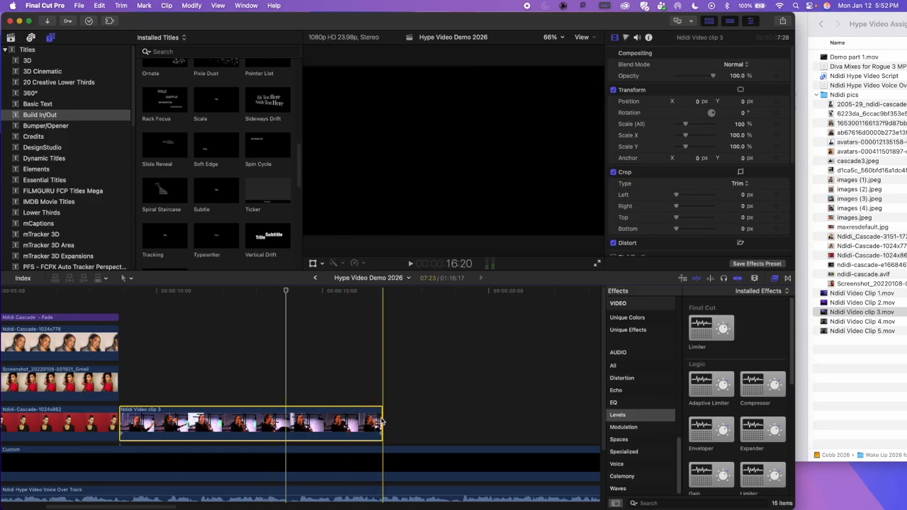
pyautogui.moveTo(381, 418); pyautogui.dragTo(285, 416)
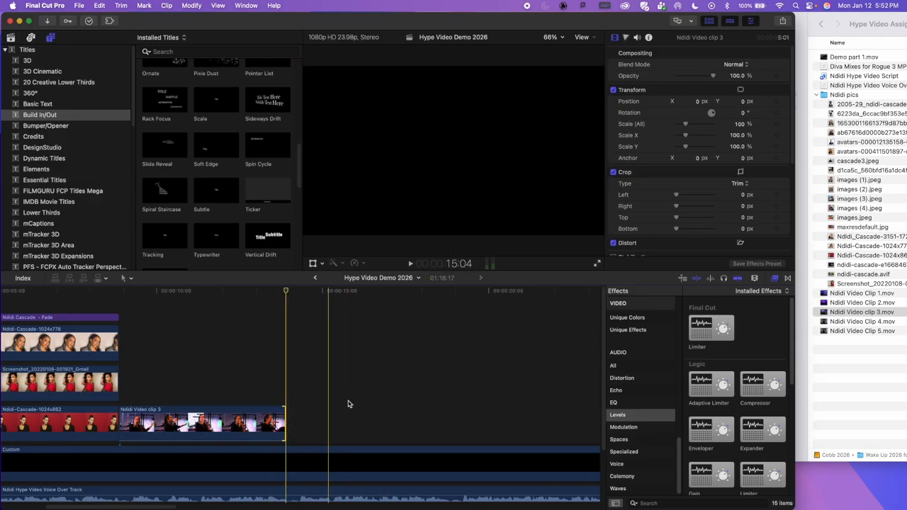
# Step: Switch to Finder and preview video clips 4 and 5 to choose the next footage
pyautogui.click(827, 322)
pyautogui.click(826, 323)
pyautogui.press('space')
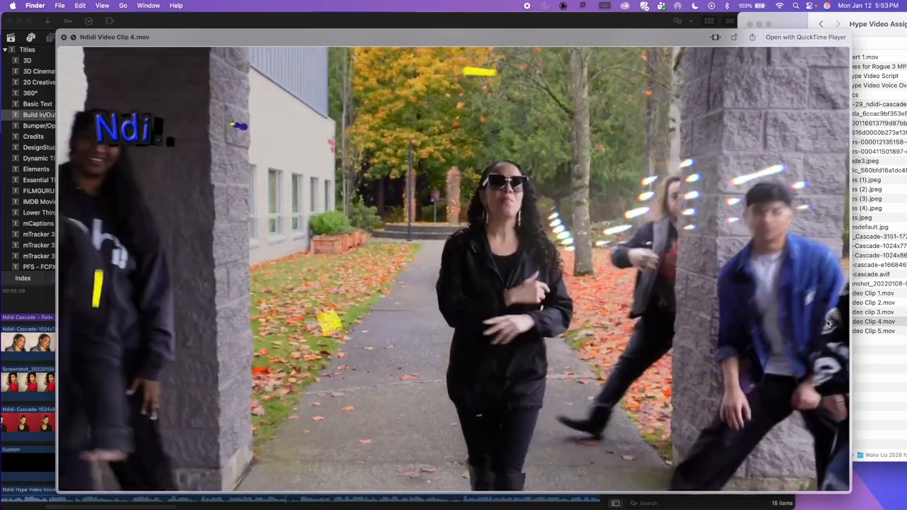
pyautogui.press('space')
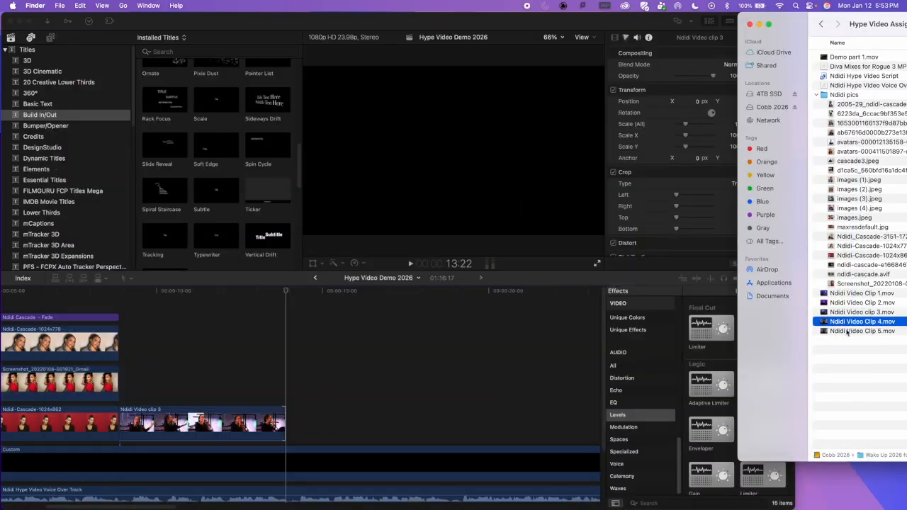
pyautogui.press('space')
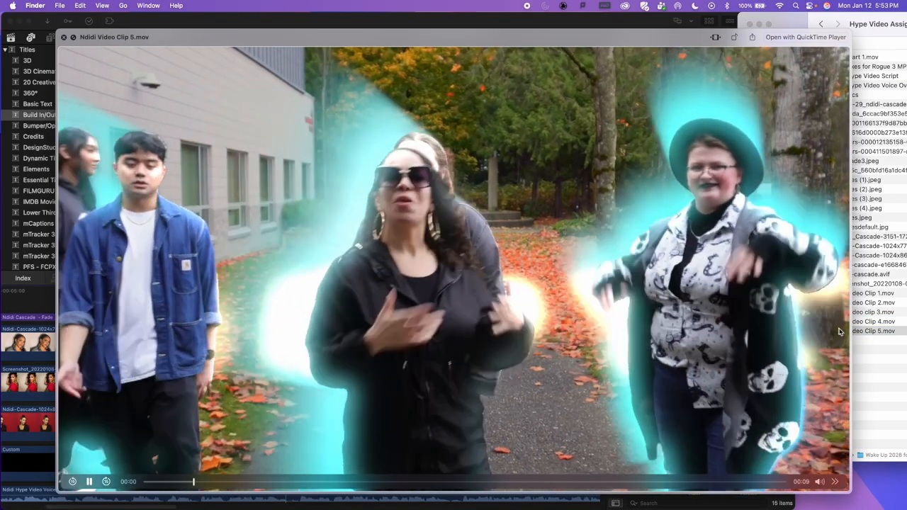
pyautogui.press('space')
# Step: Add video clip 5 to the Final Cut Pro timeline directly after video clip 3
pyautogui.click(840, 331)
pyautogui.moveTo(824, 336); pyautogui.dragTo(363, 454)
pyautogui.click(364, 436)
pyautogui.moveTo(352, 422); pyautogui.dragTo(337, 418)
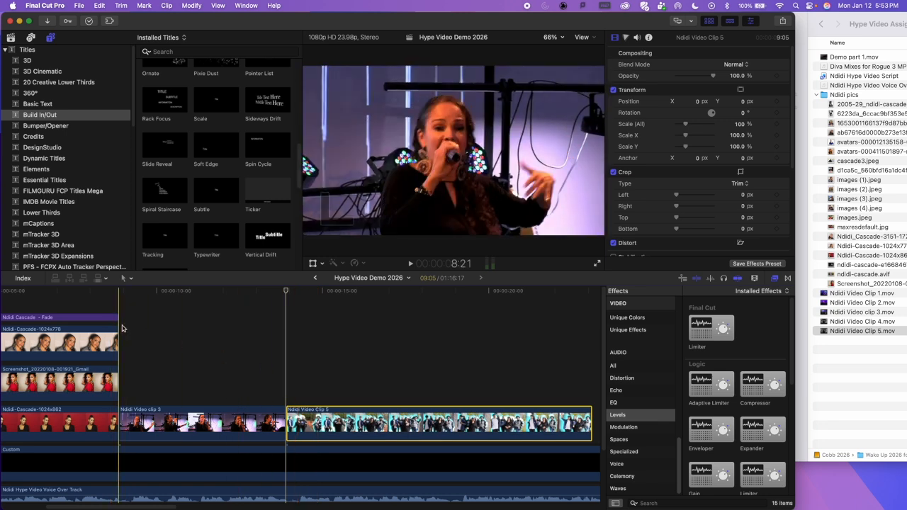
# Step: Play from the end of the pictures into video clip 5 and trim that clip's end to a duration of 5:01
pyautogui.click(124, 329)
pyautogui.press('space')
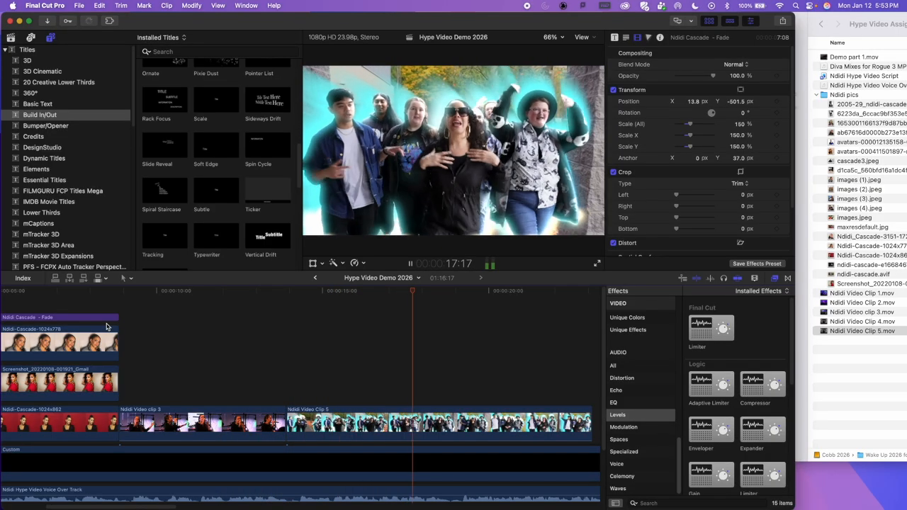
pyautogui.press('space')
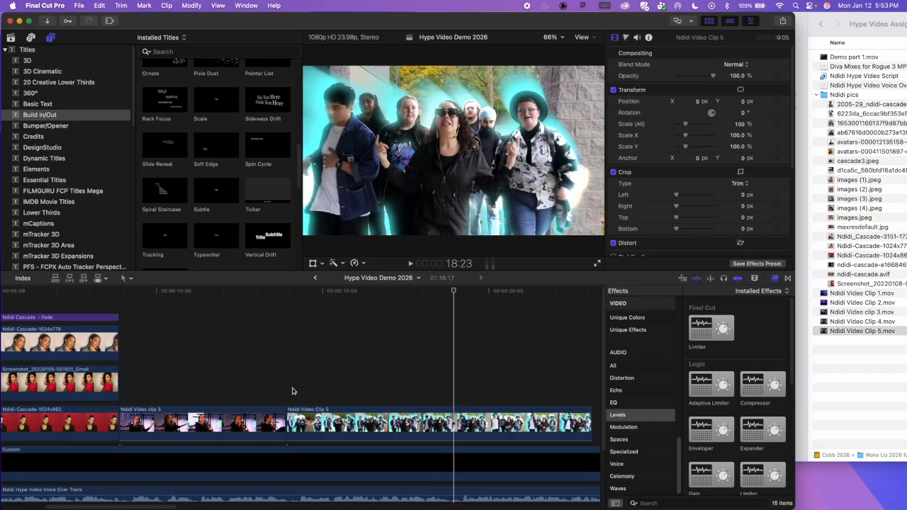
pyautogui.hscroll(3, 374, 387)
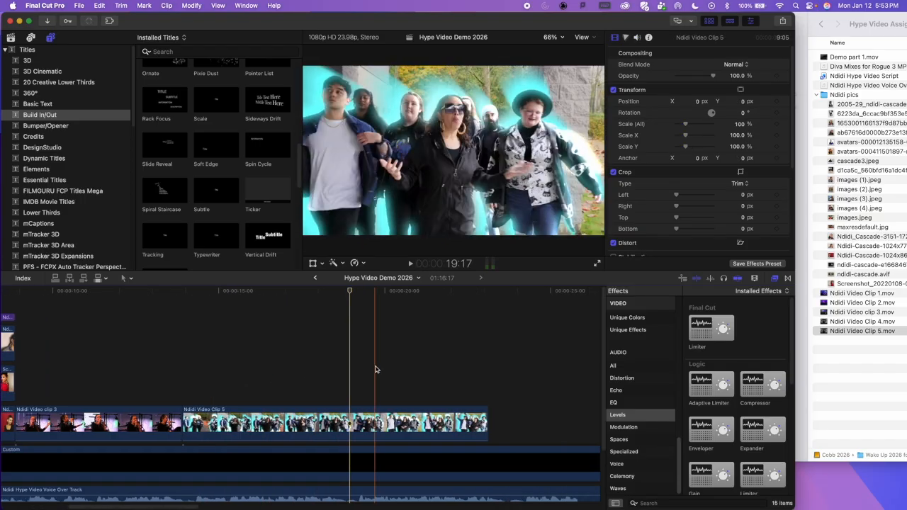
pyautogui.moveTo(486, 418); pyautogui.dragTo(349, 418)
# Step: Play the timeline from the pictures through video clips 3 and 5 to check the sequence
pyautogui.hscroll(-5, 223, 386)
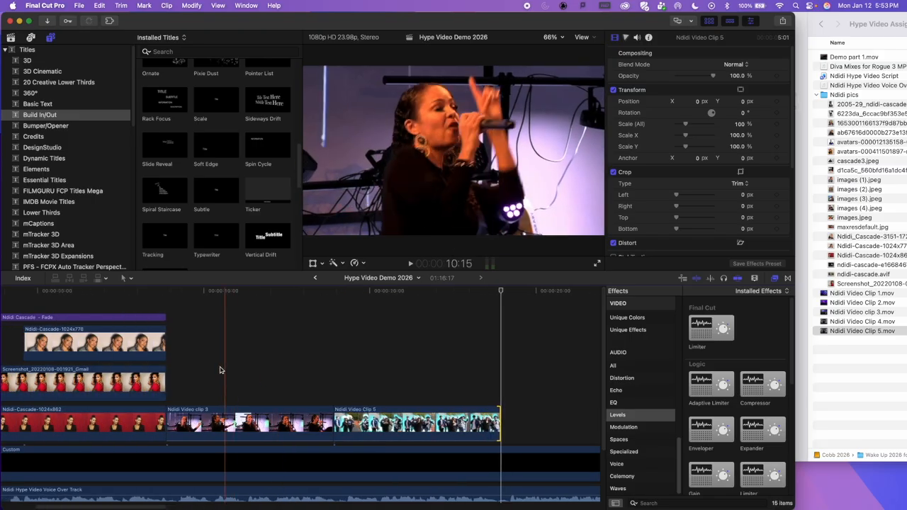
pyautogui.press('space')
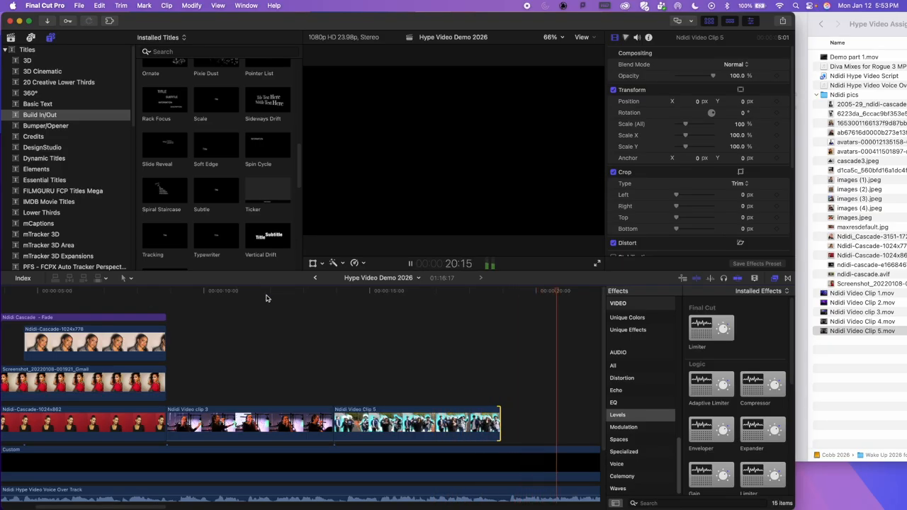
pyautogui.press('space')
pyautogui.hscroll(5, 417, 327)
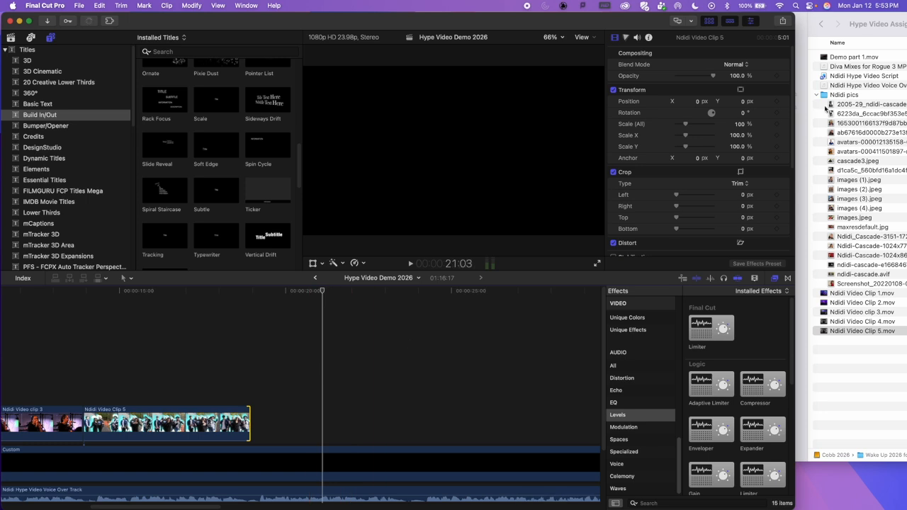
# Step: Switch to Finder and preview the performer's pictures one after another, from the first file to cascade3.jpeg
pyautogui.press('super+Tab')
pyautogui.press('space')
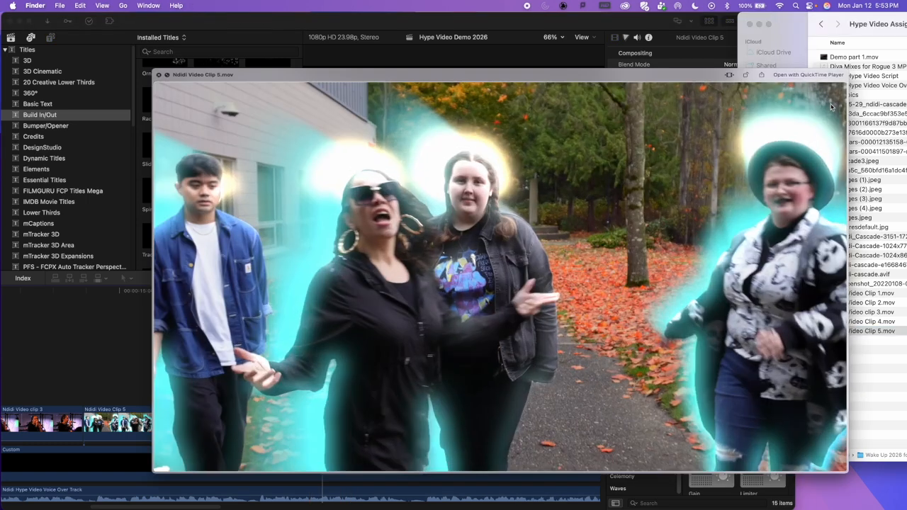
pyautogui.press('space')
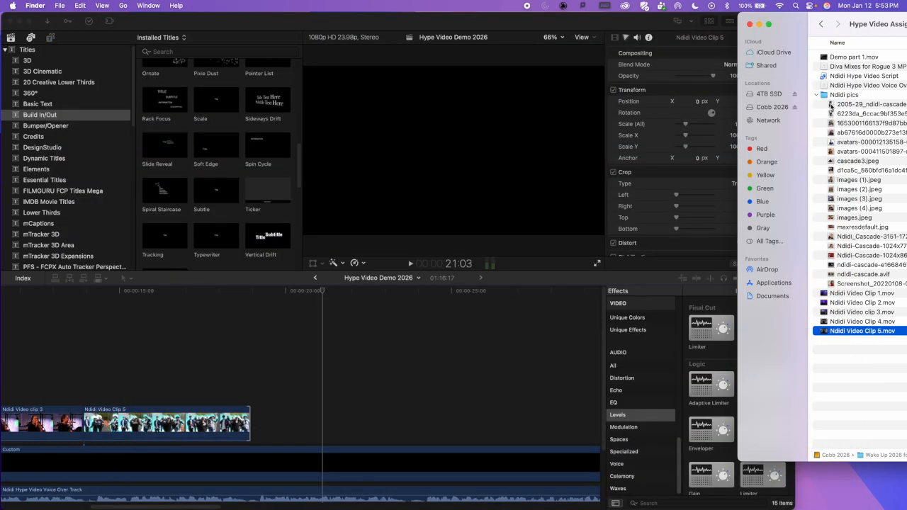
pyautogui.click(833, 112)
pyautogui.press('space')
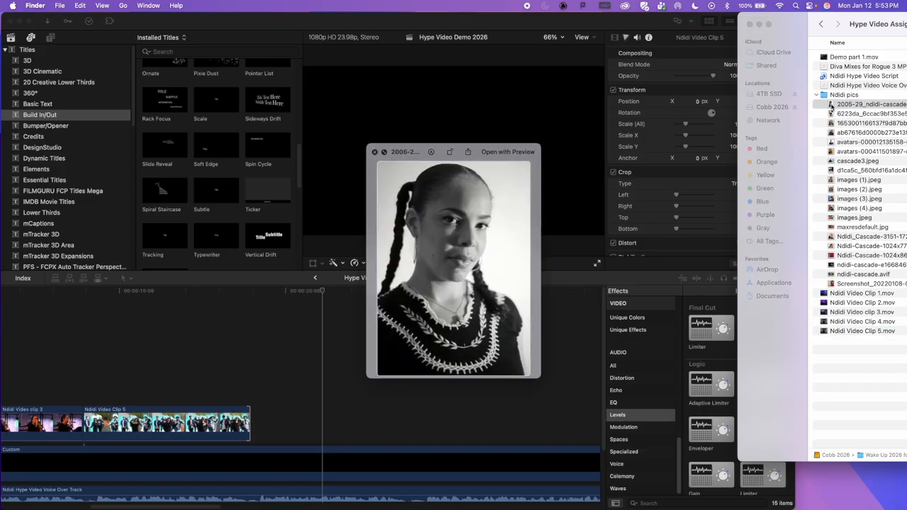
pyautogui.press('Down')
pyautogui.press('Down')
pyautogui.press('Down')
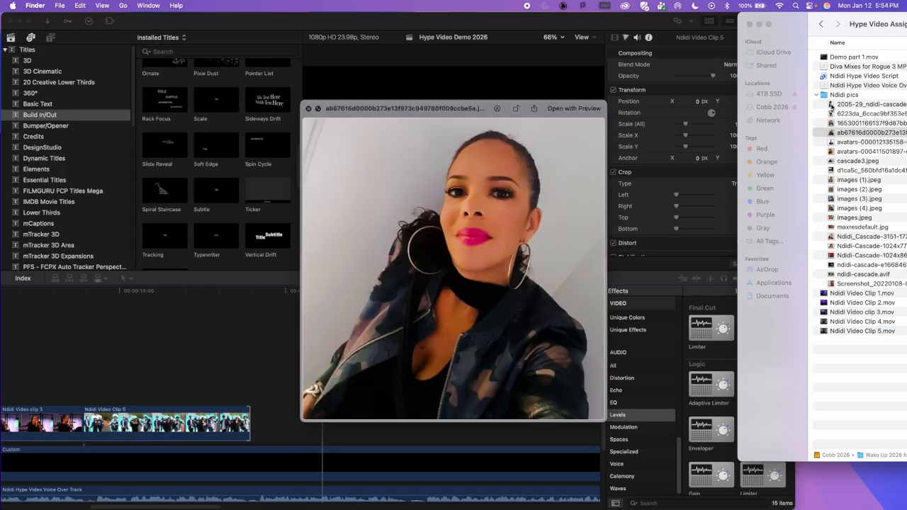
pyautogui.press('Down')
pyautogui.press('Down')
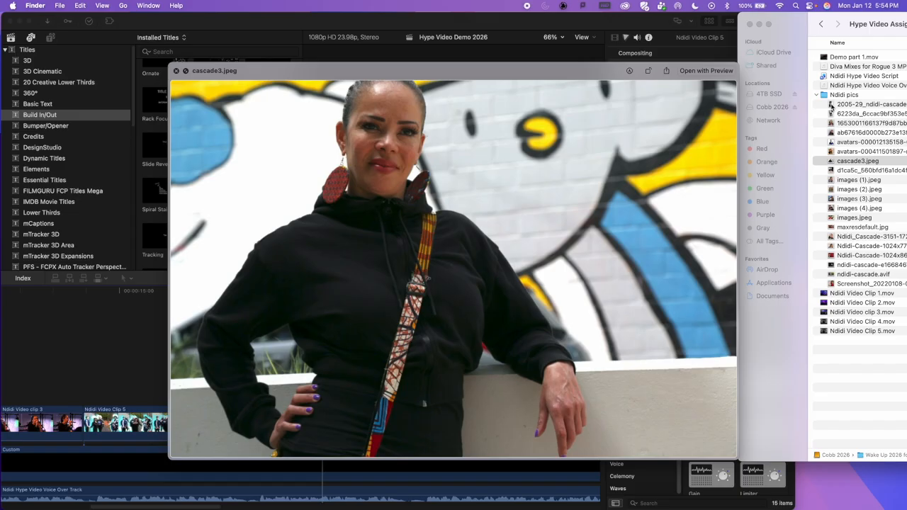
pyautogui.press('space')
# Step: Add cascade3.jpeg to the Final Cut Pro timeline directly after video clip 5 without replacing any existing clip
pyautogui.moveTo(831, 163); pyautogui.dragTo(253, 424)
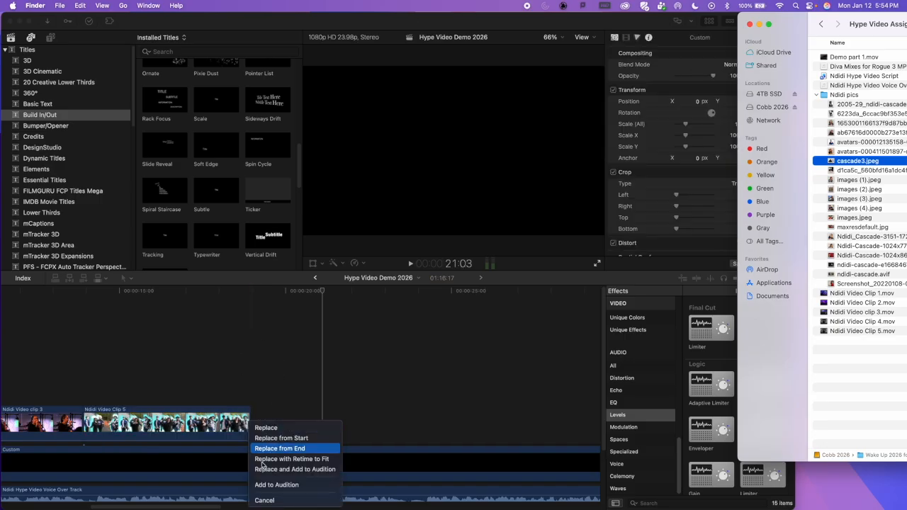
pyautogui.click(272, 501)
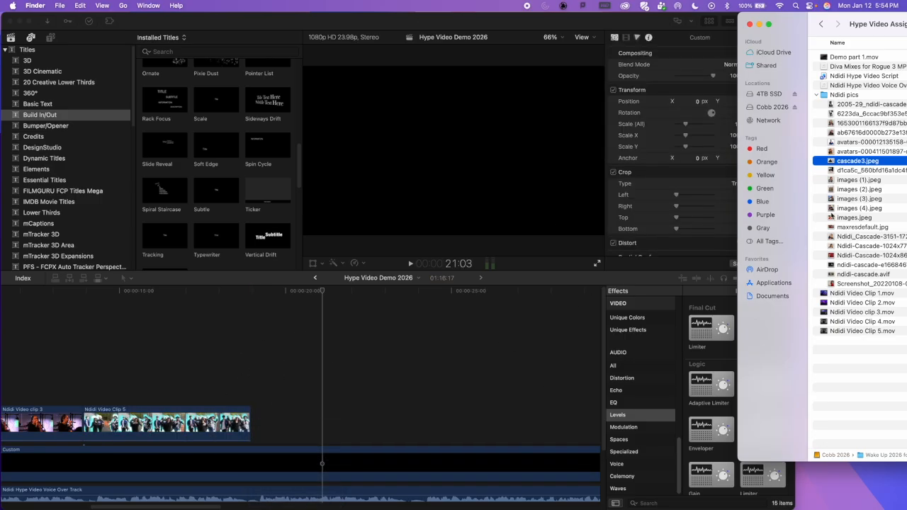
pyautogui.moveTo(831, 162); pyautogui.dragTo(298, 408)
pyautogui.moveTo(367, 427); pyautogui.dragTo(338, 428)
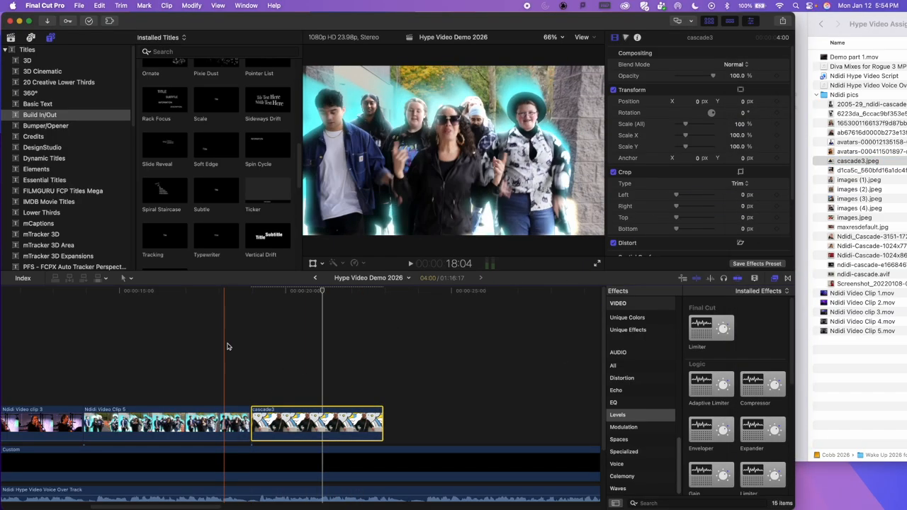
# Step: Play the transition from video clip 5 into cascade3 and extend the picture's end to about 23:12
pyautogui.click(227, 344)
pyautogui.press('space')
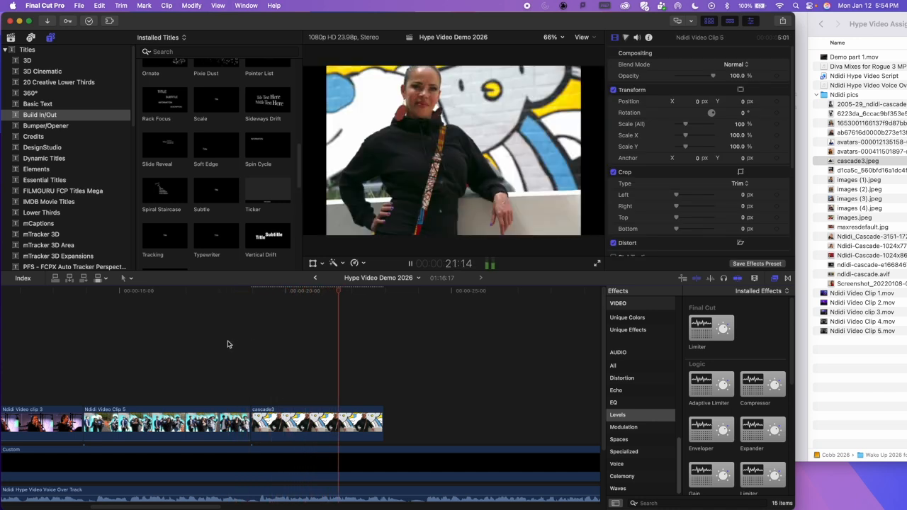
pyautogui.press('space')
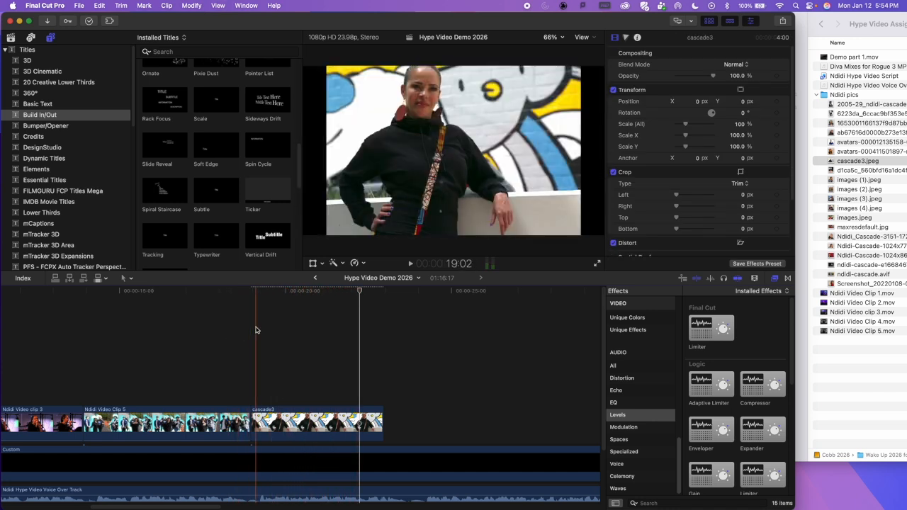
pyautogui.click(254, 327)
pyautogui.press('space')
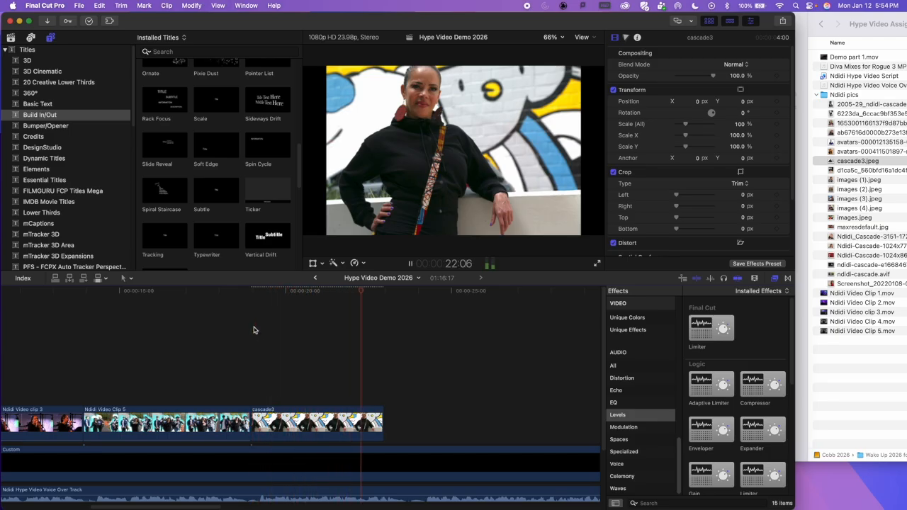
pyautogui.press('space')
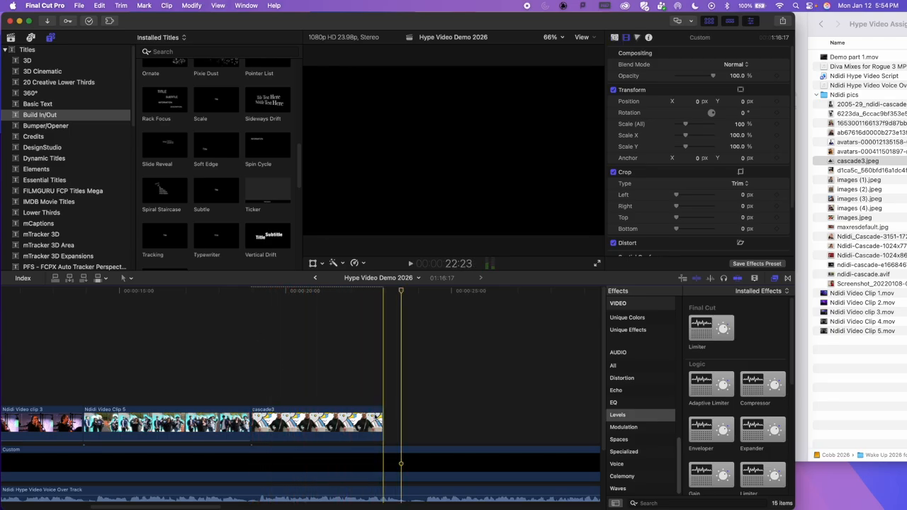
pyautogui.moveTo(383, 420); pyautogui.dragTo(400, 421)
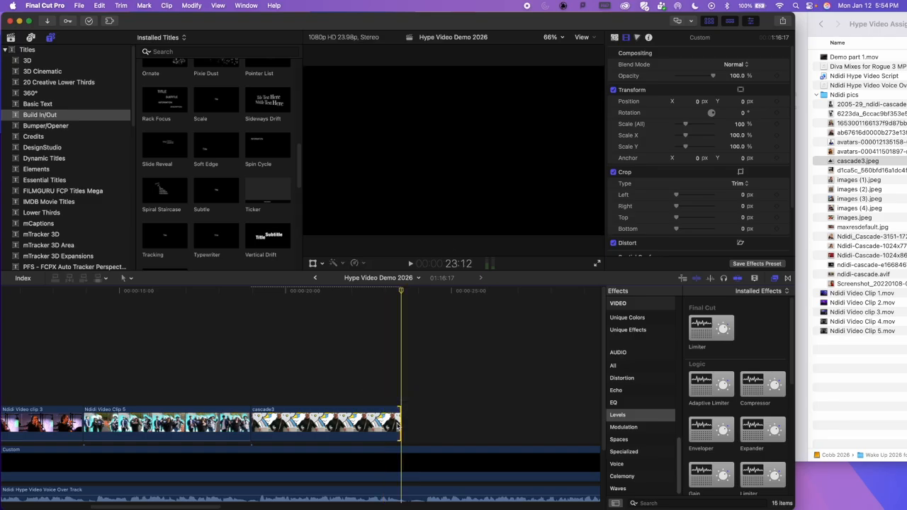
# Step: Preview the runway picture whose name starts with d1ca5c, add it directly after cascade3, and play the section
pyautogui.click(852, 173)
pyautogui.click(849, 170)
pyautogui.press('space')
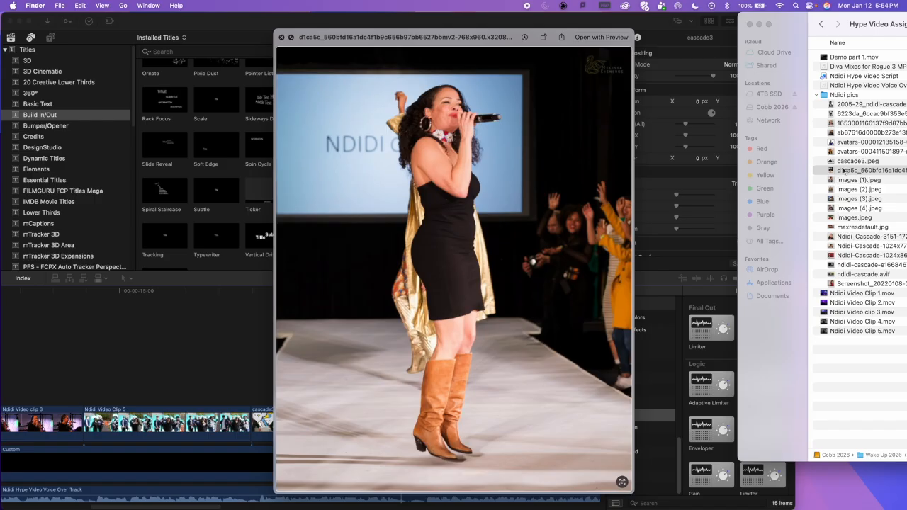
pyautogui.press('space')
pyautogui.moveTo(829, 171); pyautogui.dragTo(405, 425)
pyautogui.press('space')
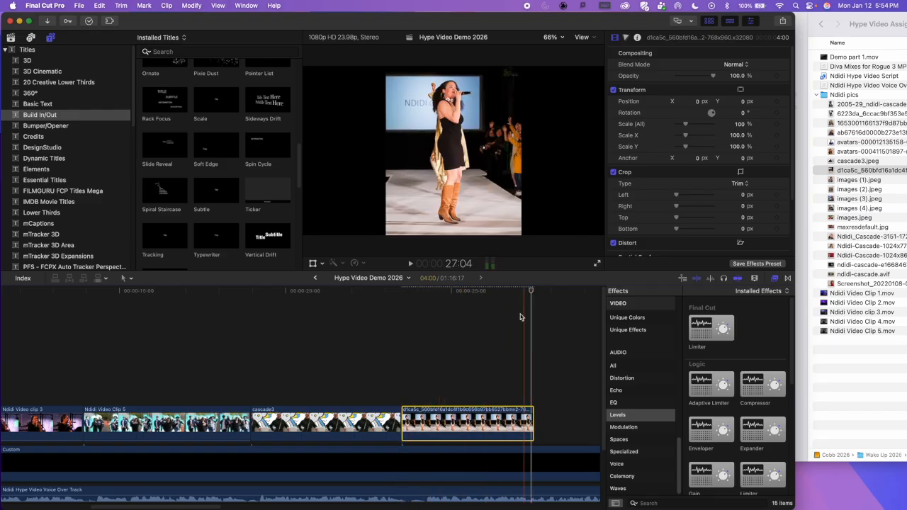
# Step: Switch to Finder and preview the performer's pictures from images (1).jpeg through to the black-and-white microphone picture
pyautogui.click(849, 182)
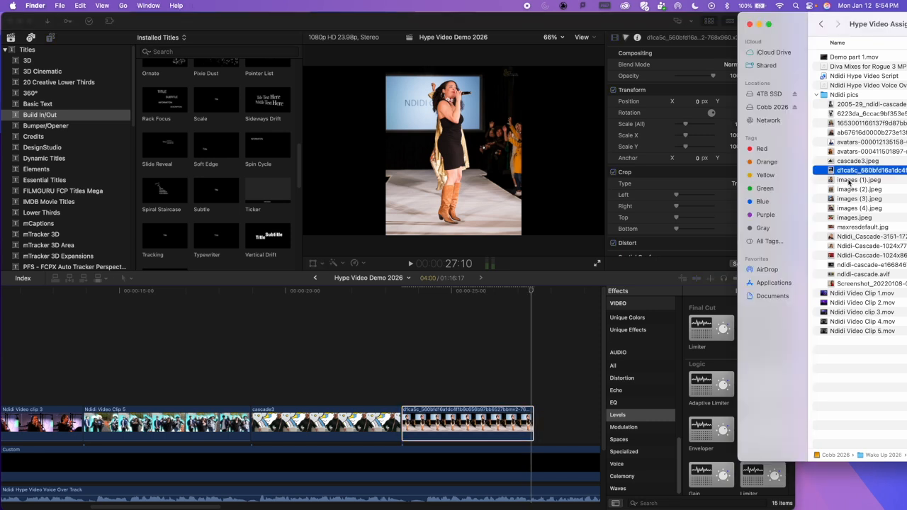
pyautogui.press('space')
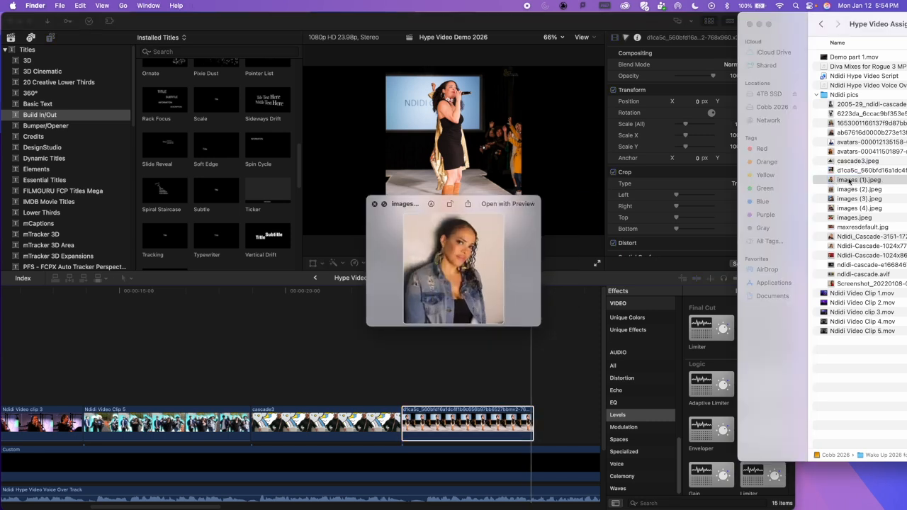
pyautogui.press('Down')
pyautogui.press('Down')
pyautogui.press('Down')
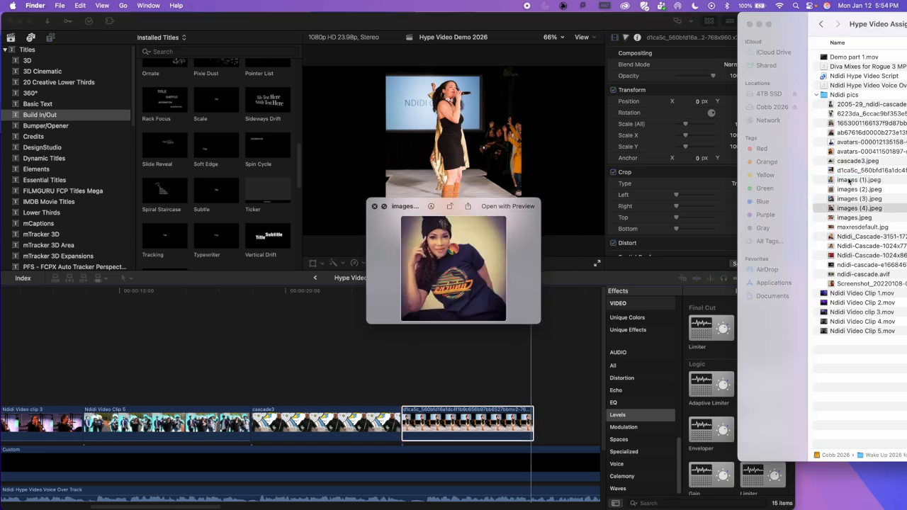
pyautogui.press('Down')
pyautogui.press('Down')
pyautogui.press('Down')
pyautogui.press('Down')
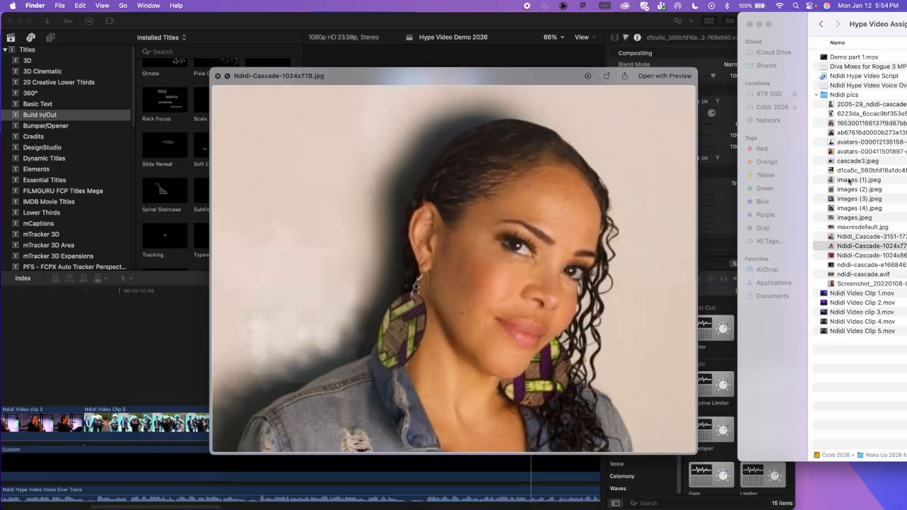
pyautogui.press('Down')
pyautogui.press('Down')
pyautogui.press('Down')
pyautogui.press('Up')
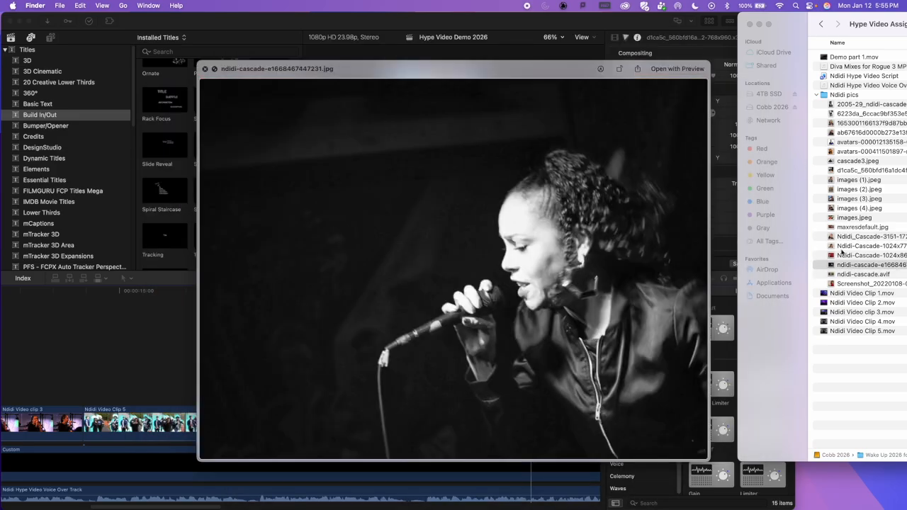
pyautogui.press('space')
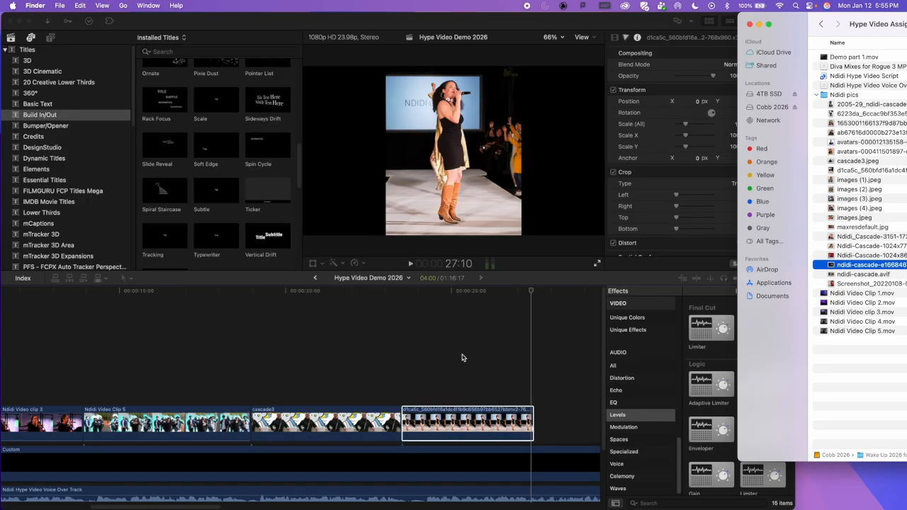
# Step: Return to Final Cut Pro, play the runway picture against the voice-over, and trim the picture's end to about 27:08
pyautogui.click(391, 321)
pyautogui.click(401, 291)
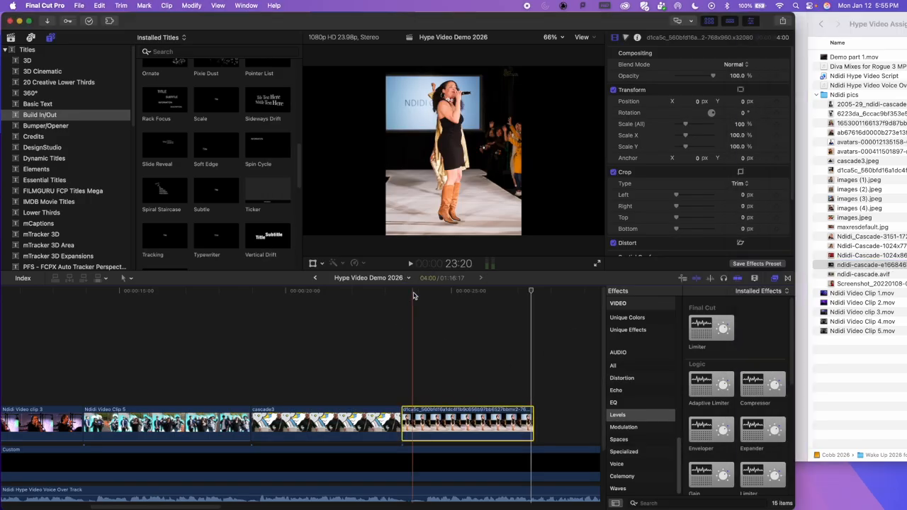
pyautogui.press('space')
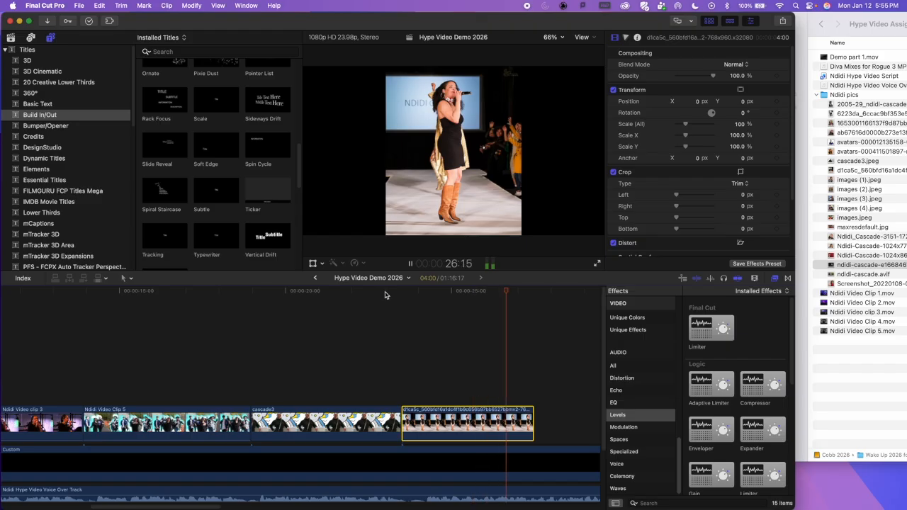
pyautogui.click(535, 420)
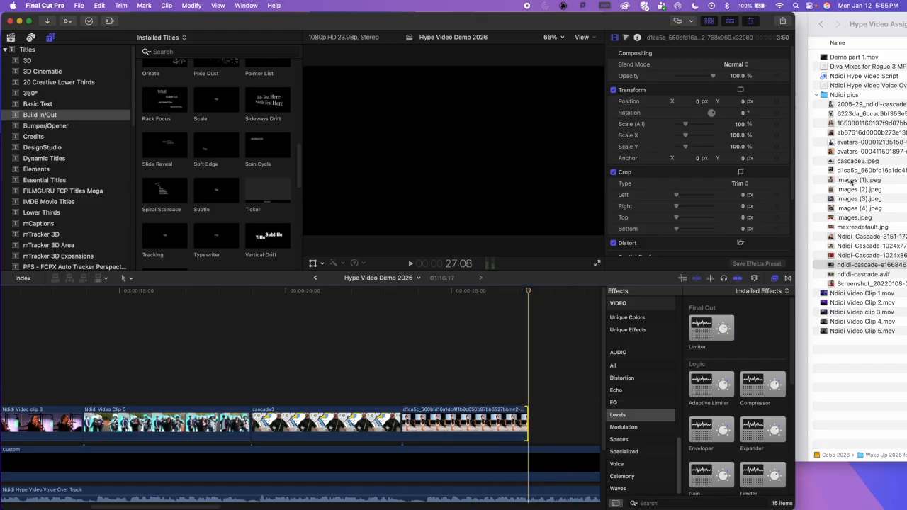
# Step: Switch to Finder and preview the pictures from images (4).jpeg past maxresdefault.jpg to the black-and-white microphone picture
pyautogui.click(845, 210)
pyautogui.click(846, 209)
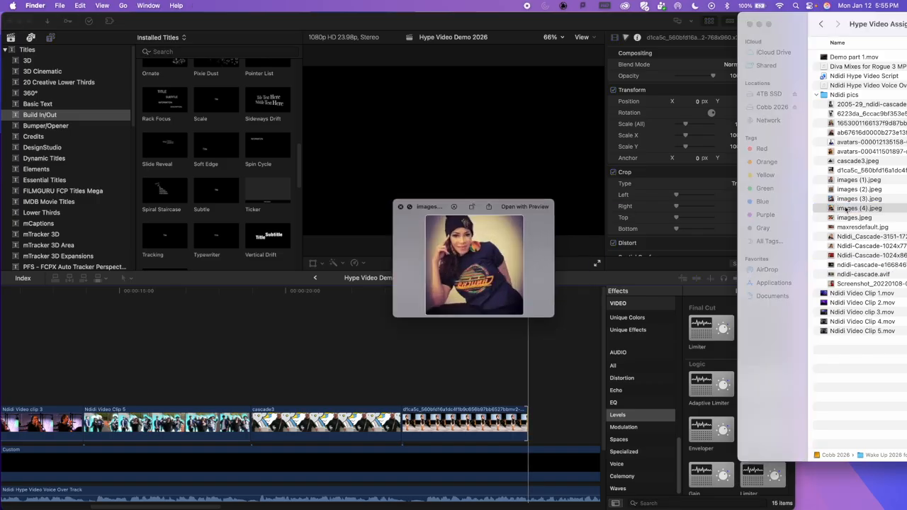
pyautogui.press('space')
pyautogui.press('Down')
pyautogui.press('Down')
pyautogui.press('Down')
pyautogui.press('Down')
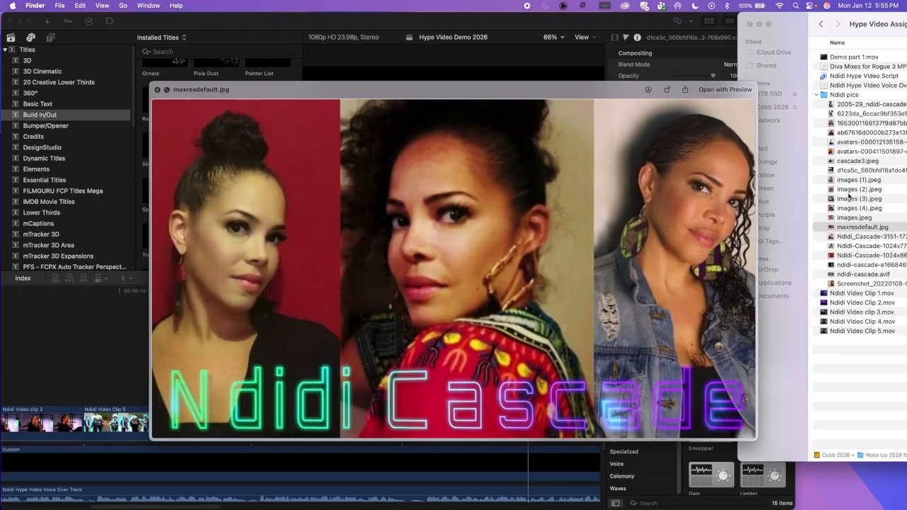
pyautogui.press('Down')
pyautogui.press('Down')
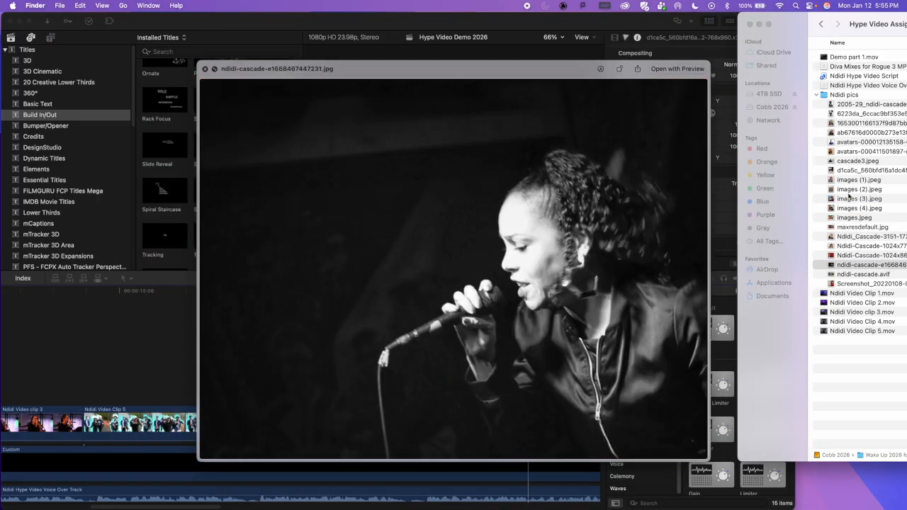
pyautogui.press('space')
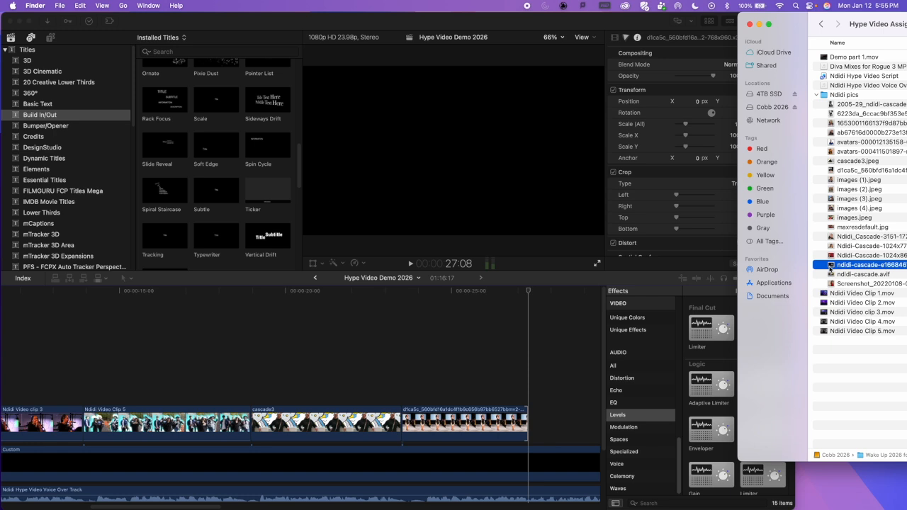
# Step: Add the black-and-white microphone picture to the Final Cut Pro timeline directly after the runway picture without replacing any clip
pyautogui.moveTo(829, 264); pyautogui.dragTo(527, 424)
pyautogui.click(543, 501)
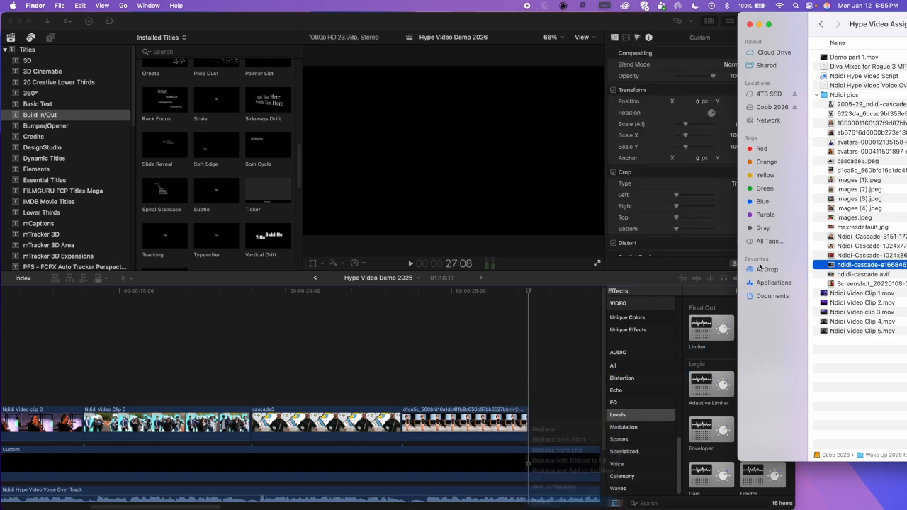
pyautogui.moveTo(829, 264); pyautogui.dragTo(559, 426)
pyautogui.click(570, 420)
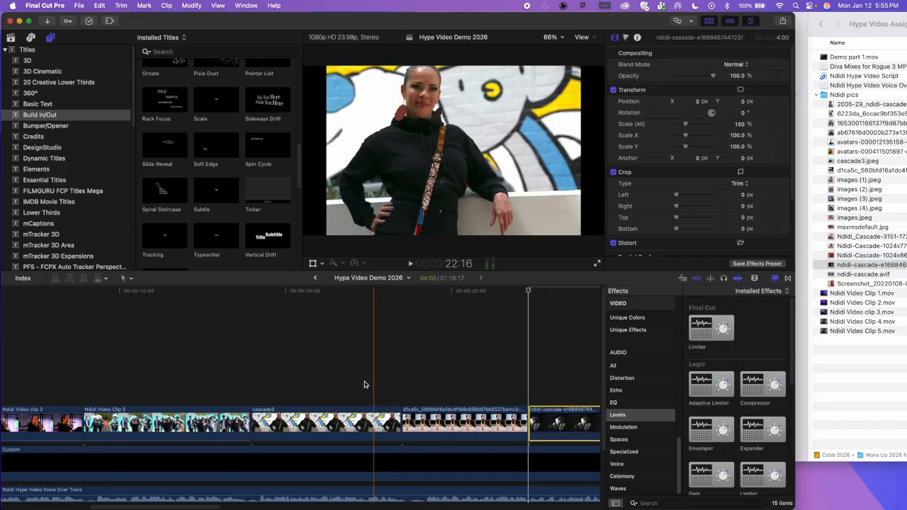
# Step: Review the layout of the whole timeline and widen the Final Cut Pro window across the full screen
pyautogui.hscroll(10, 325, 388)
pyautogui.hscroll(-10, 329, 389)
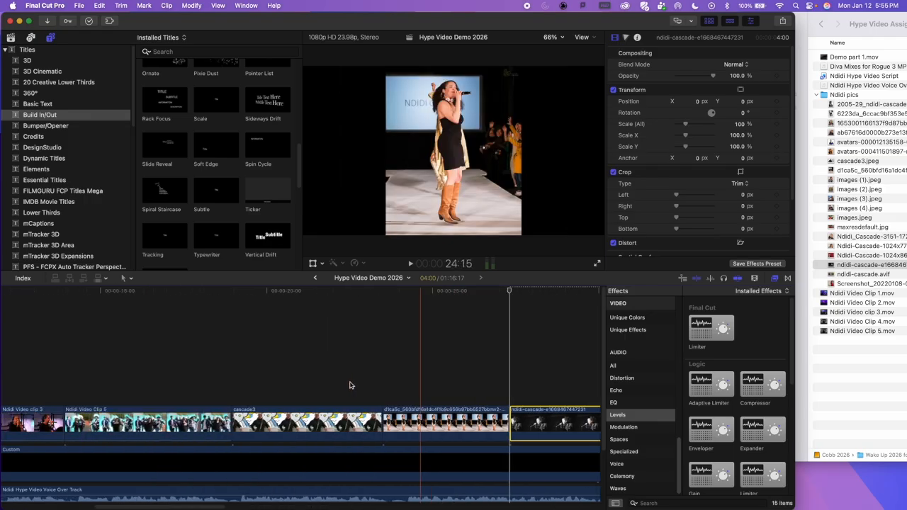
pyautogui.hscroll(-2, 350, 382)
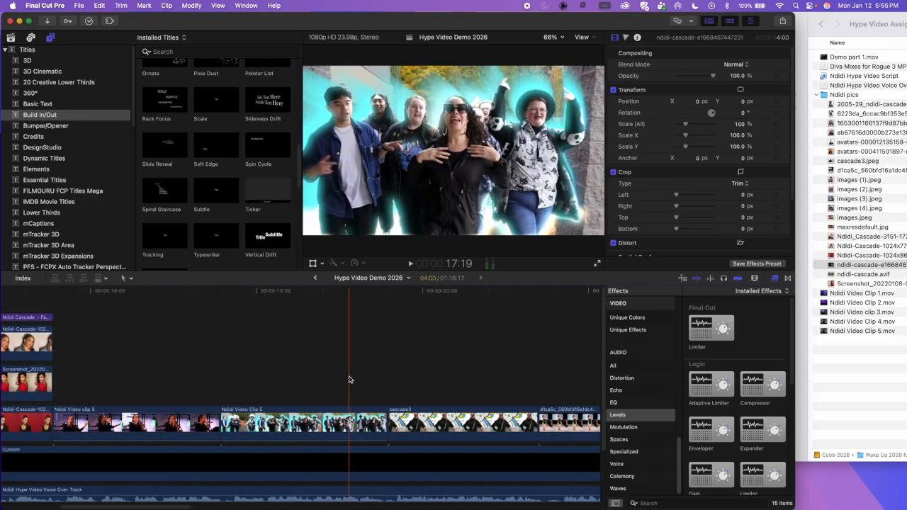
pyautogui.press('super+minus')
pyautogui.press('super+minus')
pyautogui.hscroll(4, 369, 402)
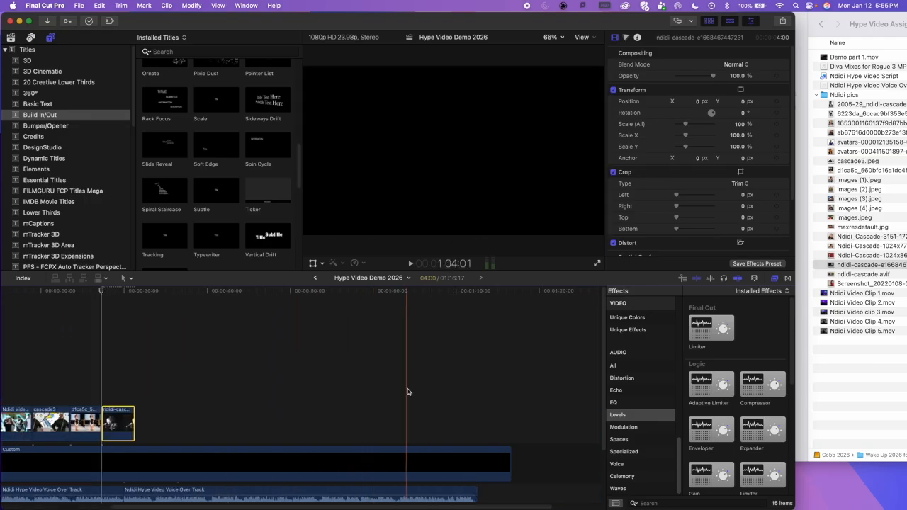
pyautogui.scroll(-2, 229, 415)
pyautogui.hscroll(-2, 221, 397)
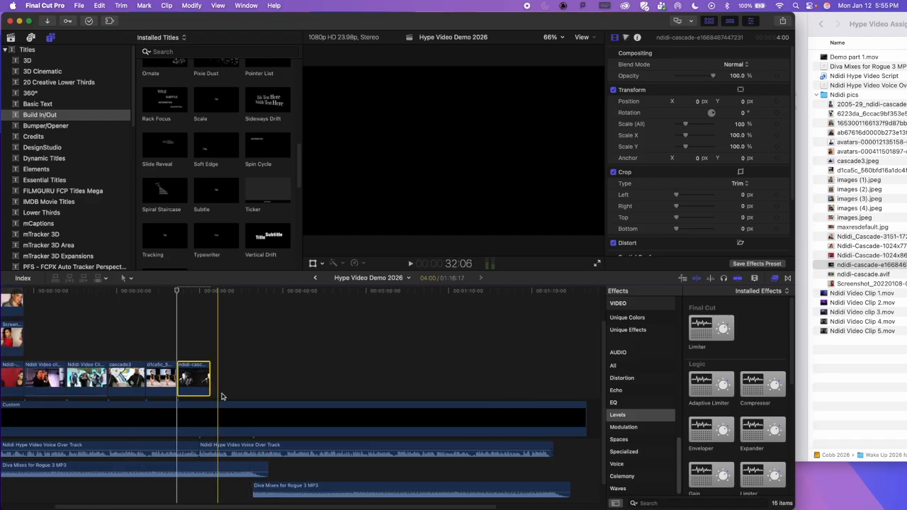
pyautogui.hscroll(-1, 222, 397)
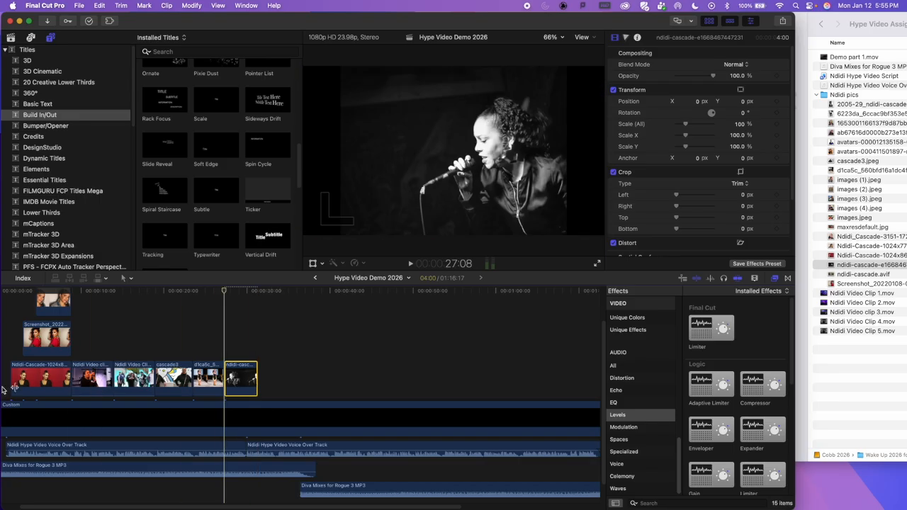
pyautogui.hscroll(-1, 56, 396)
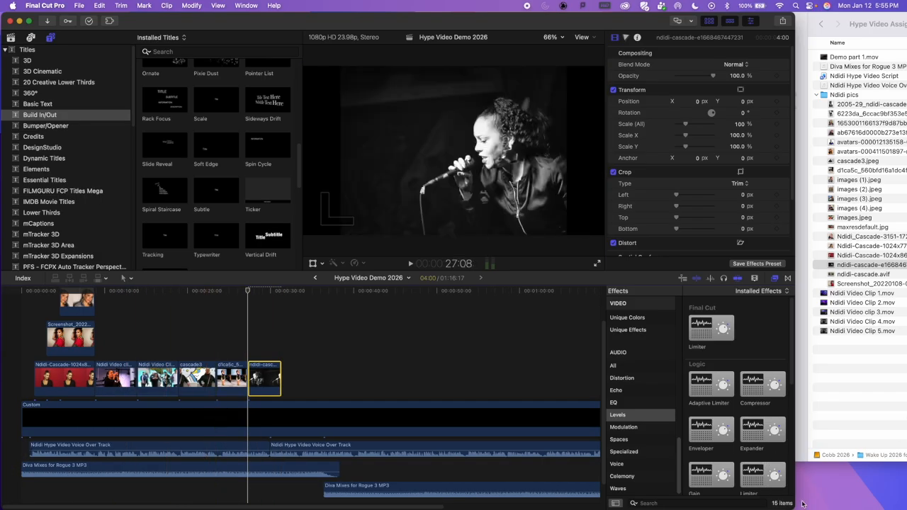
pyautogui.moveTo(797, 506); pyautogui.dragTo(905, 507)
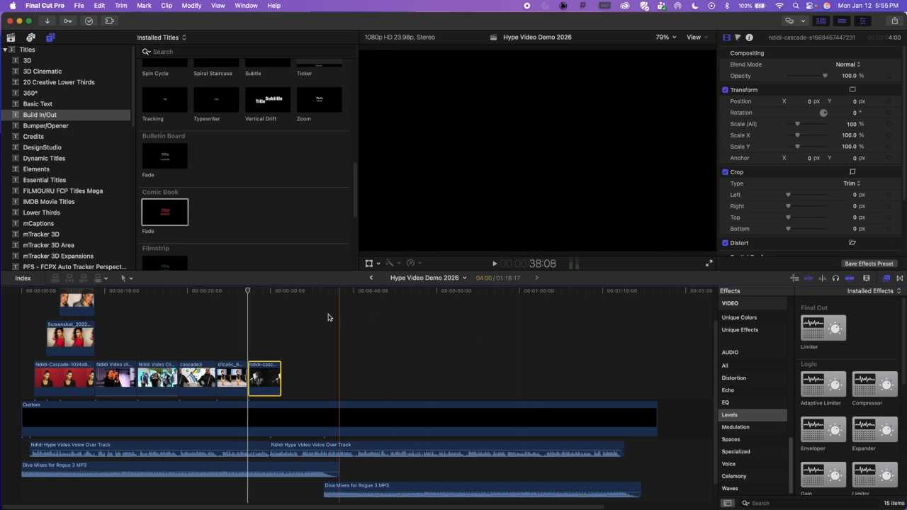
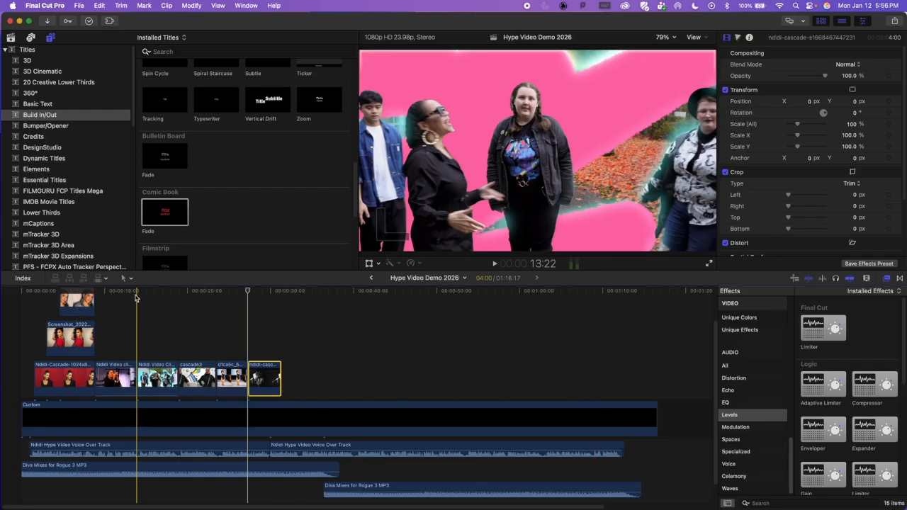
# Step: Zoom in around the start of Video Clip 5 and examine the Movements, Dissolves, Blurs, 360° and Lights transitions
pyautogui.click(139, 294)
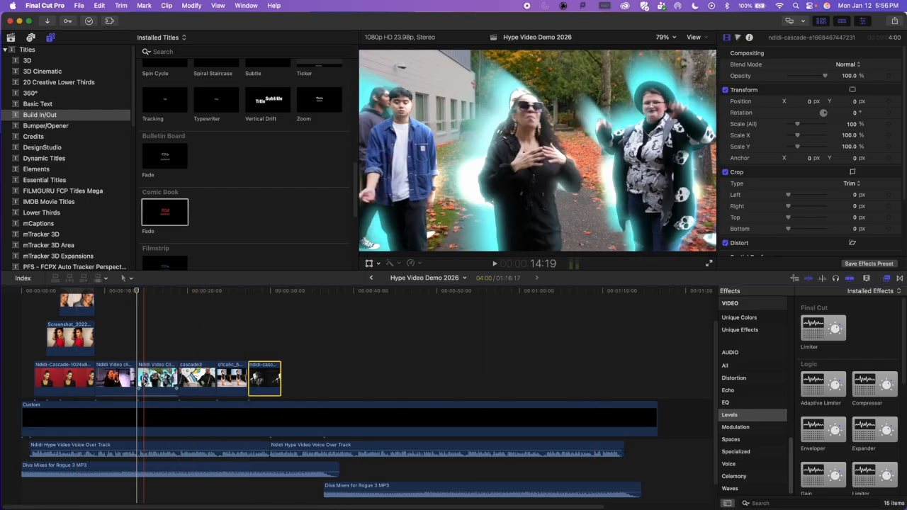
pyautogui.press('super+equal')
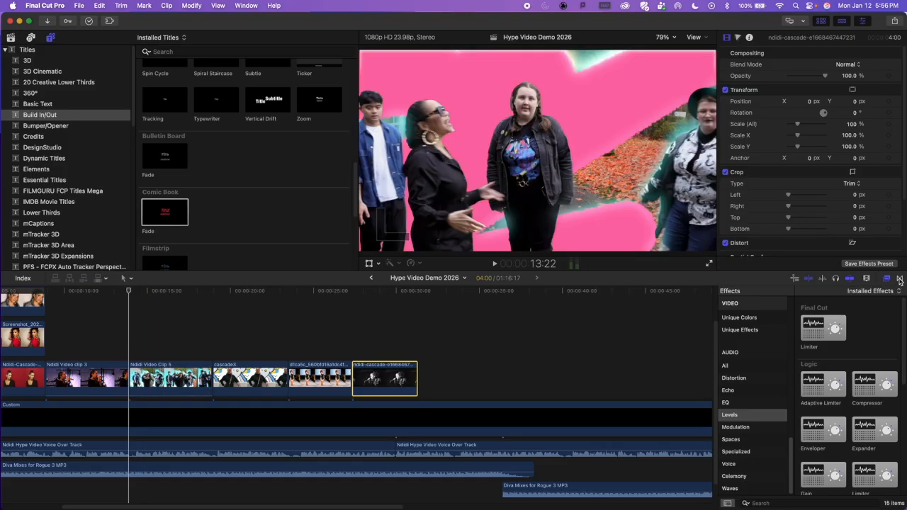
pyautogui.click(900, 279)
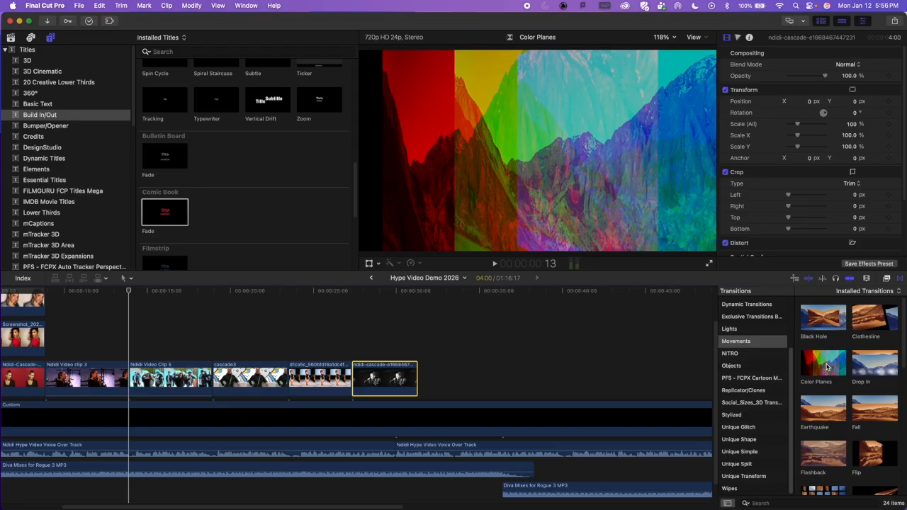
pyautogui.scroll(5, 754, 393)
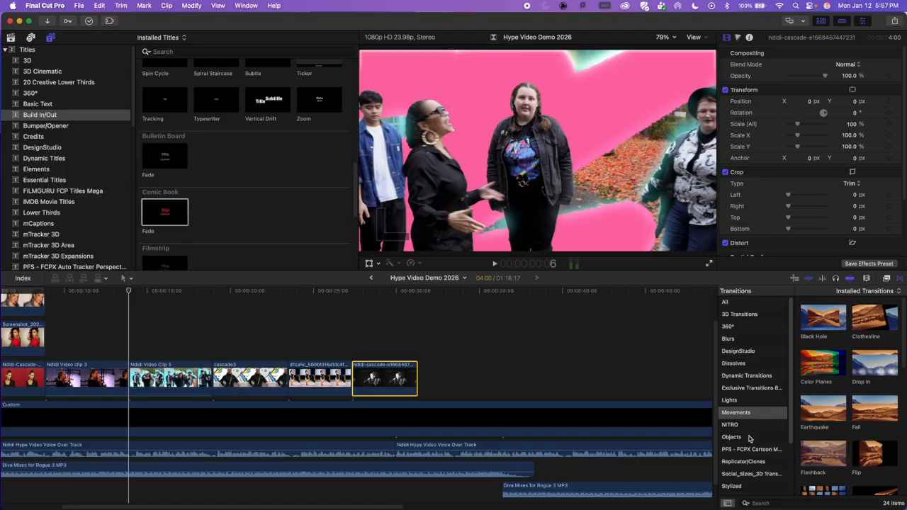
pyautogui.scroll(-3, 754, 399)
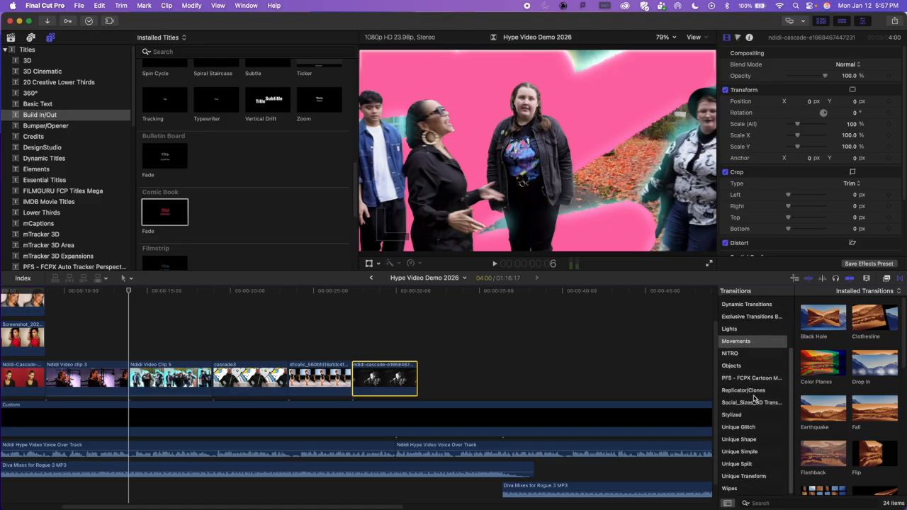
pyautogui.scroll(3, 755, 398)
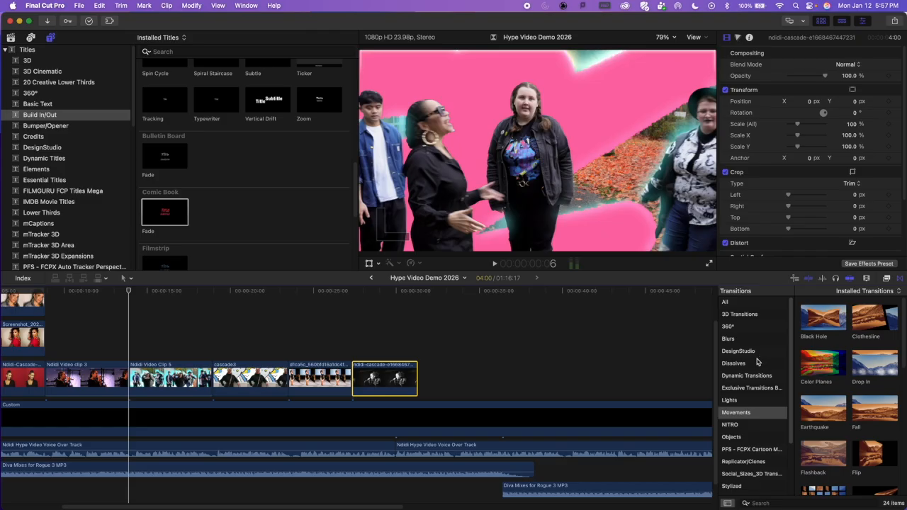
pyautogui.click(754, 364)
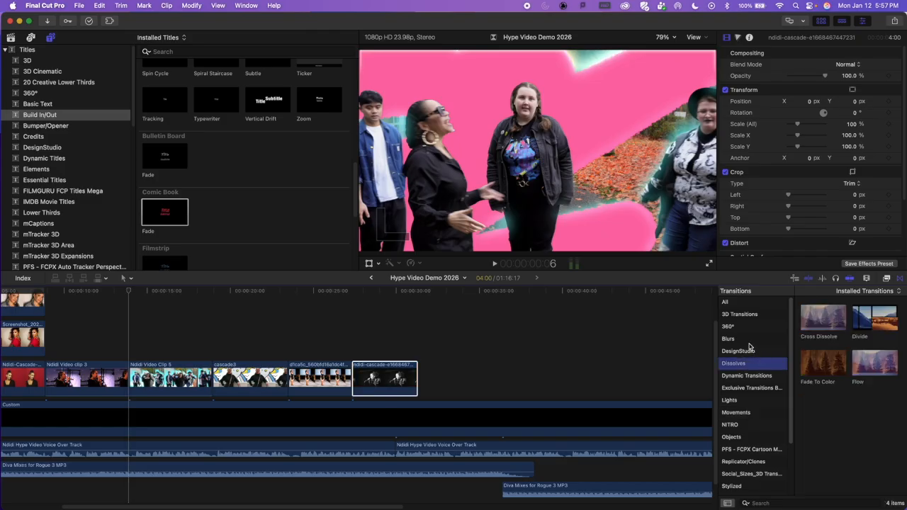
pyautogui.click(751, 340)
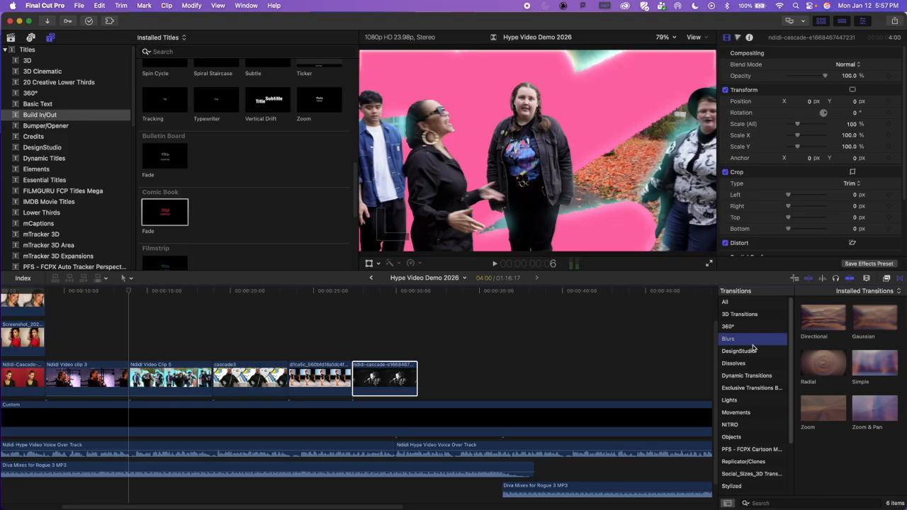
pyautogui.click(754, 328)
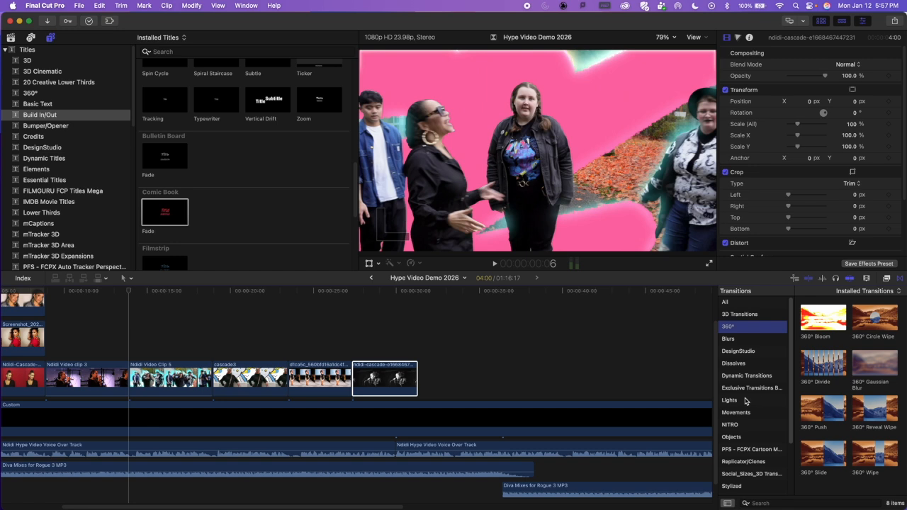
pyautogui.click(748, 402)
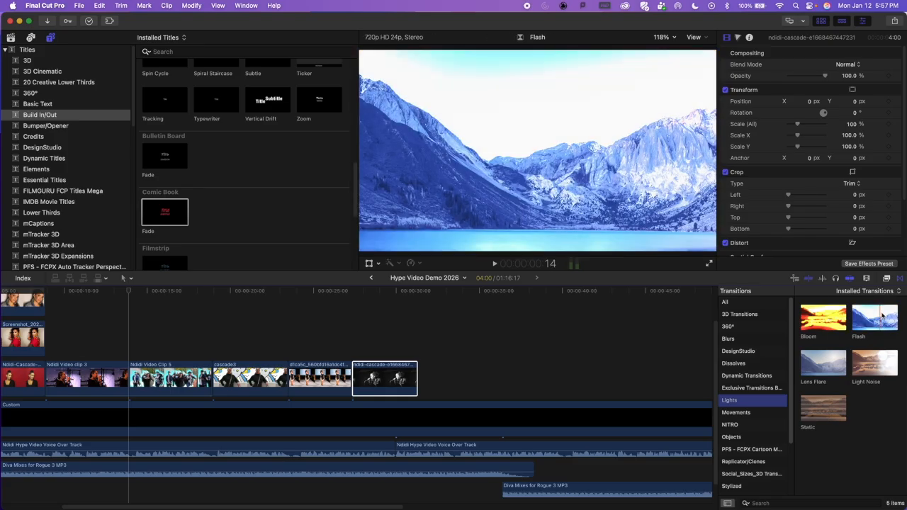
pyautogui.scroll(-3, 737, 424)
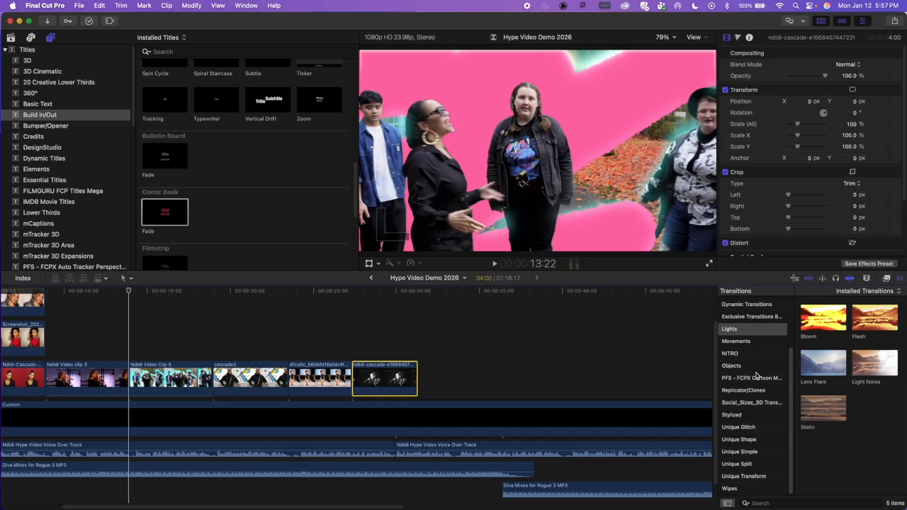
# Step: Apply the Cube transition from the Objects category to both ends of Video Clip 5, overlapping the media to create it
pyautogui.click(745, 366)
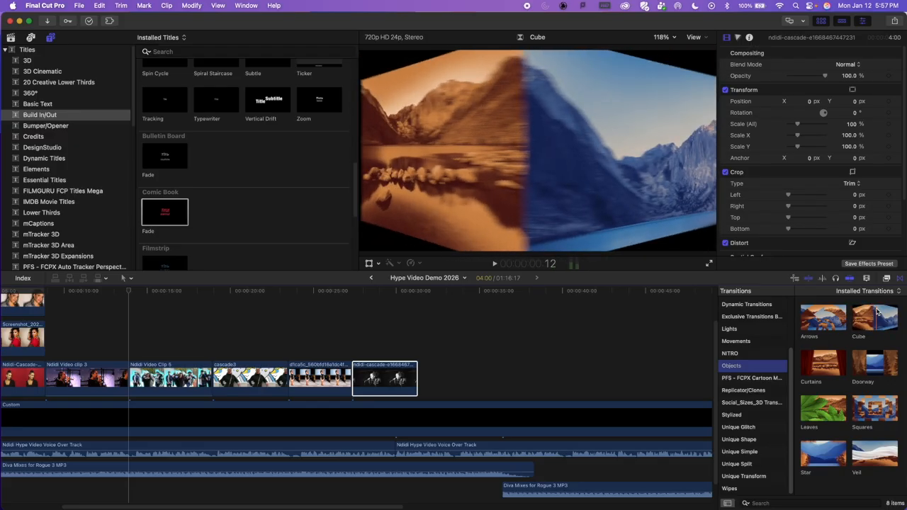
pyautogui.click(876, 318)
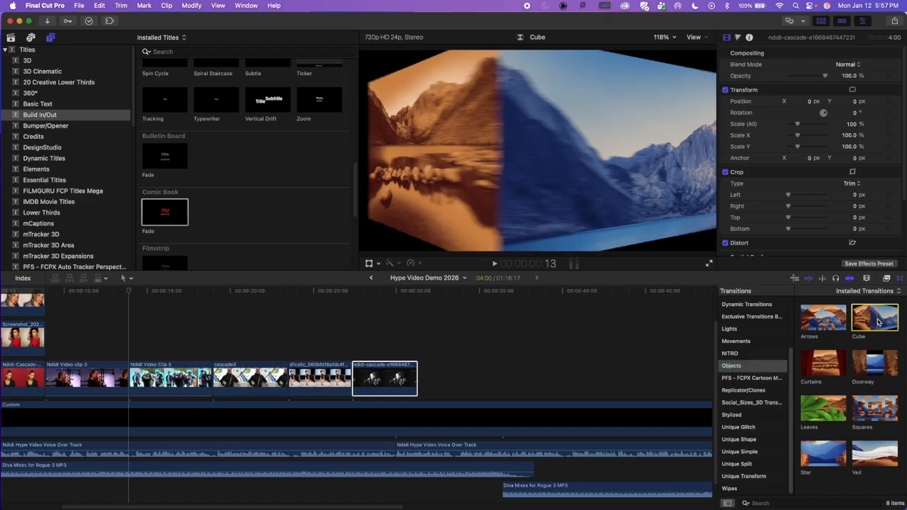
pyautogui.moveTo(879, 320); pyautogui.dragTo(133, 382)
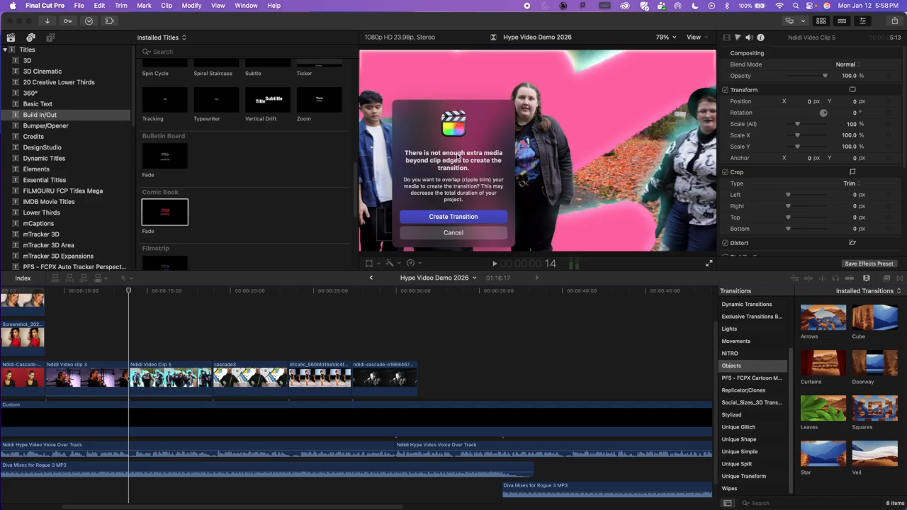
pyautogui.click(464, 218)
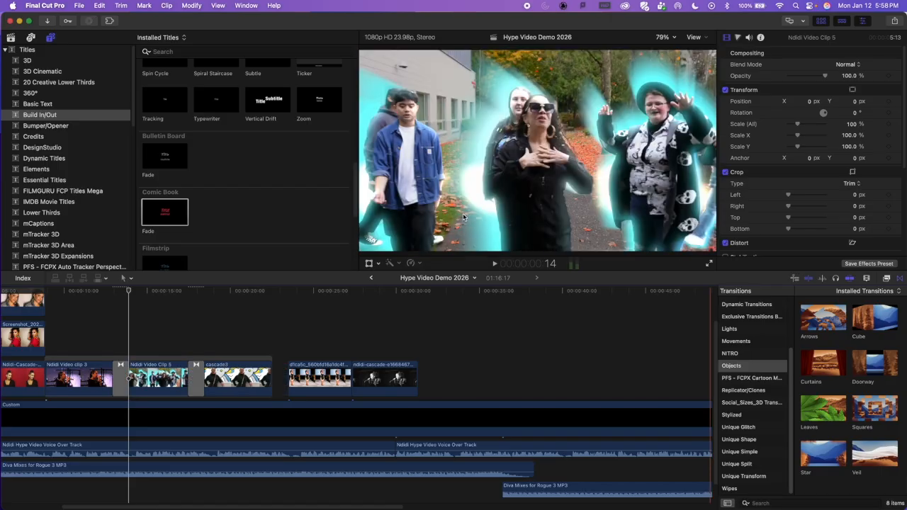
# Step: Play the timeline through the Cube transition between Video clip 3 and Video Clip 5, viewing it in a closer zoom
pyautogui.click(97, 300)
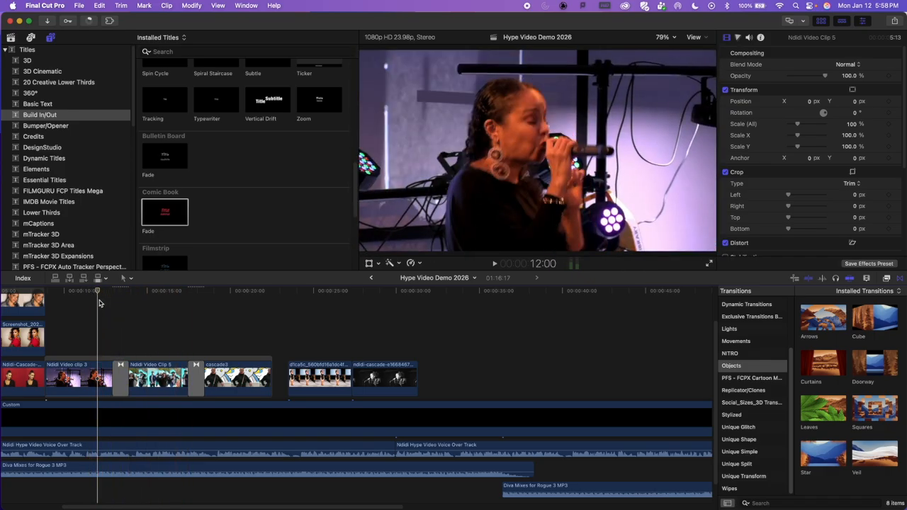
pyautogui.press('space')
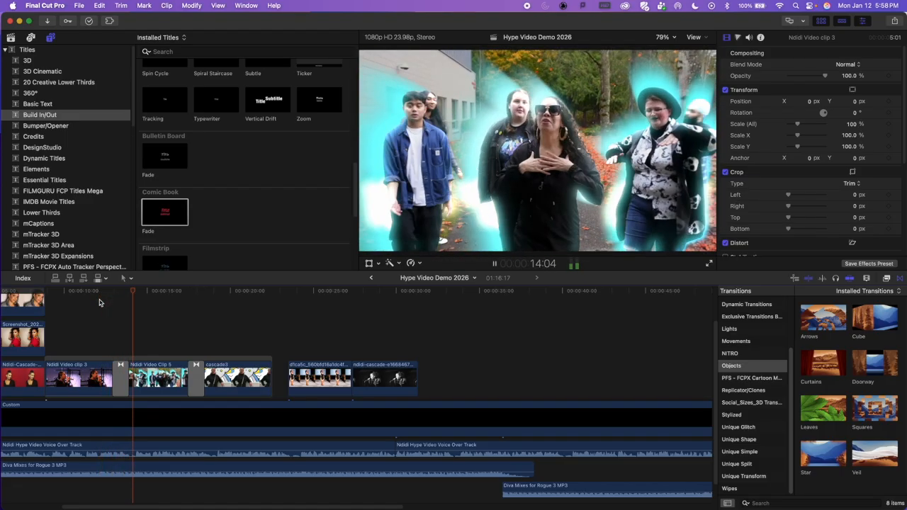
pyautogui.press('space')
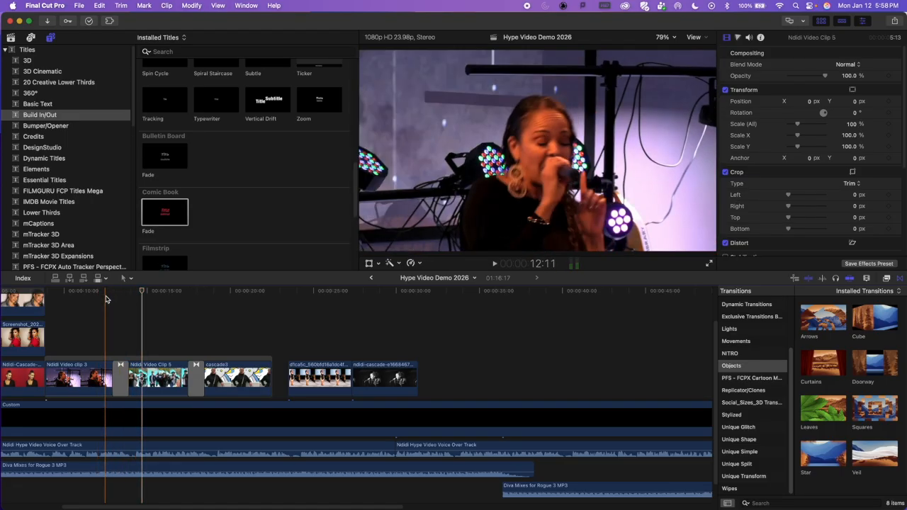
pyautogui.click(121, 293)
pyautogui.press('super+equal')
pyautogui.press('super+equal')
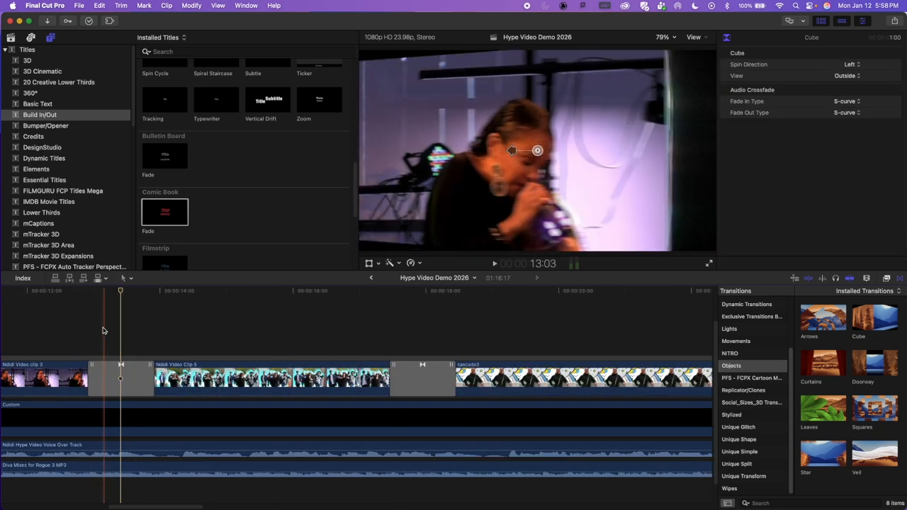
pyautogui.hscroll(-5, 85, 333)
pyautogui.press('space')
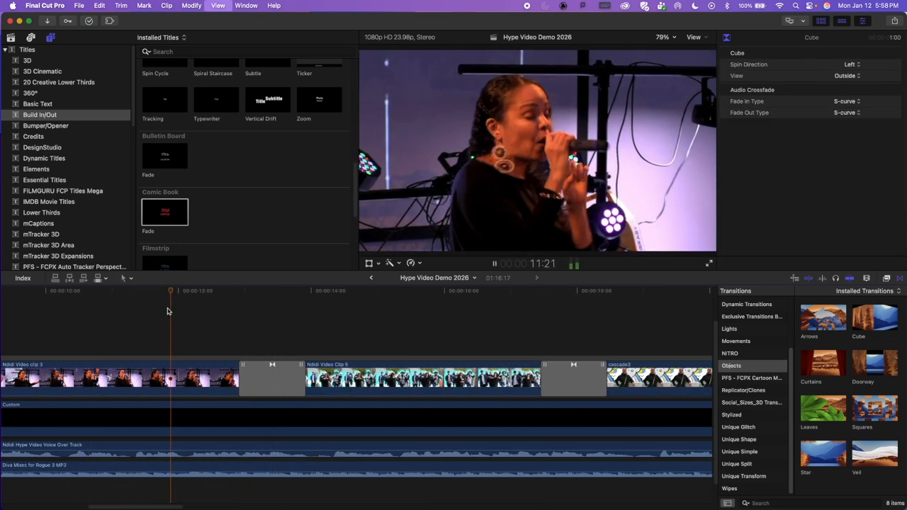
pyautogui.press('space')
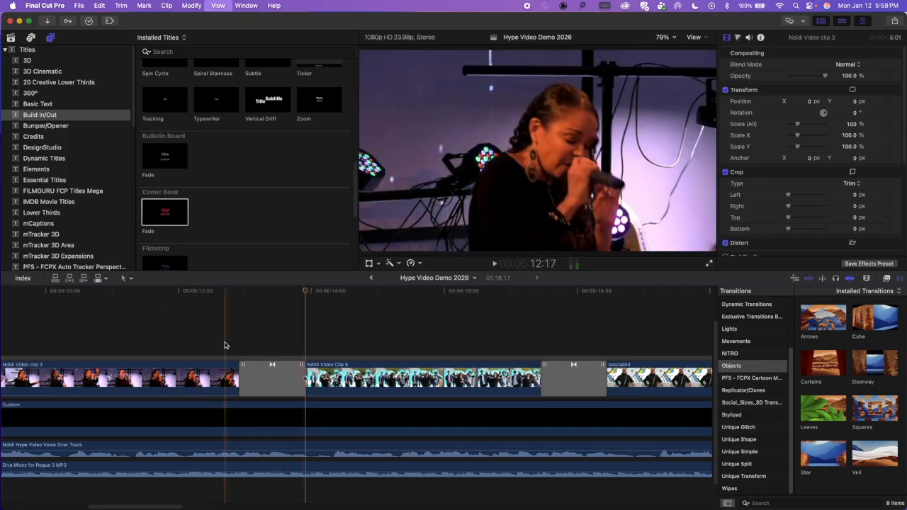
# Step: Set the Spin Direction of the Cube transition before Video Clip 5 to Right and play it back
pyautogui.click(276, 386)
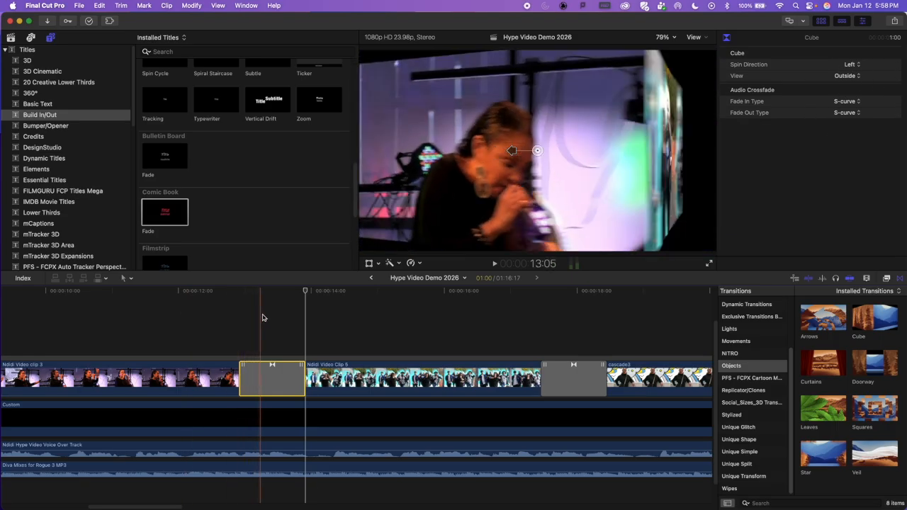
pyautogui.click(854, 67)
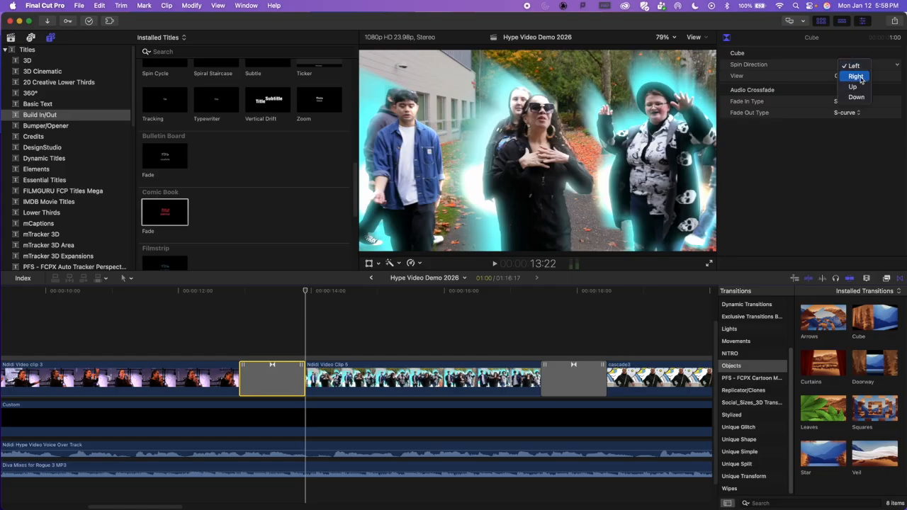
pyautogui.click(861, 77)
pyautogui.click(232, 309)
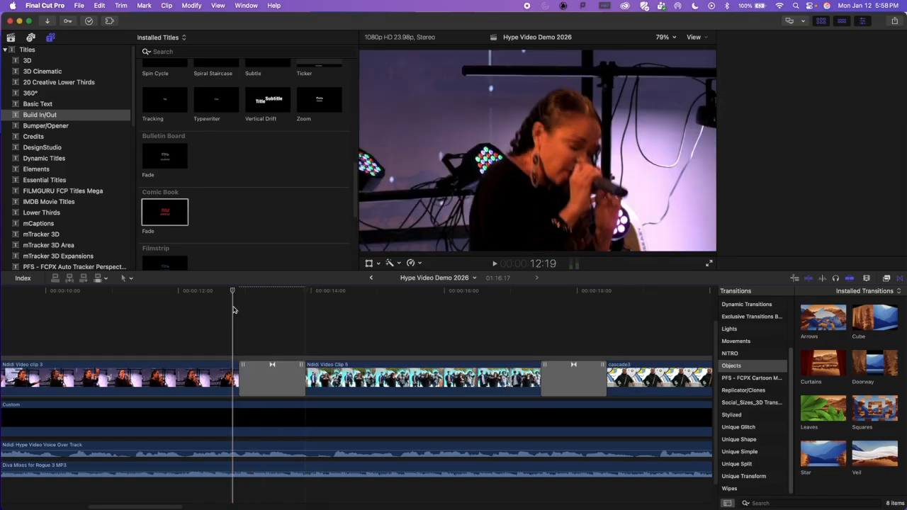
pyautogui.press('space')
pyautogui.press('space')
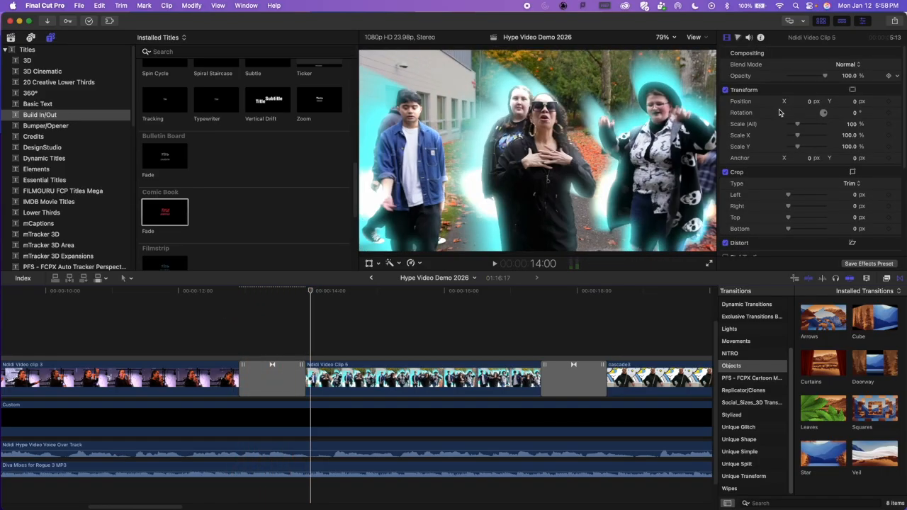
# Step: Try Up as the Spin Direction for the Cube transition before Video Clip 5 and play it back
pyautogui.click(272, 376)
pyautogui.click(862, 66)
pyautogui.click(850, 75)
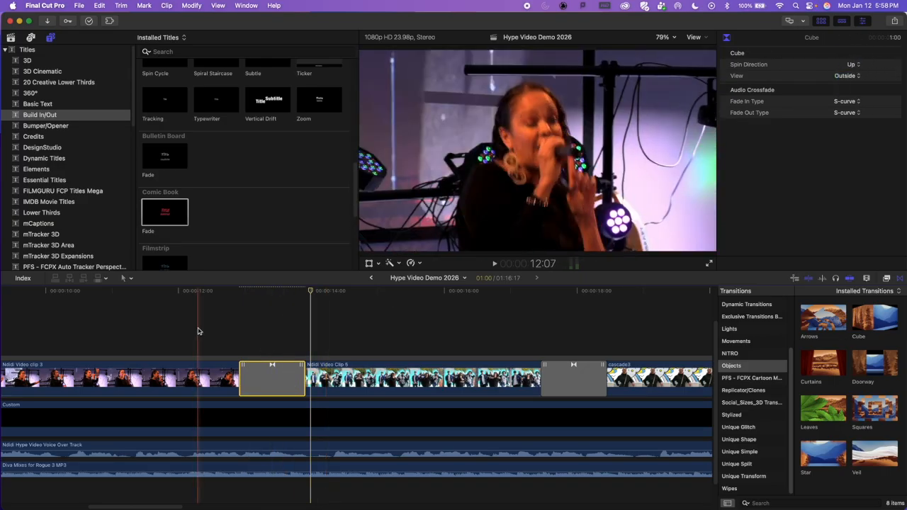
pyautogui.click(200, 332)
pyautogui.press('space')
pyautogui.press('space')
# Step: Set the Spin Direction of the Cube transition before Video Clip 5 to Left and replay the section
pyautogui.click(297, 369)
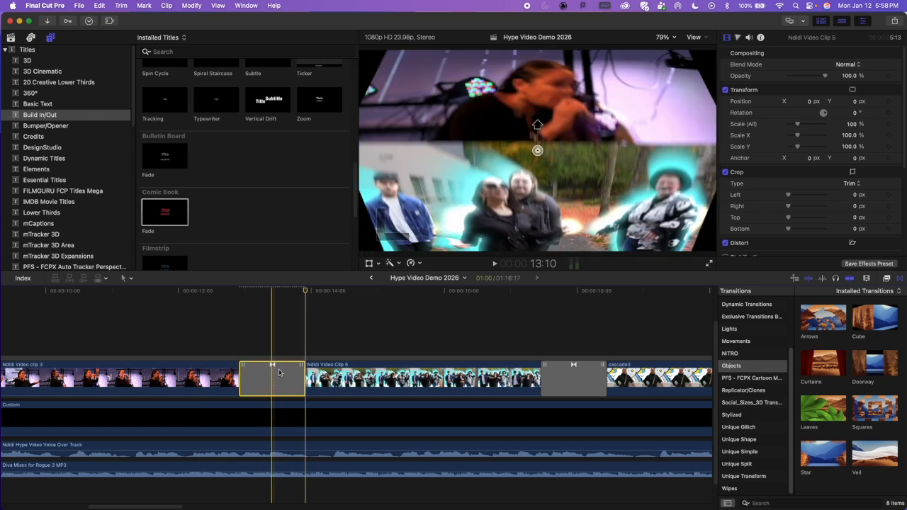
pyautogui.click(853, 66)
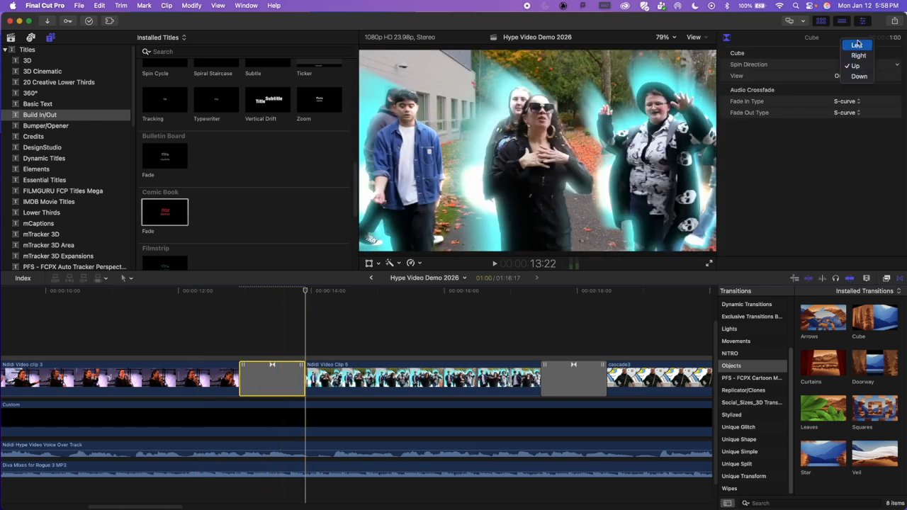
pyautogui.click(857, 46)
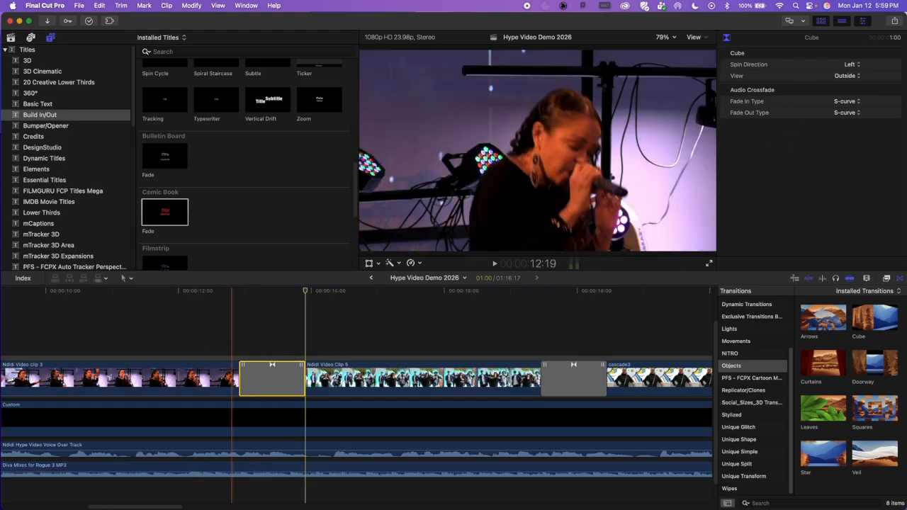
pyautogui.click(58, 356)
pyautogui.press('space')
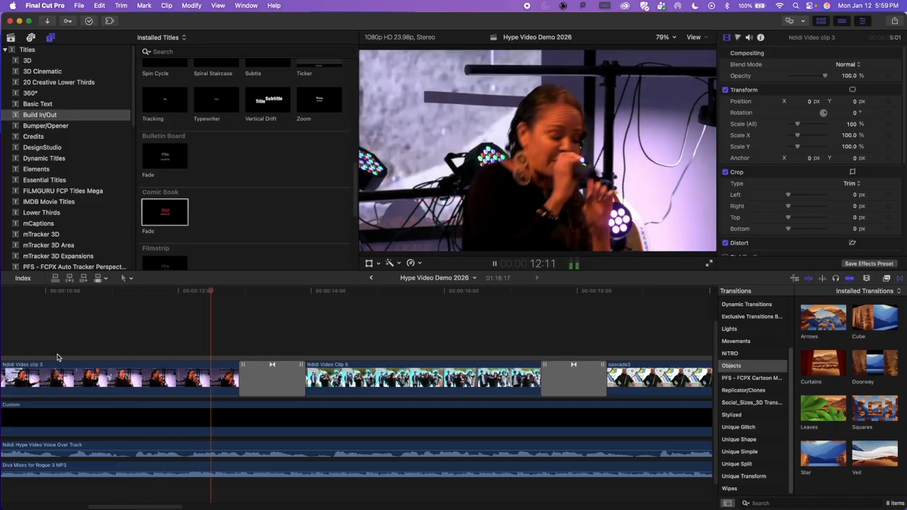
pyautogui.press('space')
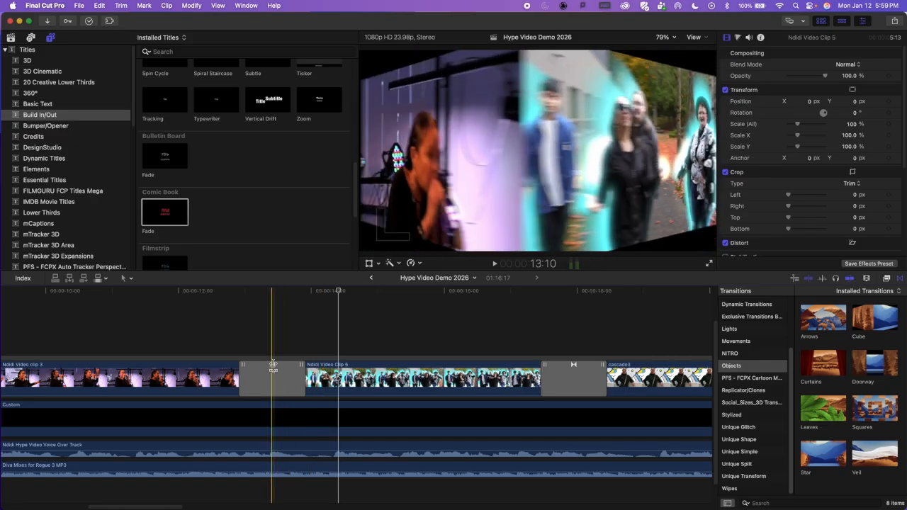
# Step: Roll the edit under the first Cube transition about 15 frames later, centring it near 14:01, and play it against the voice-over
pyautogui.moveTo(272, 369); pyautogui.dragTo(313, 369)
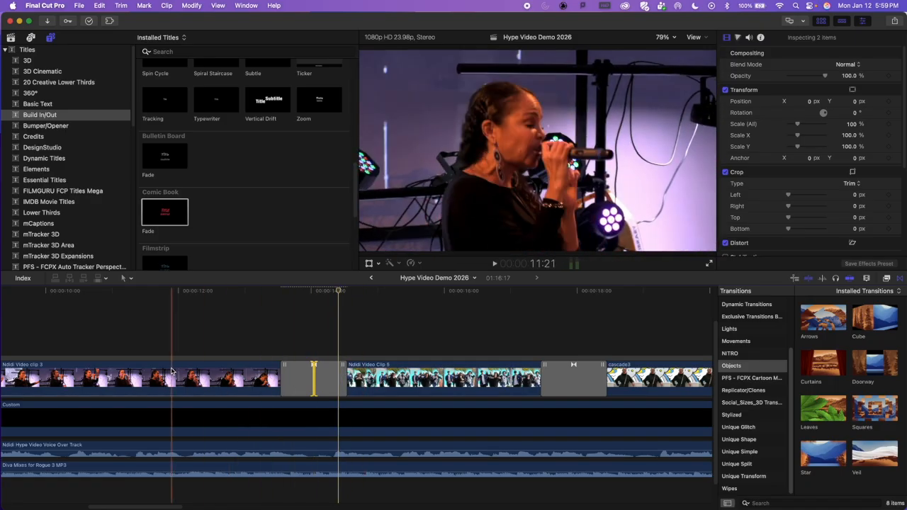
pyautogui.click(193, 318)
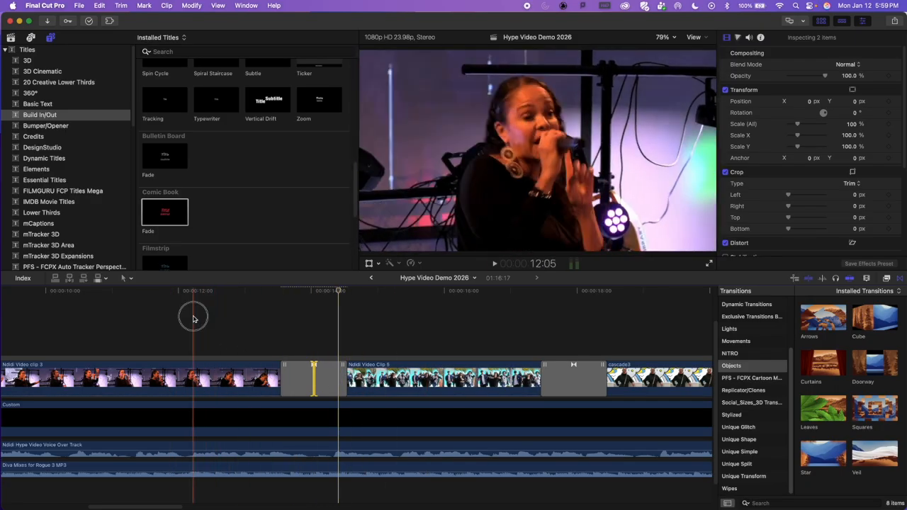
pyautogui.press('space')
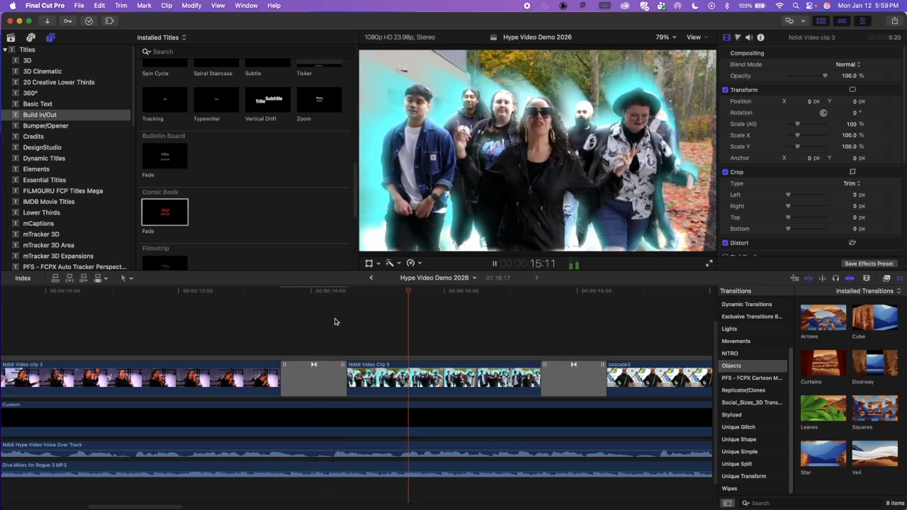
pyautogui.press('space')
pyautogui.hscroll(10, 333, 326)
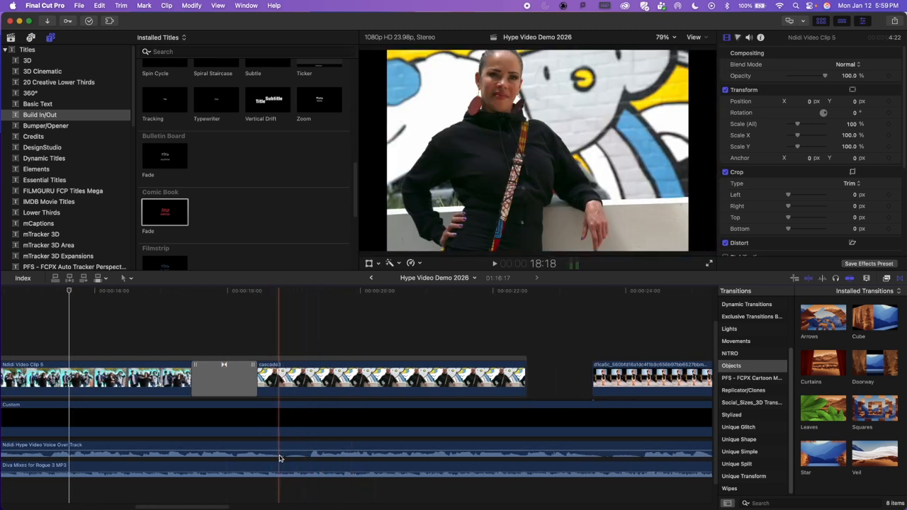
# Step: Roll the edit under the Cube transition between Video Clip 5 and the cascade3 picture to about 19:01 and play it back
pyautogui.moveTo(232, 367); pyautogui.dragTo(296, 370)
pyautogui.press('space')
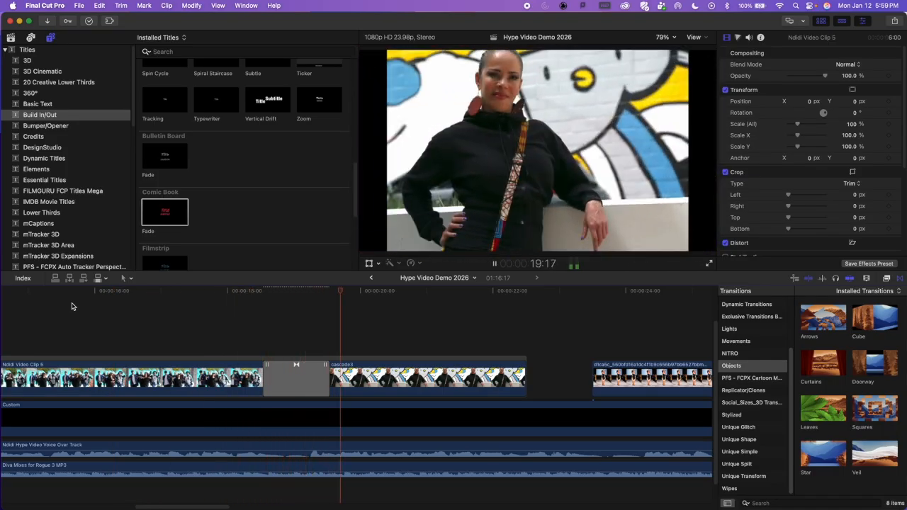
# Step: Shorten the Cube transition before Video Clip 5 to about 10 frames and play the section from around 12:09 to check it
pyautogui.hscroll(-5, 142, 376)
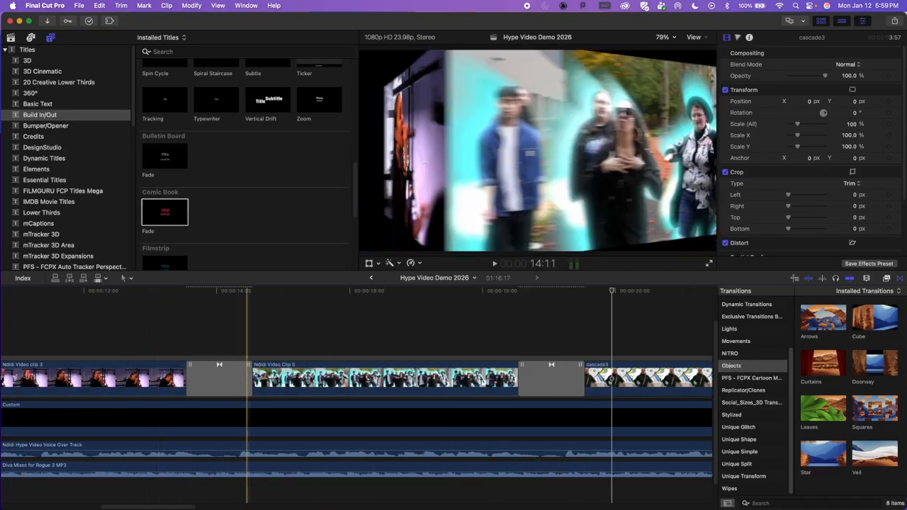
pyautogui.click(221, 384)
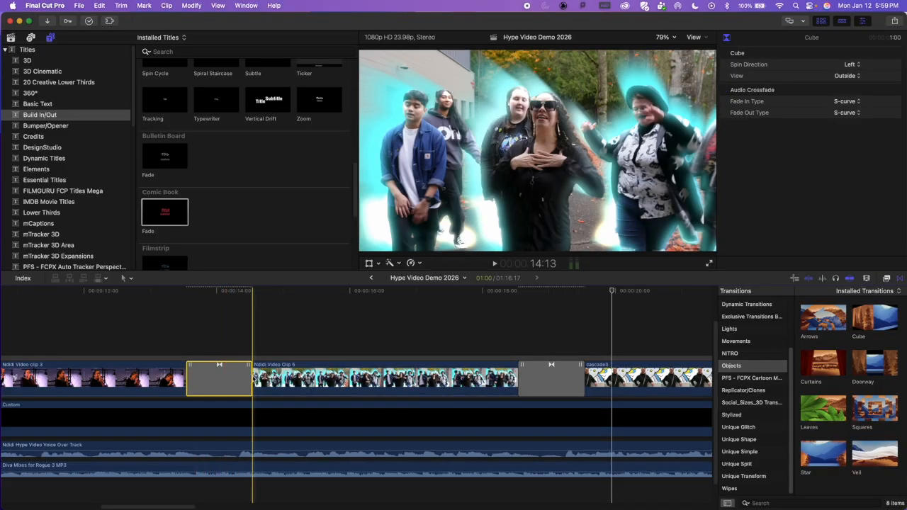
pyautogui.moveTo(252, 375); pyautogui.dragTo(231, 376)
pyautogui.click(132, 324)
pyautogui.press('space')
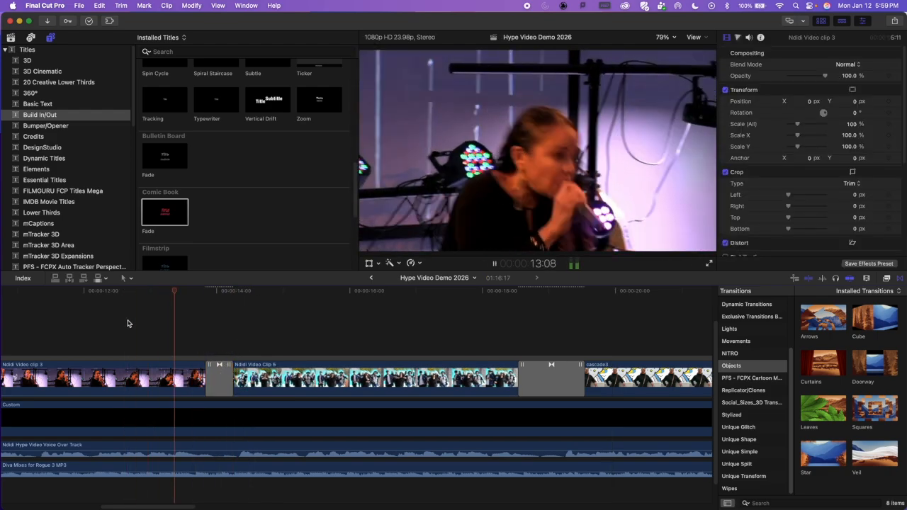
pyautogui.press('space')
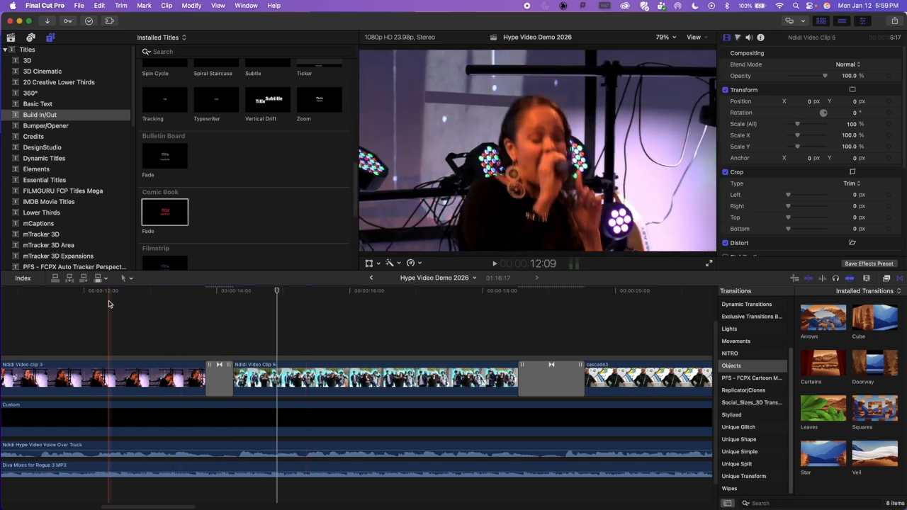
pyautogui.press('space')
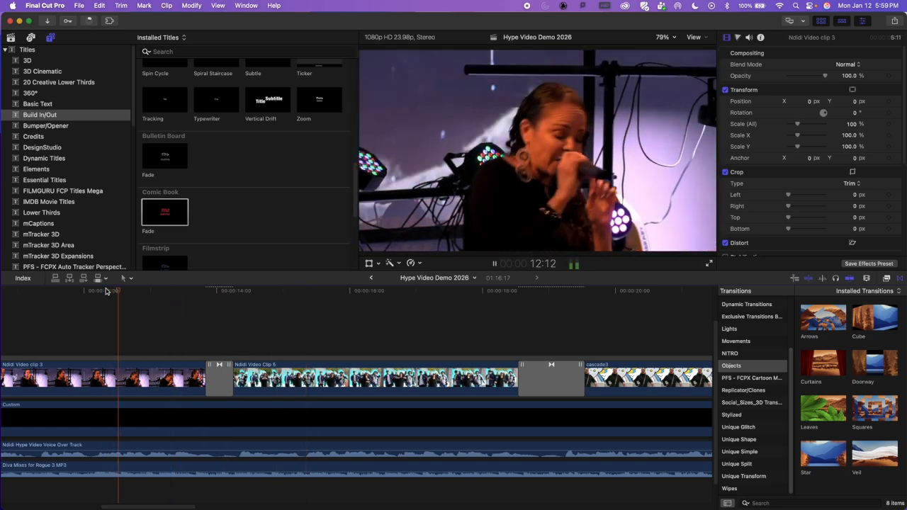
pyautogui.press('space')
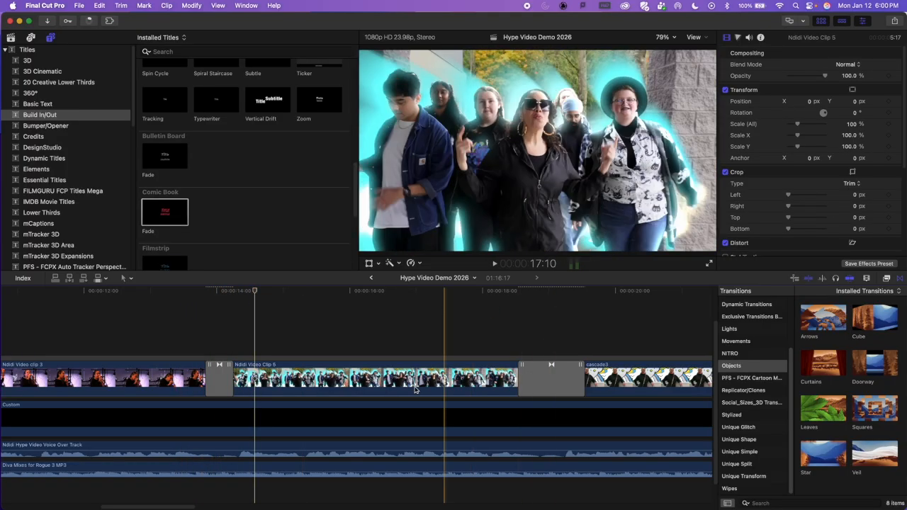
# Step: Replace the Cube transition between Video Clip 5 and the cascade3 picture with a Doorway transition and play it back
pyautogui.hscroll(5, 473, 309)
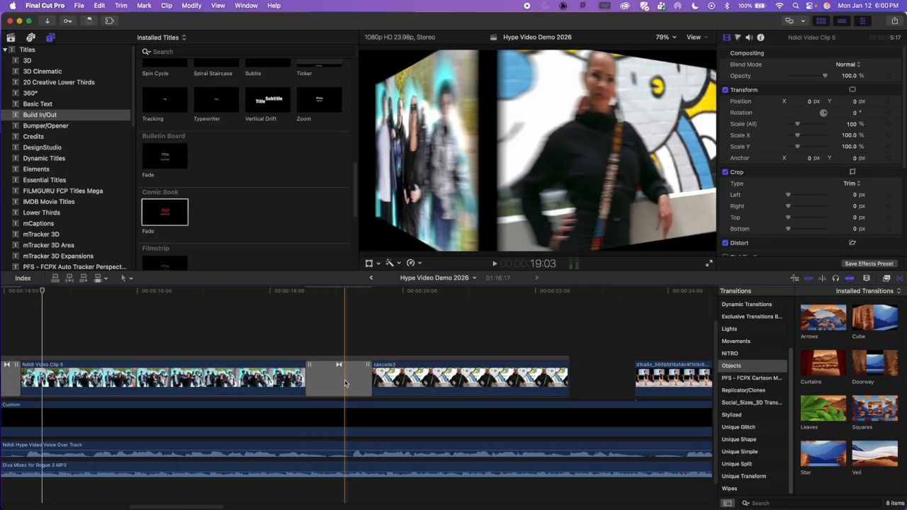
pyautogui.click(345, 383)
pyautogui.press('Delete')
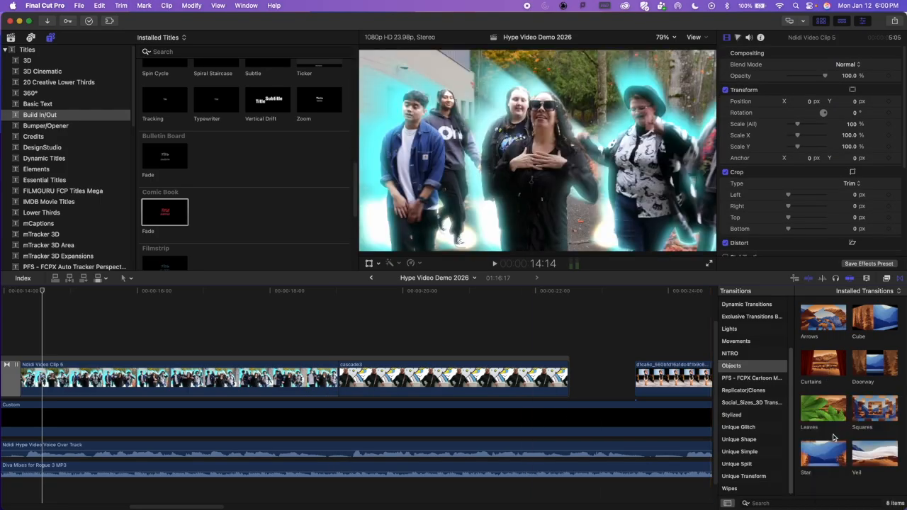
pyautogui.click(741, 366)
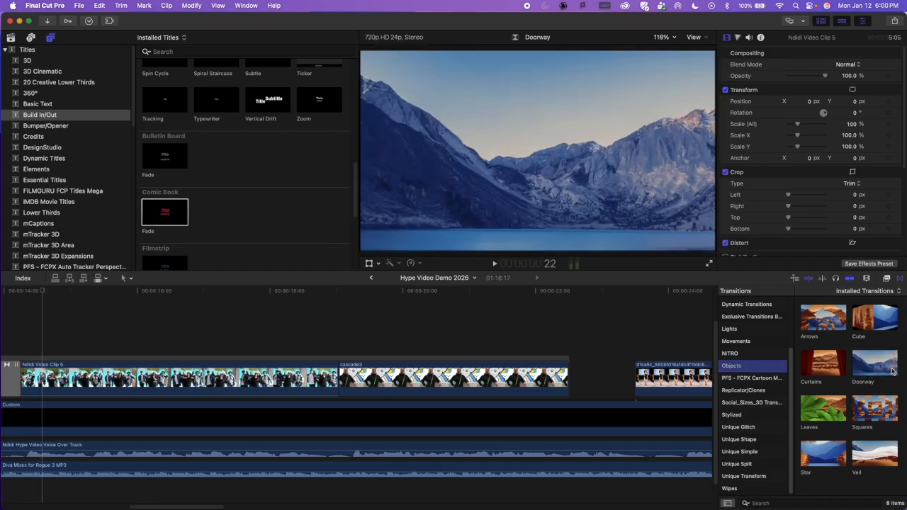
pyautogui.moveTo(882, 370); pyautogui.dragTo(323, 386)
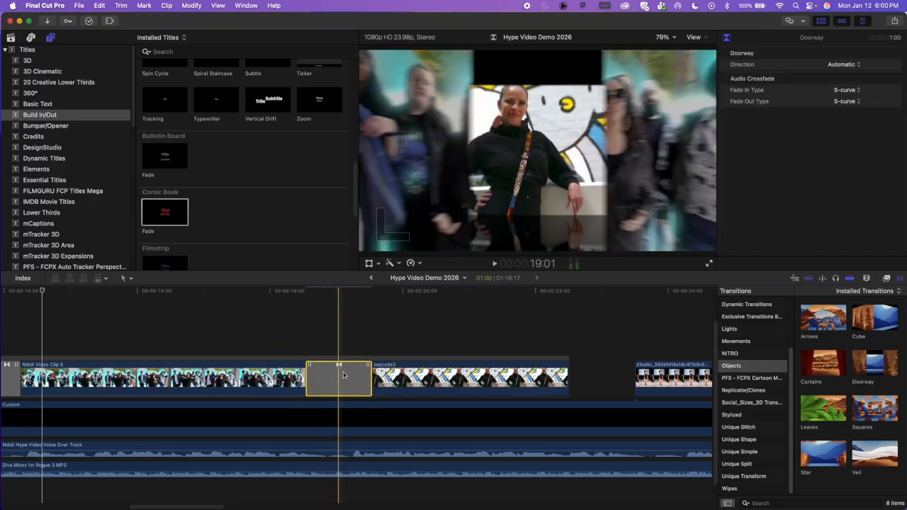
pyautogui.click(223, 335)
pyautogui.press('space')
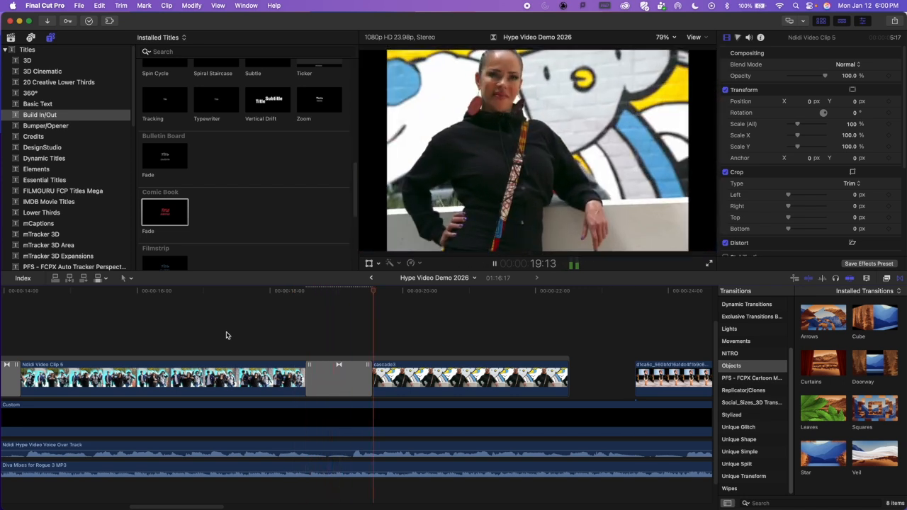
pyautogui.press('space')
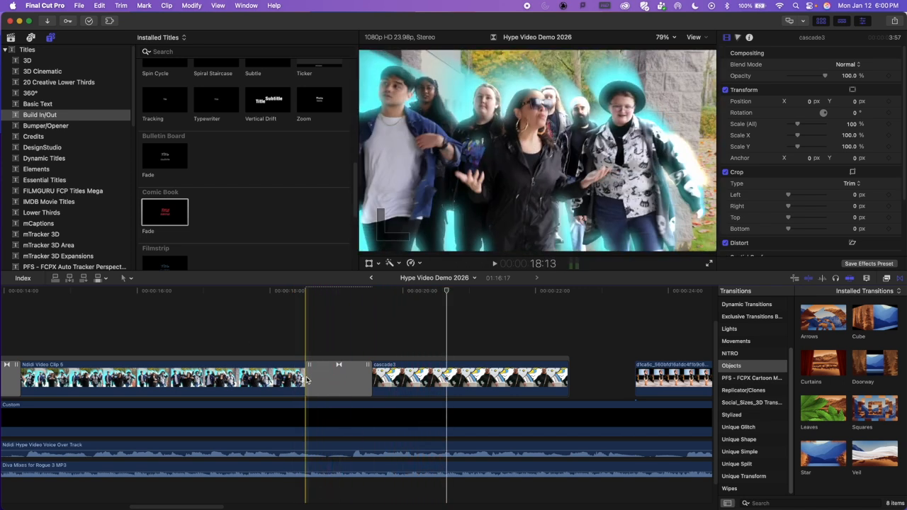
# Step: Shorten the Doorway transition before the cascade3 picture to 16 frames and play it back
pyautogui.moveTo(307, 380); pyautogui.dragTo(316, 380)
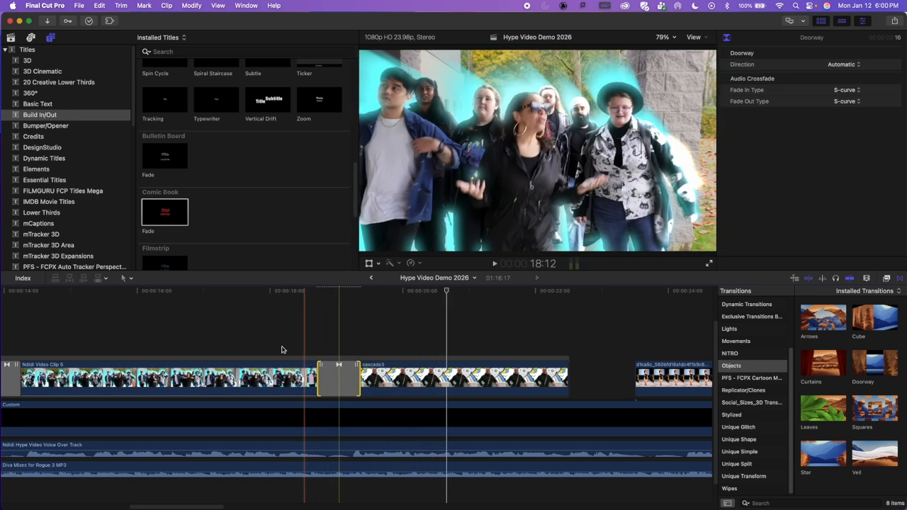
pyautogui.click(216, 332)
pyautogui.press('space')
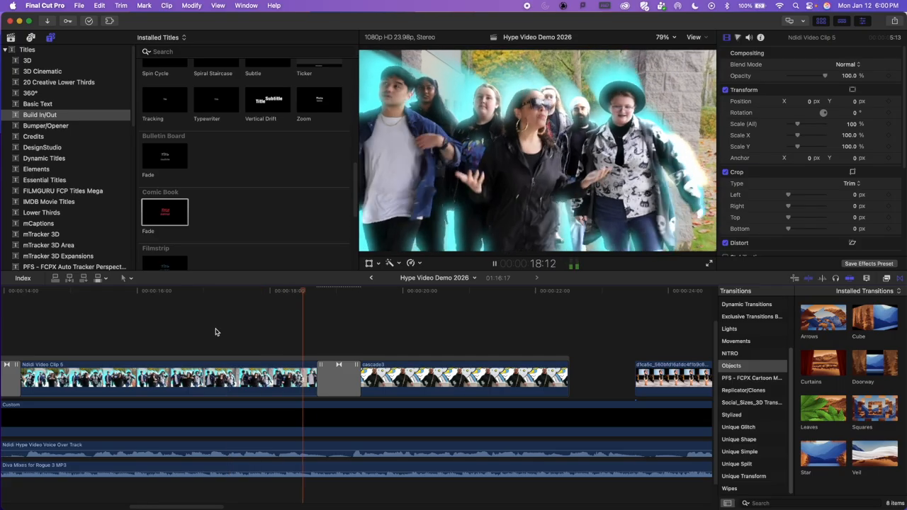
pyautogui.press('space')
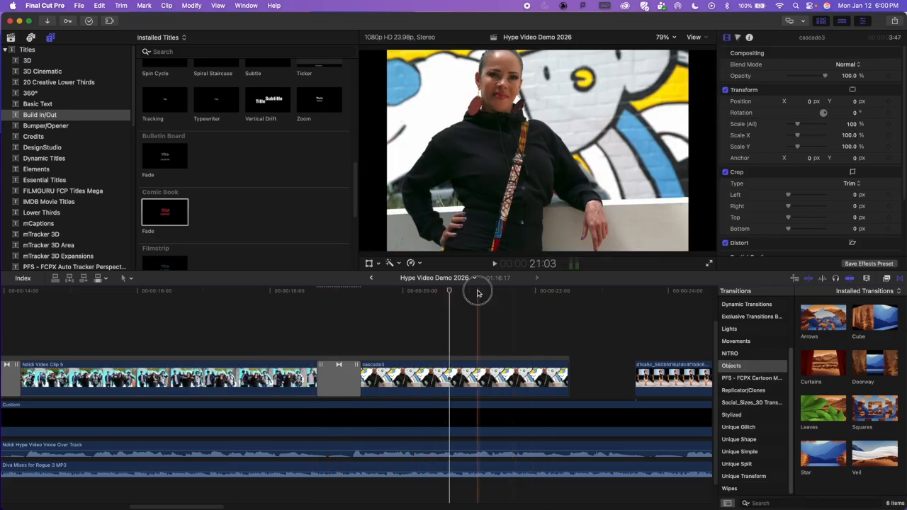
# Step: Enlarge the cascade3 picture to about 118.9% to fill the frame, reposition it to about X 15.6, Y -97.5 px, and play it back
pyautogui.click(477, 376)
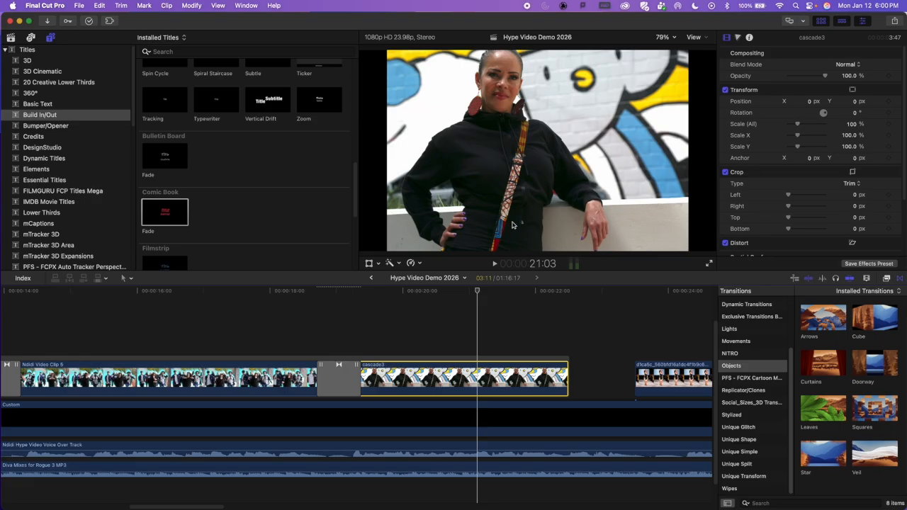
pyautogui.click(368, 263)
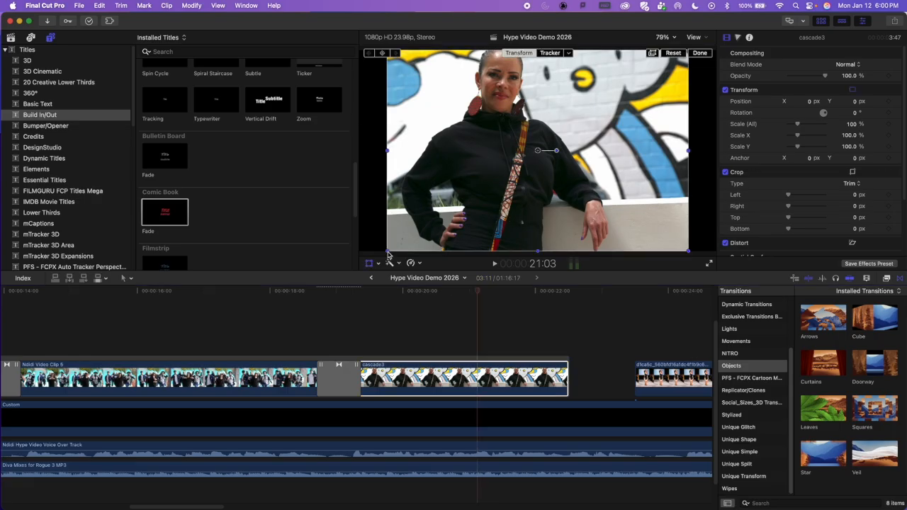
pyautogui.moveTo(389, 253); pyautogui.dragTo(359, 265)
pyautogui.moveTo(608, 140); pyautogui.dragTo(612, 157)
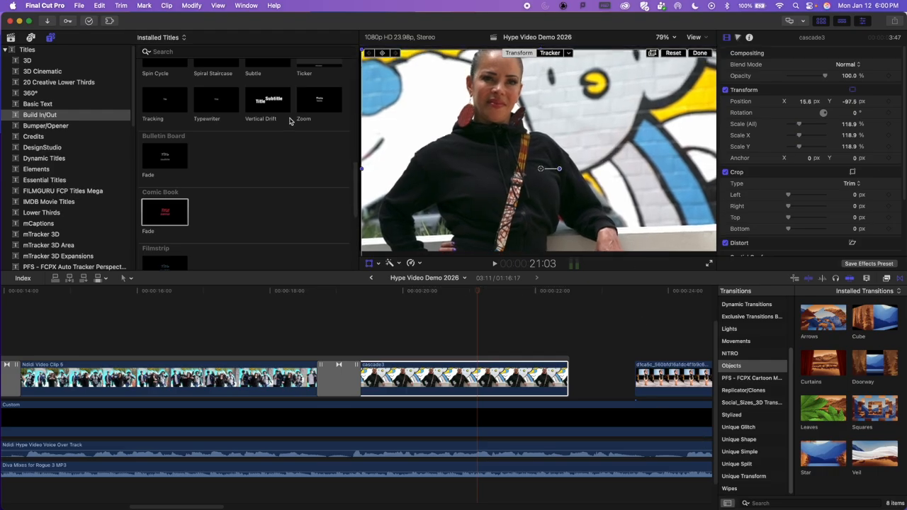
pyautogui.click(277, 305)
pyautogui.press('space')
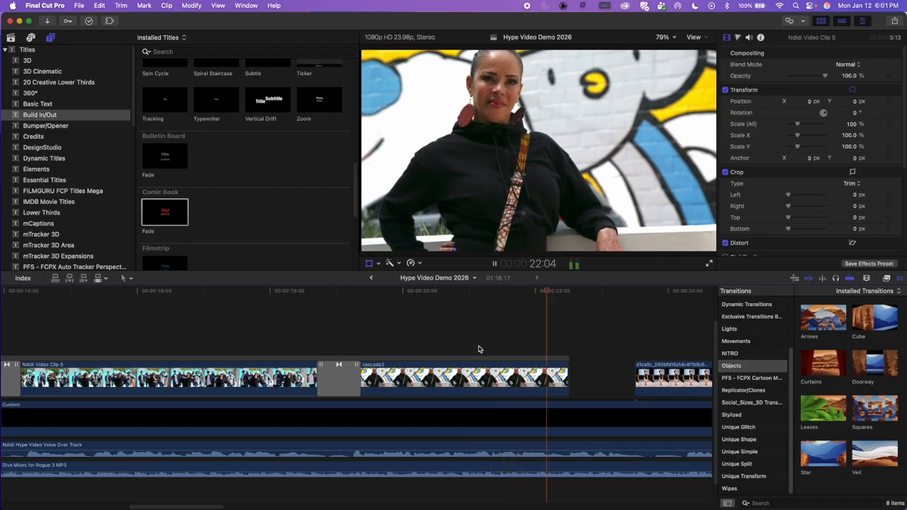
pyautogui.press('space')
# Step: Extend the end of the cascade3 picture by about one second to close the gap before the runway picture
pyautogui.hscroll(5, 445, 361)
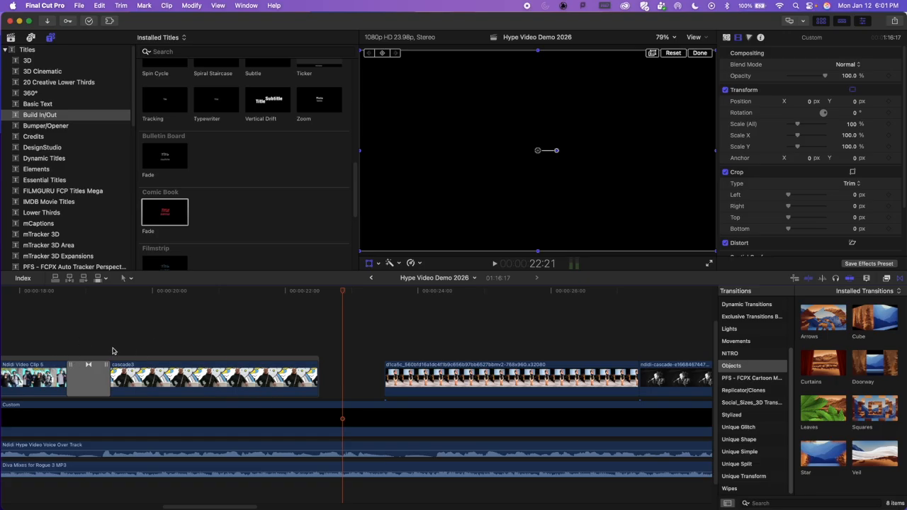
pyautogui.click(317, 376)
pyautogui.moveTo(318, 376); pyautogui.dragTo(383, 376)
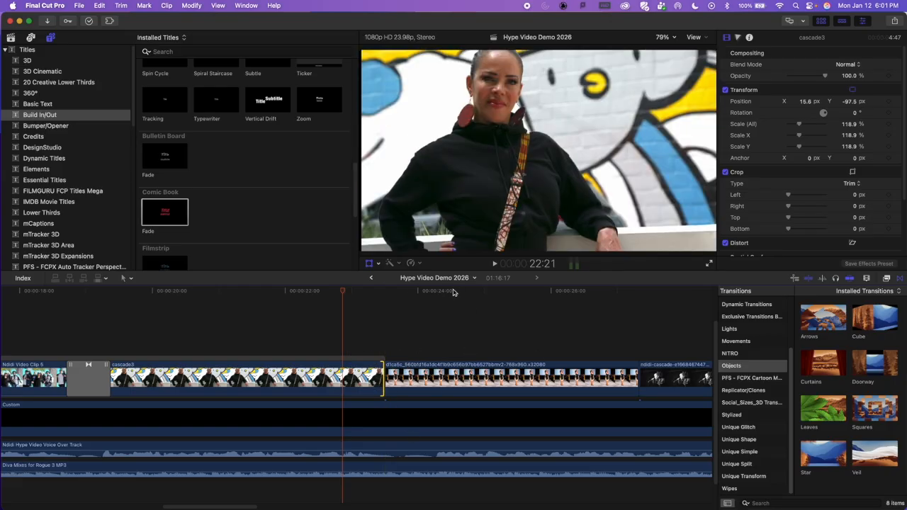
# Step: Browse the Stylized and Wipes transitions and add the Circle wipe between the cascade3 picture and the runway picture
pyautogui.click(453, 292)
pyautogui.click(488, 382)
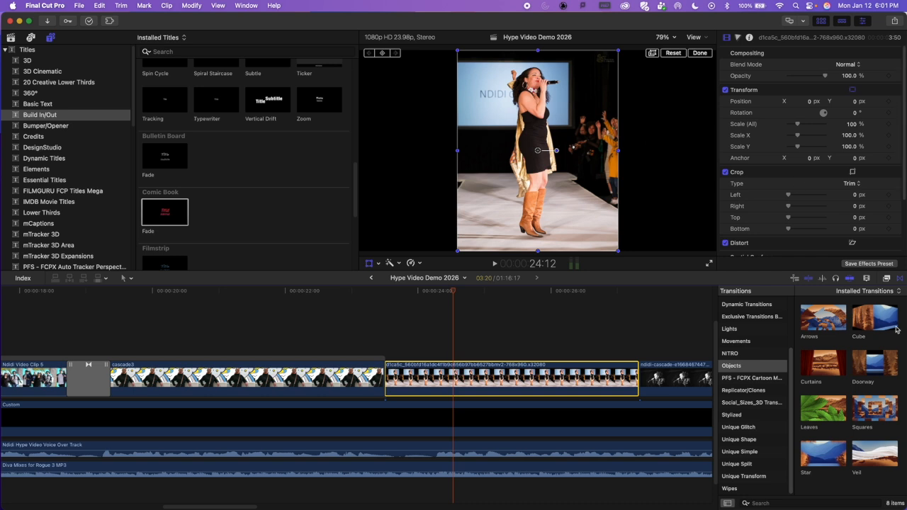
pyautogui.moveTo(817, 458)
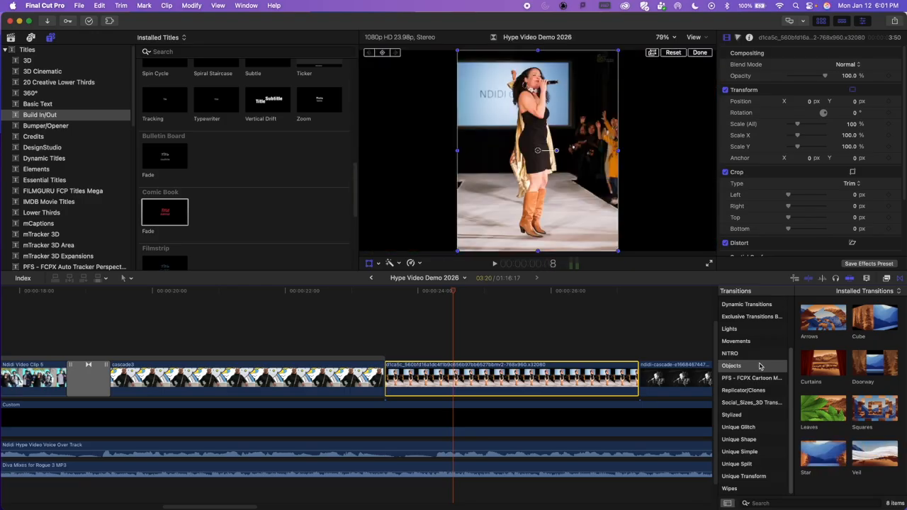
pyautogui.click(770, 414)
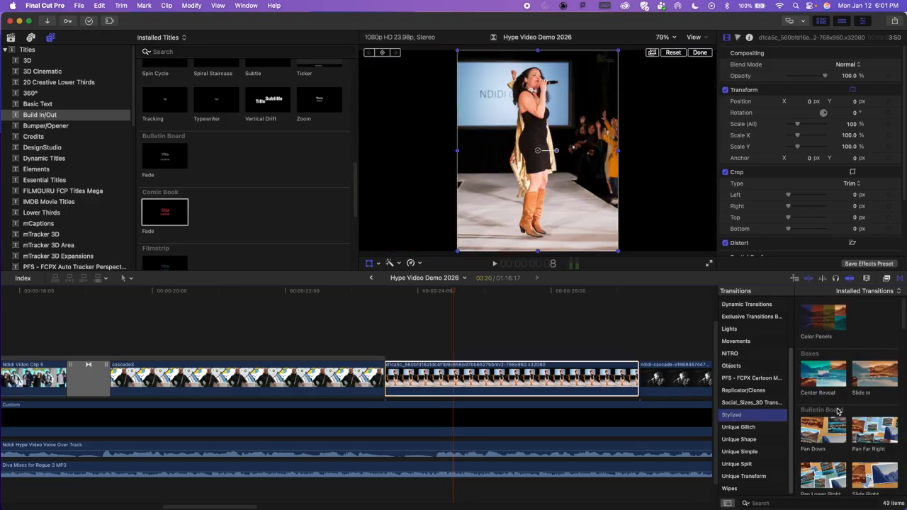
pyautogui.scroll(-5, 875, 405)
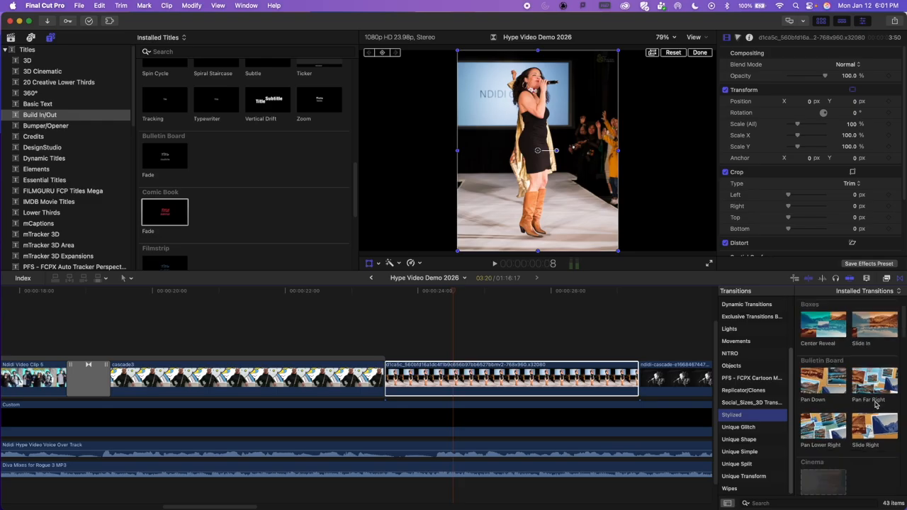
pyautogui.scroll(-8, 879, 406)
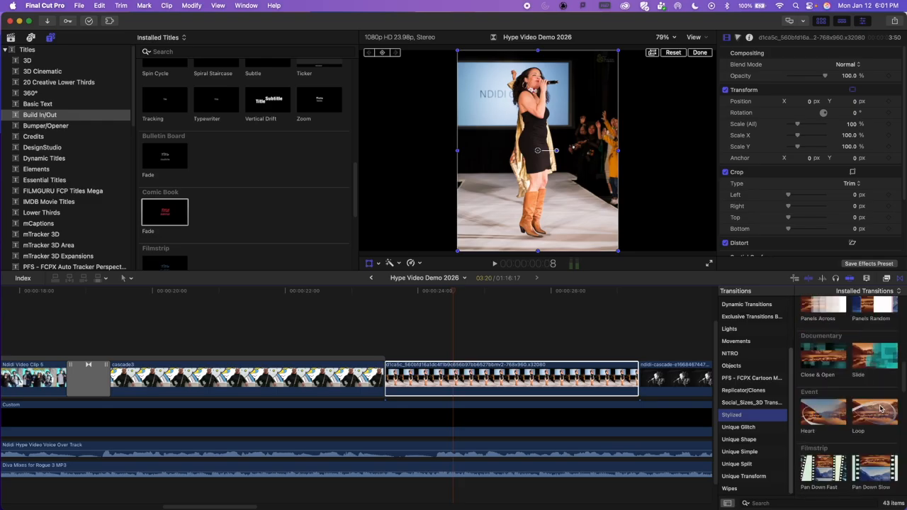
pyautogui.scroll(-10, 880, 411)
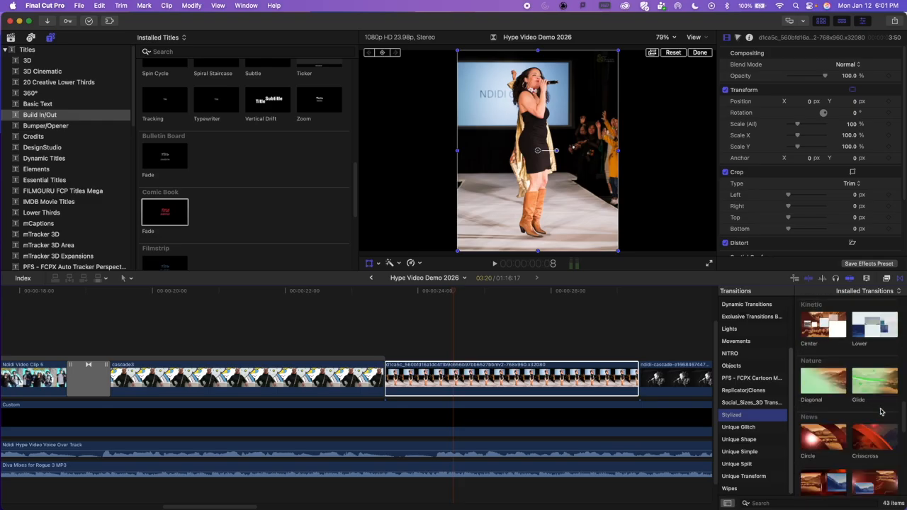
pyautogui.click(744, 489)
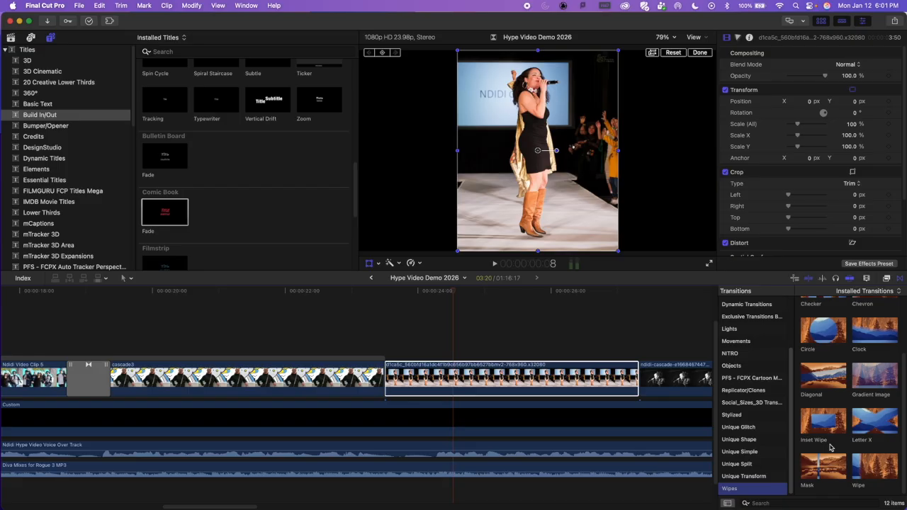
pyautogui.scroll(3, 830, 433)
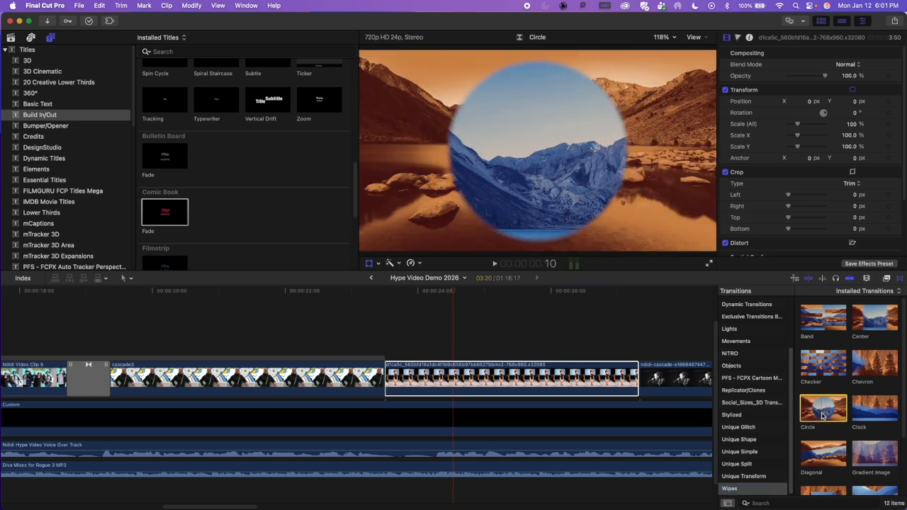
pyautogui.moveTo(833, 416); pyautogui.dragTo(405, 374)
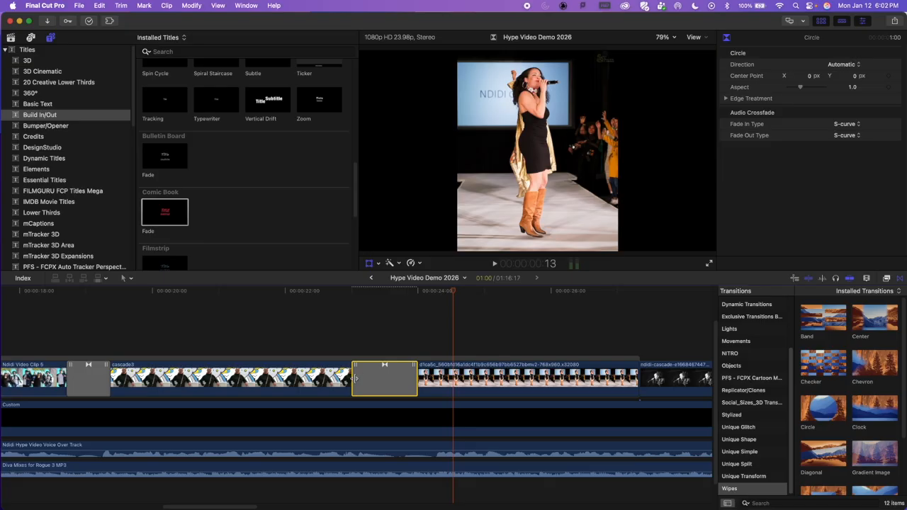
# Step: Shorten the Circle transition to about 10 frames and play through it into the black-and-white picture
pyautogui.moveTo(355, 379); pyautogui.dragTo(375, 376)
pyautogui.click(300, 337)
pyautogui.press('space')
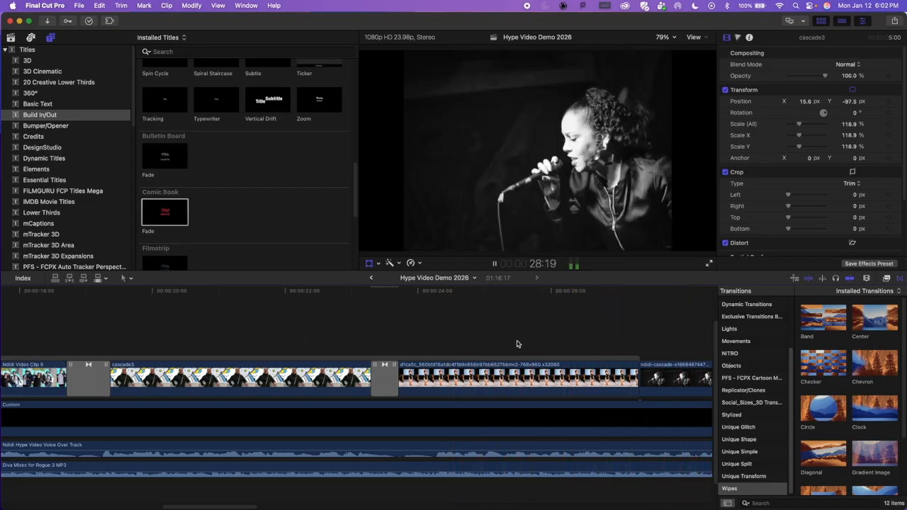
pyautogui.press('space')
# Step: Browse the Stylized, Objects and Movements transitions and add Drop In between the runway picture and the black-and-white picture
pyautogui.moveTo(291, 286); pyautogui.dragTo(258, 290)
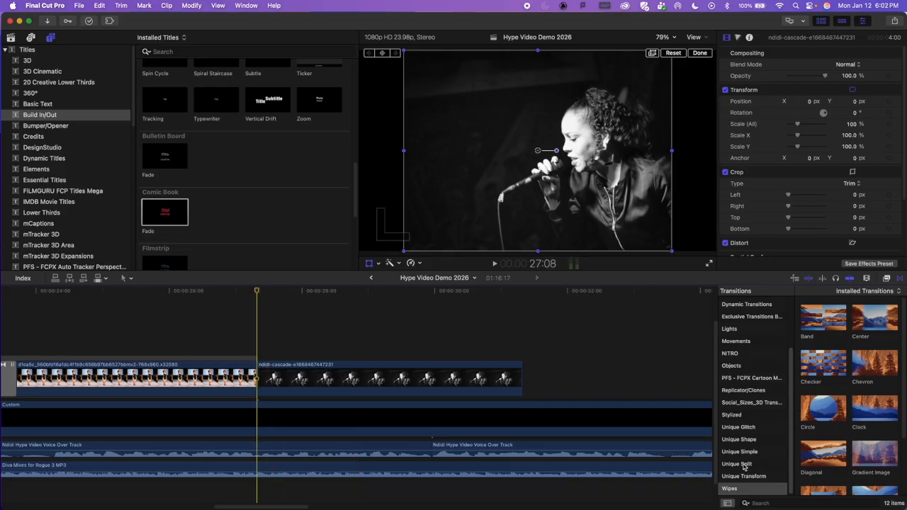
pyautogui.click(745, 416)
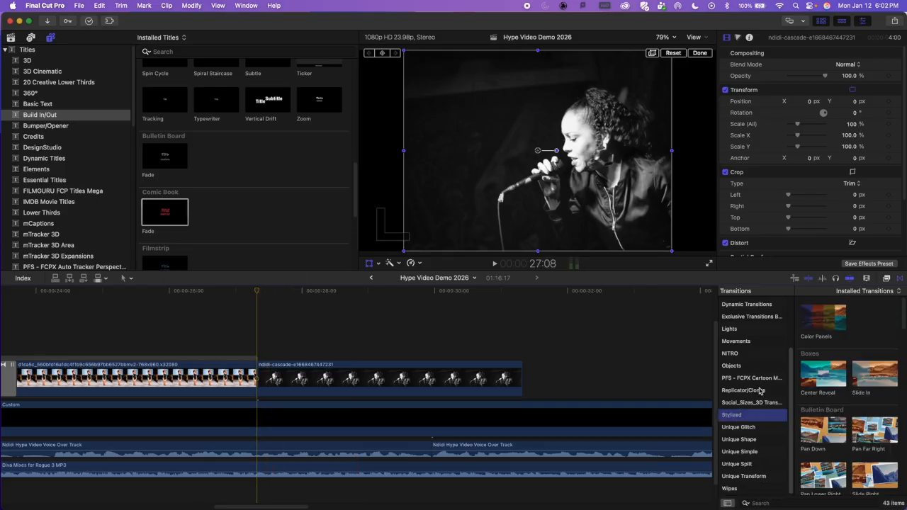
pyautogui.click(754, 366)
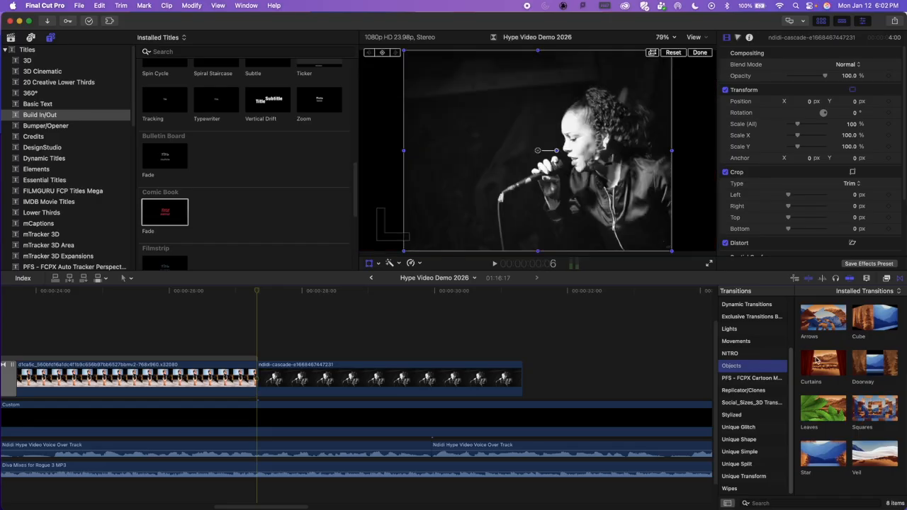
pyautogui.scroll(3, 743, 377)
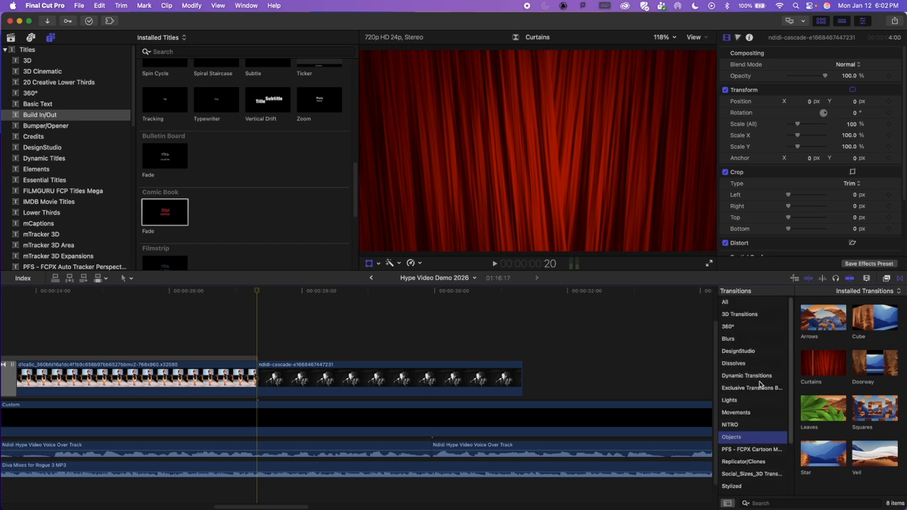
pyautogui.click(744, 416)
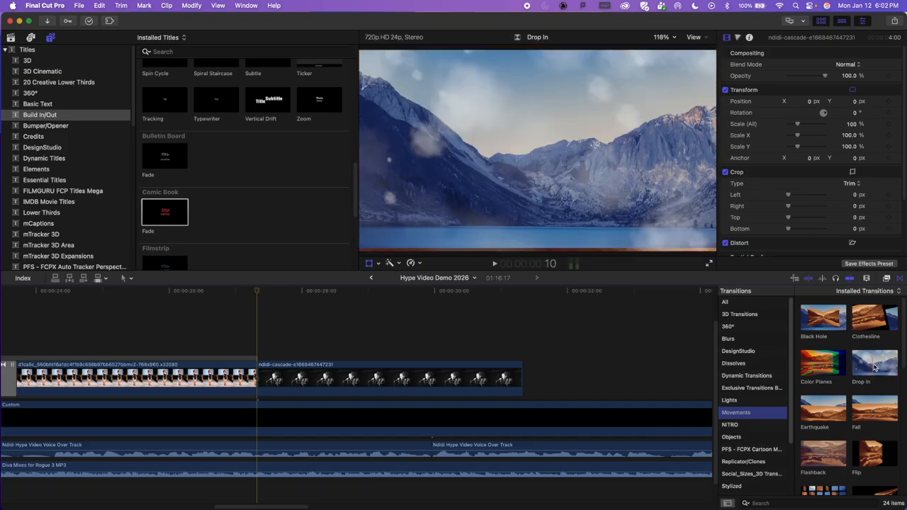
pyautogui.click(880, 370)
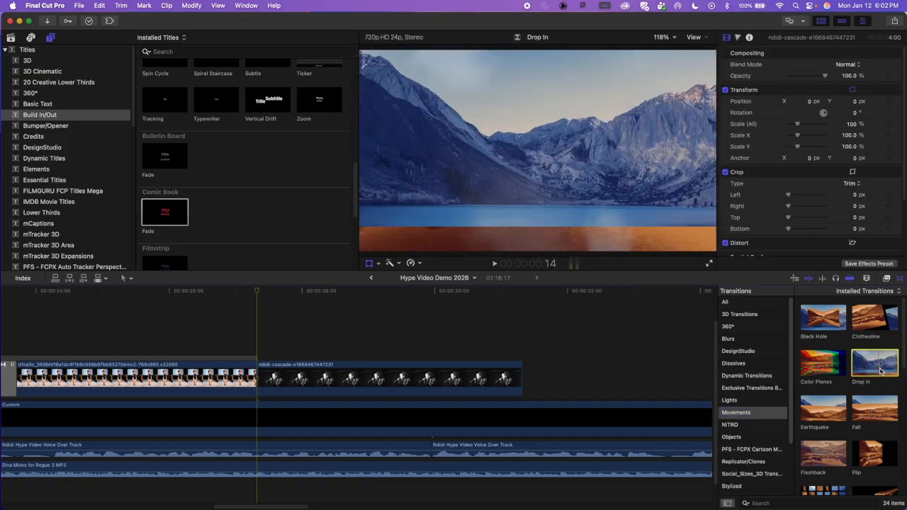
pyautogui.moveTo(880, 370); pyautogui.dragTo(251, 381)
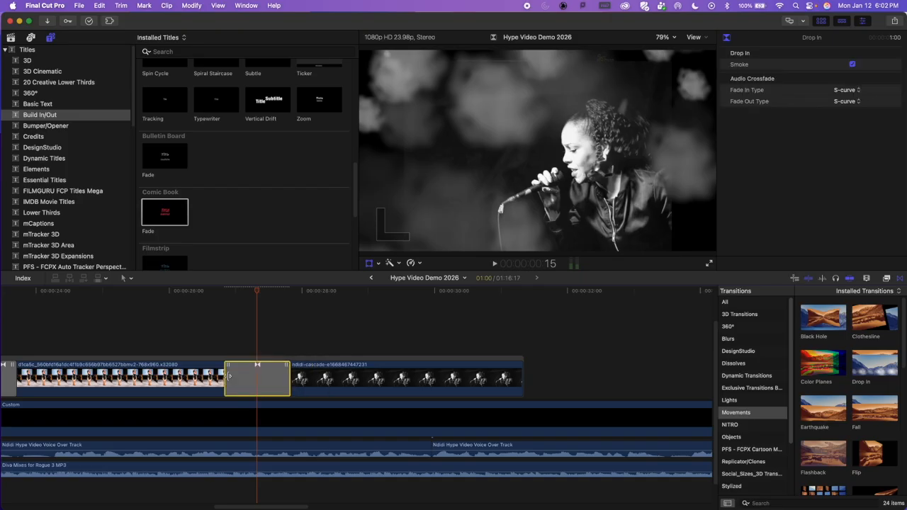
# Step: Shorten the Drop In transition to about 20 frames and play through it into the black-and-white picture
pyautogui.click(162, 325)
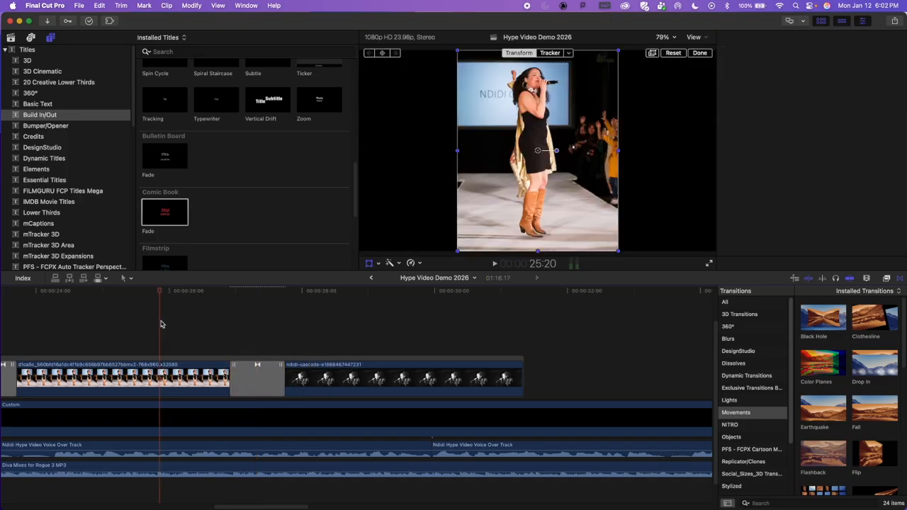
pyautogui.press('space')
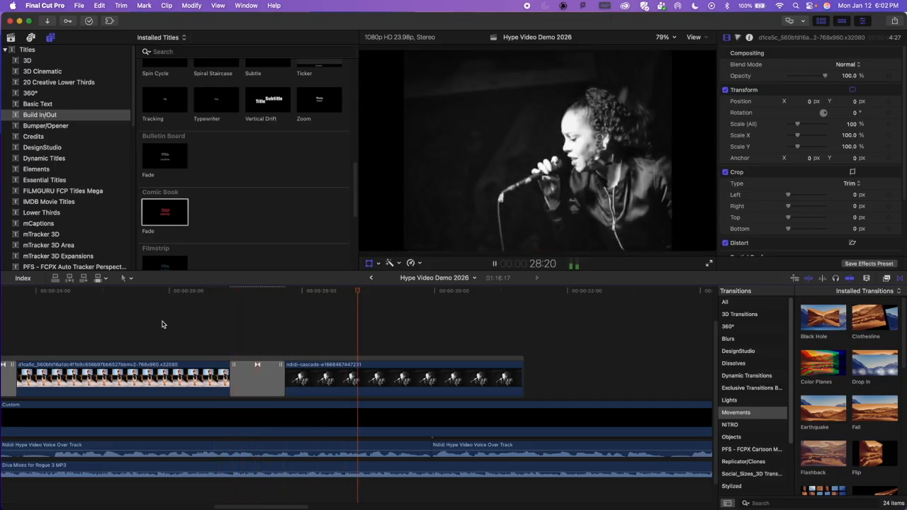
pyautogui.press('space')
# Step: Enlarge the black-and-white picture to about 133.78% to fill the frame width and play back the Drop In transition
pyautogui.click(457, 381)
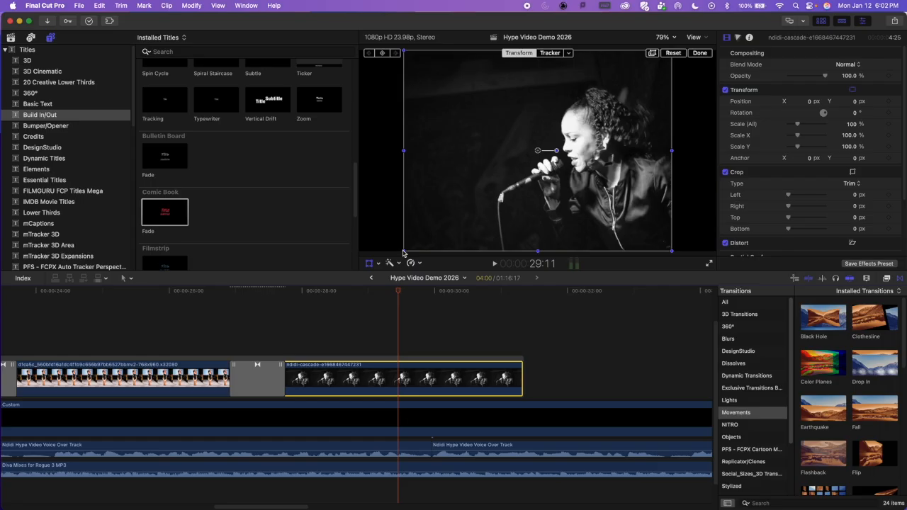
pyautogui.moveTo(402, 252); pyautogui.dragTo(354, 265)
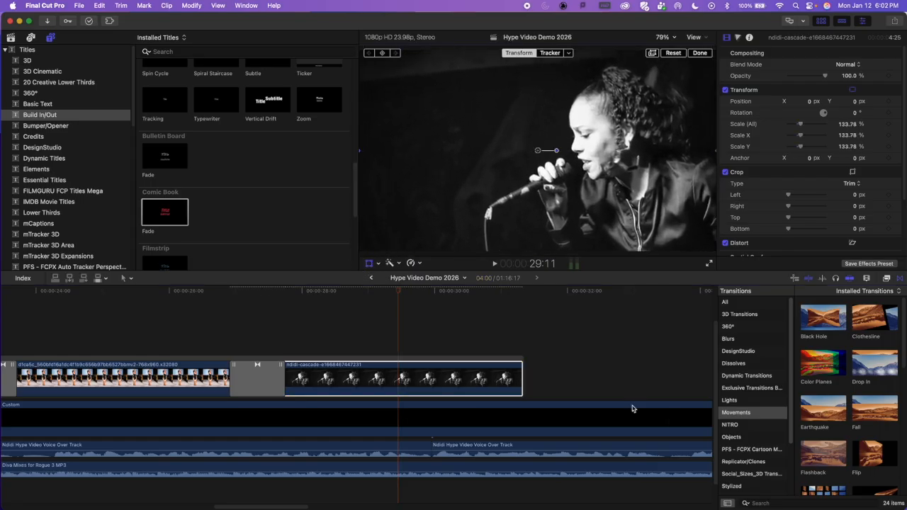
pyautogui.click(234, 290)
pyautogui.press('space')
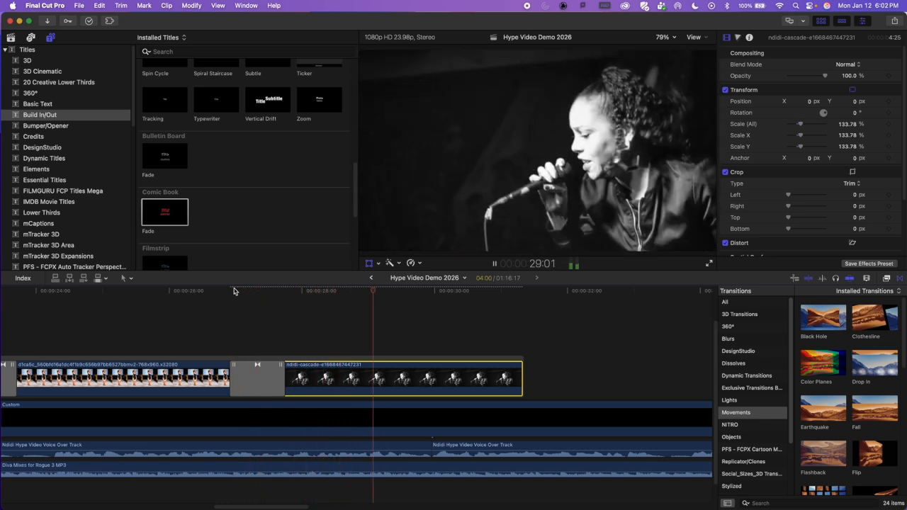
pyautogui.press('space')
# Step: Examine how the voice-over and music tracks run beneath the pictures and beyond the last picture in the timeline
pyautogui.press('super+minus')
pyautogui.press('super+minus')
pyautogui.press('super+minus')
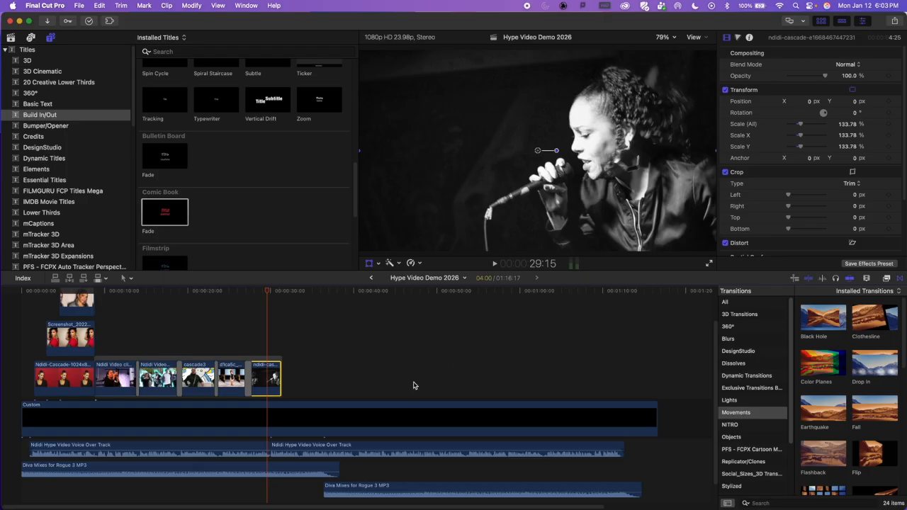
pyautogui.scroll(-1, 218, 340)
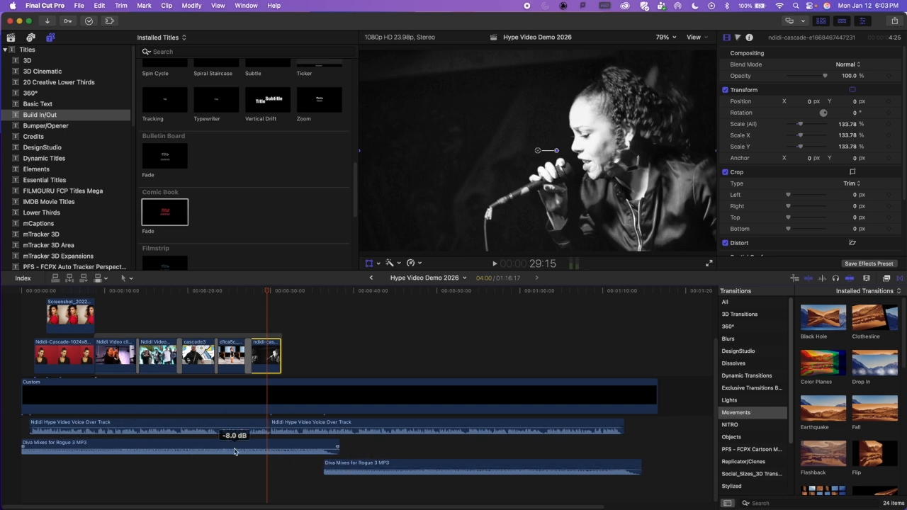
pyautogui.click(270, 292)
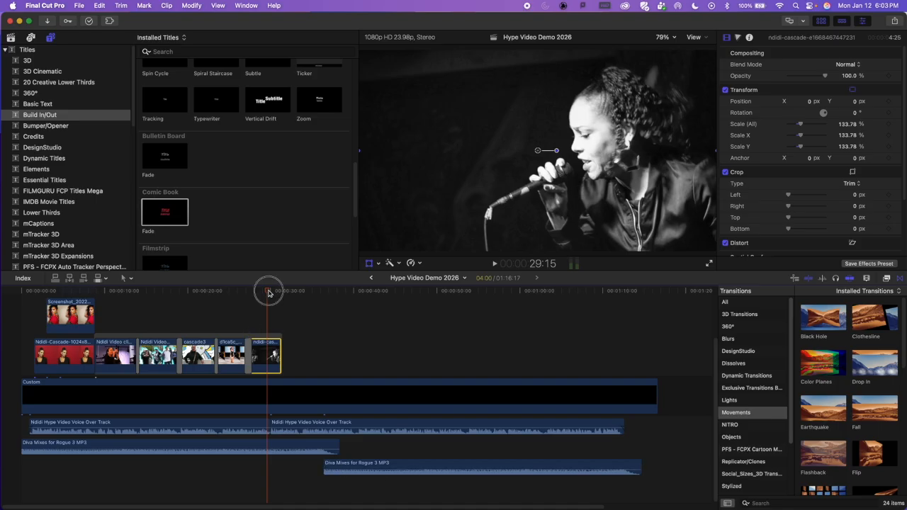
pyautogui.press('super+equal')
pyautogui.press('super+equal')
pyautogui.press('super+equal')
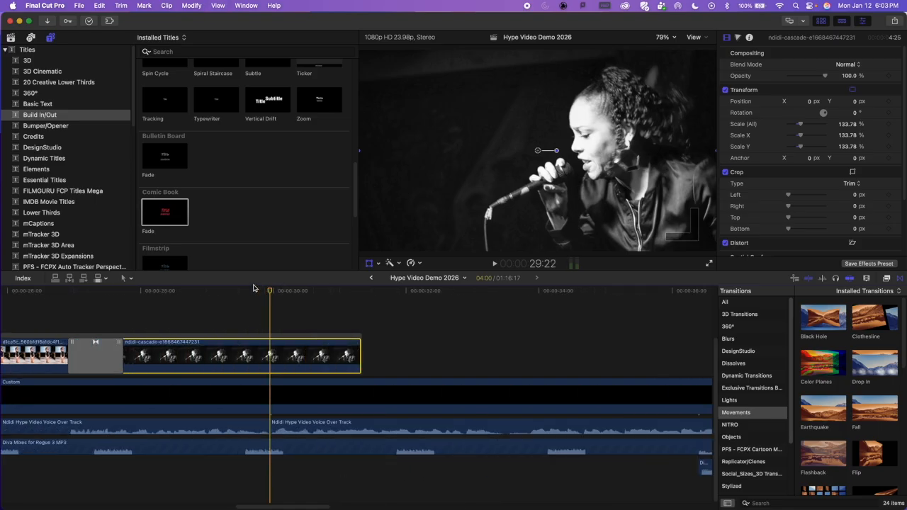
pyautogui.hscroll(10, 421, 489)
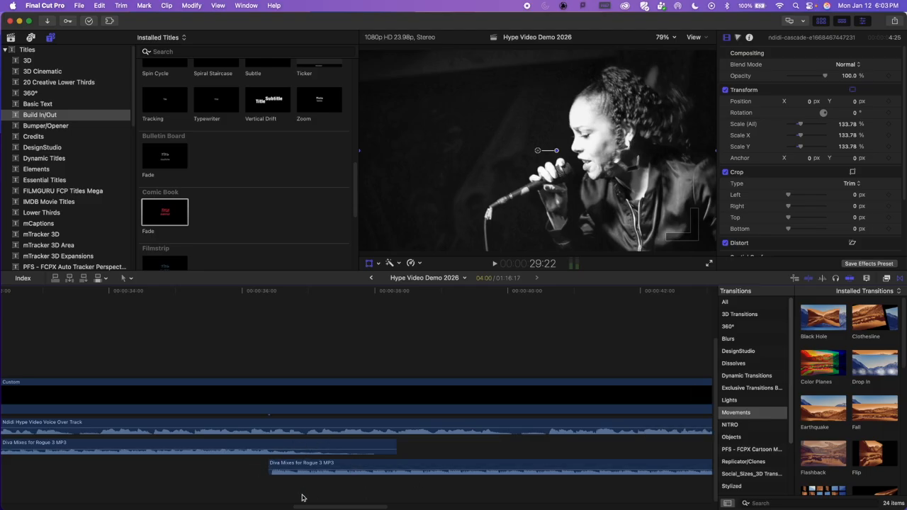
pyautogui.hscroll(-7, 170, 476)
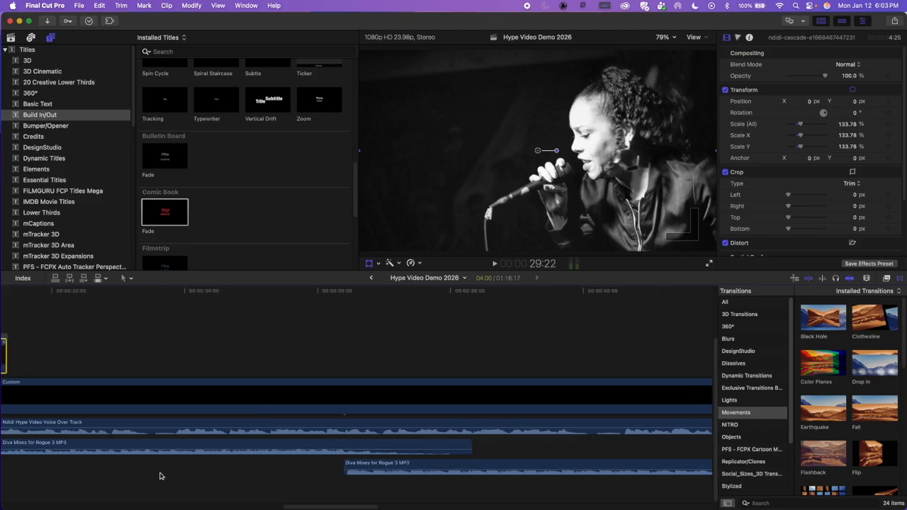
pyautogui.click(103, 294)
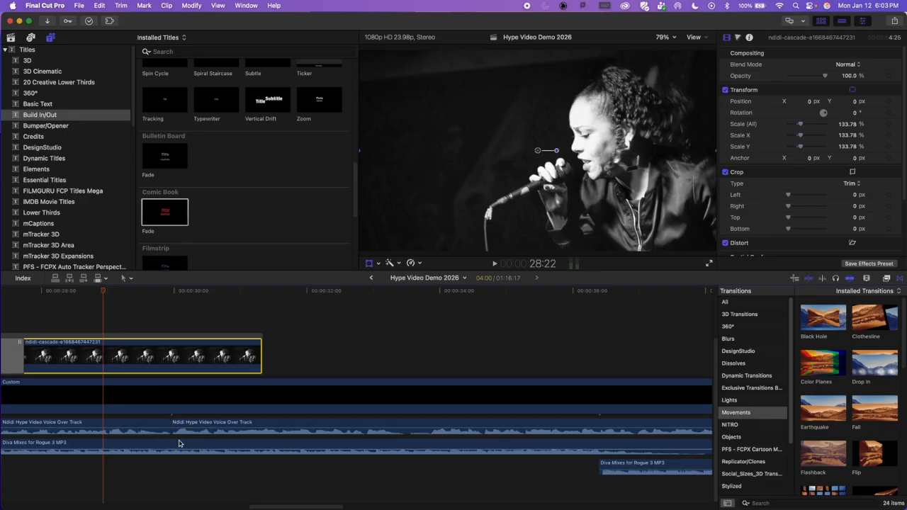
pyautogui.hscroll(-15, 192, 439)
pyautogui.hscroll(-20, 211, 437)
pyautogui.hscroll(2, 259, 445)
pyautogui.press('super+minus')
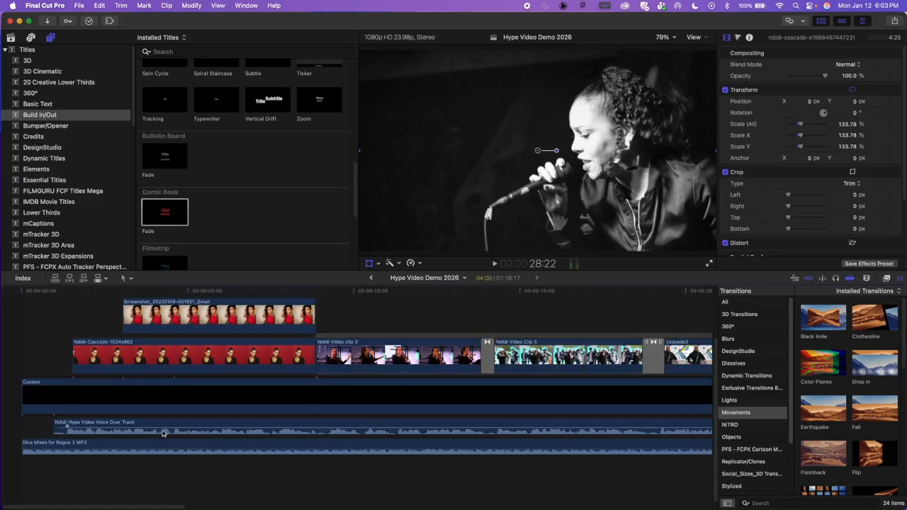
# Step: Scrub through the opening title and stacked pictures up to Video clip 3, and survey the unfilled remainder of the timeline
pyautogui.scroll(5, 170, 425)
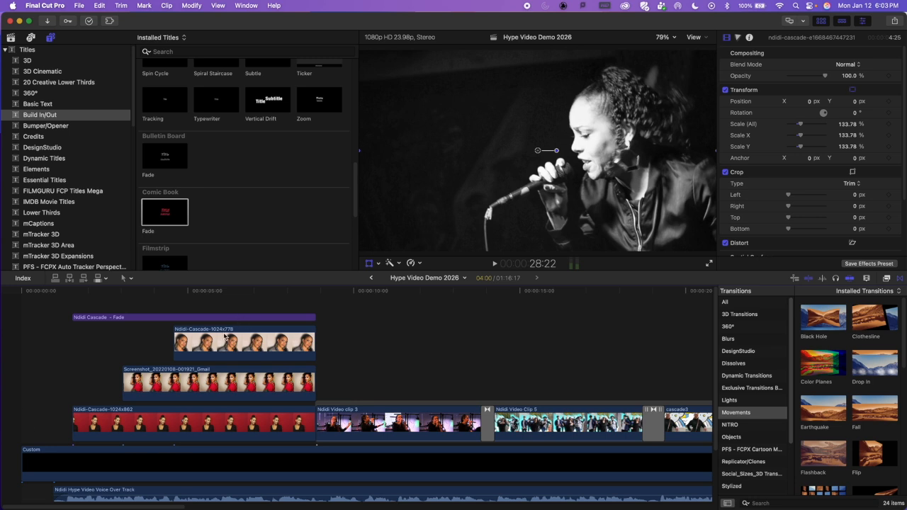
pyautogui.click(37, 292)
pyautogui.moveTo(37, 291); pyautogui.dragTo(281, 291)
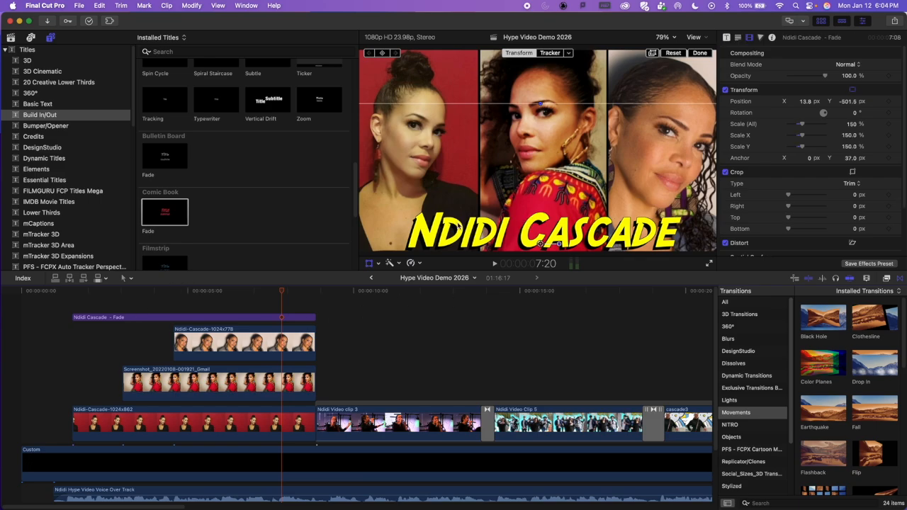
pyautogui.click(173, 291)
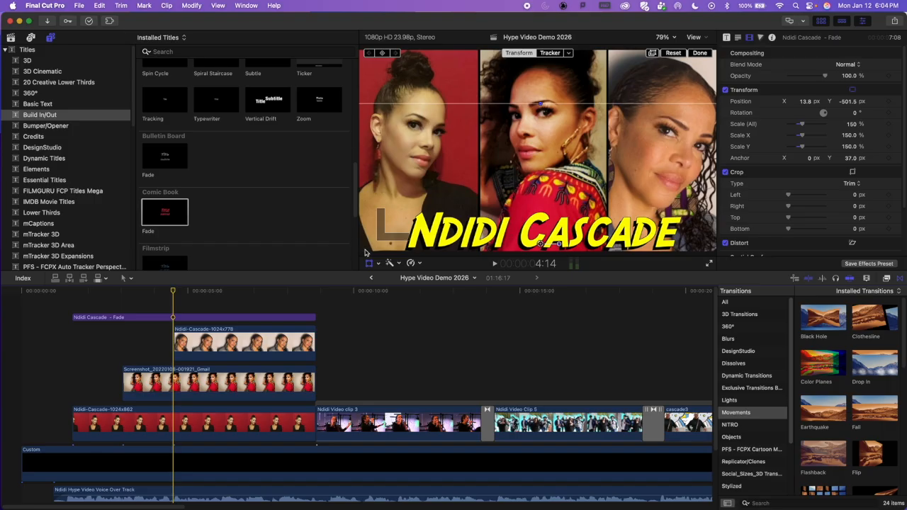
pyautogui.click(314, 292)
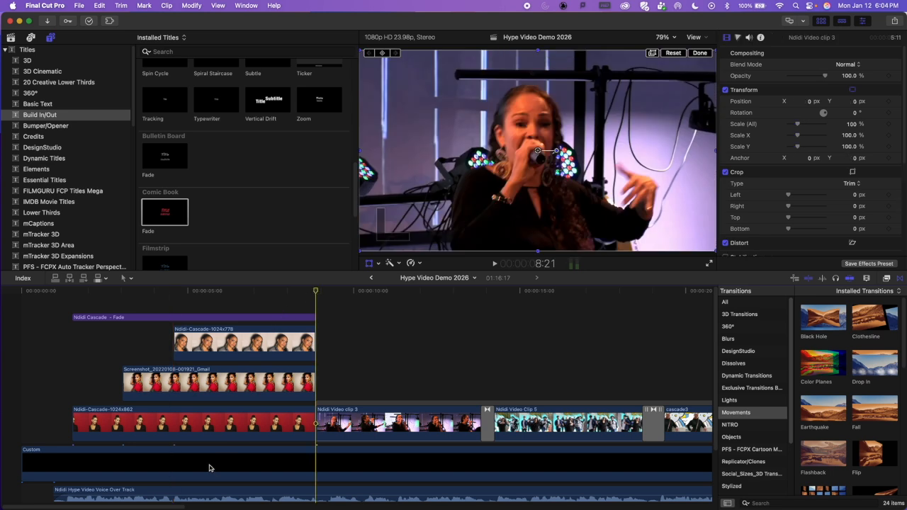
pyautogui.press('super+minus')
pyautogui.press('super+minus')
pyautogui.press('super+minus')
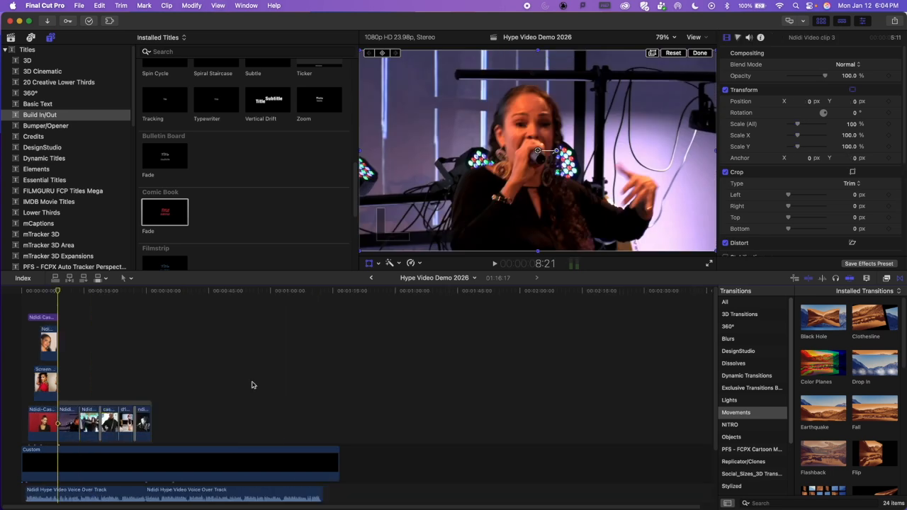
pyautogui.moveTo(66, 321); pyautogui.dragTo(334, 438)
pyautogui.click(293, 354)
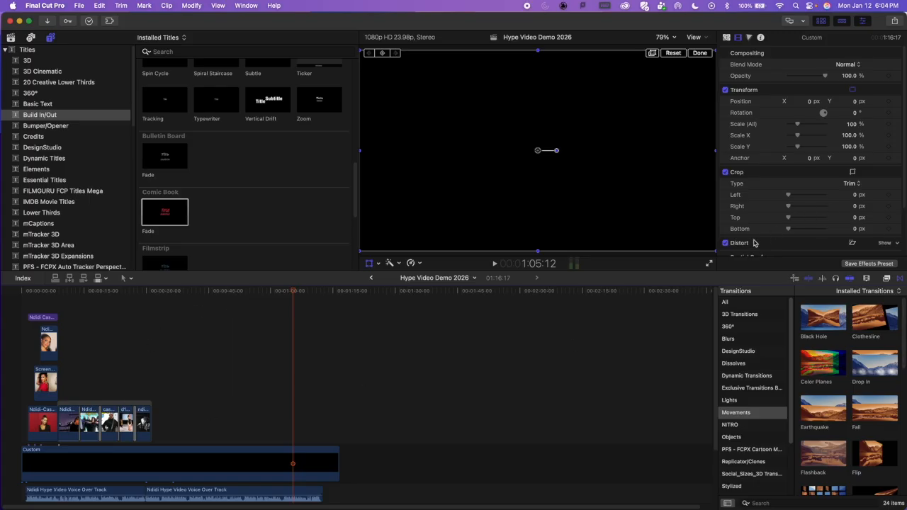
# Step: Narrow the editor window, switch to Finder and place Video Clip 4 above the Custom background, ending where the background ends
pyautogui.moveTo(906, 472); pyautogui.dragTo(863, 471)
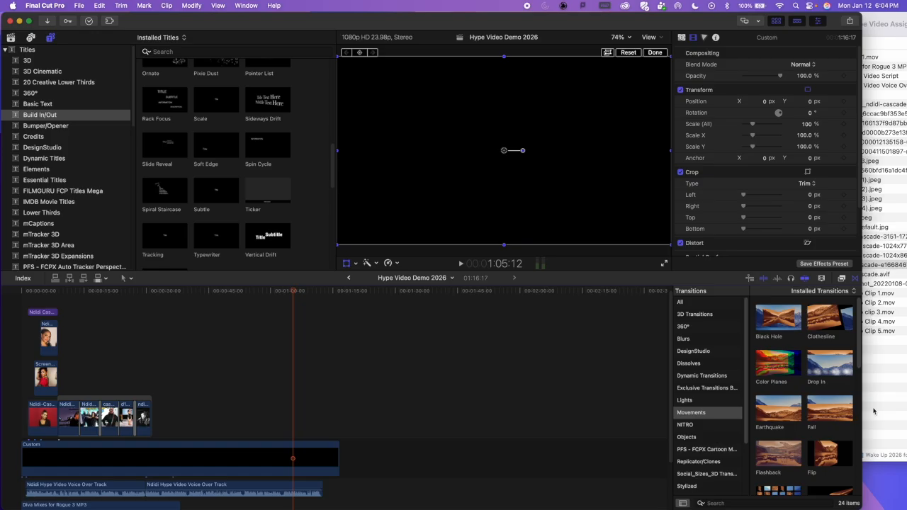
pyautogui.click(890, 373)
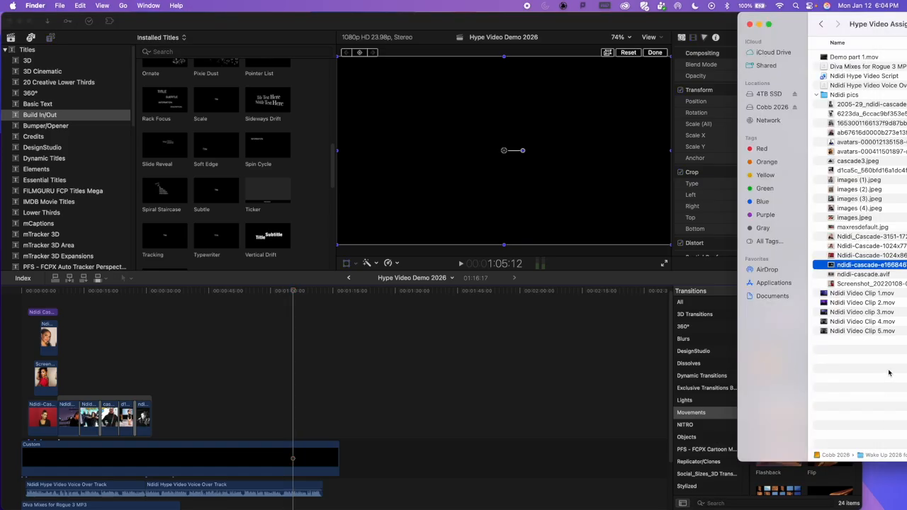
pyautogui.click(825, 323)
pyautogui.moveTo(825, 323); pyautogui.dragTo(318, 438)
pyautogui.click(308, 427)
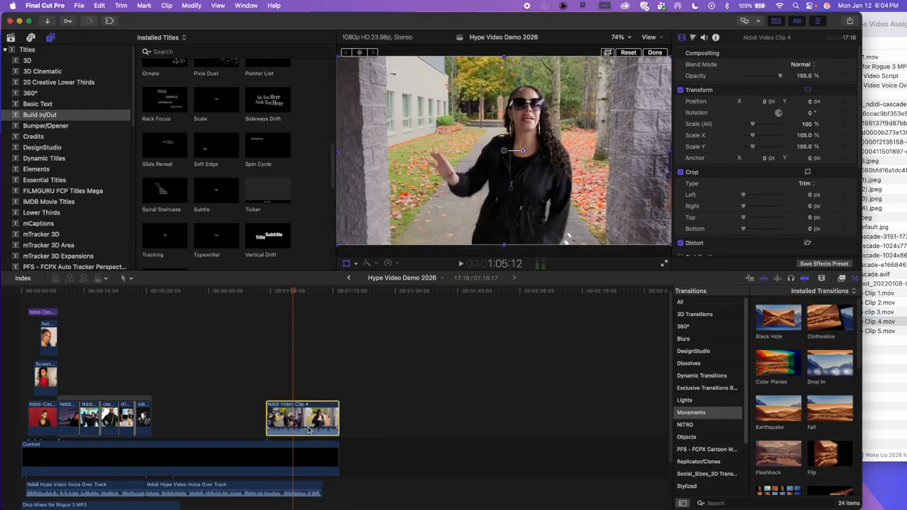
# Step: Move Video Clip 4 earlier so its end lines up with the end of the voice-over, and scrub through it
pyautogui.moveTo(310, 430)
pyautogui.moveTo(310, 433)
pyautogui.mouseDown()
pyautogui.moveTo(308, 439)
pyautogui.moveTo(301, 425)
pyautogui.mouseUp()
pyautogui.moveTo(265, 289); pyautogui.dragTo(290, 302)
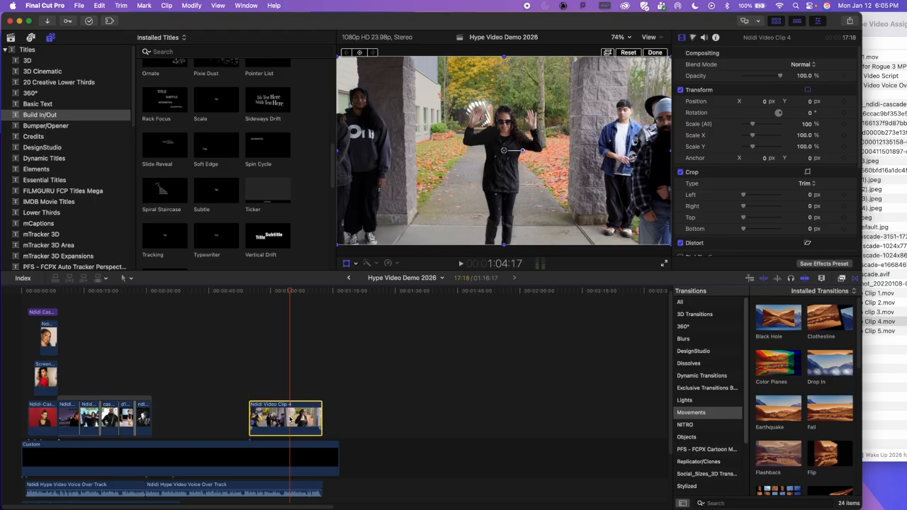
# Step: Add the default transition to both ends of Video Clip 4 and inspect the start and end of the clip
pyautogui.press('super+t')
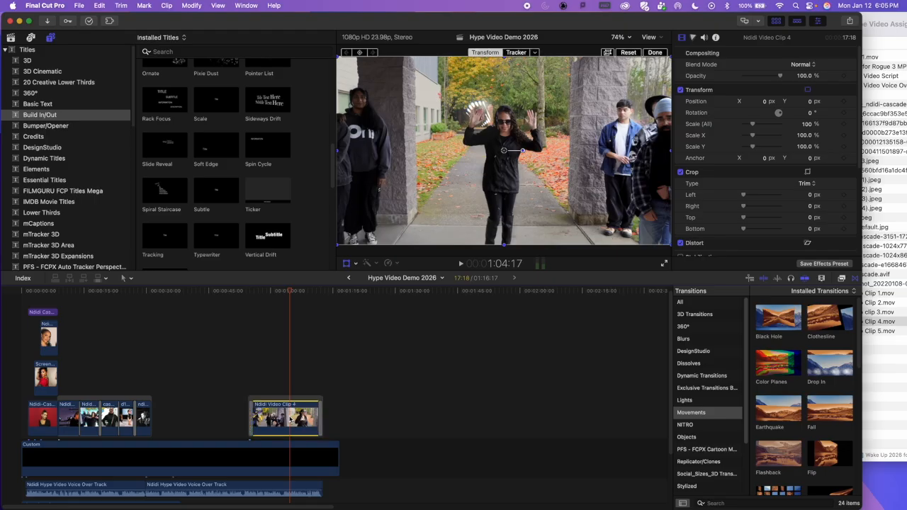
pyautogui.click(251, 291)
pyautogui.press('super+equal')
pyautogui.press('super+equal')
pyautogui.press('super+equal')
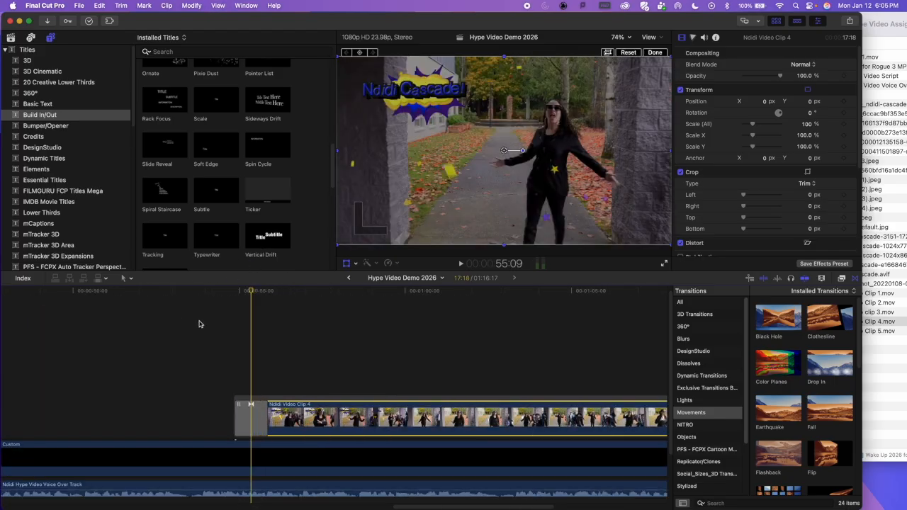
pyautogui.click(210, 361)
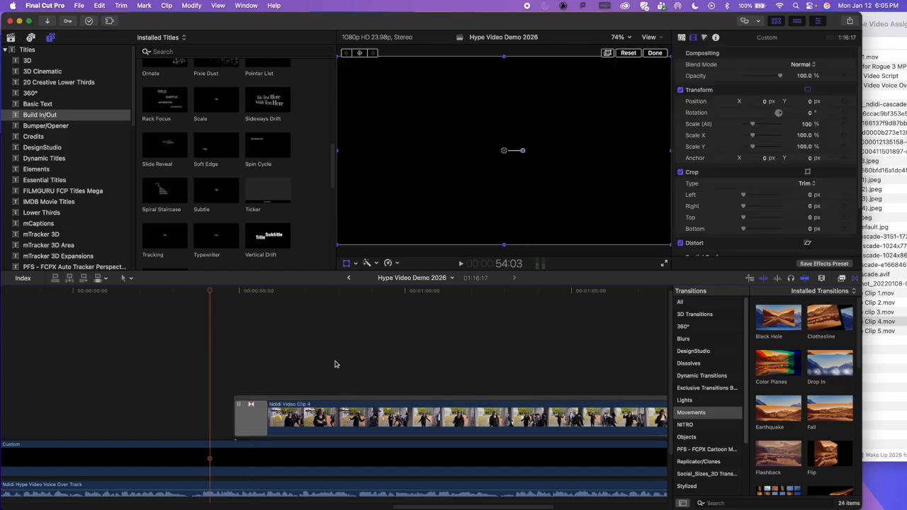
pyautogui.hscroll(5, 318, 338)
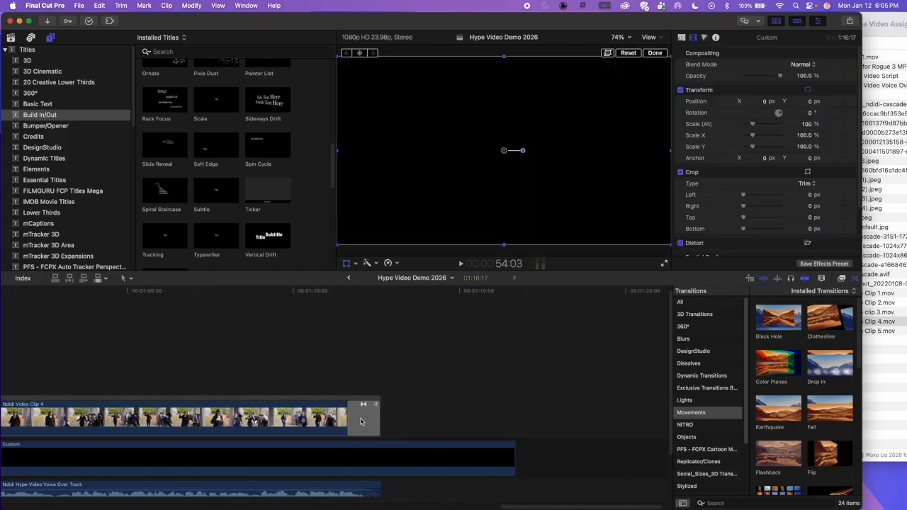
pyautogui.hscroll(-5, 204, 326)
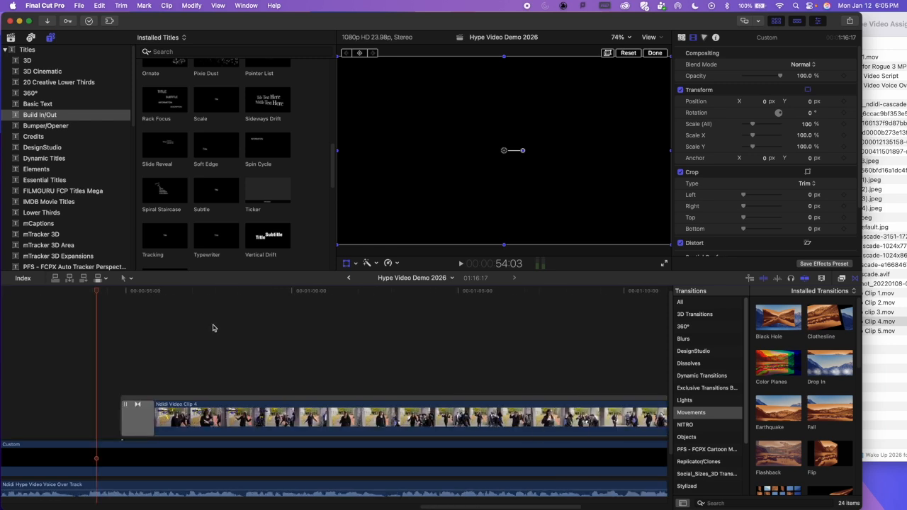
# Step: Undo the transitions on both ends of Video Clip 4 and add the default transition only at the clip's end, reviewing the fade
pyautogui.press('super+z')
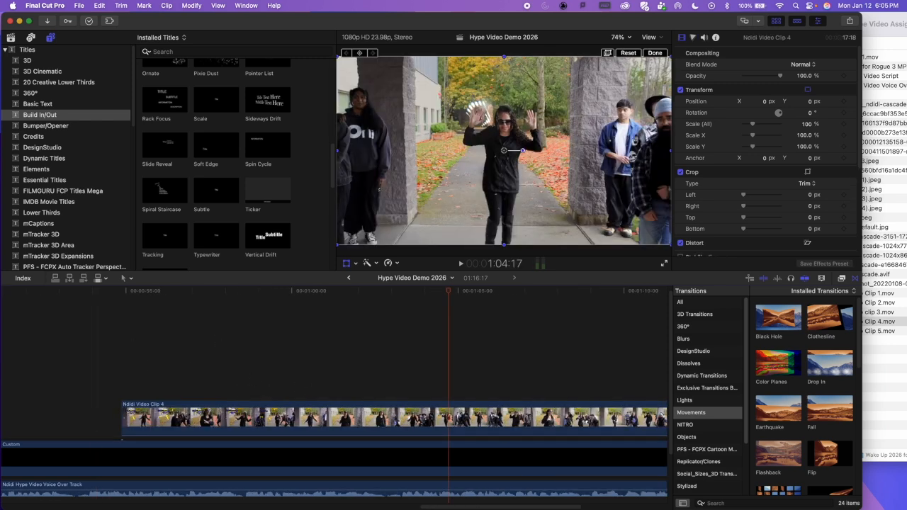
pyautogui.hscroll(5, 319, 383)
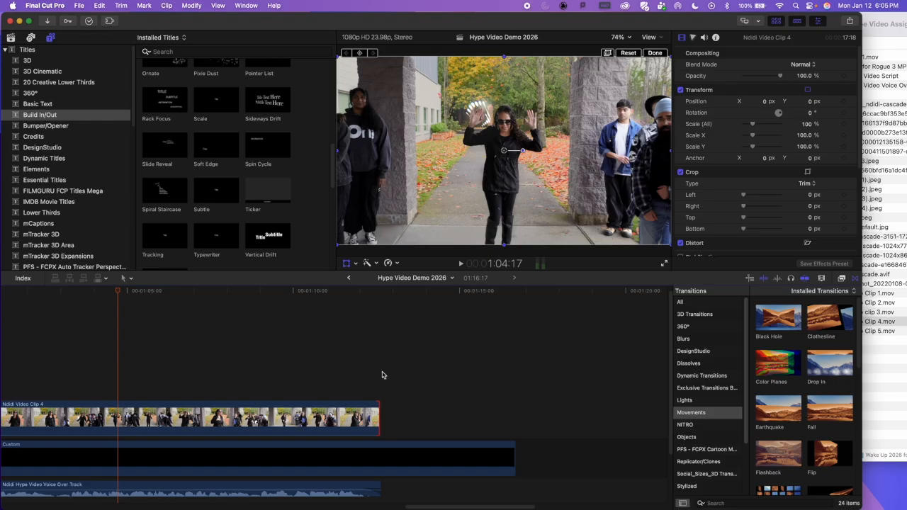
pyautogui.press('super+t')
pyautogui.click(326, 355)
pyautogui.press('space')
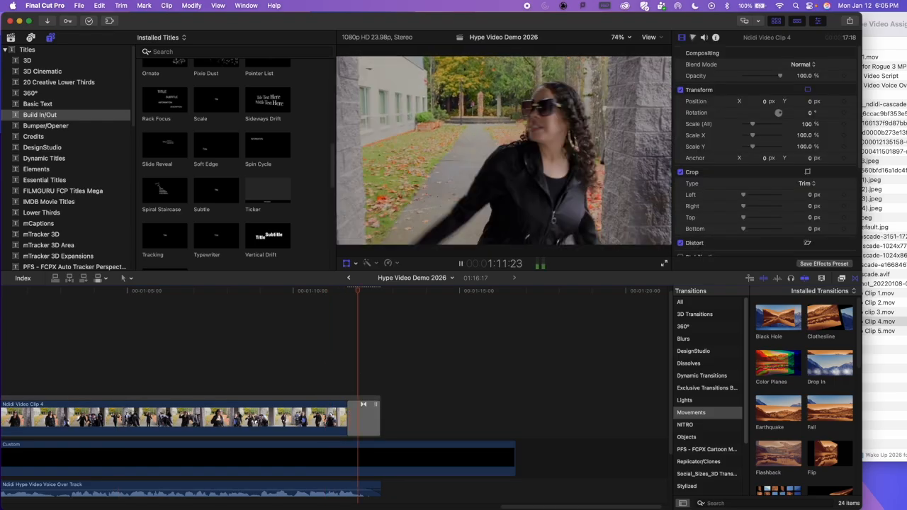
pyautogui.press('space')
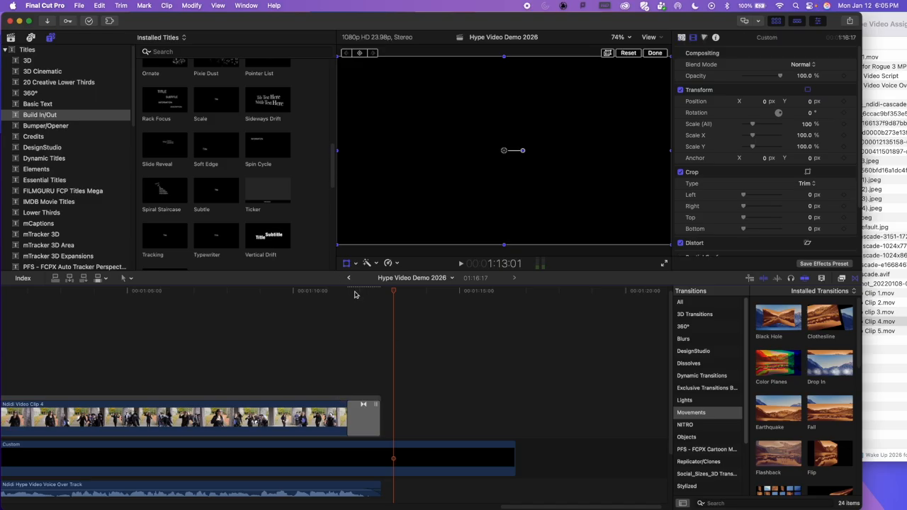
pyautogui.click(354, 292)
pyautogui.moveTo(341, 294); pyautogui.dragTo(362, 299)
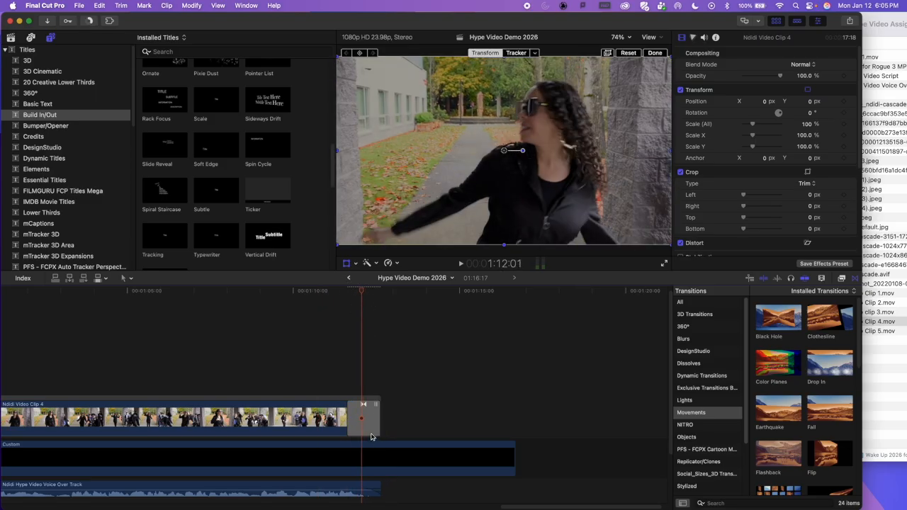
# Step: Lengthen the Cross Dissolve at the end of Video Clip 4 to 6 seconds and play through it
pyautogui.click(353, 423)
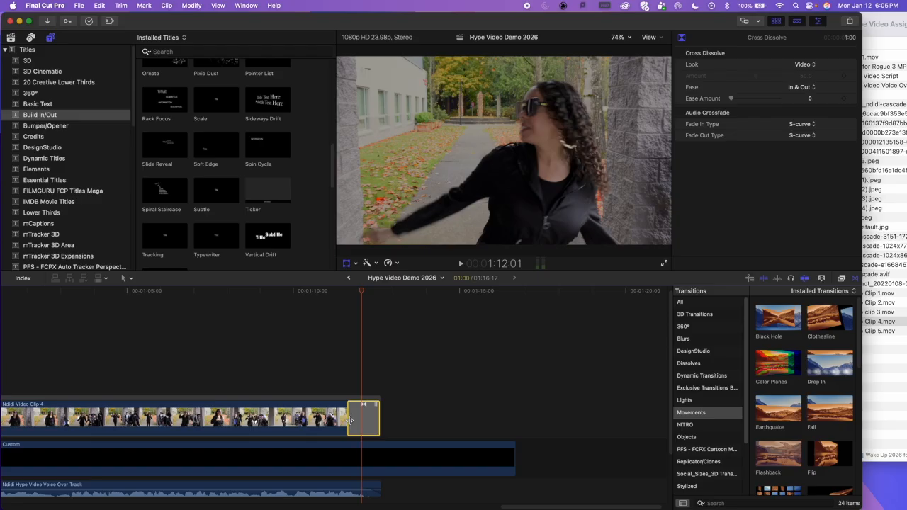
pyautogui.moveTo(351, 419); pyautogui.dragTo(182, 419)
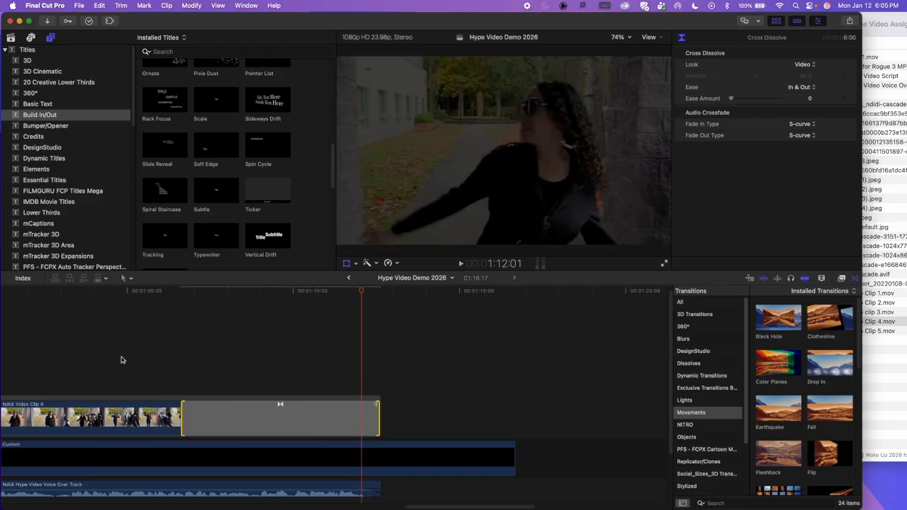
pyautogui.click(126, 300)
pyautogui.press('space')
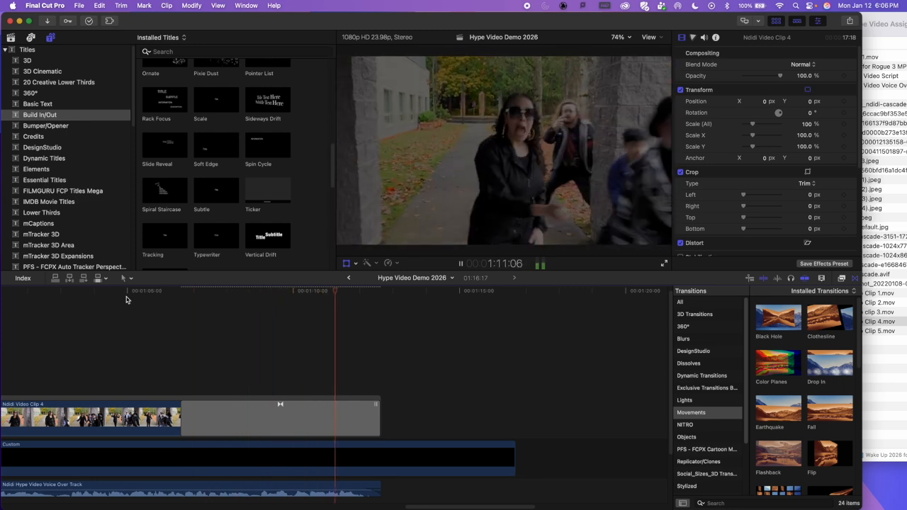
pyautogui.hotkey('shift', 't')
pyautogui.press('space')
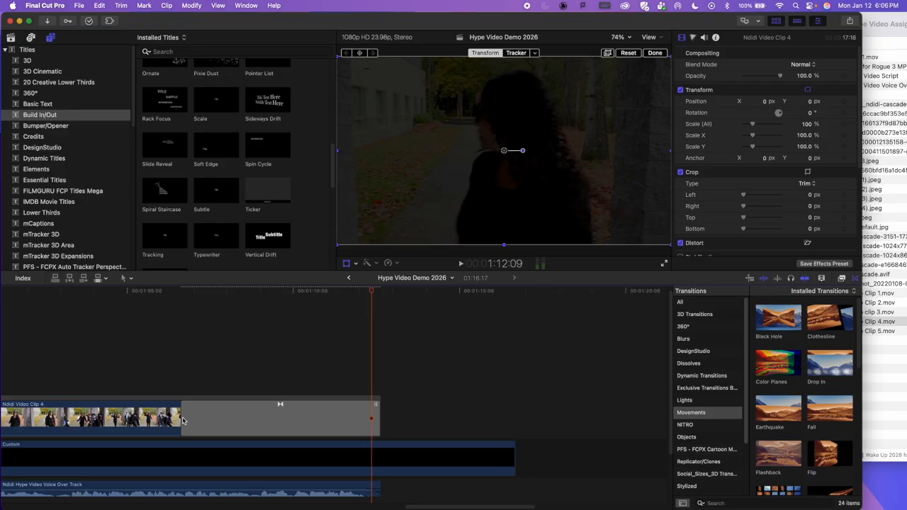
# Step: Set the Cross Dissolve at the end of Video Clip 4 to about 1.5 seconds and play through it
pyautogui.moveTo(182, 421); pyautogui.dragTo(331, 421)
pyautogui.click(197, 341)
pyautogui.press('space')
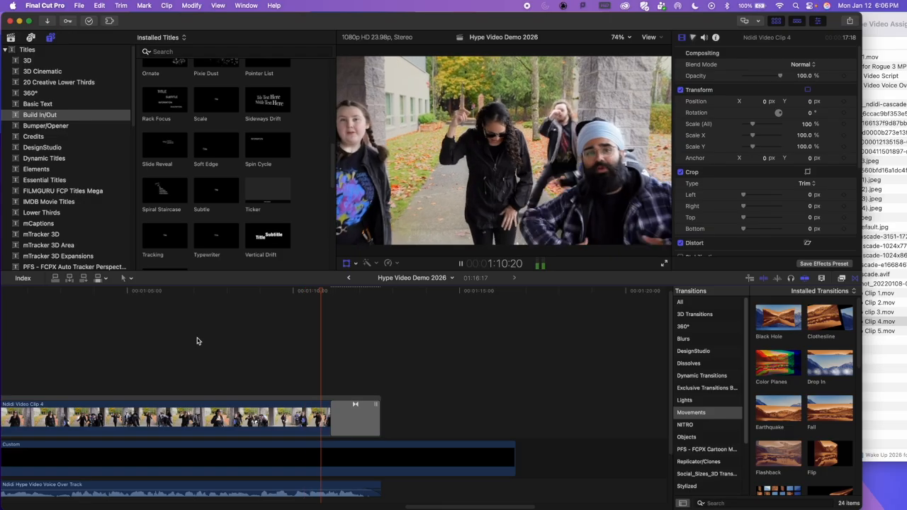
pyautogui.hotkey('shift', 't')
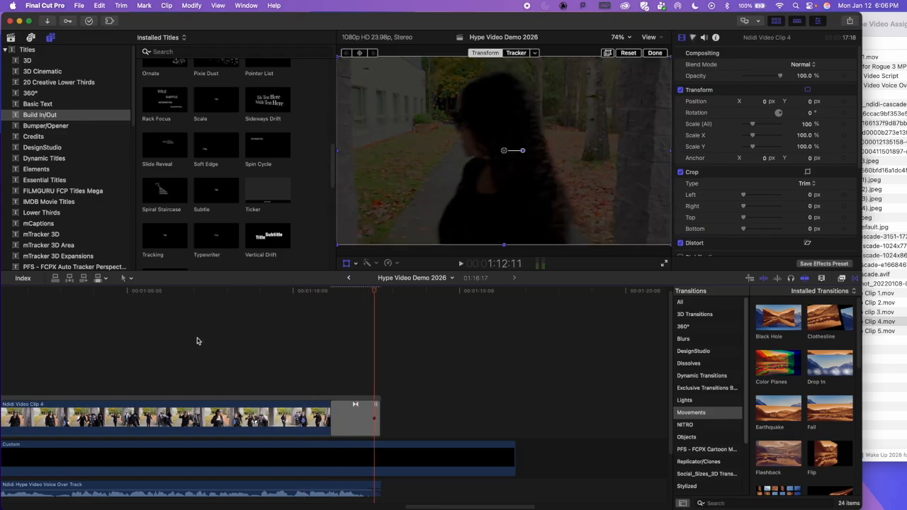
# Step: Open the Effects browser and select the picture of the singer on the runway at about 24 seconds in the timeline
pyautogui.press('super+minus')
pyautogui.press('super+minus')
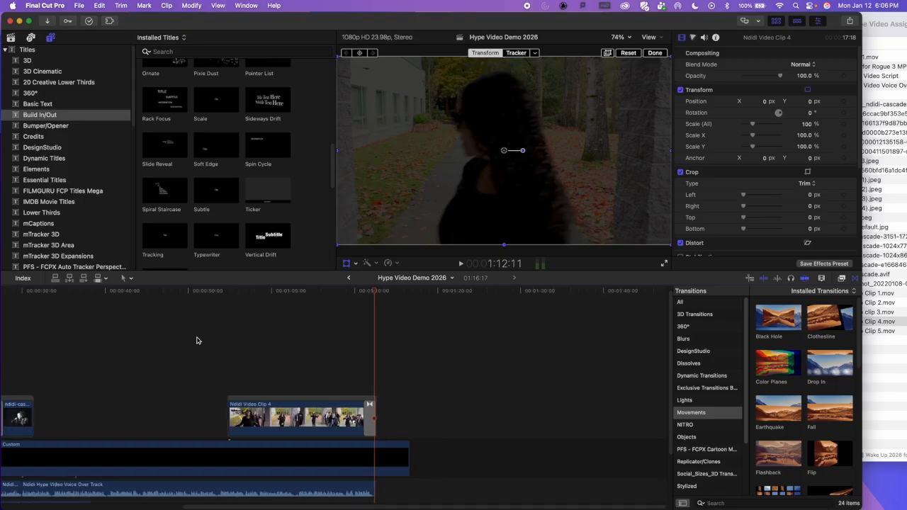
pyautogui.click(255, 291)
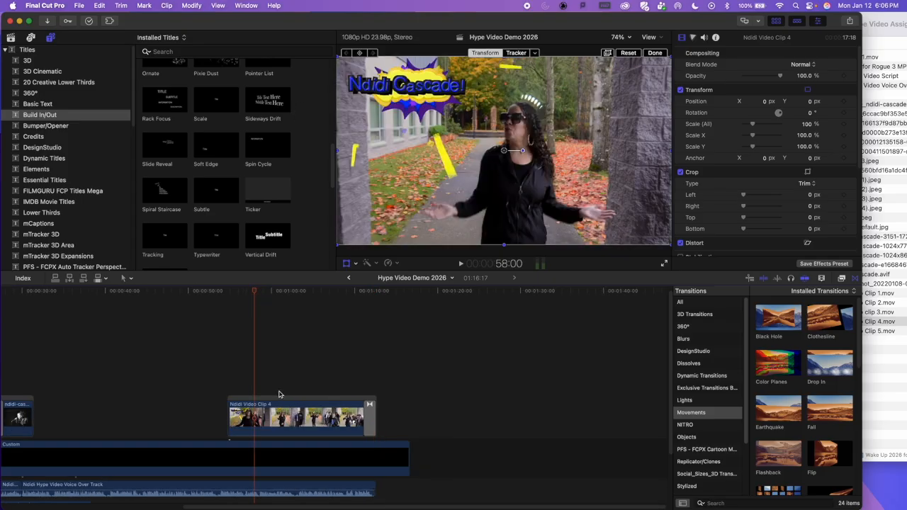
pyautogui.click(283, 410)
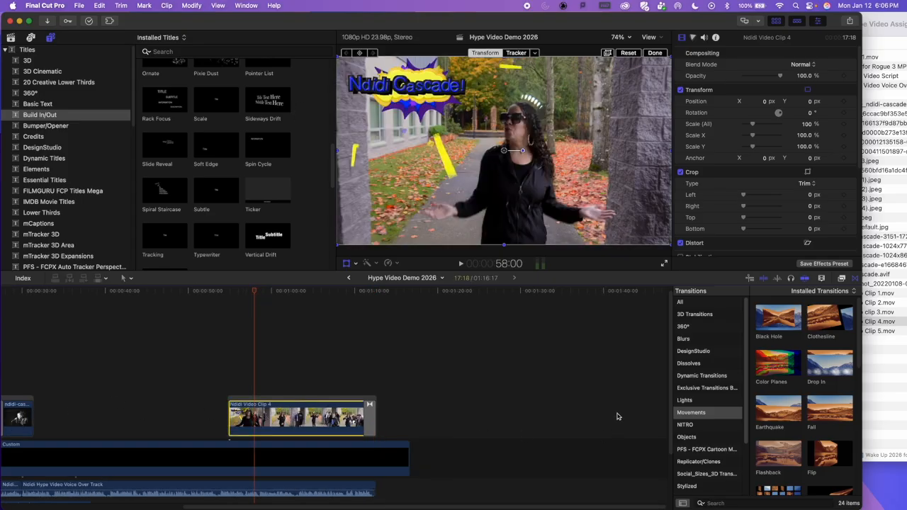
pyautogui.click(841, 278)
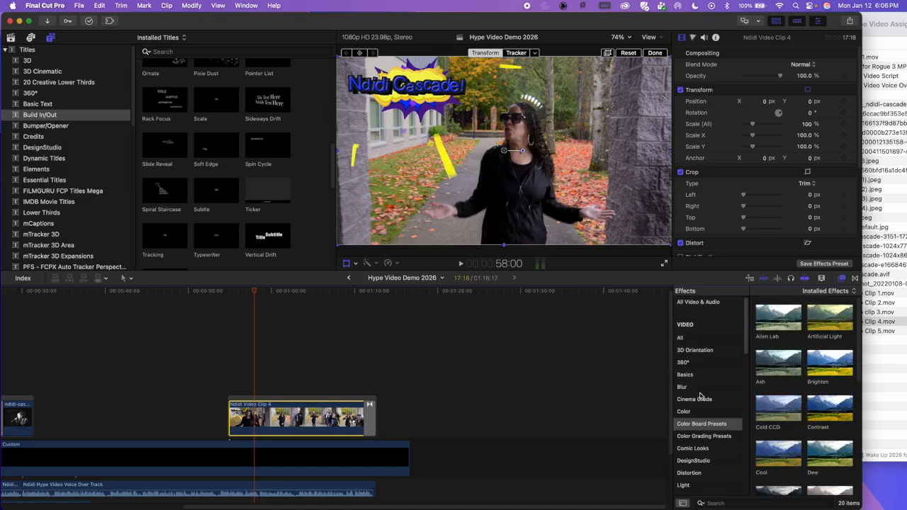
pyautogui.scroll(-10, 701, 422)
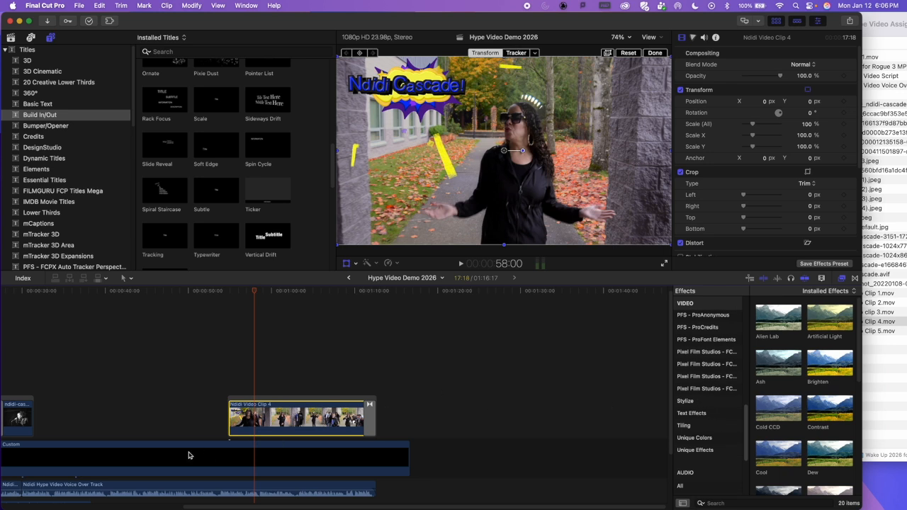
pyautogui.hscroll(-8, 126, 405)
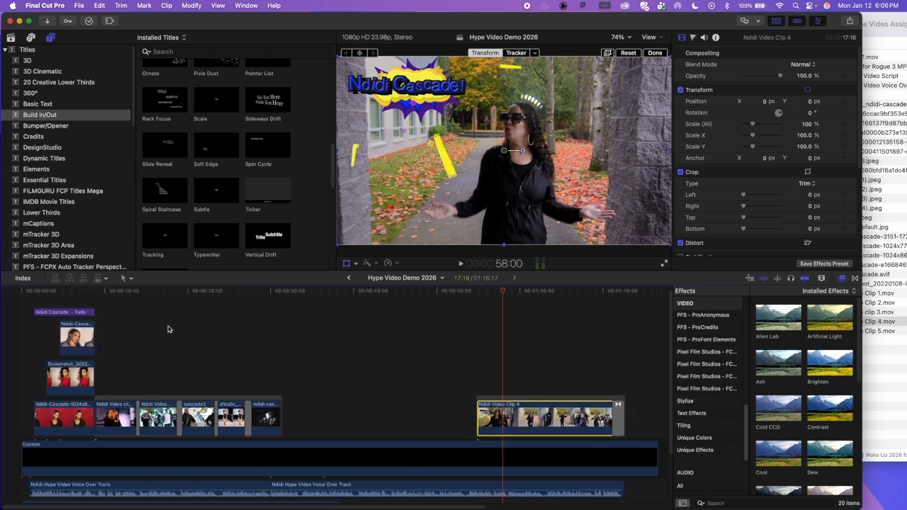
pyautogui.click(228, 291)
pyautogui.click(231, 415)
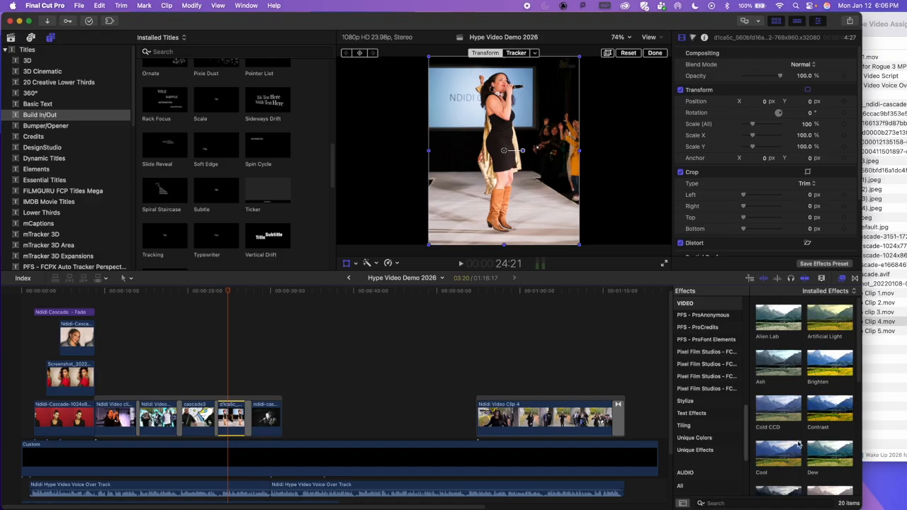
# Step: Browse the Tiling, Stylize and Looks video effects for the selected runway picture
pyautogui.click(684, 427)
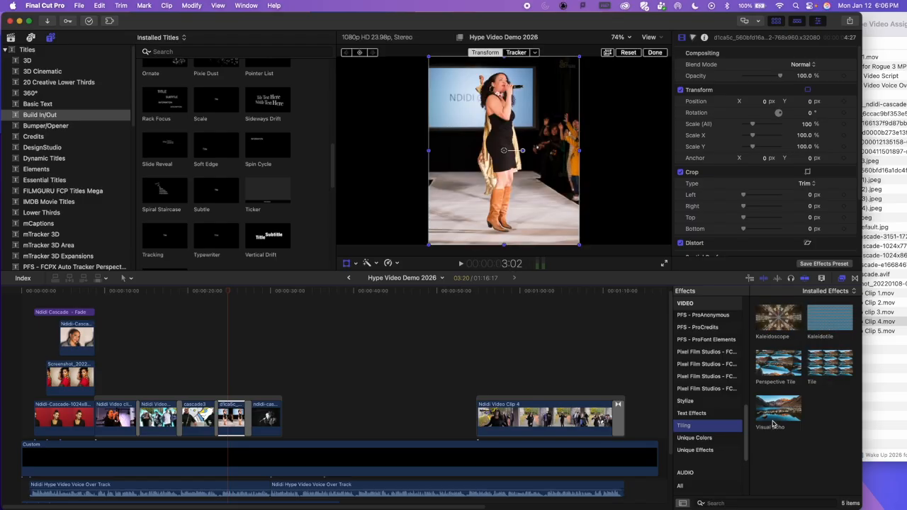
pyautogui.click(705, 407)
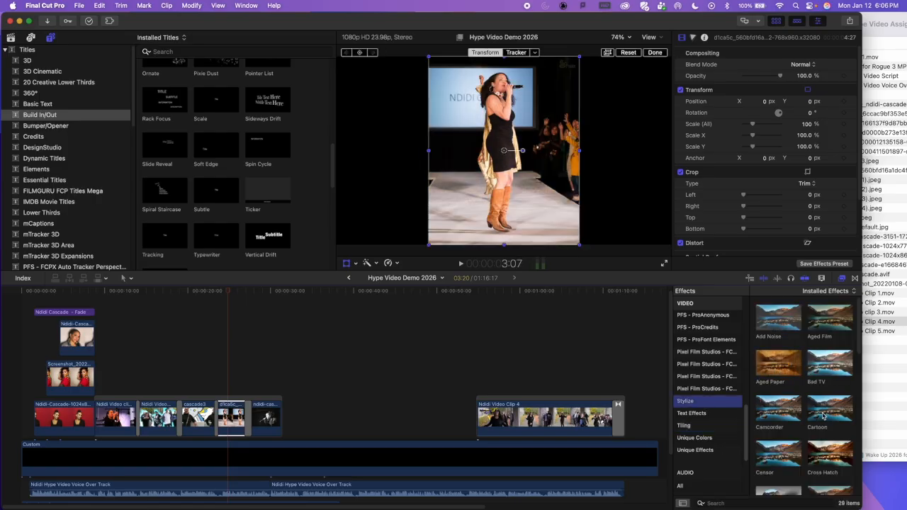
pyautogui.scroll(10, 708, 357)
pyautogui.scroll(-5, 708, 358)
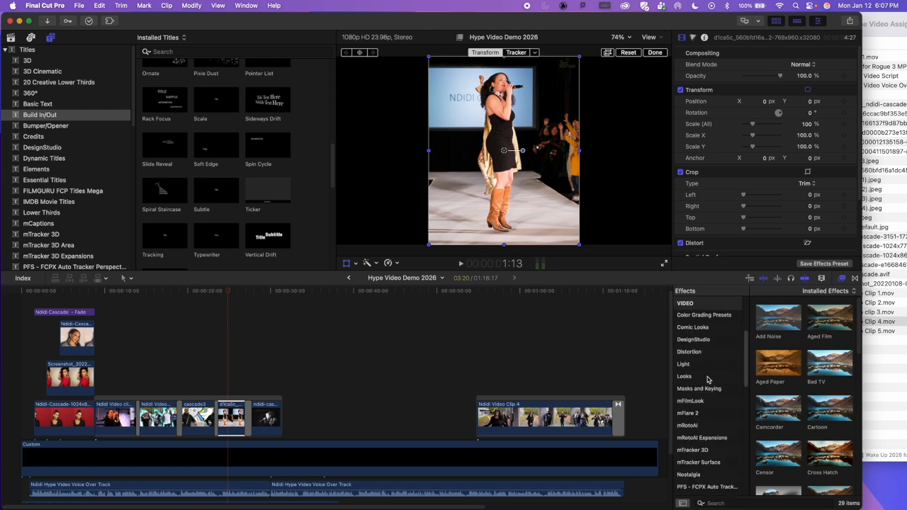
pyautogui.click(701, 377)
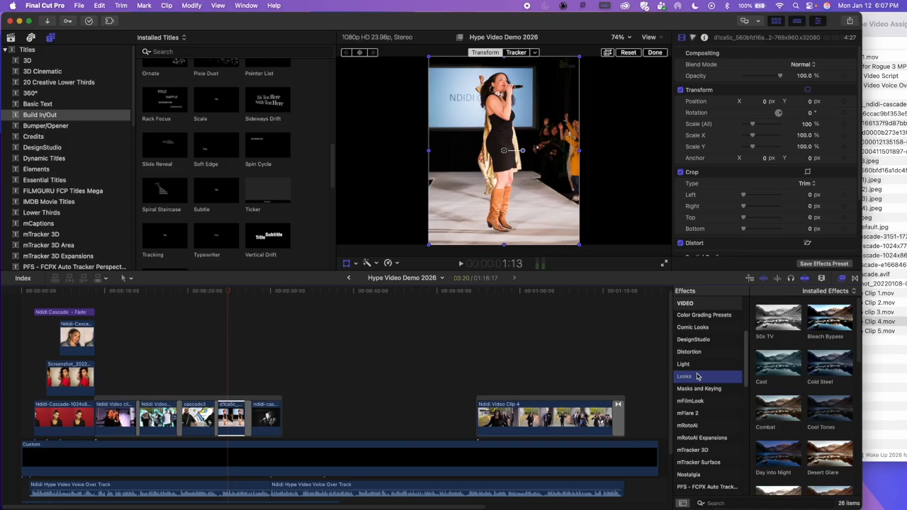
pyautogui.scroll(5, 697, 376)
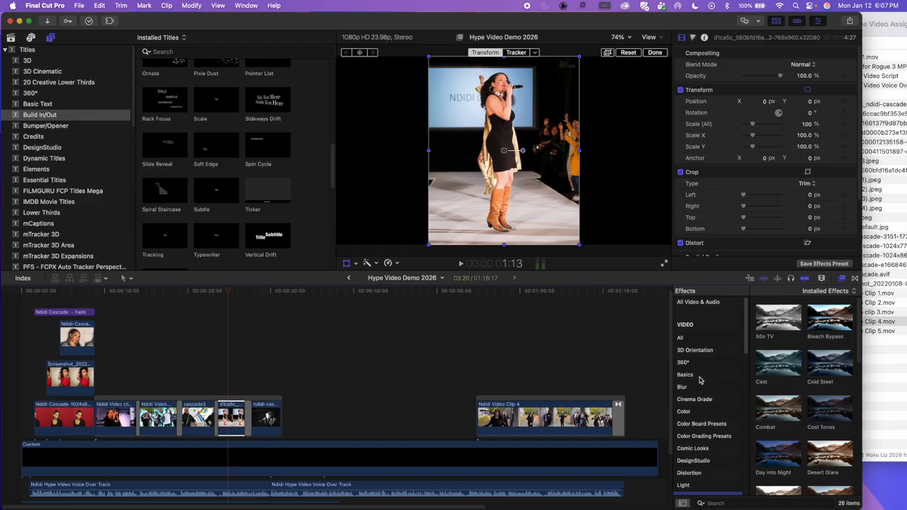
# Step: Preview Basics, Blur and Color effects such as Negative, Gaussian, Hue/Saturation and HDR Tools on the runway picture
pyautogui.click(700, 380)
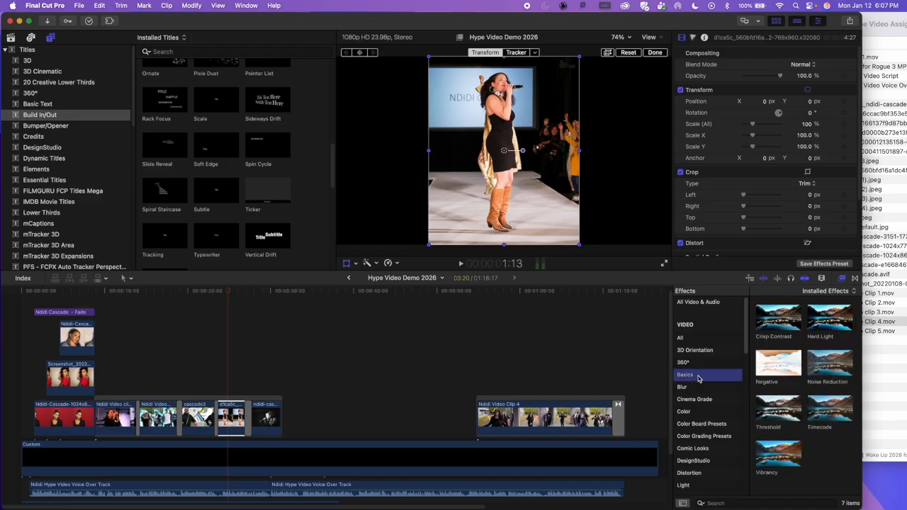
pyautogui.click(783, 363)
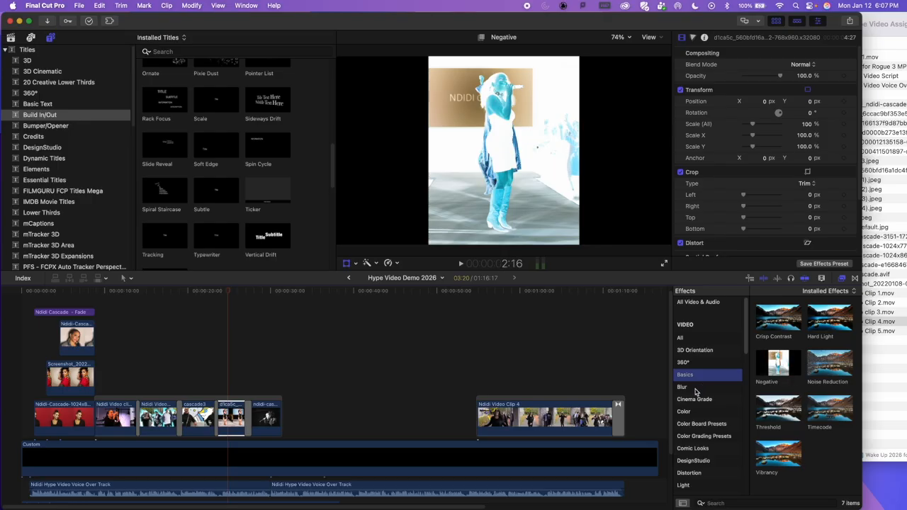
pyautogui.click(697, 389)
pyautogui.click(766, 364)
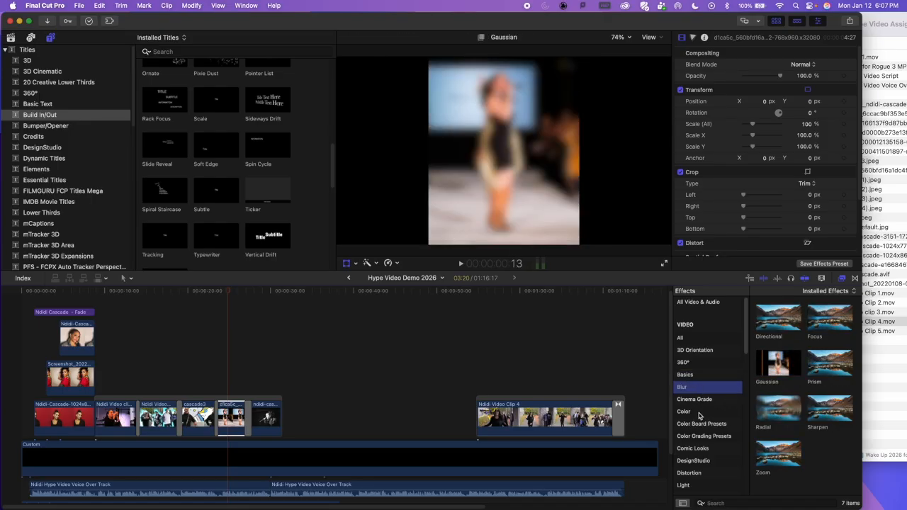
pyautogui.click(699, 411)
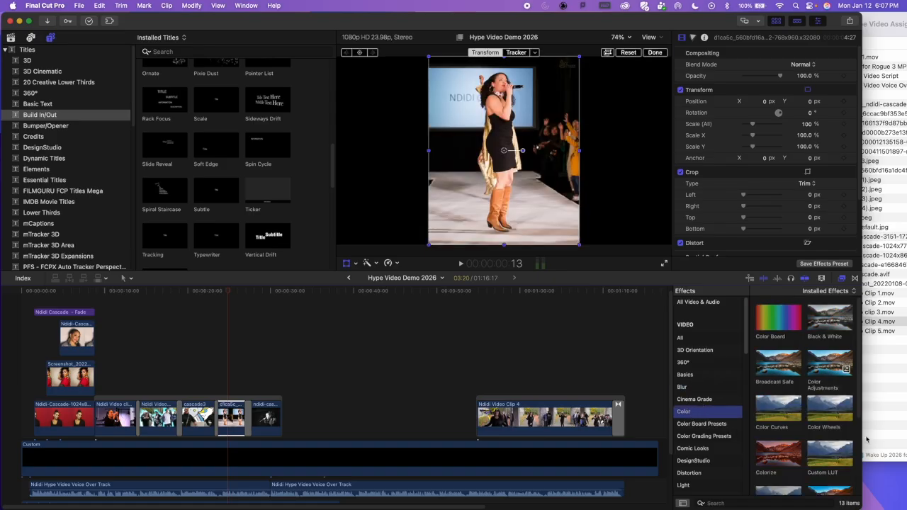
pyautogui.scroll(-3, 822, 442)
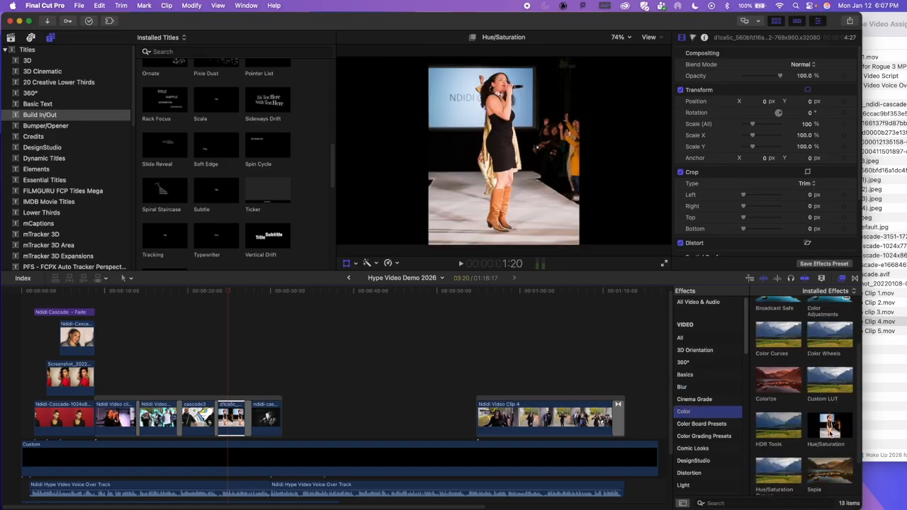
pyautogui.scroll(-3, 706, 459)
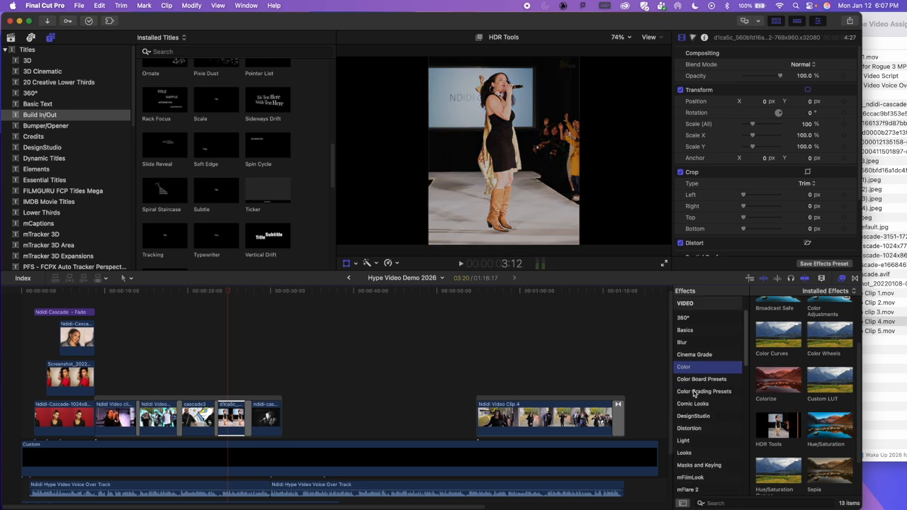
# Step: Browse the Distortion, Tiling, Text Effects and Stylize video effects for the selected runway picture
pyautogui.click(698, 431)
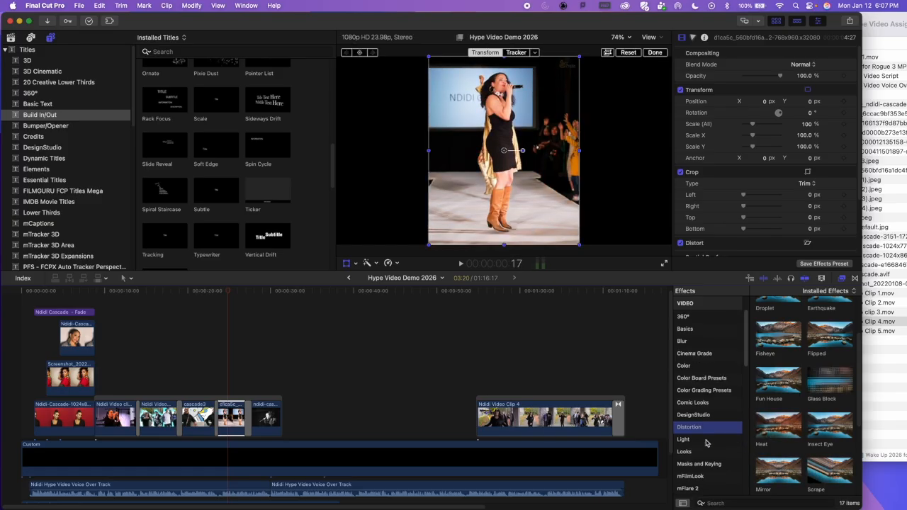
pyautogui.scroll(-3, 706, 442)
pyautogui.scroll(-3, 708, 411)
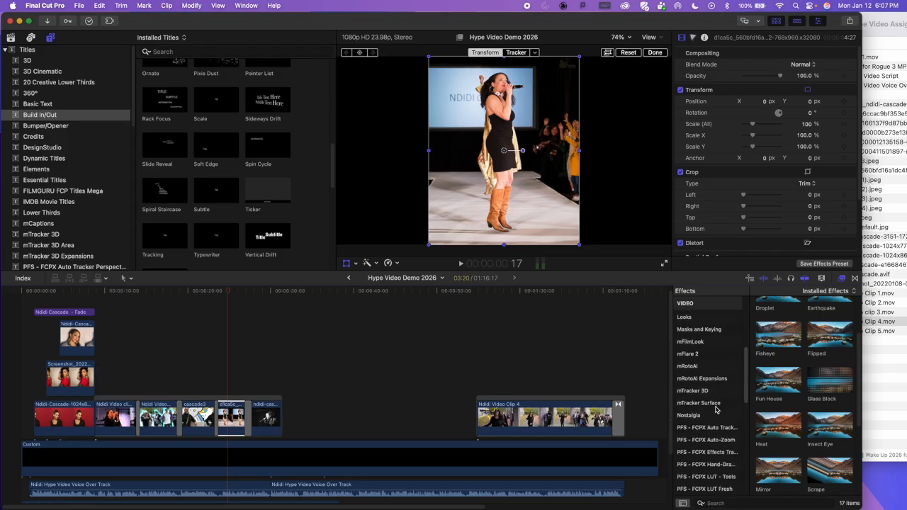
pyautogui.scroll(-5, 727, 412)
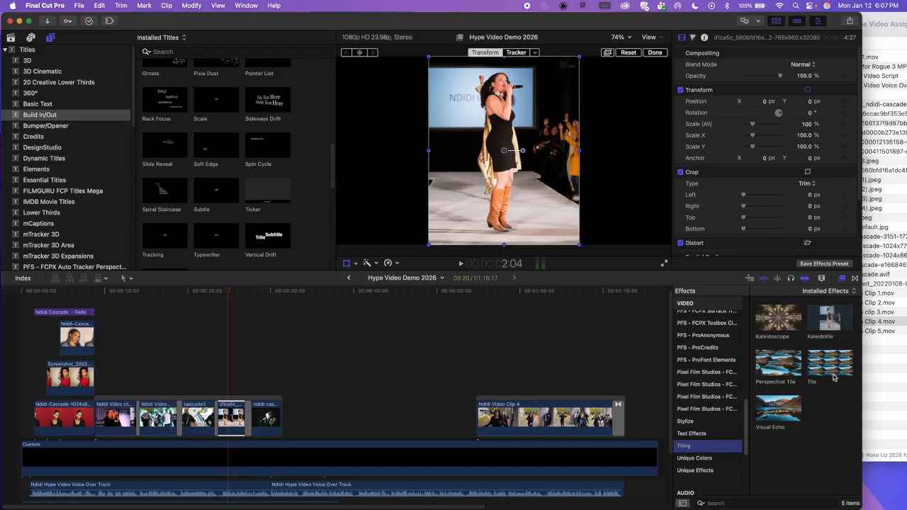
pyautogui.click(696, 435)
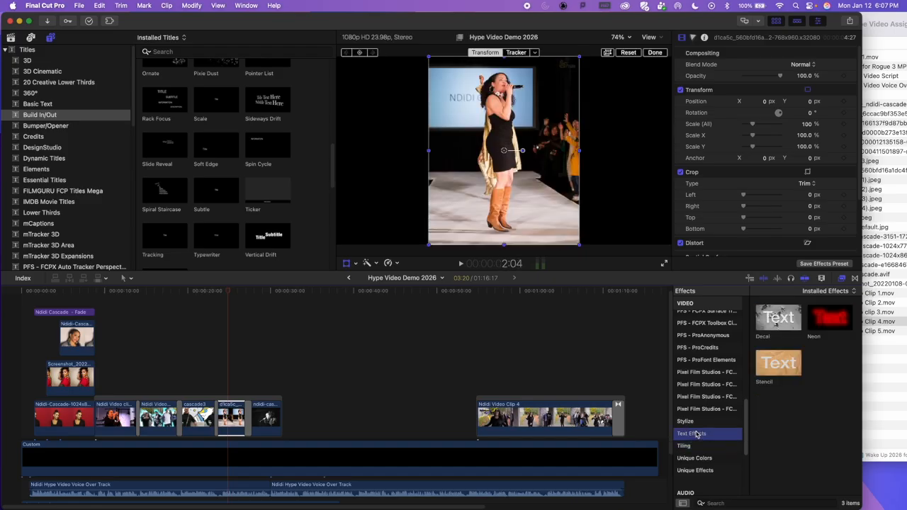
pyautogui.click(694, 423)
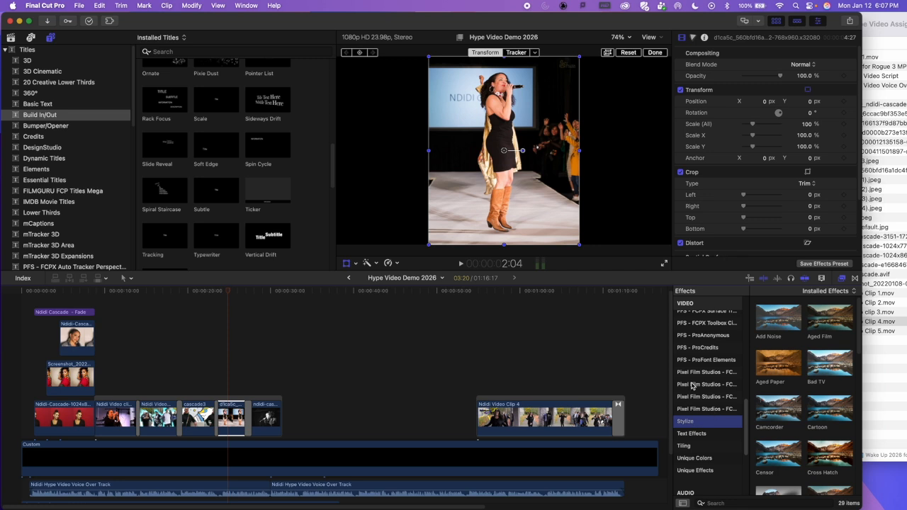
pyautogui.scroll(5, 698, 390)
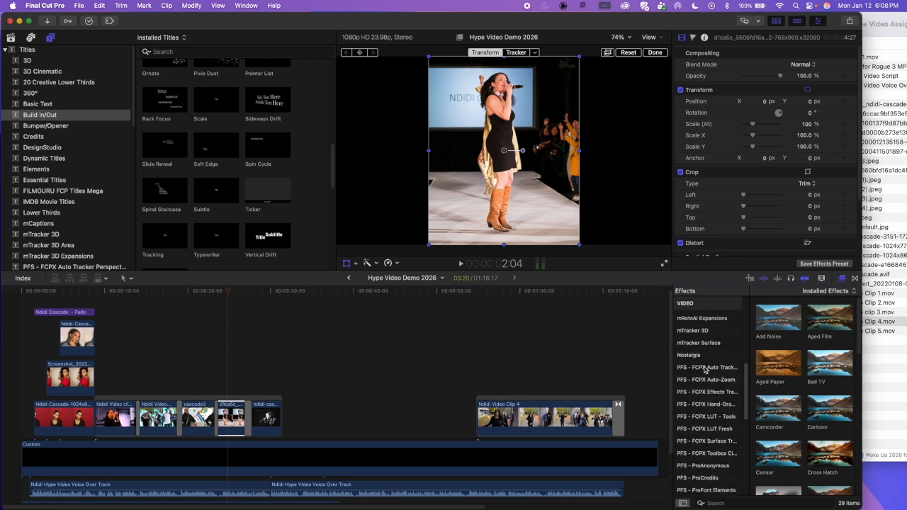
pyautogui.scroll(3, 705, 359)
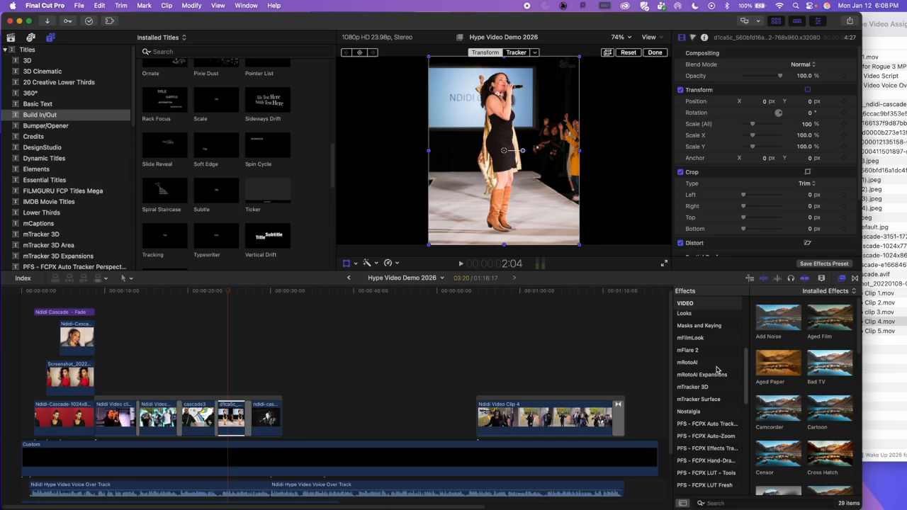
# Step: Duplicate the runway picture as a connected clip directly above the original and add the default transition to both ends of the copy
pyautogui.click(228, 291)
pyautogui.press('super+equal')
pyautogui.press('super+equal')
pyautogui.press('super+equal')
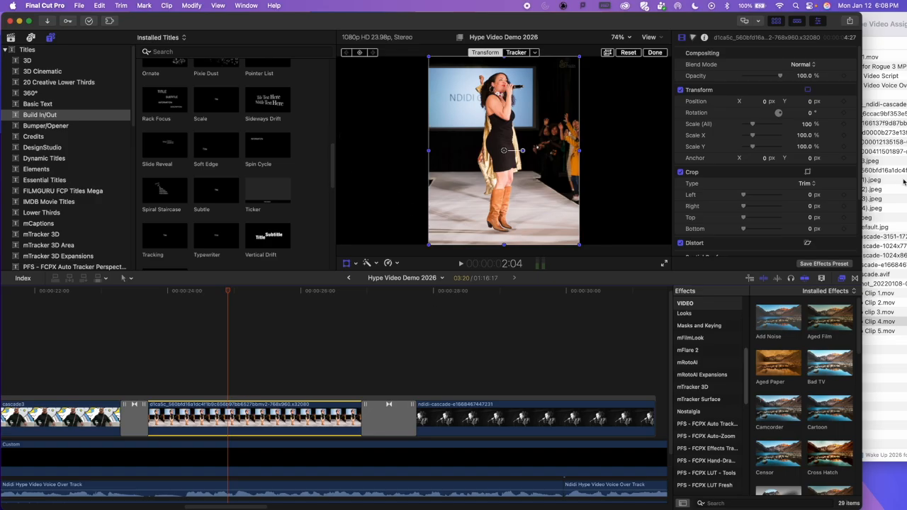
pyautogui.click(346, 265)
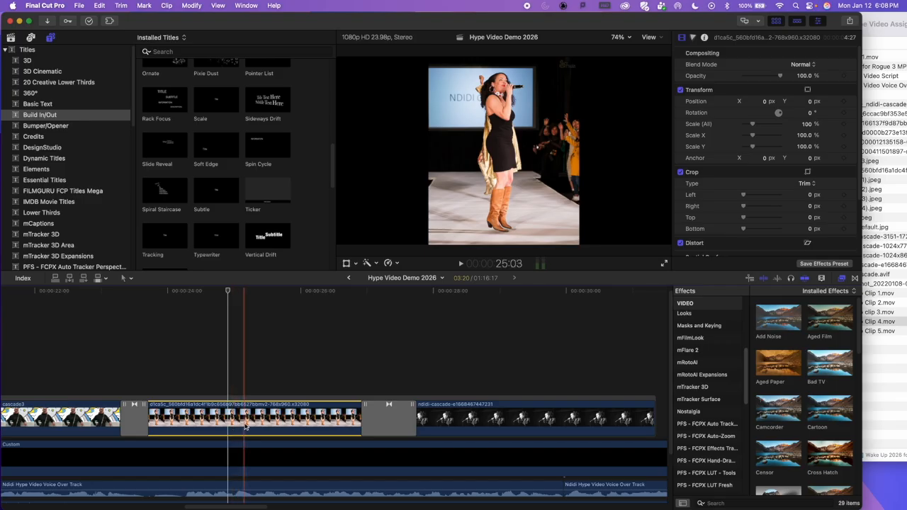
pyautogui.moveTo(239, 424); pyautogui.dragTo(211, 325)
pyautogui.moveTo(427, 369); pyautogui.dragTo(214, 354)
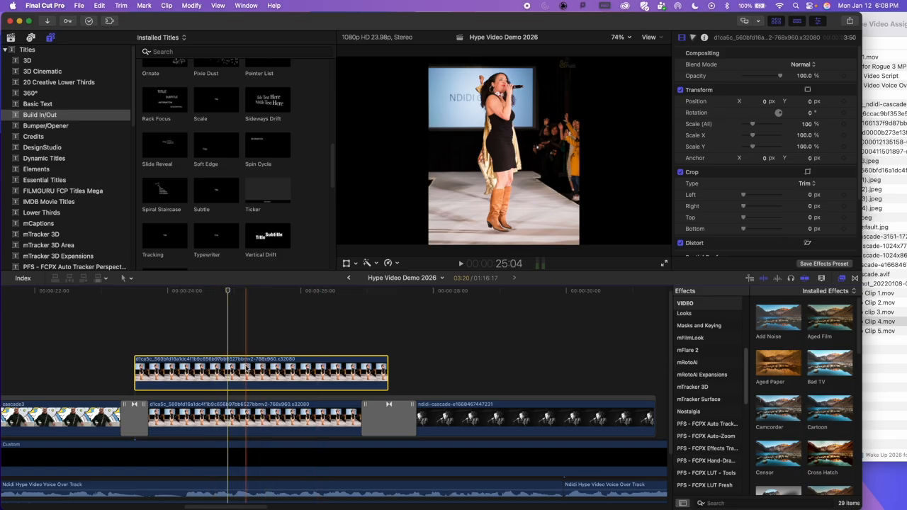
pyautogui.press('super+t')
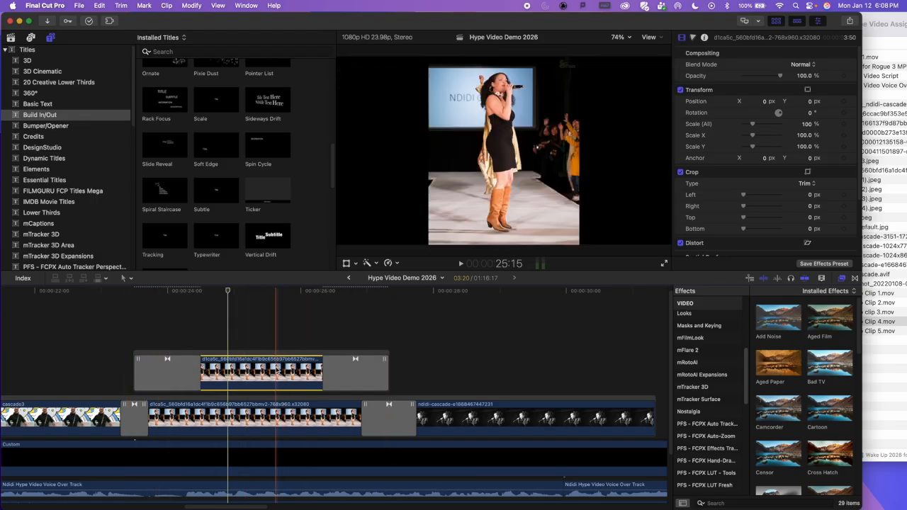
# Step: Scale the lower runway picture up to about 221 % so it fills the frame behind the copy
pyautogui.click(346, 263)
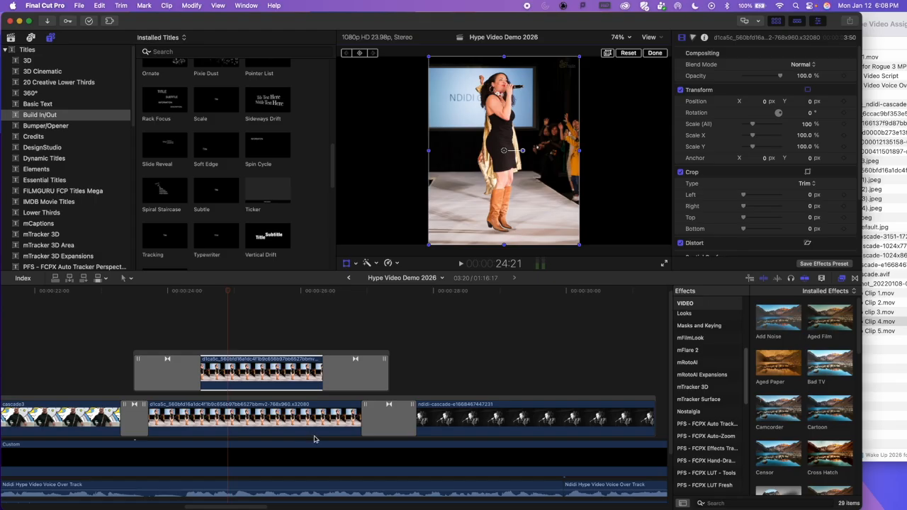
pyautogui.click(253, 415)
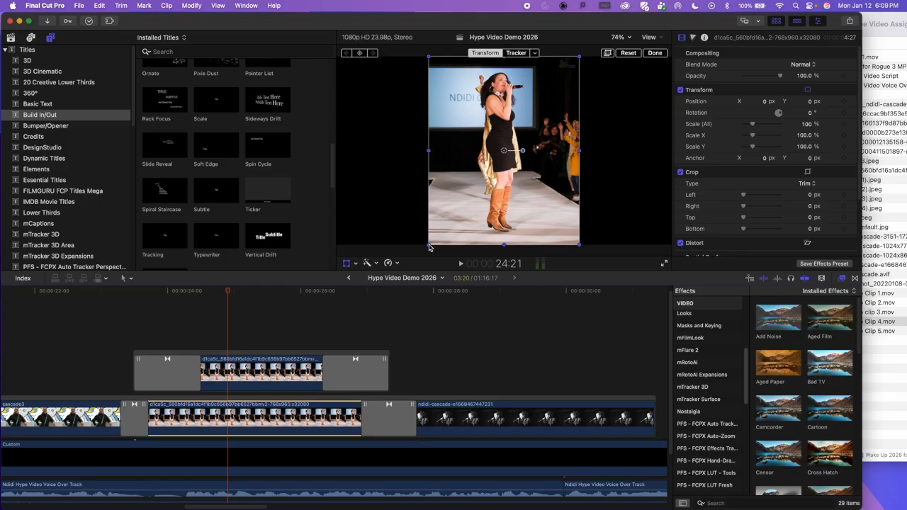
pyautogui.moveTo(429, 246); pyautogui.dragTo(338, 341)
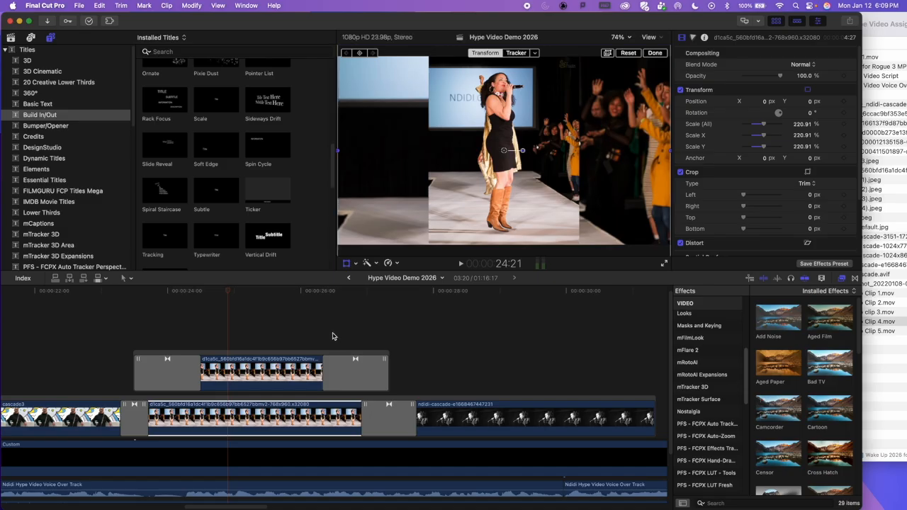
# Step: Apply the Tile effect from the Tiling category to the enlarged lower runway picture
pyautogui.click(277, 418)
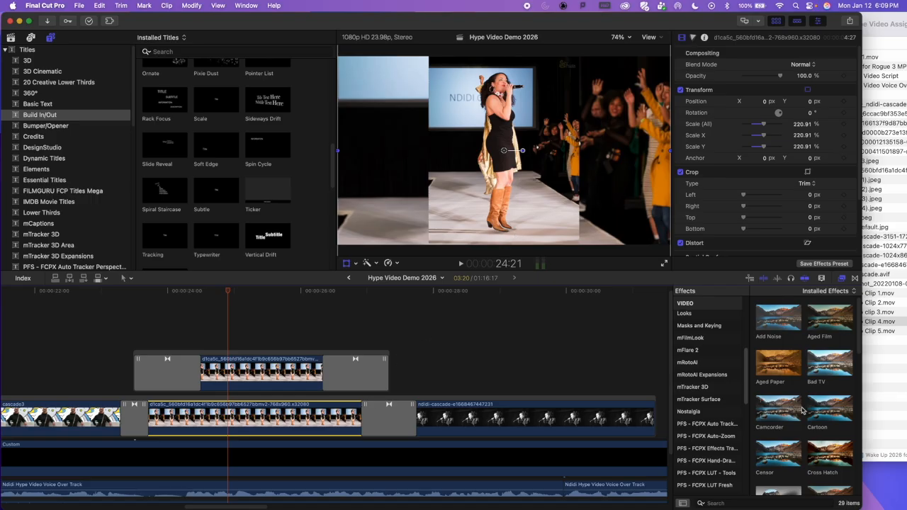
pyautogui.scroll(-10, 710, 429)
pyautogui.scroll(3, 724, 386)
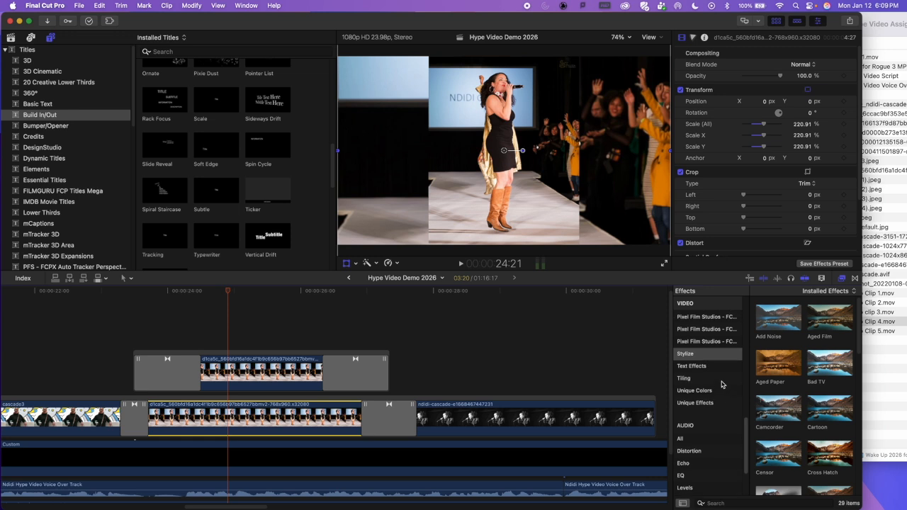
pyautogui.click(694, 380)
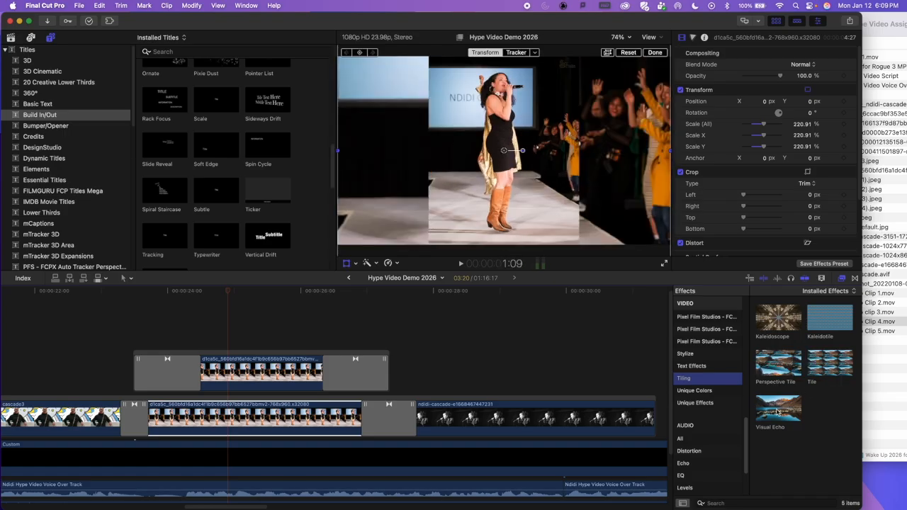
pyautogui.click(841, 365)
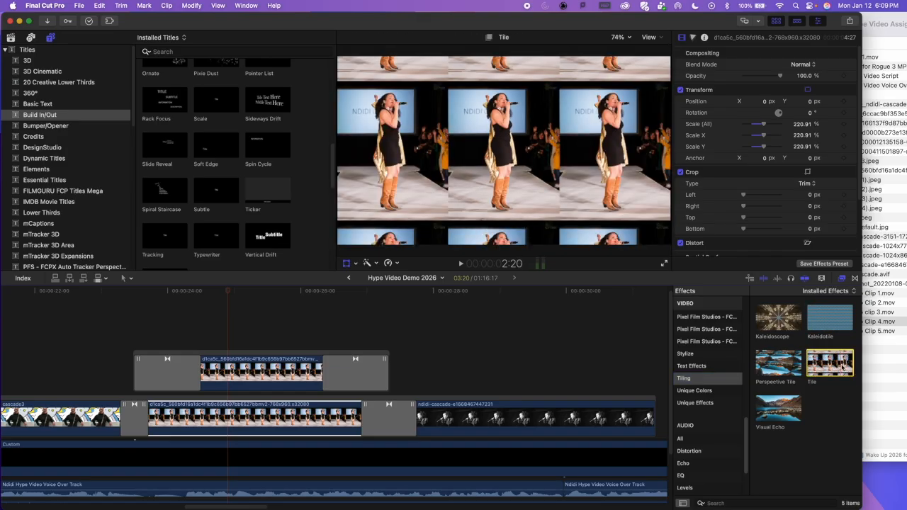
pyautogui.moveTo(821, 363); pyautogui.dragTo(266, 418)
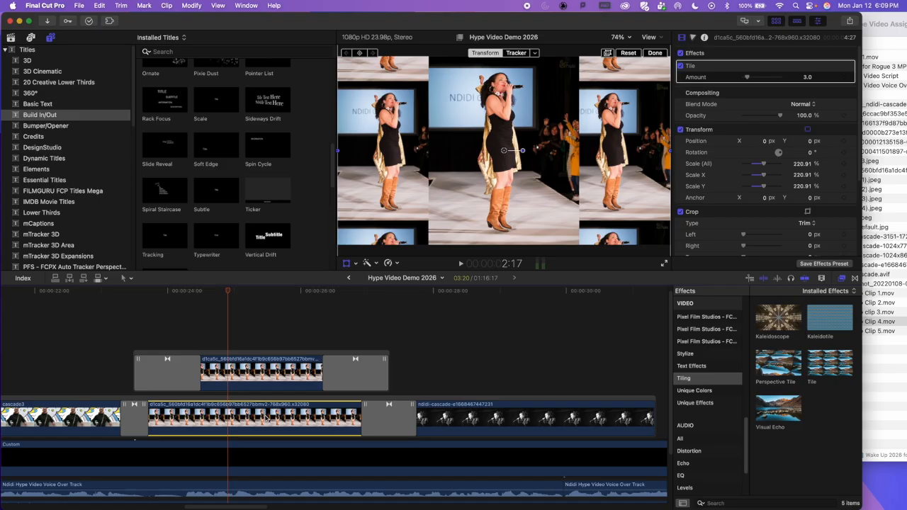
# Step: Disable the upper copy of the runway picture and turn off the on-screen transform controls
pyautogui.click(256, 369)
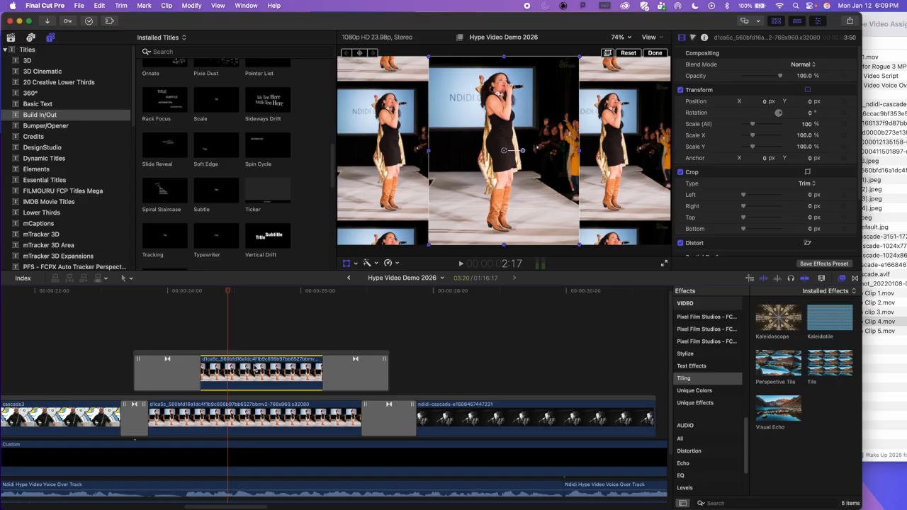
pyautogui.press('v')
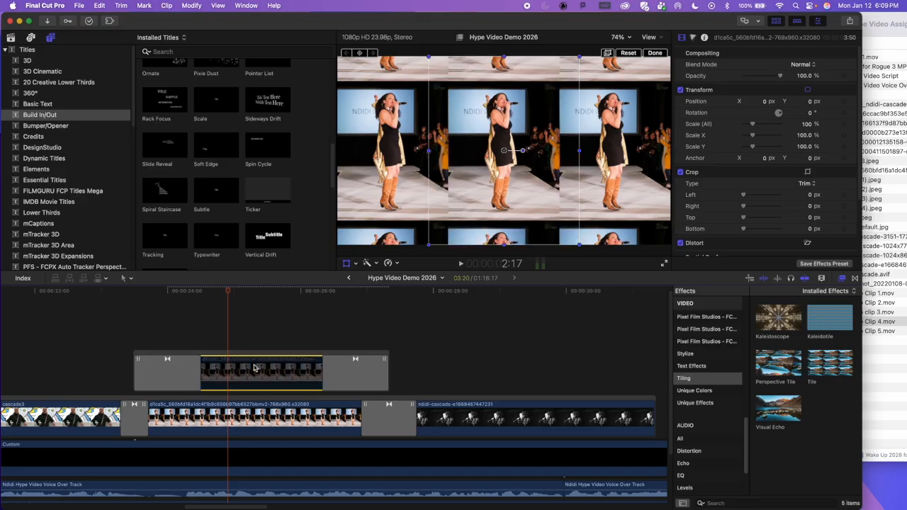
pyautogui.click(348, 263)
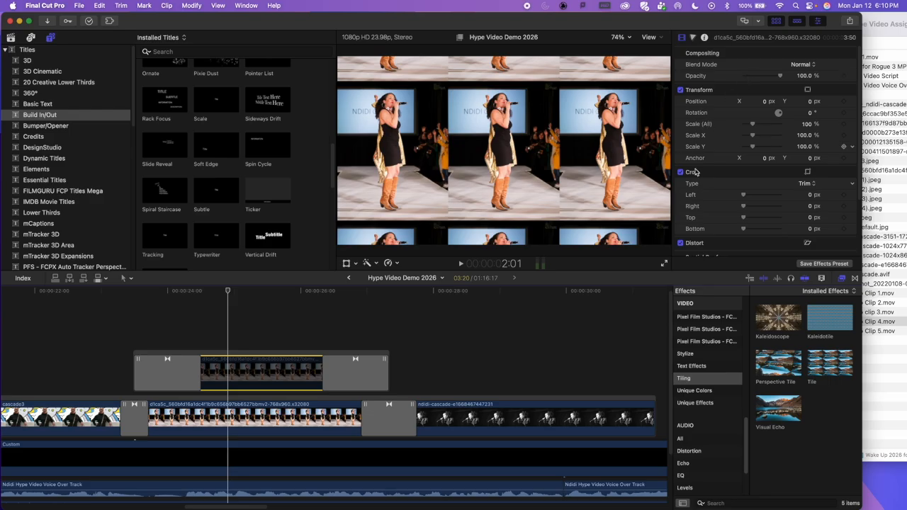
# Step: Try a Tile amount of 12.47 on the lower picture, undo it, and re-enable the upper copy
pyautogui.click(258, 417)
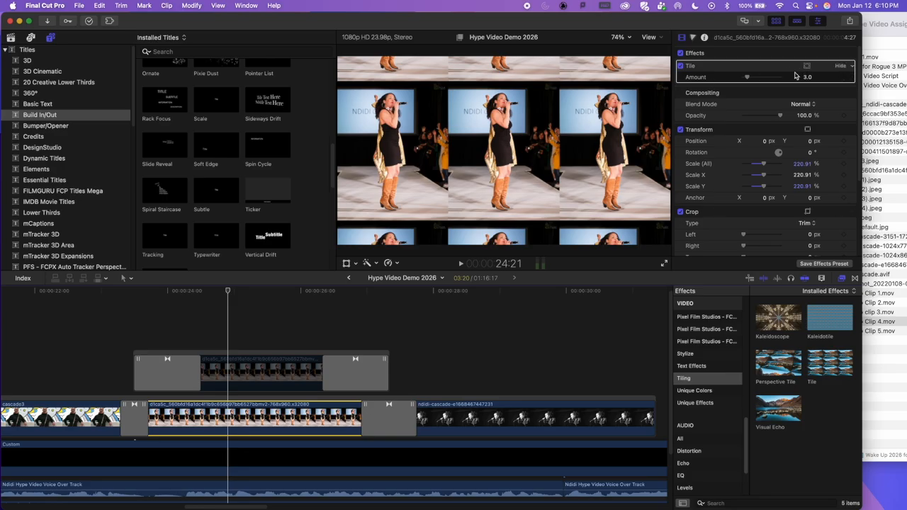
pyautogui.moveTo(746, 81); pyautogui.dragTo(767, 80)
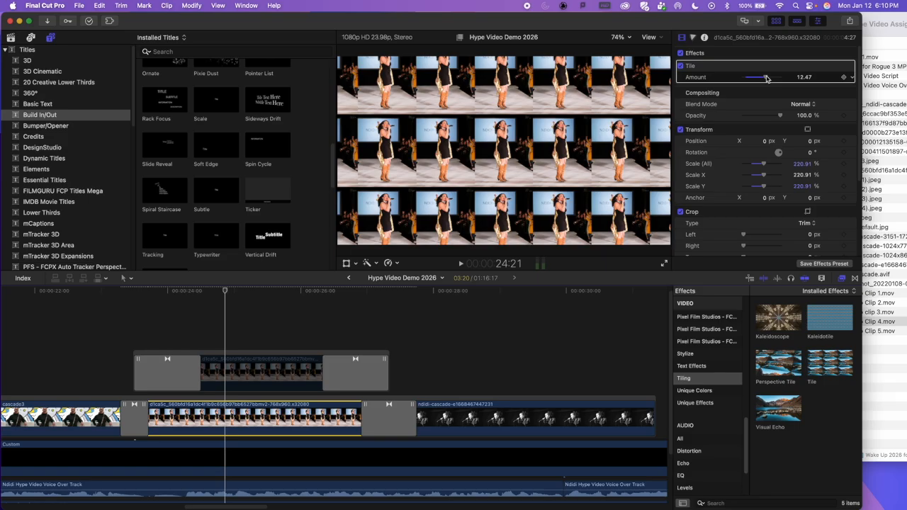
pyautogui.press('super+z')
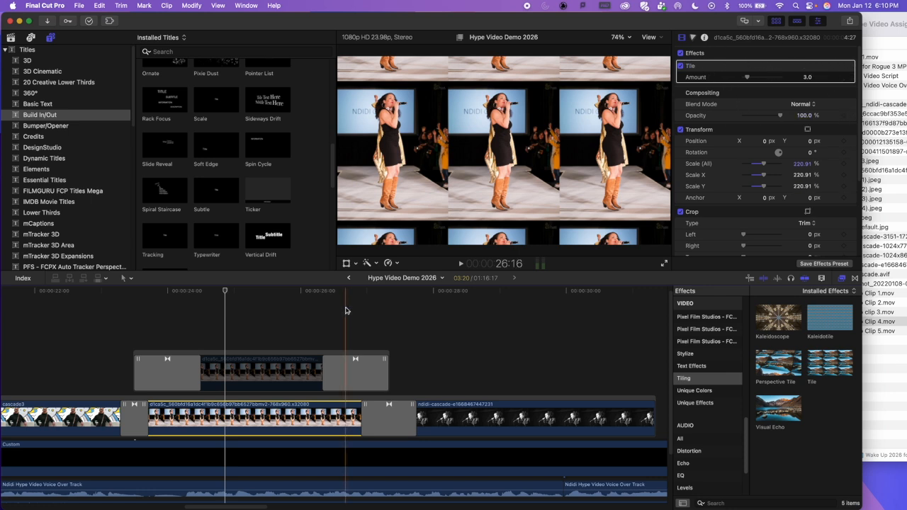
pyautogui.click(239, 374)
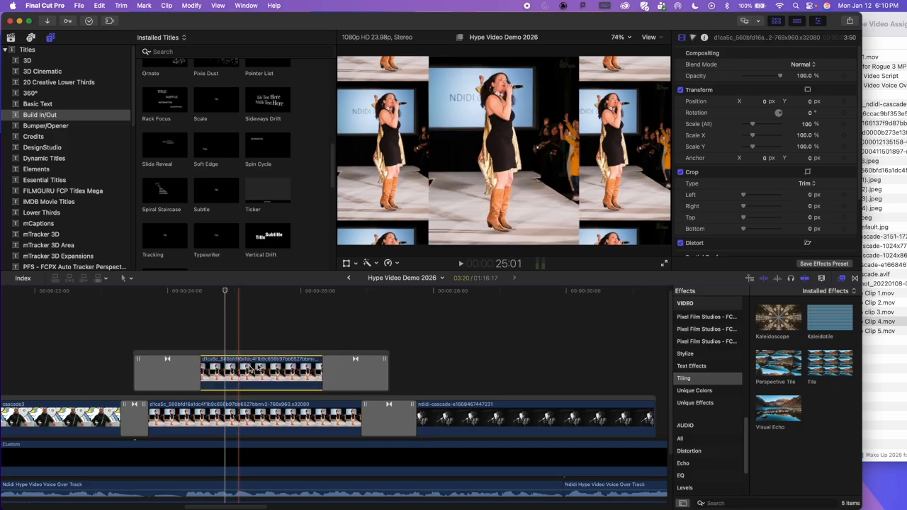
# Step: Add the Flashing and Dazzle effects from the Light category to the tiled lower picture
pyautogui.click(242, 424)
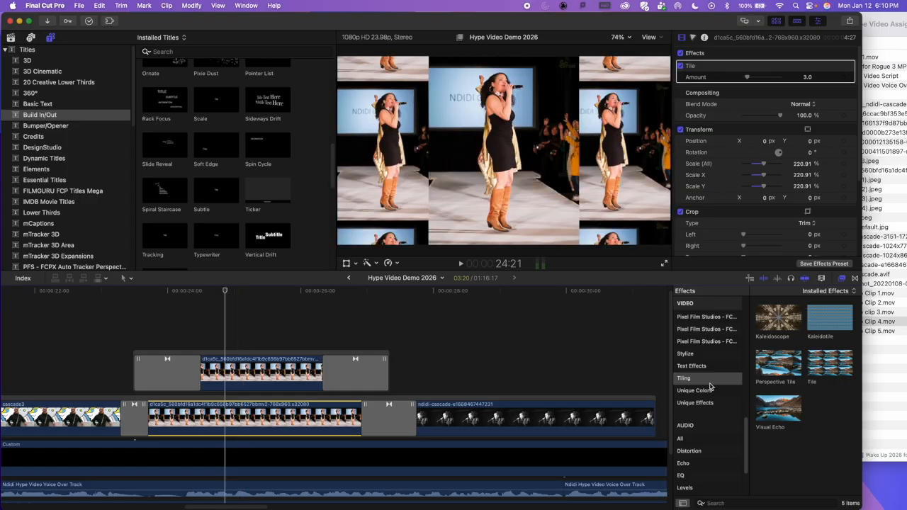
pyautogui.click(712, 355)
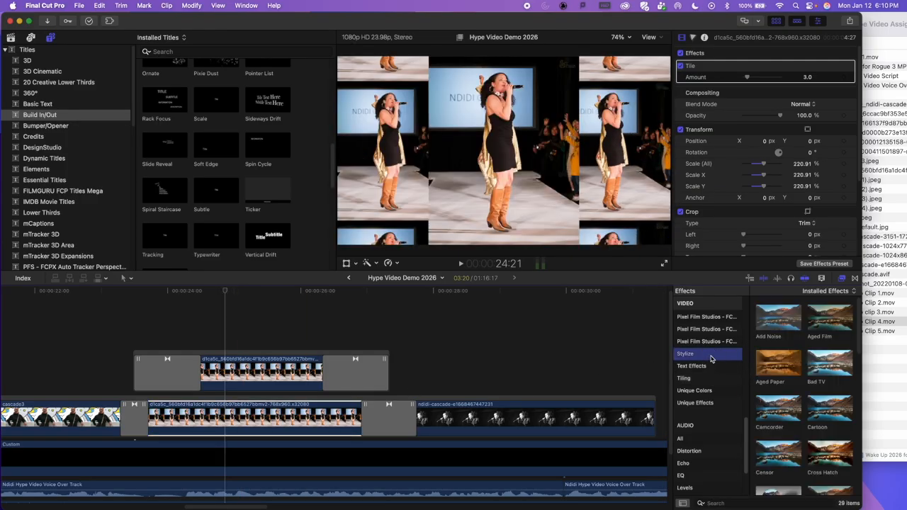
pyautogui.scroll(10, 711, 356)
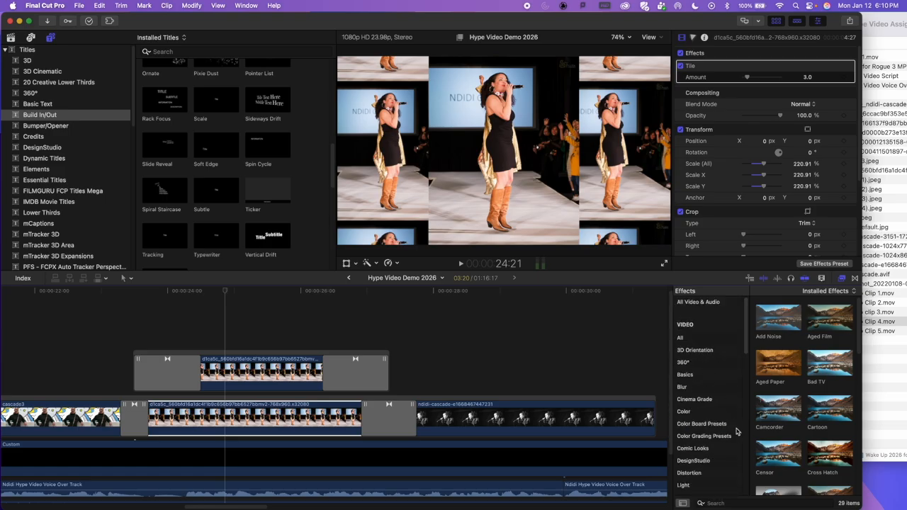
pyautogui.scroll(-3, 713, 433)
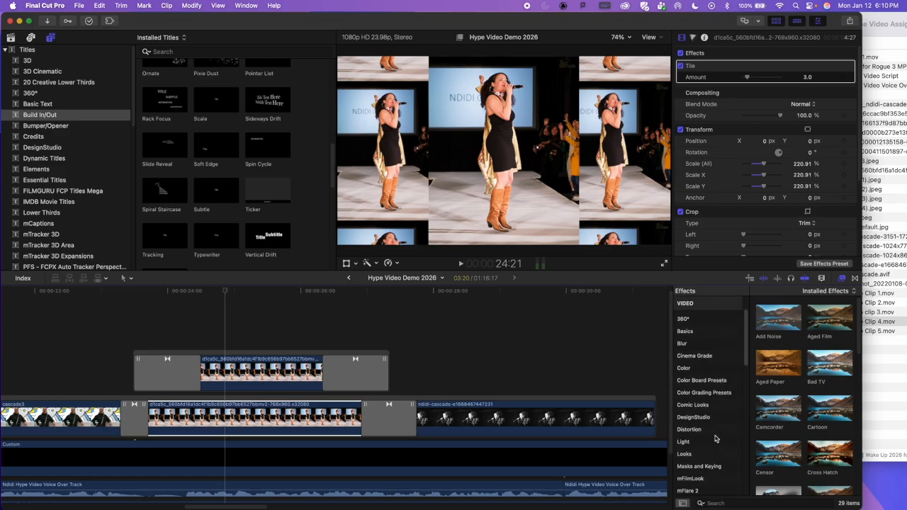
pyautogui.click(684, 442)
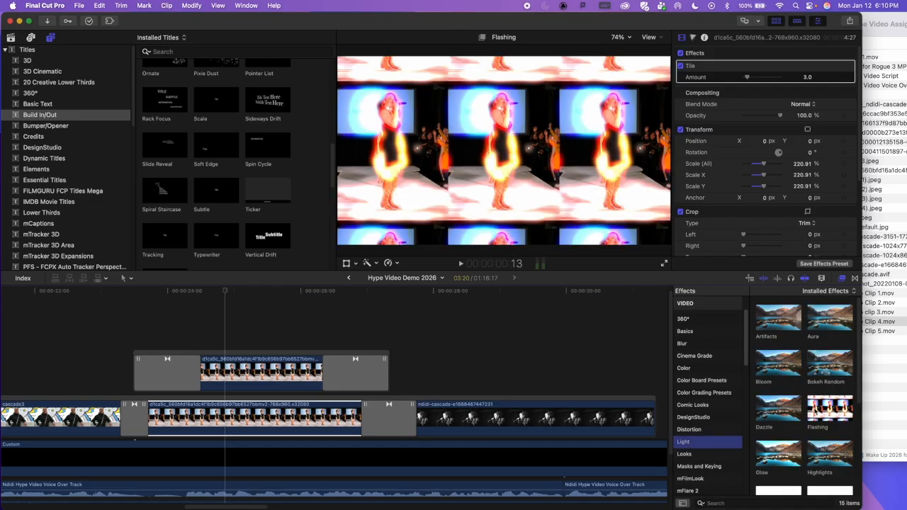
pyautogui.moveTo(836, 413); pyautogui.dragTo(283, 417)
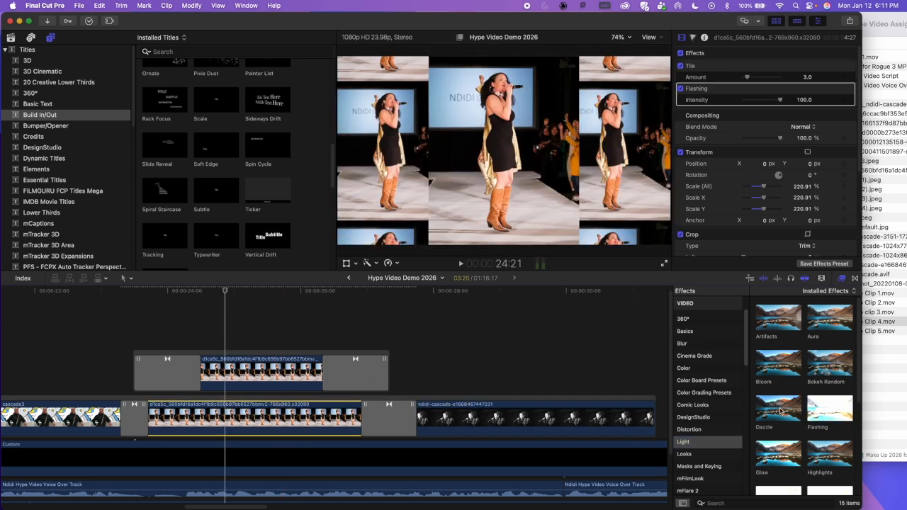
pyautogui.moveTo(765, 411); pyautogui.dragTo(284, 411)
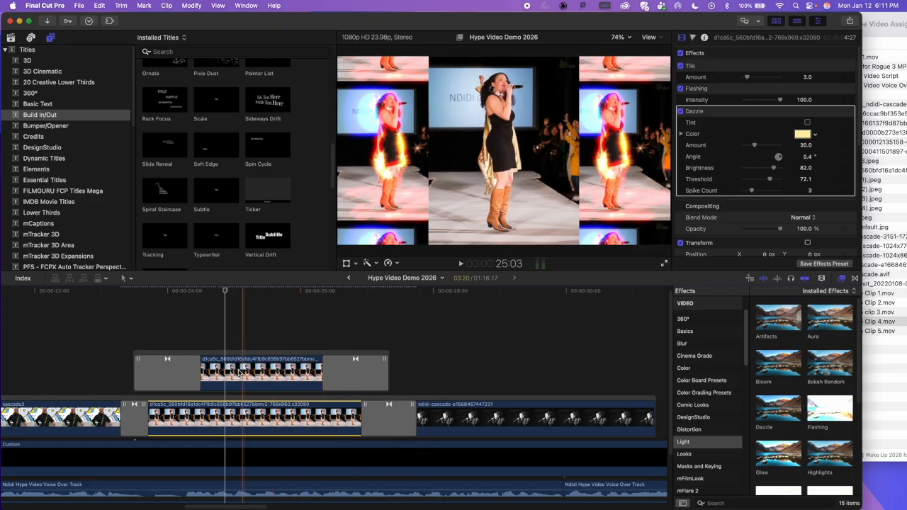
# Step: Play the timeline from about 22 seconds through the layered runway picture to review its effects and transitions
pyautogui.click(88, 367)
pyautogui.press('space')
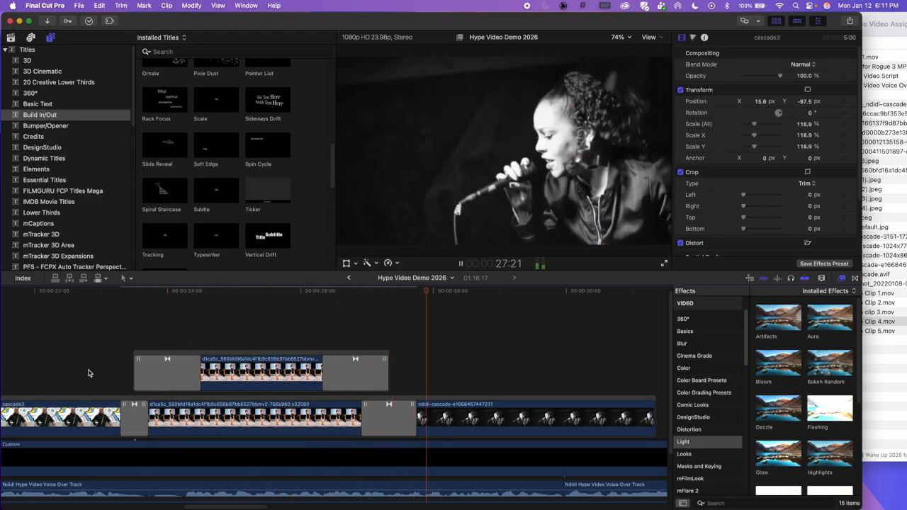
pyautogui.press('space')
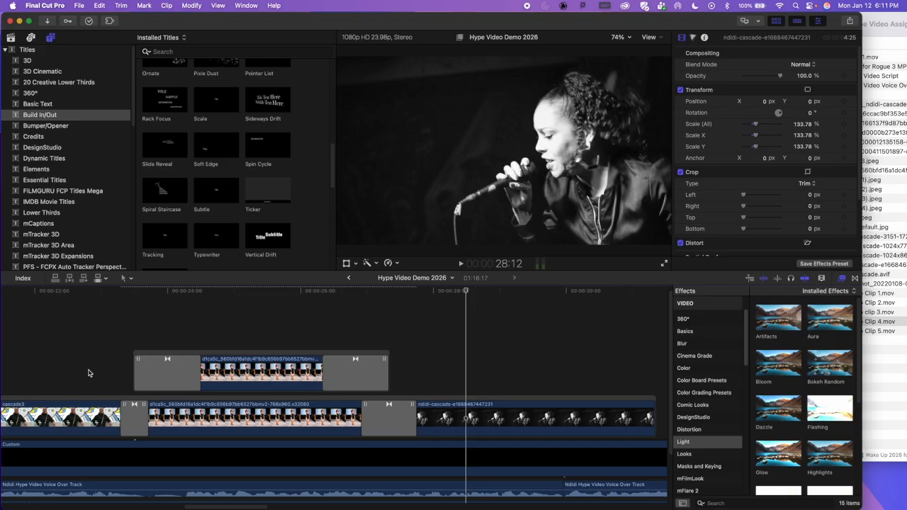
pyautogui.hotkey('shift', 'z')
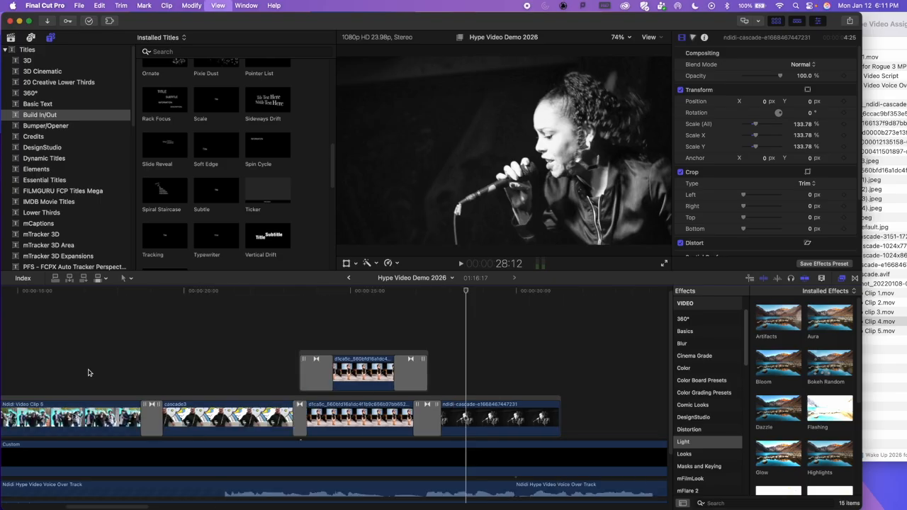
pyautogui.press('super+minus')
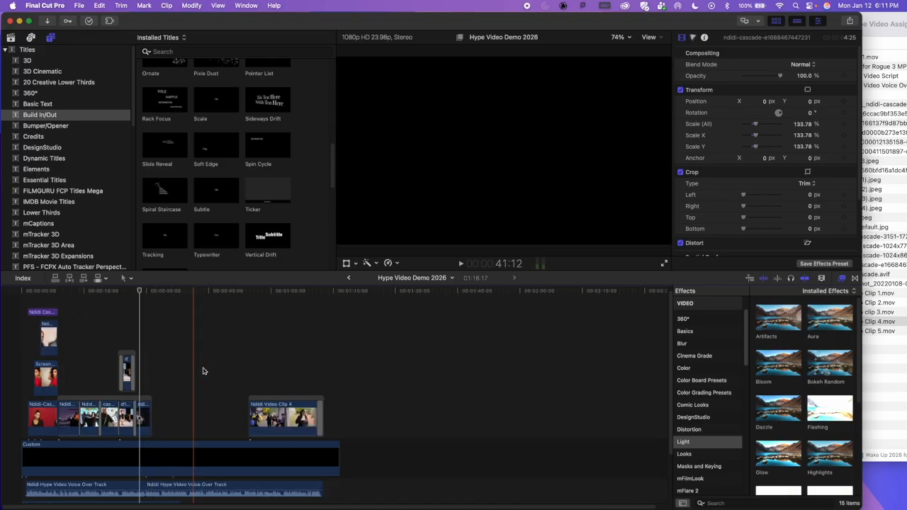